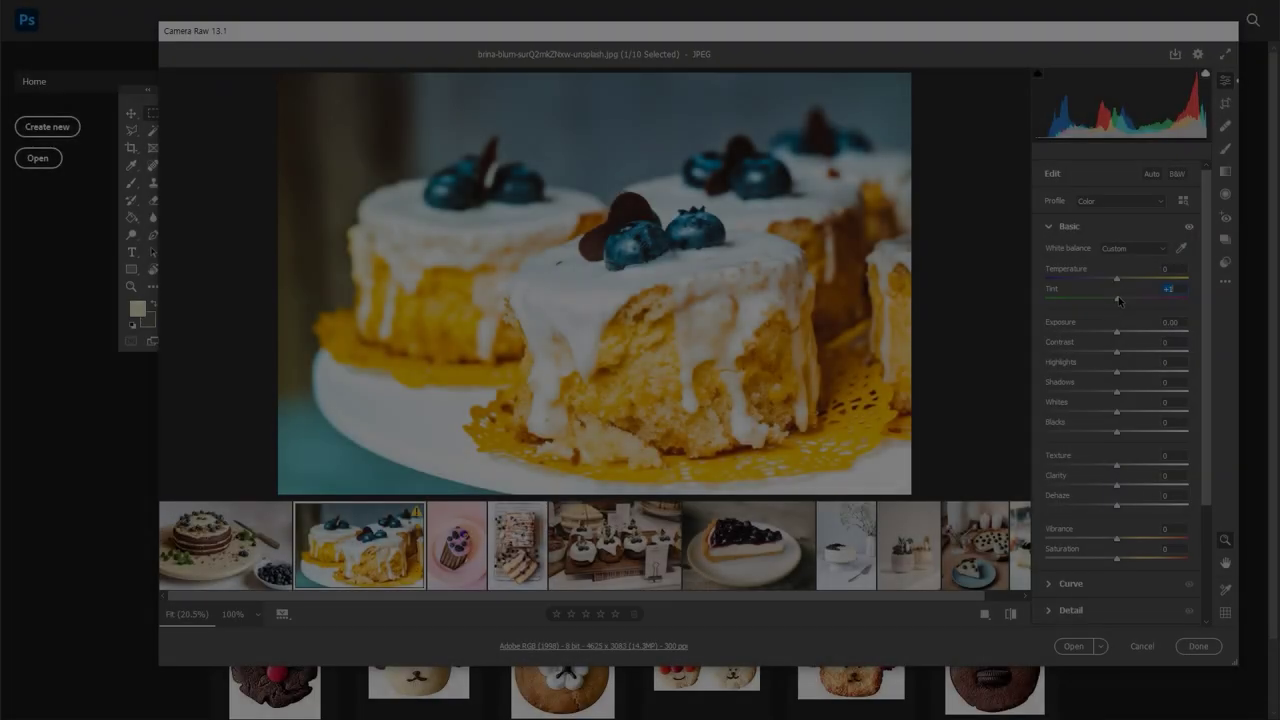
Cool the white balance slightly on the pink dessert and cupcakes photos, checking against defaults.
{"action": "key", "text": "Right"}
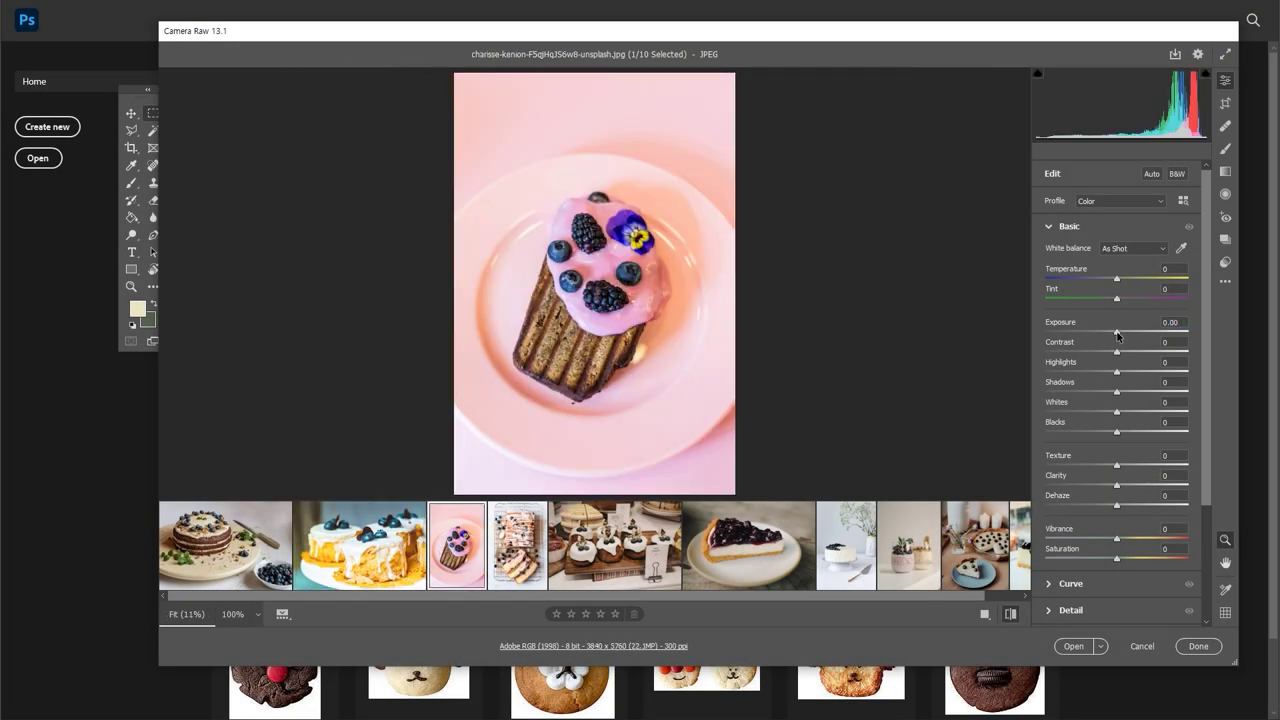
{"action": "left_click_drag", "start_coordinate": [1113, 281], "coordinate": [1111, 285]}
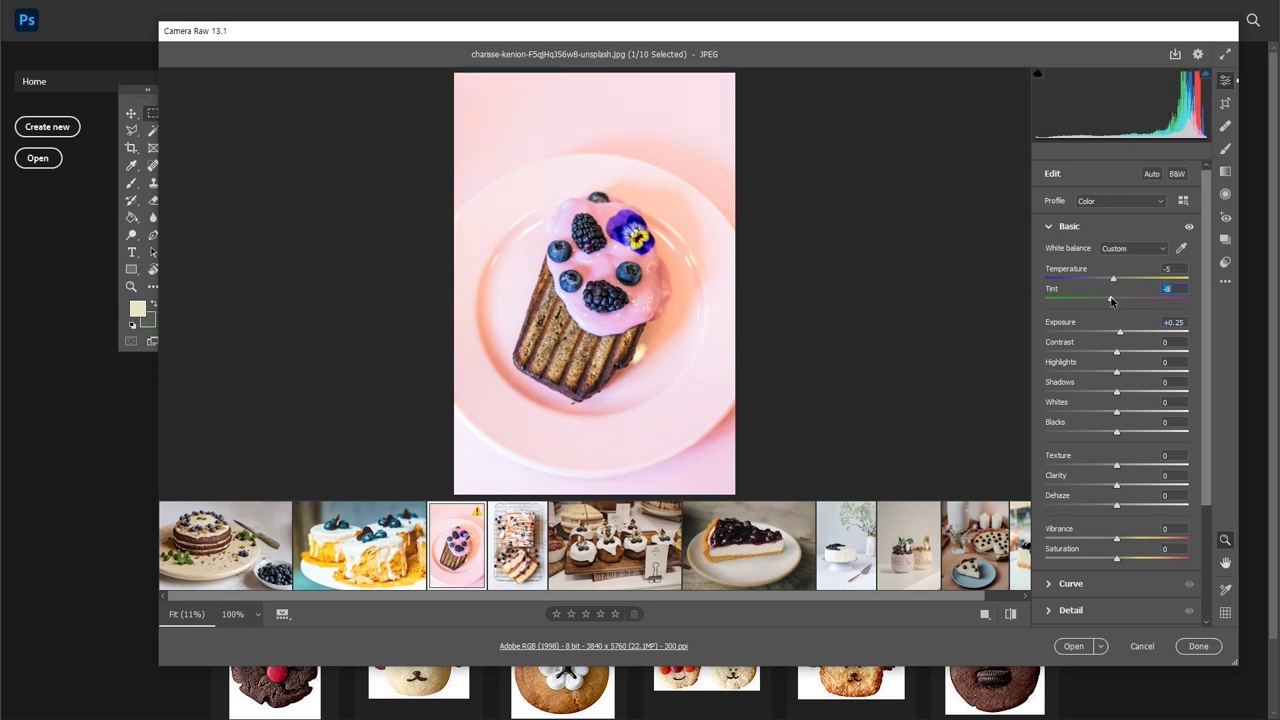
{"action": "left_click", "coordinate": [1010, 614]}
{"action": "left_click", "coordinate": [1010, 614]}
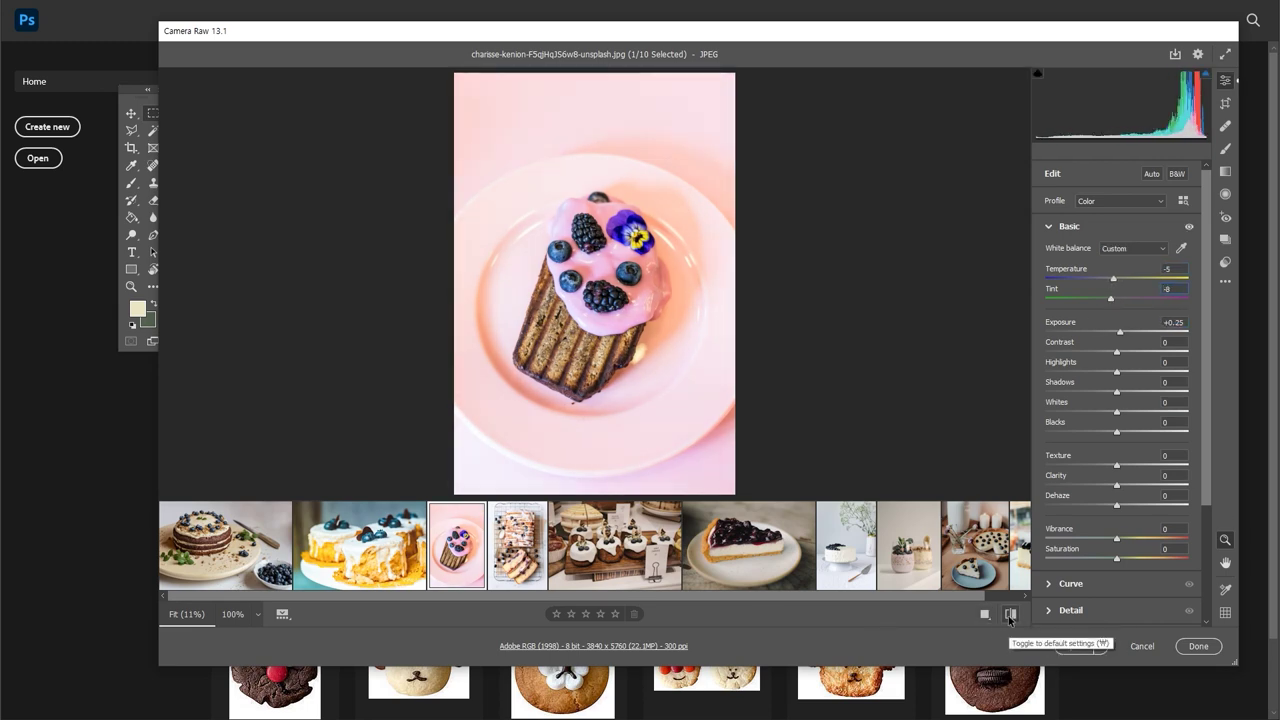
{"action": "key", "text": "Right"}
{"action": "key", "text": "Right"}
{"action": "left_click_drag", "start_coordinate": [1118, 284], "coordinate": [1114, 282]}
Cool the parfait photo's white balance, brighten its exposure, and lift Whites to +22.
{"action": "left_click", "coordinate": [760, 540]}
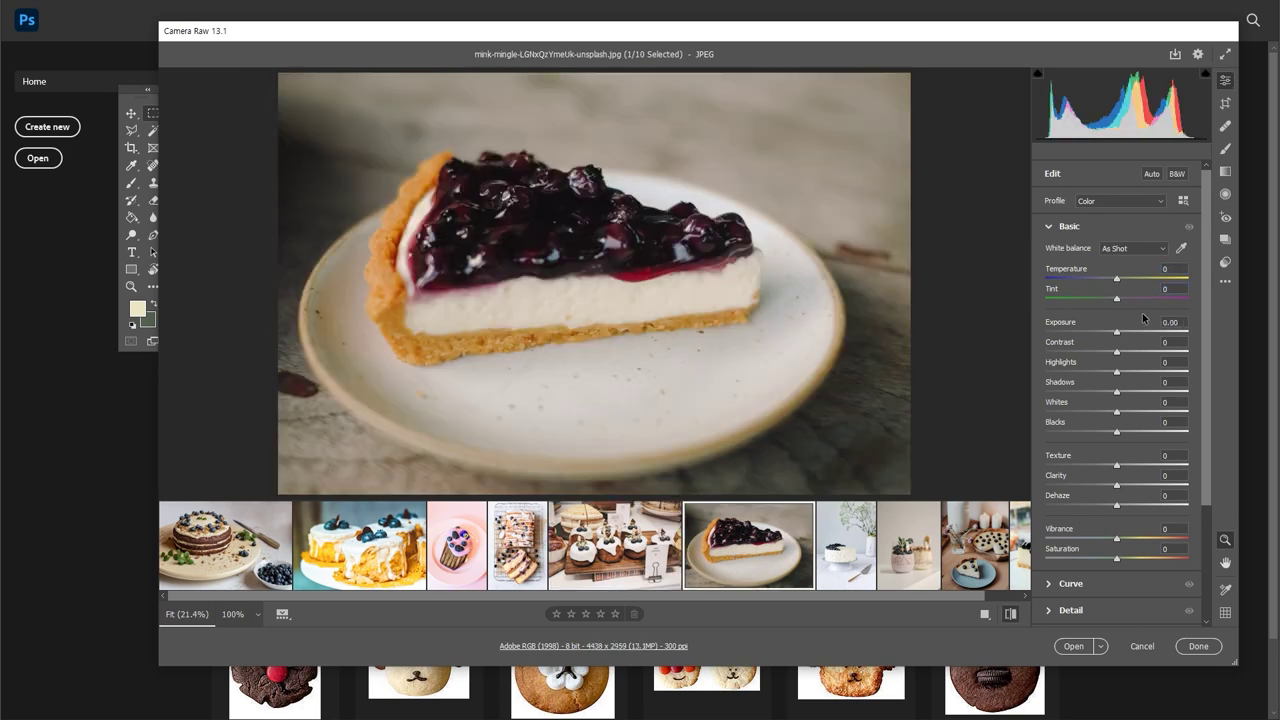
{"action": "left_click", "coordinate": [825, 512]}
{"action": "left_click", "coordinate": [920, 525]}
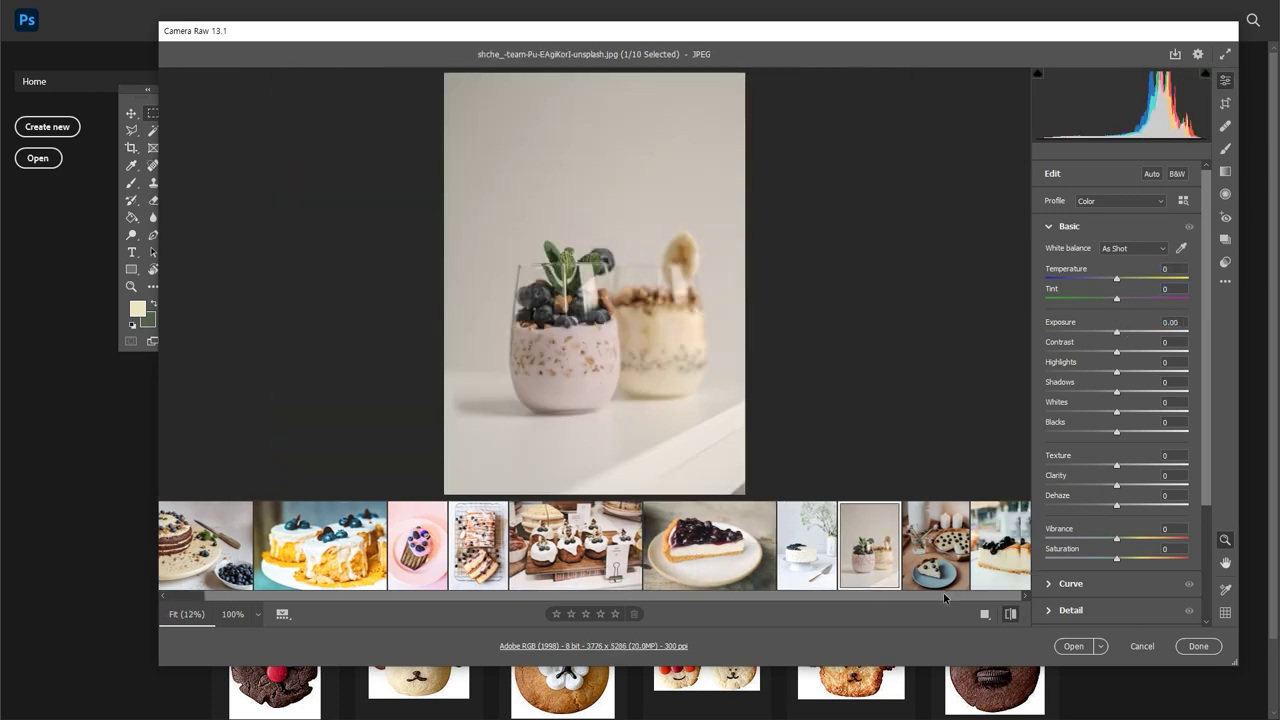
{"action": "type", "text": "+0.5"}
{"action": "left_click_drag", "start_coordinate": [1117, 278], "coordinate": [1110, 280]}
{"action": "left_click_drag", "start_coordinate": [1124, 331], "coordinate": [1128, 331]}
{"action": "left_click_drag", "start_coordinate": [1116, 411], "coordinate": [1132, 411]}
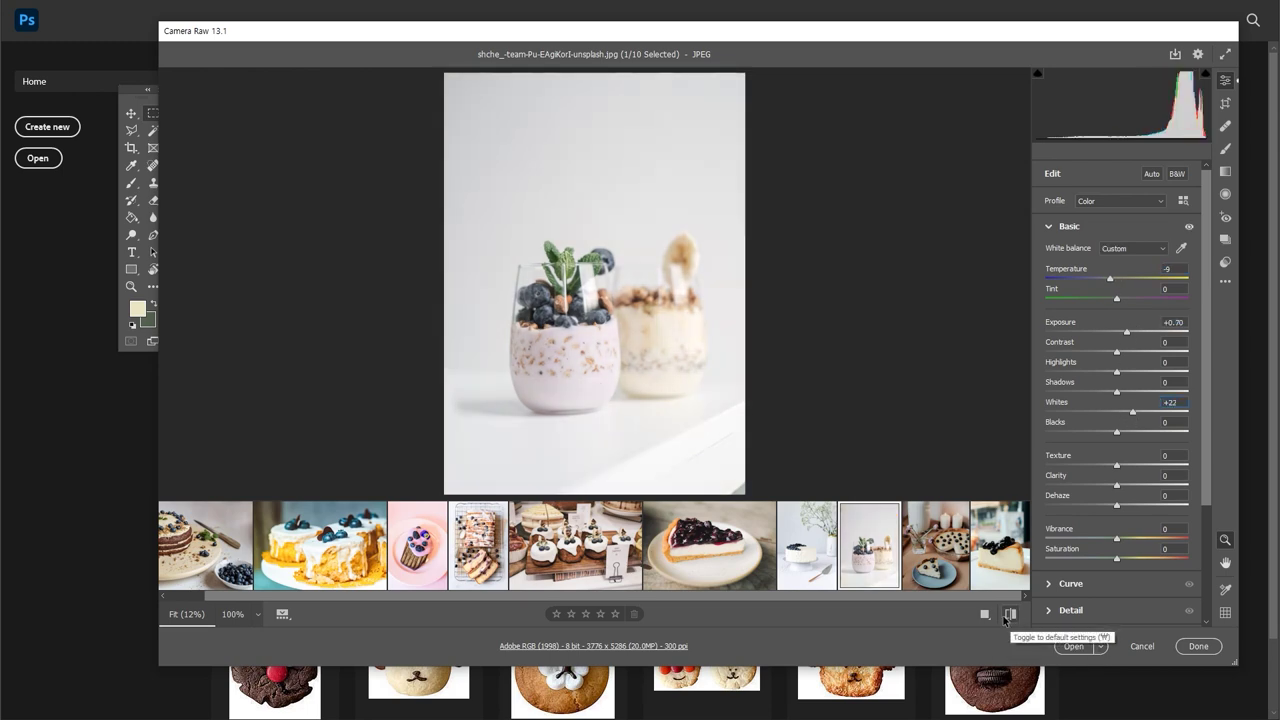
Raise the blueberry pie's Highlights to +17, set the cheesecake's Tint to +11, then open all photos.
{"action": "key", "text": "Right"}
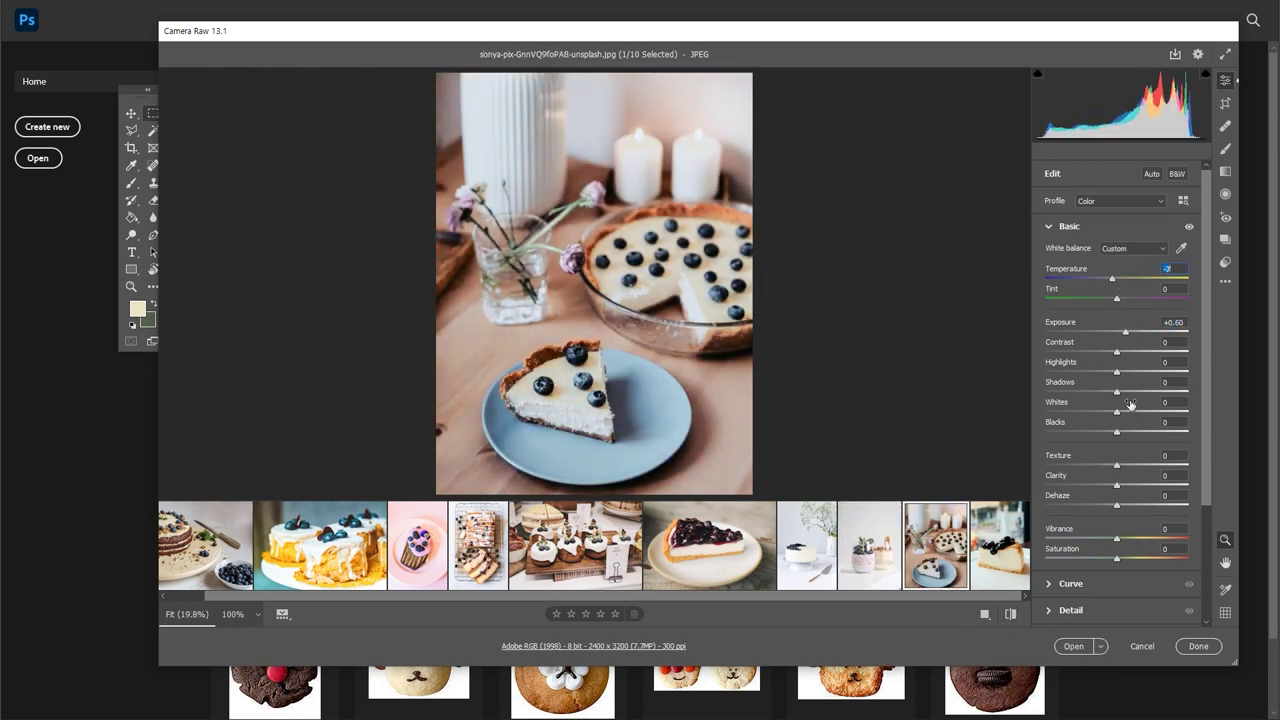
{"action": "left_click_drag", "start_coordinate": [1117, 371], "coordinate": [1128, 371]}
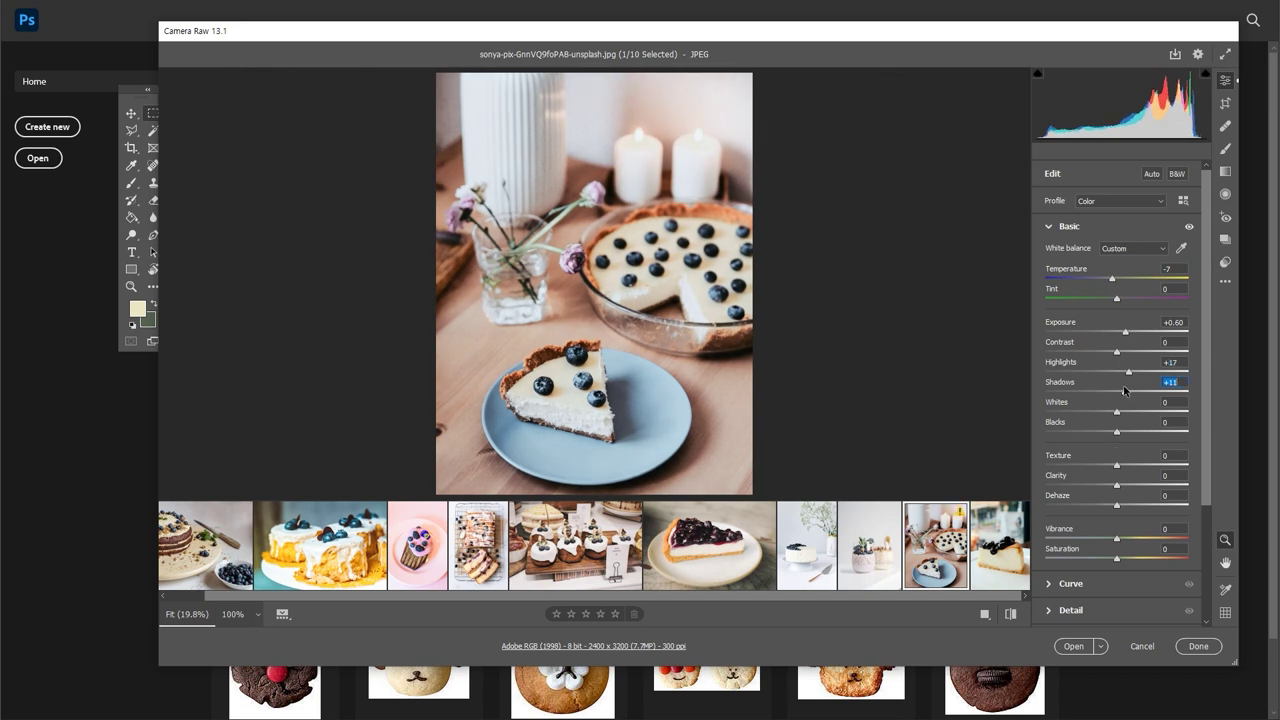
{"action": "key", "text": "Right"}
{"action": "left_click_drag", "start_coordinate": [1116, 298], "coordinate": [1124, 298]}
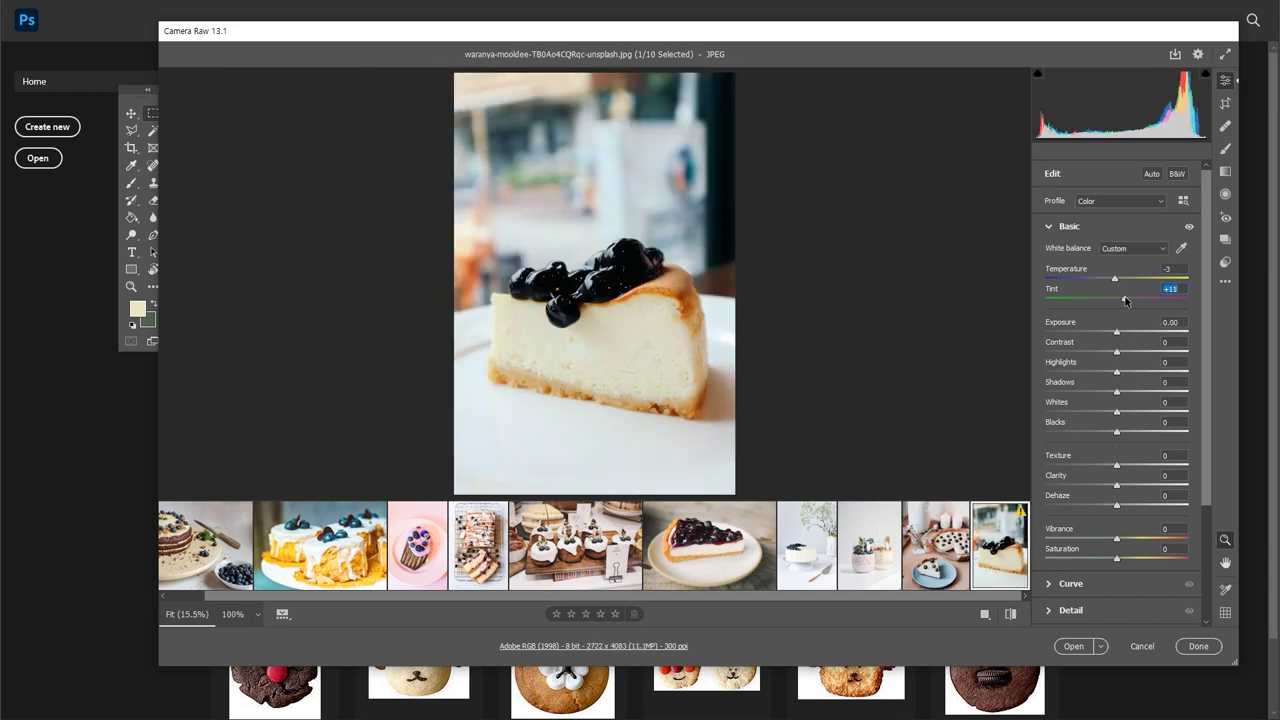
{"action": "left_click", "coordinate": [1073, 646]}
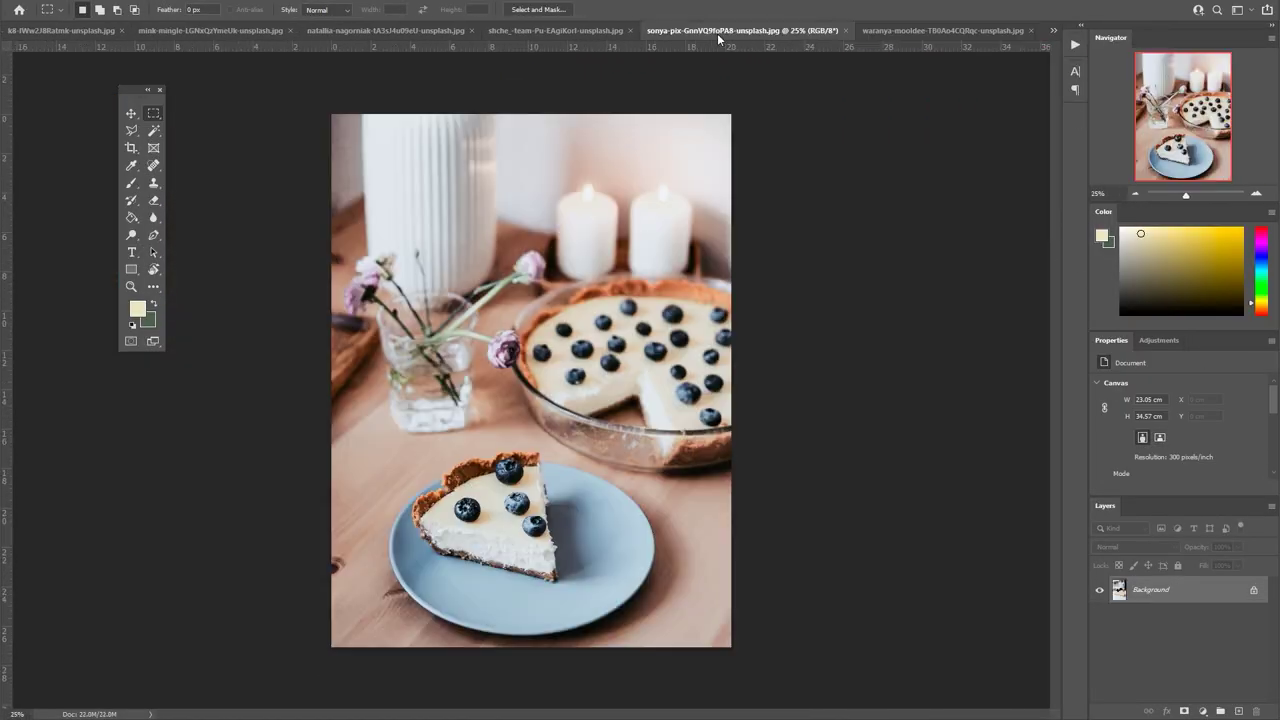
Crop the parfait photo tightly around the left glass.
{"action": "left_click", "coordinate": [585, 30]}
{"action": "key", "text": "c"}
{"action": "left_click_drag", "start_coordinate": [696, 104], "coordinate": [686, 500]}
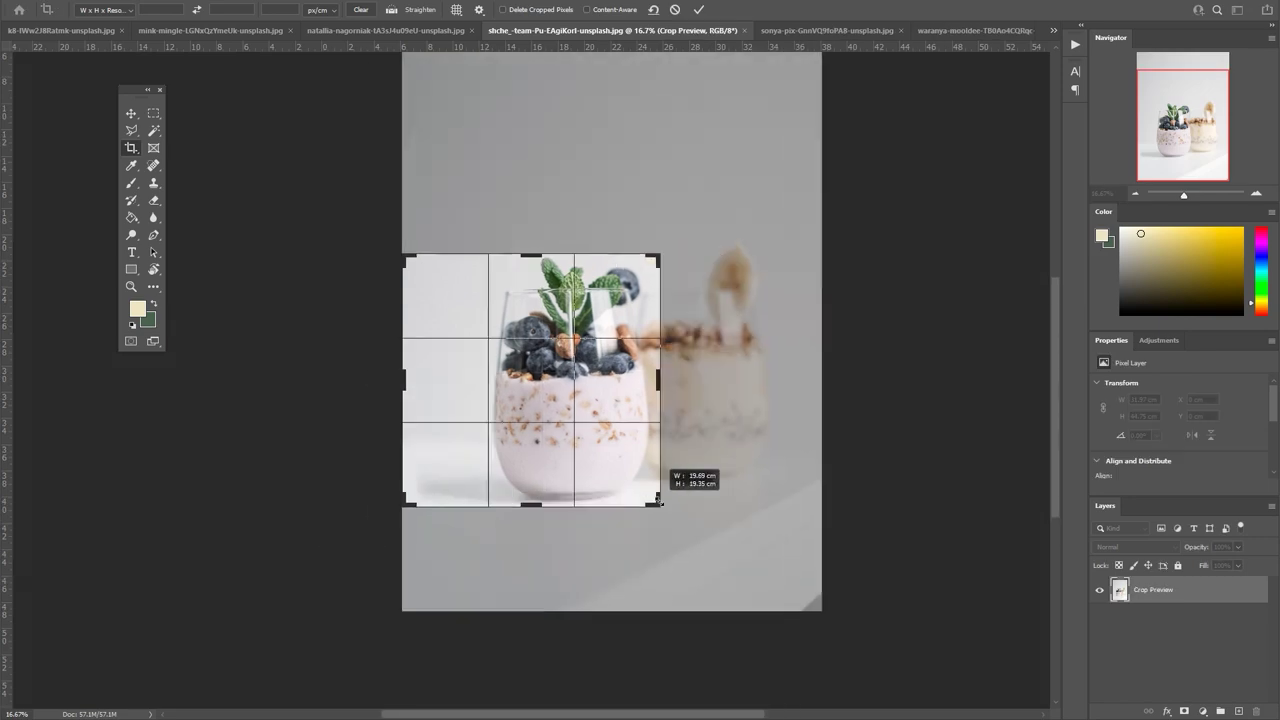
{"action": "left_click_drag", "start_coordinate": [403, 371], "coordinate": [443, 383]}
{"action": "key", "text": "Return"}
{"action": "key", "text": "ctrl+plus"}
Start a Pen path at the glass rim, curving around the mint leaves and over the blueberry.
{"action": "key", "text": "ctrl+plus"}
{"action": "key", "text": "ctrl+plus"}
{"action": "key", "text": "p"}
{"action": "key", "text": "ctrl+plus"}
{"action": "key", "text": "ctrl+plus"}
{"action": "left_click", "coordinate": [592, 519]}
{"action": "left_click", "coordinate": [670, 448]}
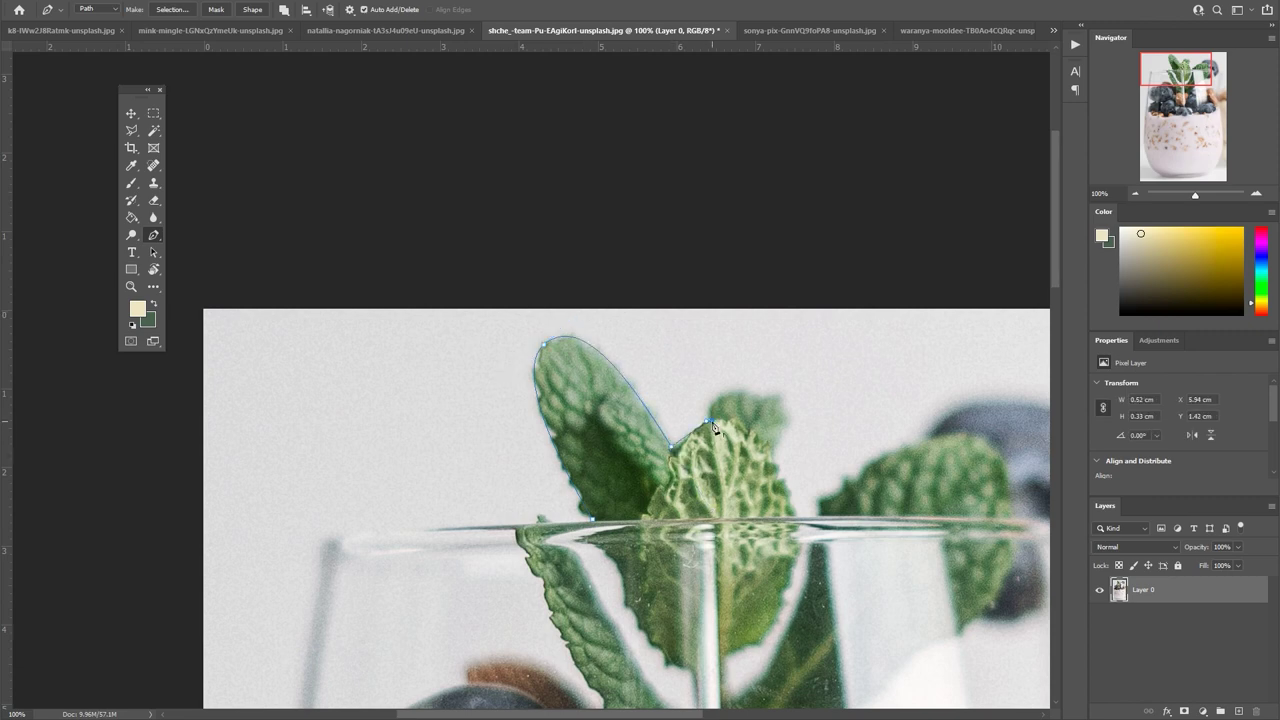
{"action": "left_click_drag", "start_coordinate": [917, 457], "coordinate": [813, 350]}
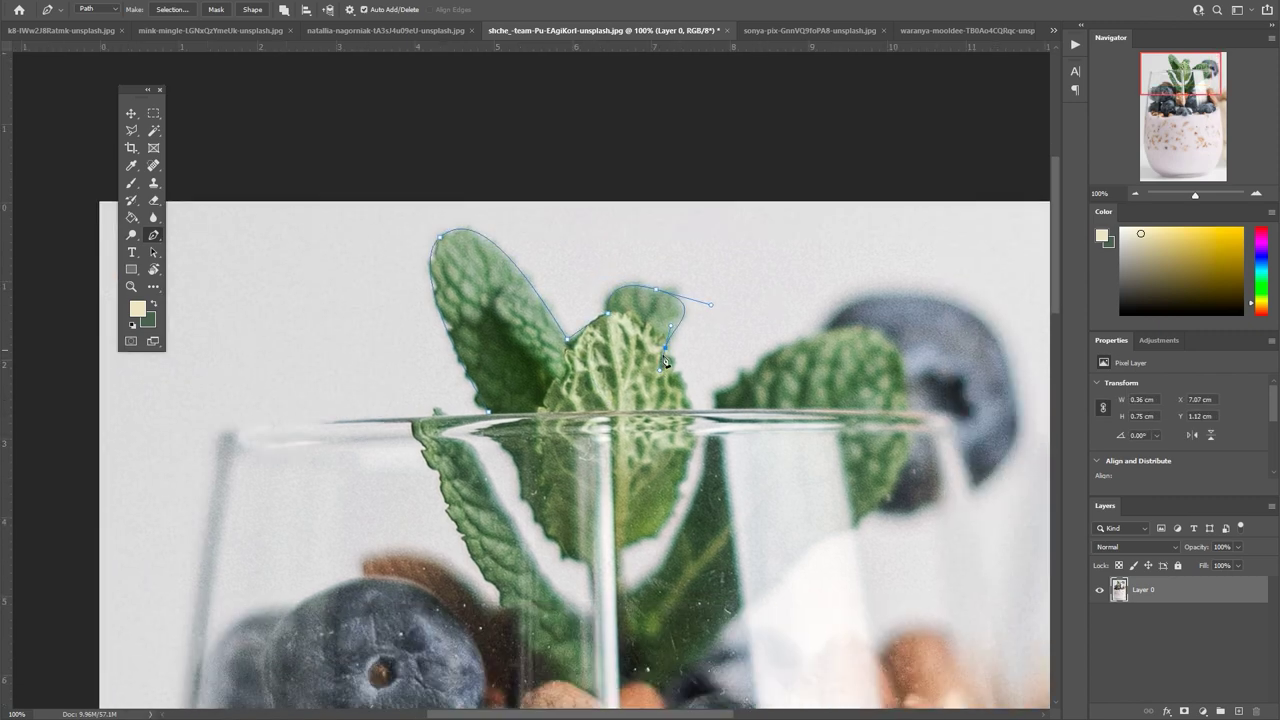
{"action": "left_click", "coordinate": [693, 410]}
{"action": "key", "text": "ctrl+plus"}
{"action": "scroll", "coordinate": [935, 378], "scroll_direction": "up", "scroll_amount": 2}
{"action": "scroll", "coordinate": [935, 378], "scroll_direction": "right", "scroll_amount": 4}
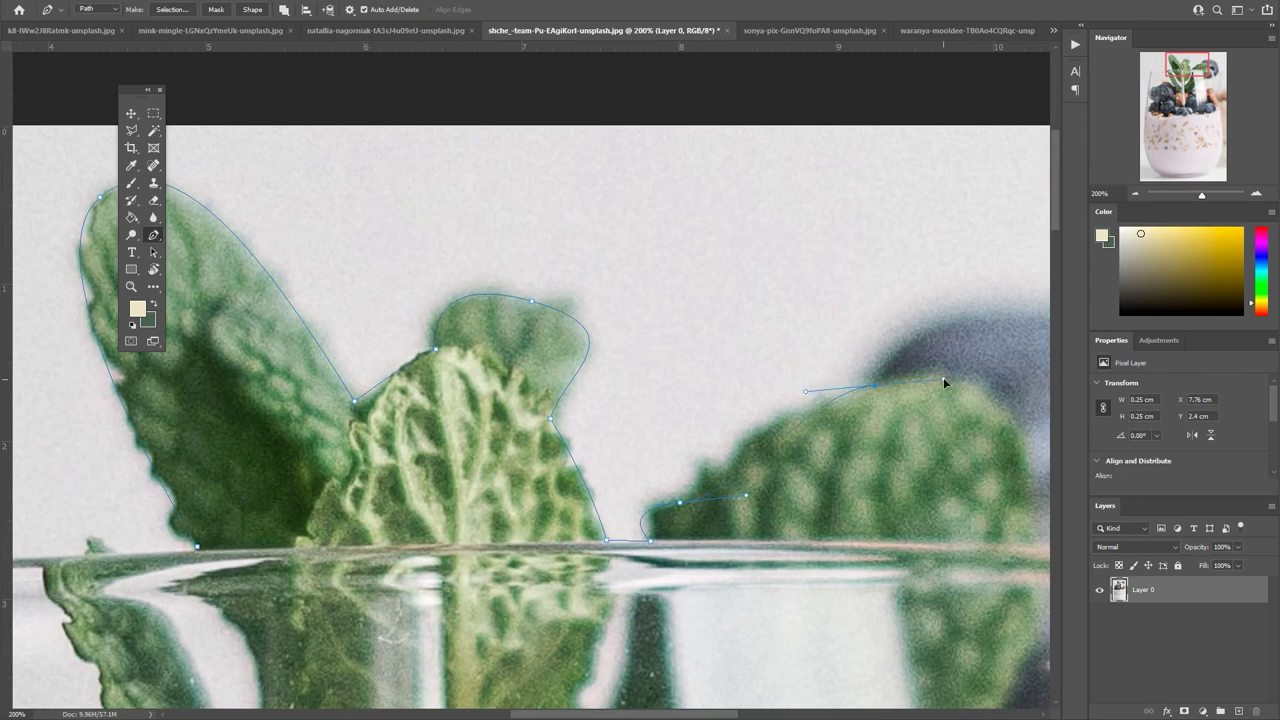
{"action": "left_click_drag", "start_coordinate": [791, 401], "coordinate": [399, 356]}
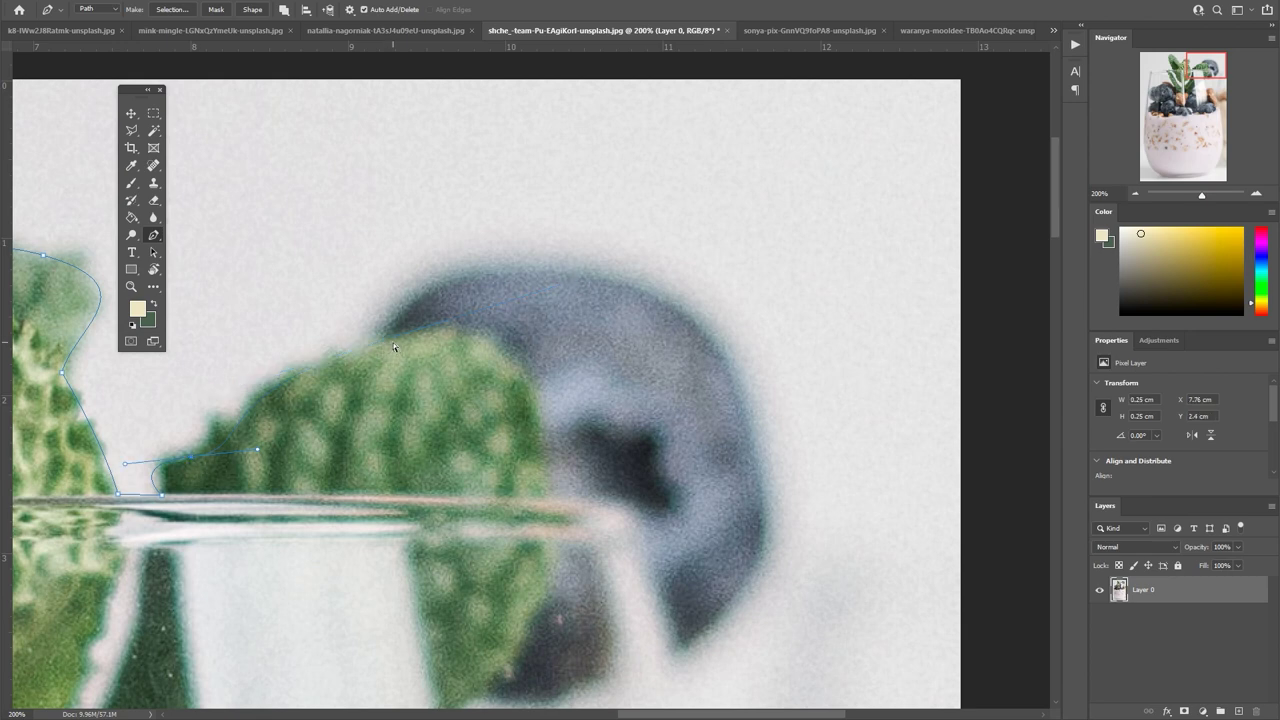
{"action": "left_click_drag", "start_coordinate": [569, 276], "coordinate": [714, 302]}
{"action": "left_click_drag", "start_coordinate": [763, 541], "coordinate": [800, 677]}
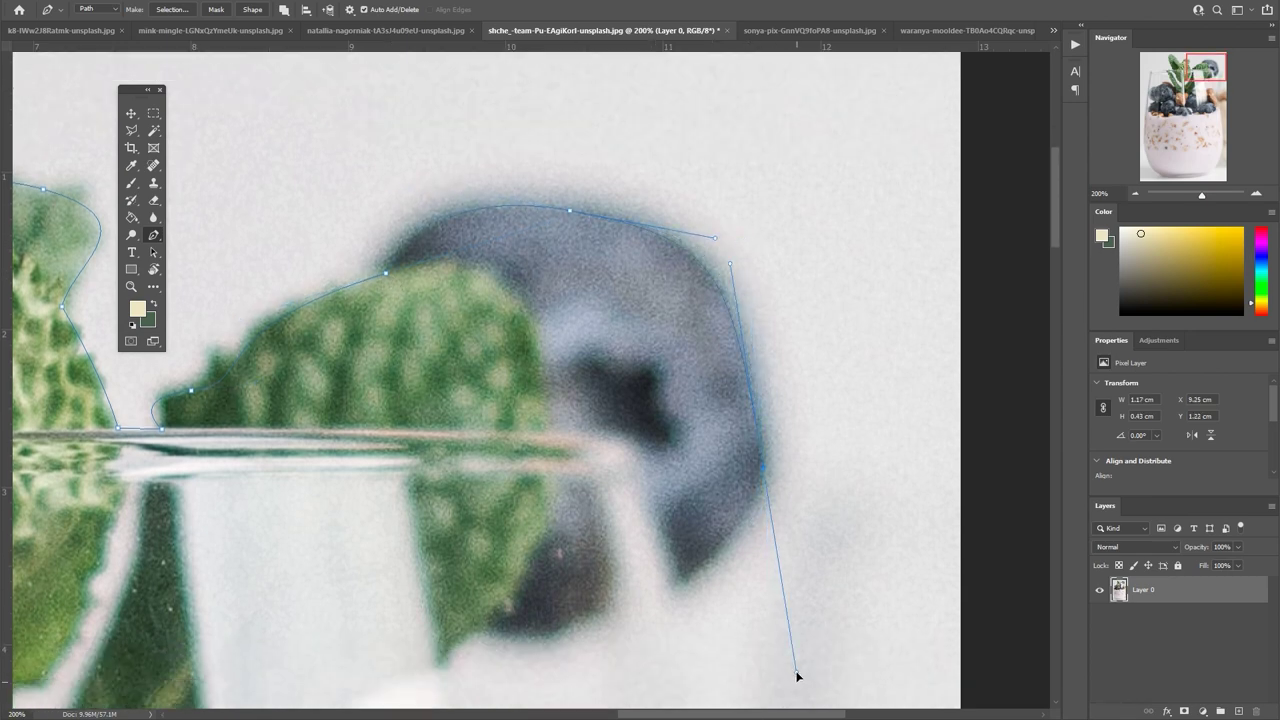
Continue the path down the glass's right side, under the bottom, and up the left side.
{"action": "scroll", "coordinate": [631, 397], "scroll_direction": "down", "scroll_amount": 4}
{"action": "scroll", "coordinate": [631, 397], "scroll_direction": "right", "scroll_amount": 3}
{"action": "left_click", "coordinate": [584, 294], "text": "alt"}
{"action": "left_click_drag", "start_coordinate": [500, 411], "coordinate": [420, 457]}
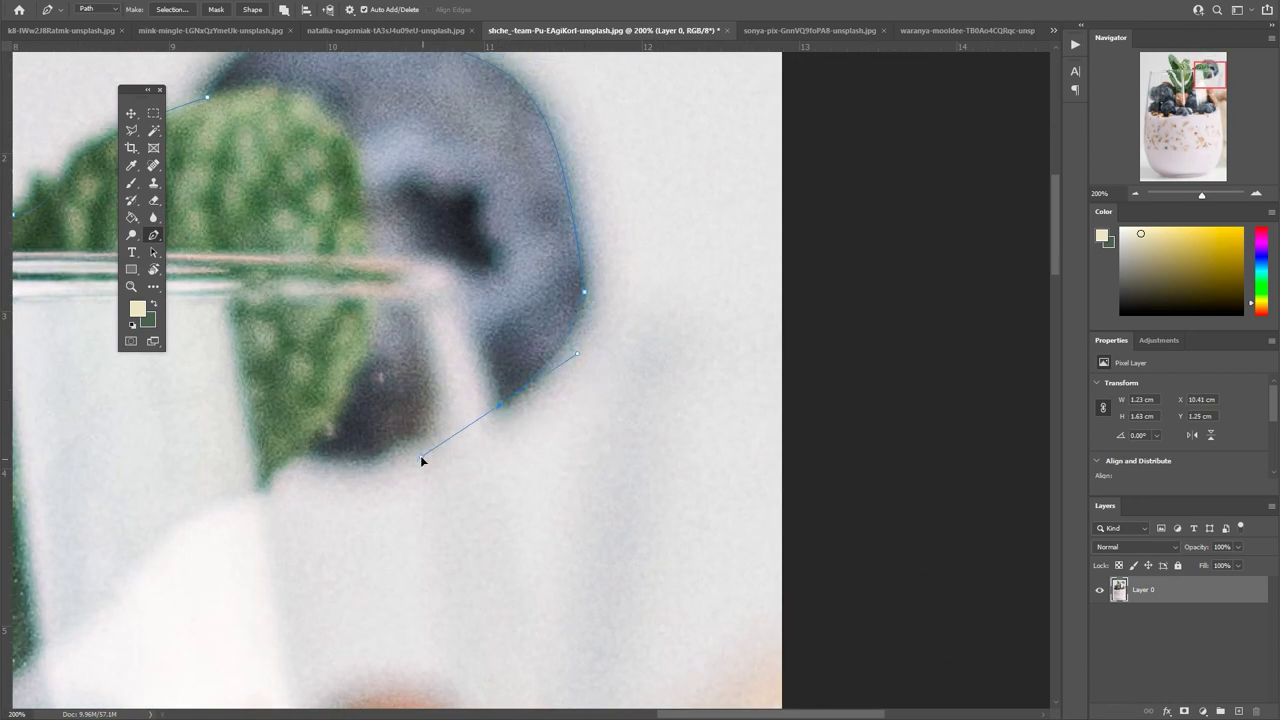
{"action": "key", "text": "ctrl+minus"}
{"action": "key", "text": "ctrl+minus"}
{"action": "key", "text": "ctrl+minus"}
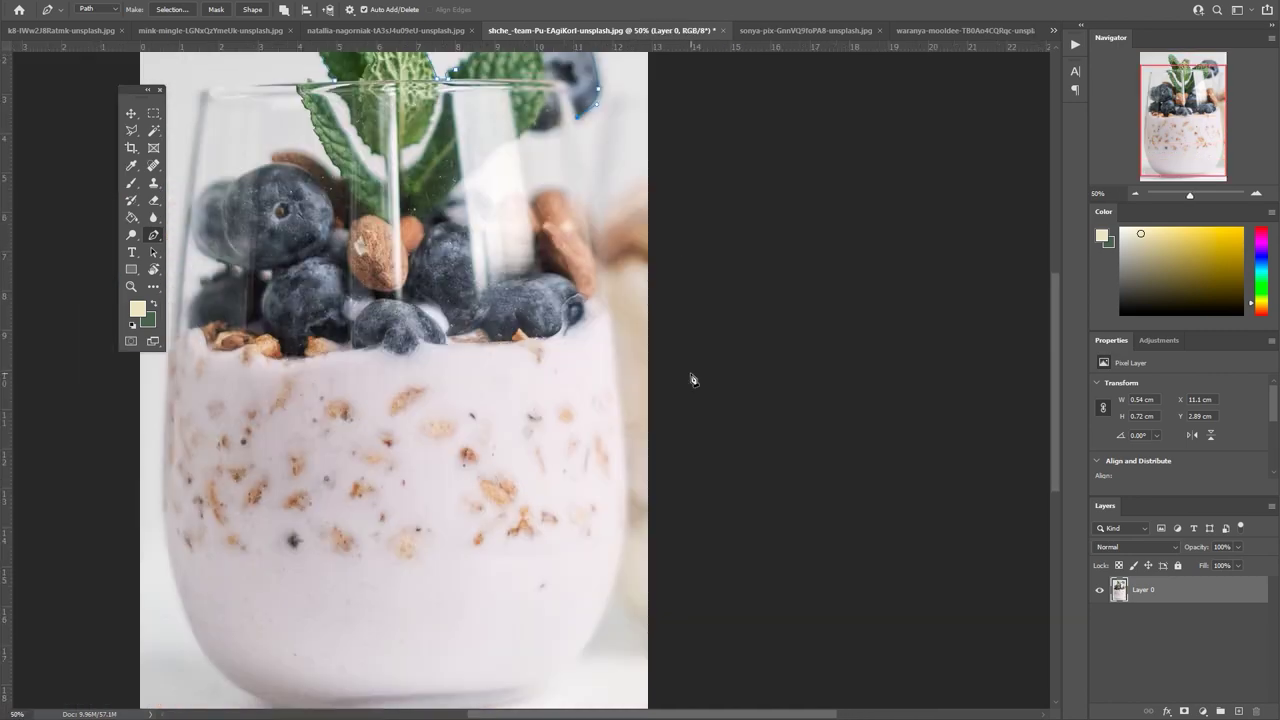
{"action": "key", "text": "ctrl+minus"}
{"action": "left_click_drag", "start_coordinate": [684, 455], "coordinate": [692, 556]}
{"action": "left_click_drag", "start_coordinate": [541, 620], "coordinate": [443, 613]}
{"action": "left_click_drag", "start_coordinate": [376, 466], "coordinate": [340, 296]}
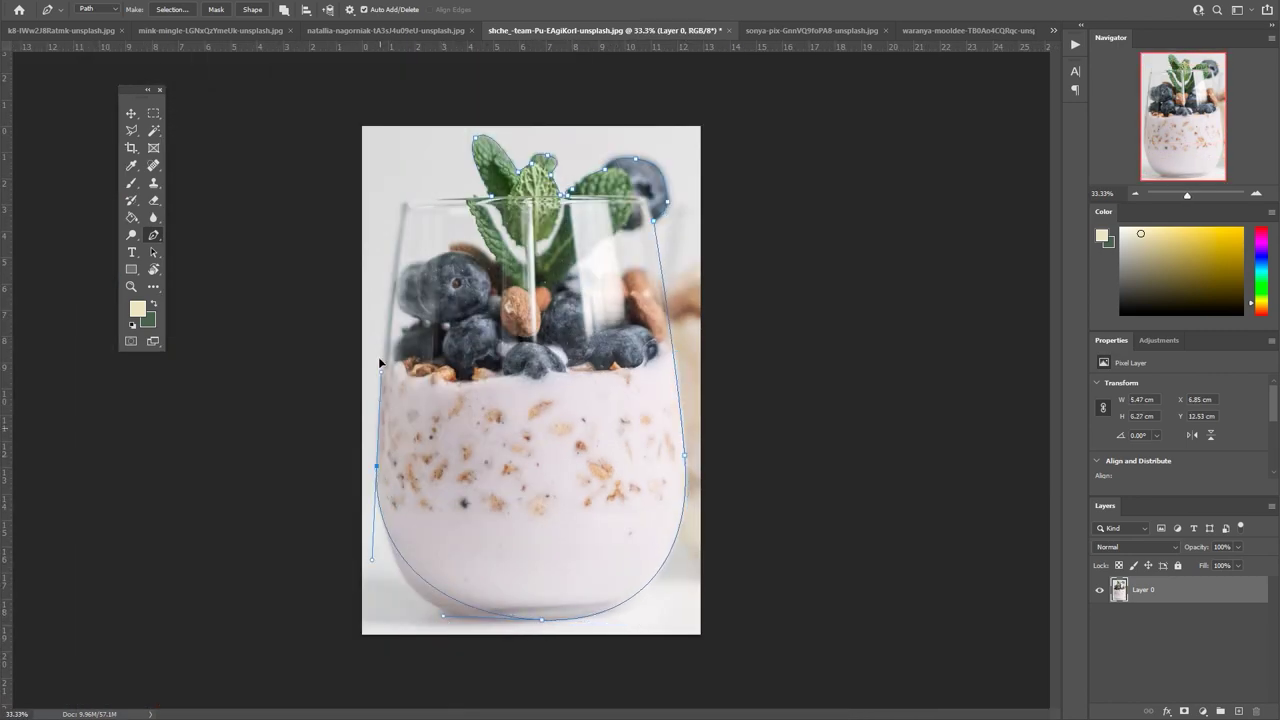
{"action": "key", "text": "ctrl+z"}
{"action": "left_click_drag", "start_coordinate": [380, 500], "coordinate": [358, 380]}
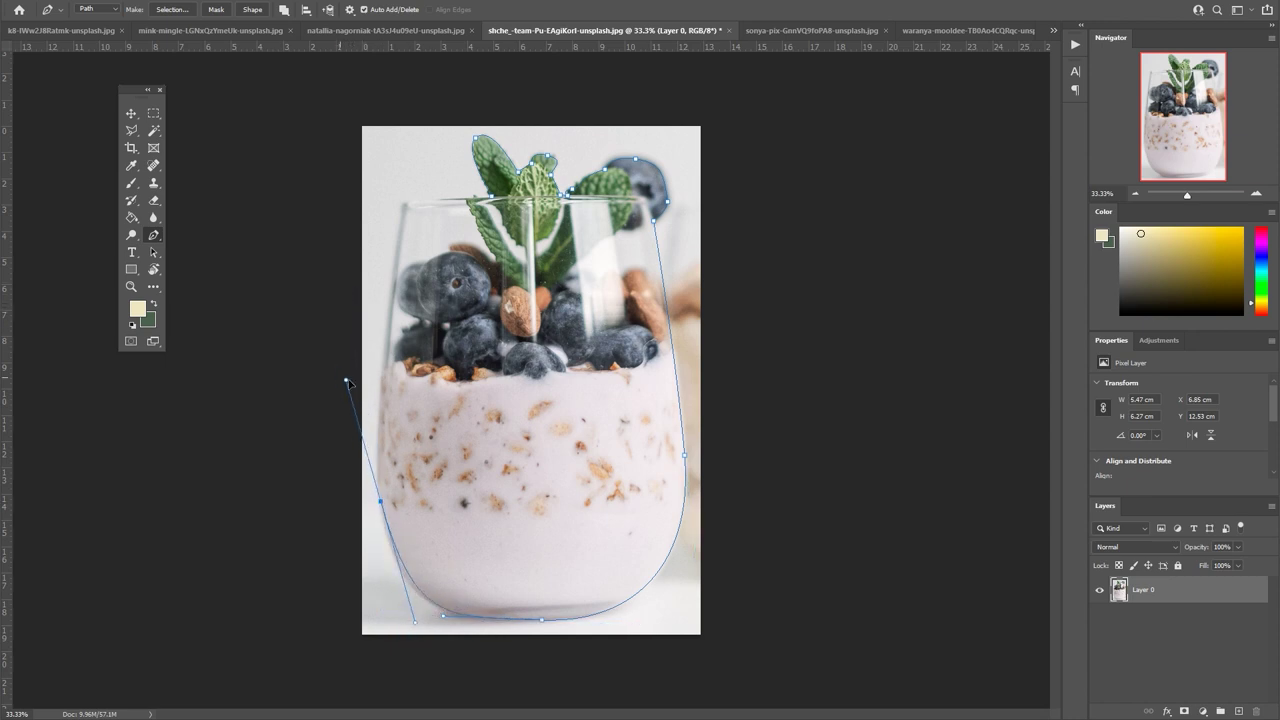
Redraw the left edge, close the path at the top-left start, load it as a selection, and add an empty layer.
{"action": "left_click", "coordinate": [404, 206]}
{"action": "key", "text": "ctrl+z"}
{"action": "key", "text": "ctrl+z"}
{"action": "left_click_drag", "start_coordinate": [367, 419], "coordinate": [428, 55]}
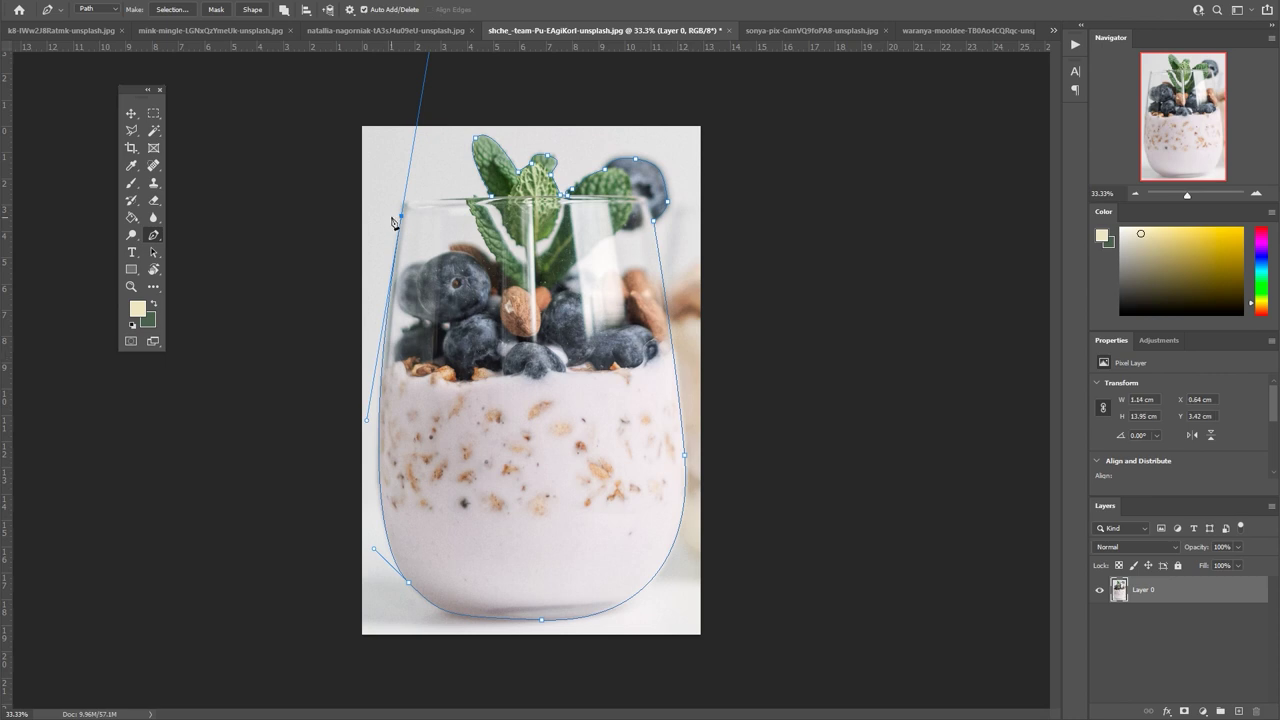
{"action": "left_click_drag", "start_coordinate": [401, 201], "coordinate": [420, 205]}
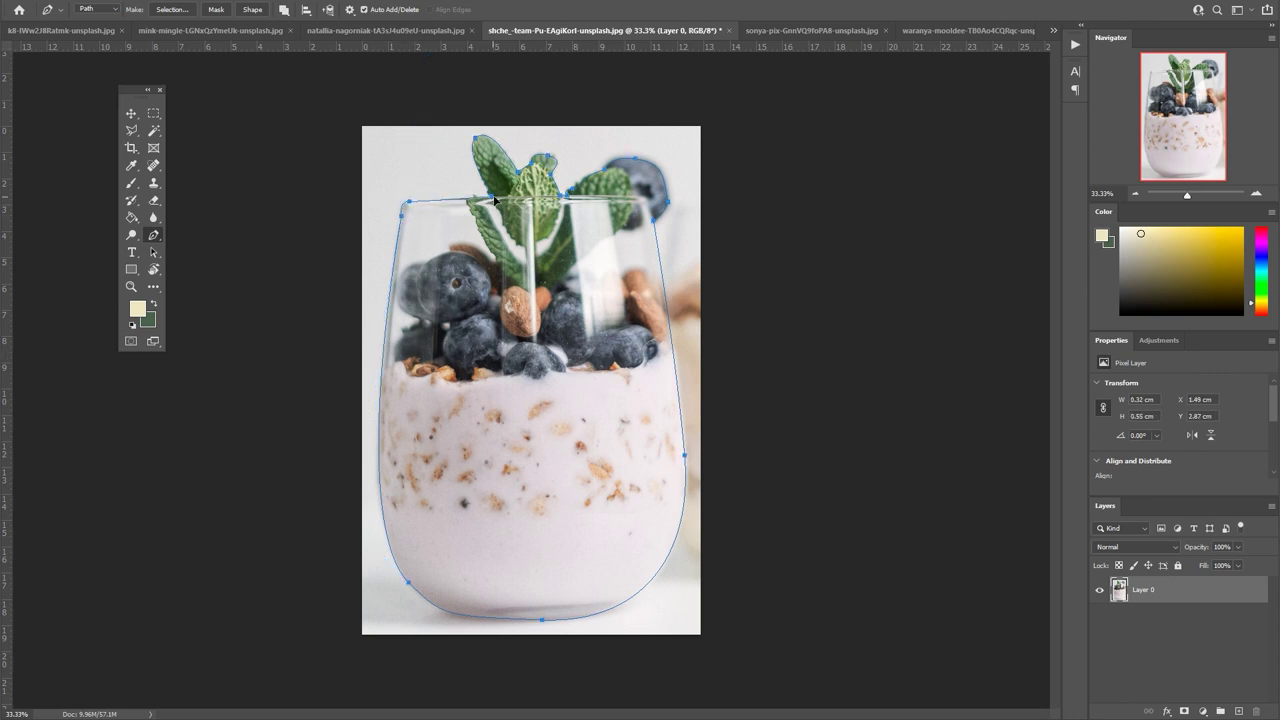
{"action": "left_click_drag", "start_coordinate": [533, 200], "coordinate": [427, 201]}
{"action": "key", "text": "ctrl+Return"}
{"action": "left_click", "coordinate": [1238, 711]}
Fill the new layer with green, mask the glass layer to the selection, and move green beneath.
{"action": "key", "text": "ctrl+BackSpace"}
{"action": "key", "text": "ctrl+z"}
{"action": "left_click", "coordinate": [1143, 617]}
{"action": "left_click", "coordinate": [1184, 711]}
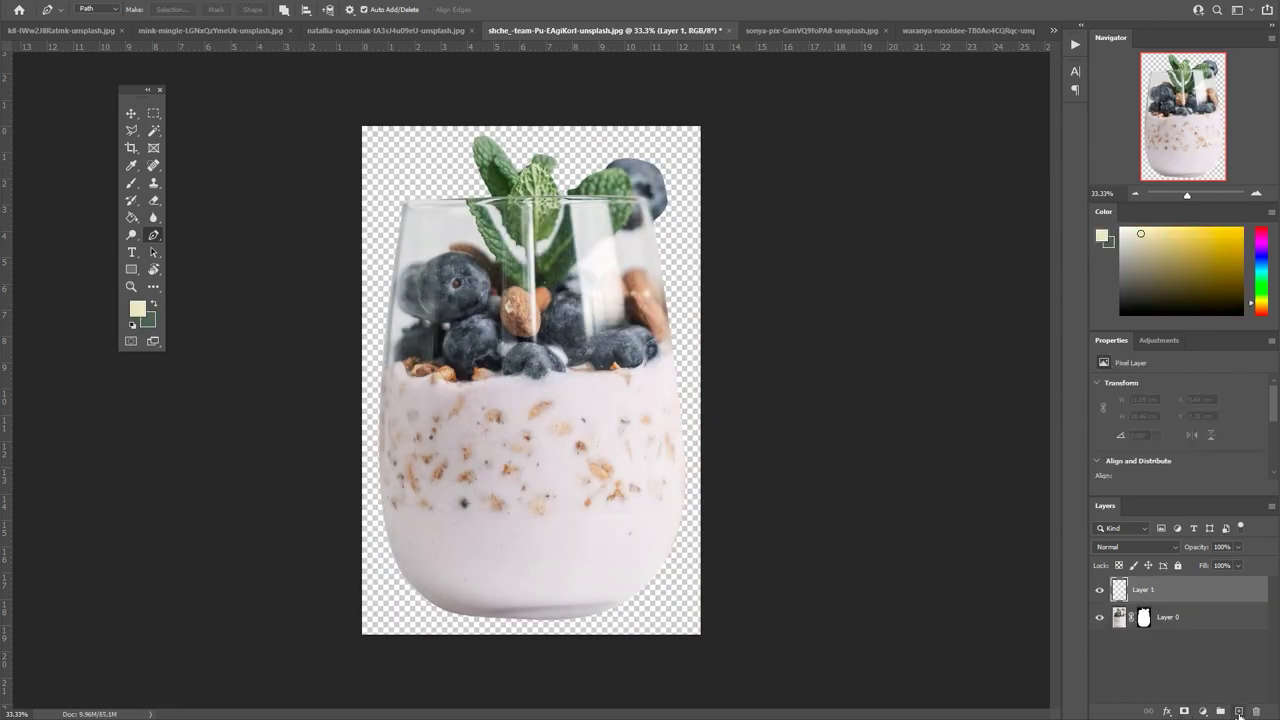
{"action": "left_click", "coordinate": [1143, 590]}
{"action": "key", "text": "ctrl+BackSpace"}
{"action": "key", "text": "ctrl+bracketleft"}
Paint black on the layer mask to trim the left and middle mint leaf edges.
{"action": "key", "text": "ctrl+plus"}
{"action": "key", "text": "ctrl+plus"}
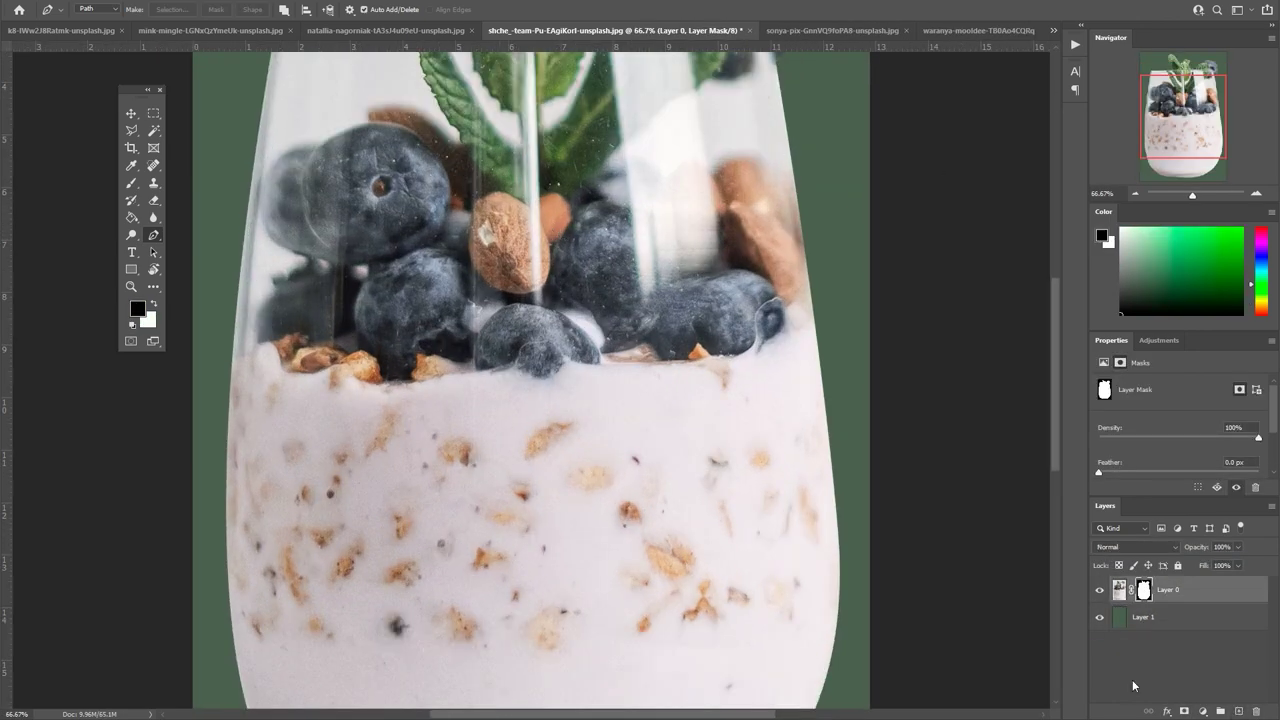
{"action": "scroll", "coordinate": [818, 350], "scroll_direction": "up", "scroll_amount": 5}
{"action": "key", "text": "ctrl+plus"}
{"action": "key", "text": "ctrl+plus"}
{"action": "key", "text": "b"}
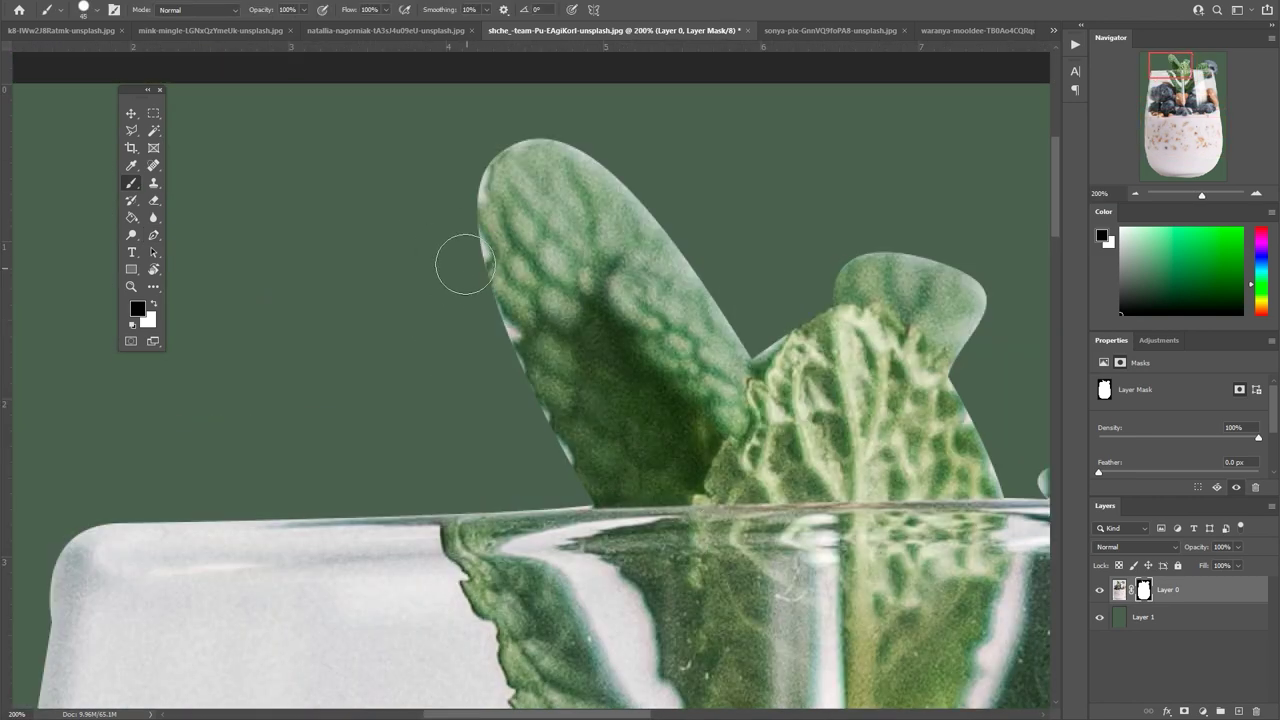
{"action": "left_click_drag", "start_coordinate": [547, 395], "coordinate": [577, 457]}
{"action": "key", "text": "bracketright"}
{"action": "key", "text": "bracketright"}
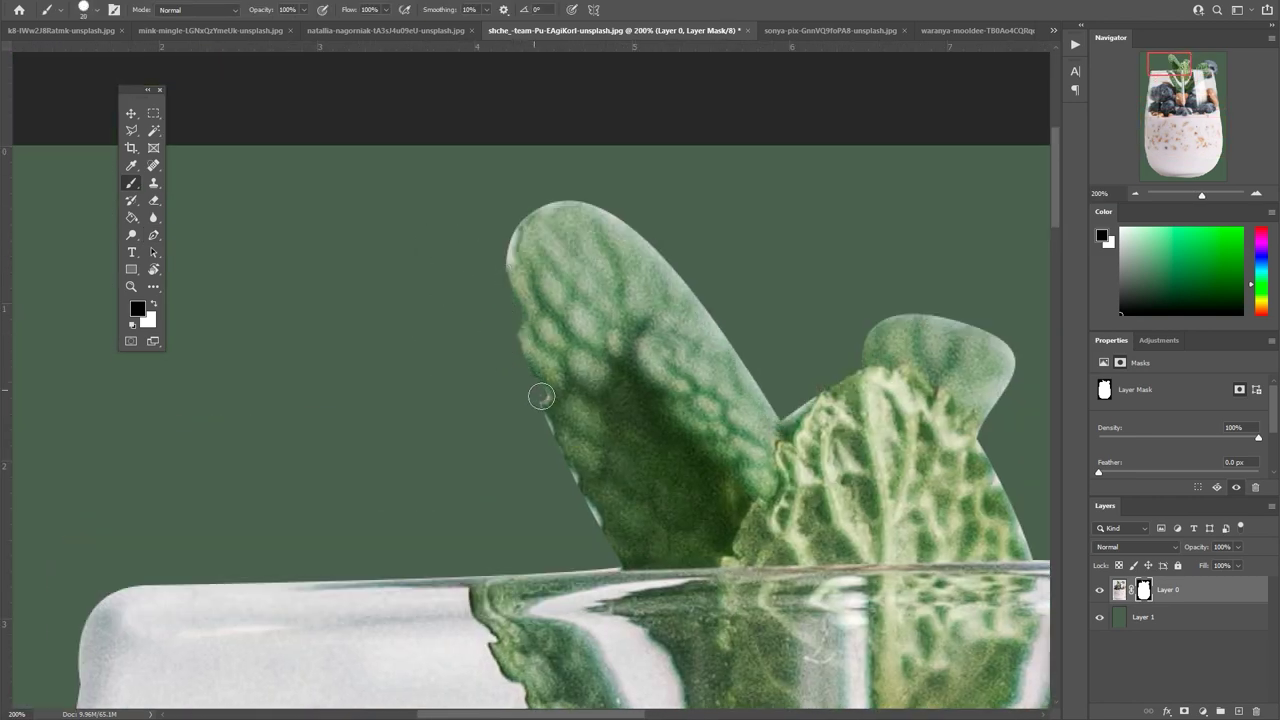
{"action": "mouse_move", "coordinate": [564, 478]}
{"action": "left_mouse_down"}
{"action": "mouse_move", "coordinate": [517, 203]}
{"action": "mouse_move", "coordinate": [623, 206]}
{"action": "mouse_move", "coordinate": [808, 392]}
{"action": "mouse_move", "coordinate": [700, 310]}
{"action": "left_mouse_up"}
{"action": "mouse_move", "coordinate": [760, 255]}
{"action": "left_mouse_down"}
{"action": "mouse_move", "coordinate": [871, 349]}
{"action": "mouse_move", "coordinate": [714, 292]}
{"action": "mouse_move", "coordinate": [700, 354]}
{"action": "left_mouse_up"}
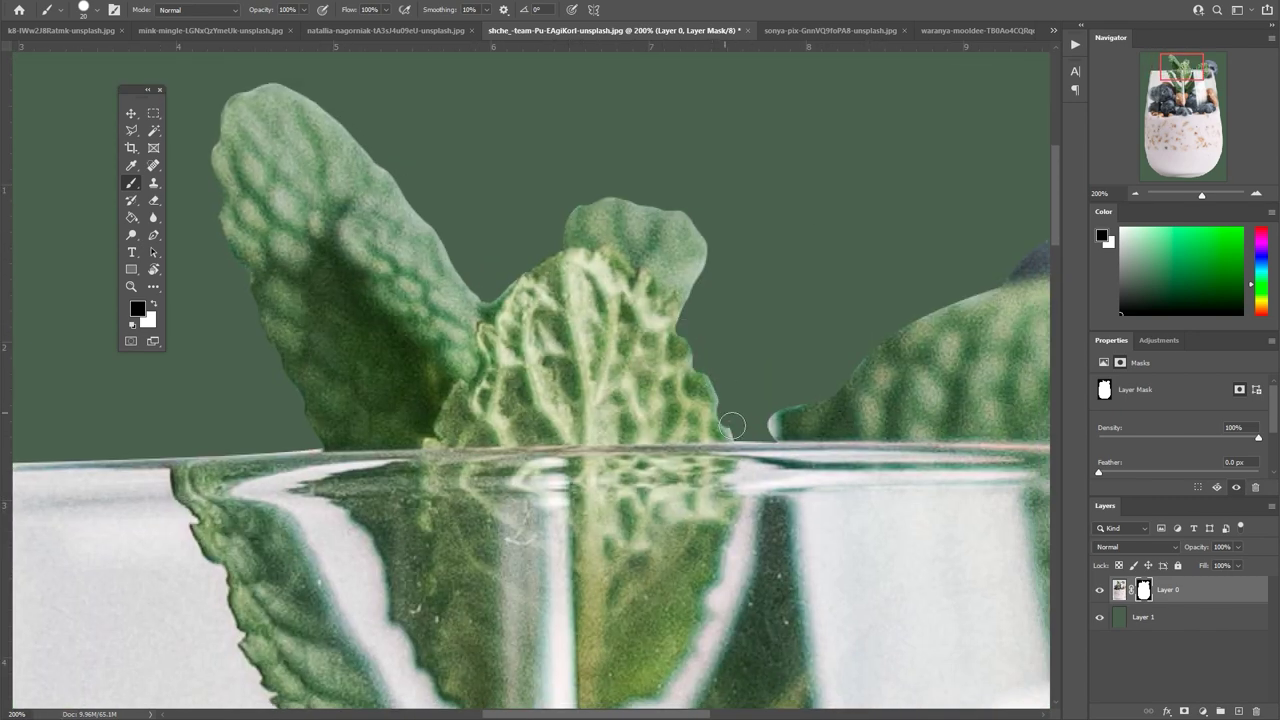
{"action": "left_click_drag", "start_coordinate": [774, 432], "coordinate": [556, 443]}
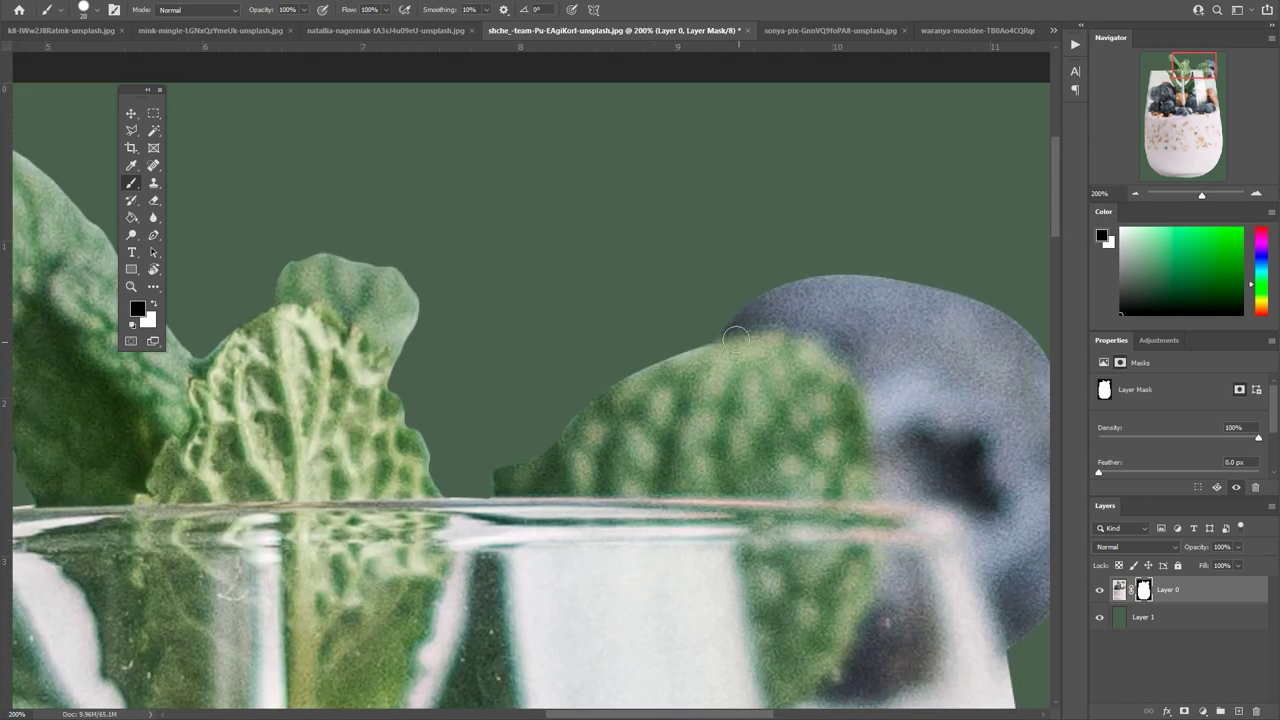
{"action": "scroll", "coordinate": [760, 355], "scroll_direction": "left", "scroll_amount": 3}
{"action": "scroll", "coordinate": [700, 360], "scroll_direction": "left", "scroll_amount": 5}
Clean the glass rim's top edge and hide a small bit at the glass bottom in the mask.
{"action": "key", "text": "p"}
{"action": "left_click", "coordinate": [714, 365]}
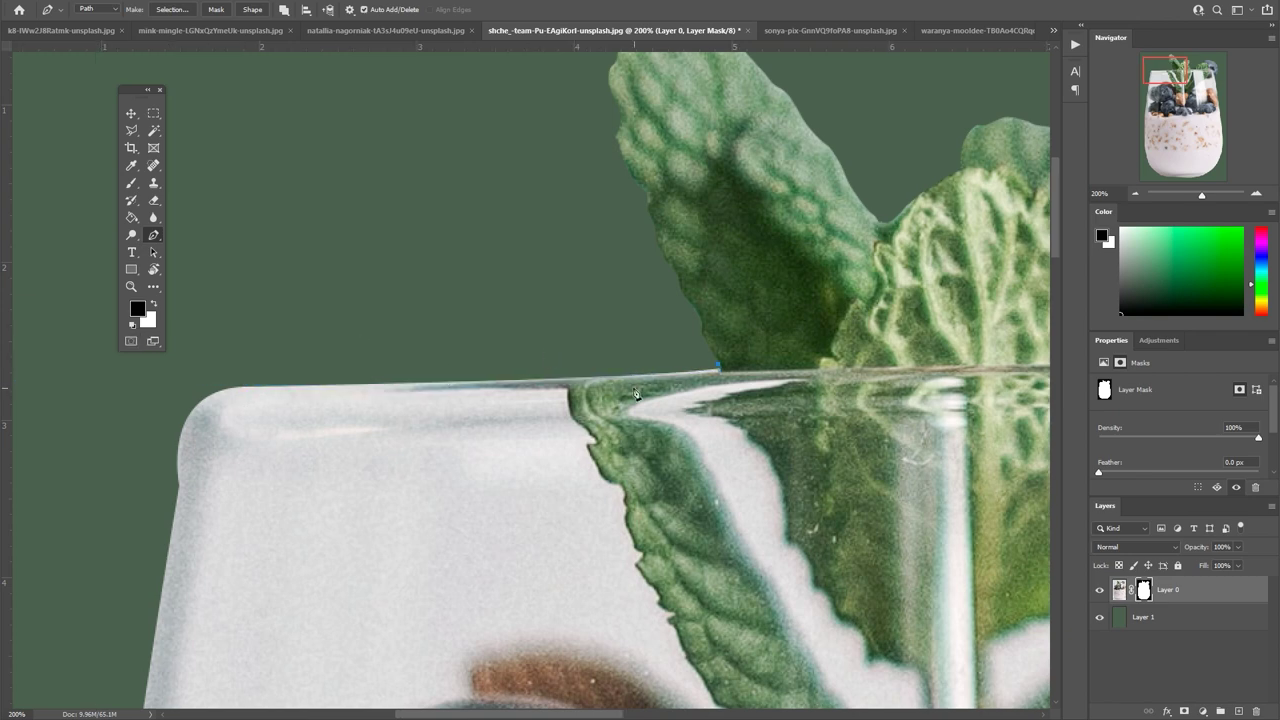
{"action": "scroll", "coordinate": [560, 390], "scroll_direction": "up", "scroll_amount": 2}
{"action": "key", "text": "b"}
{"action": "left_click_drag", "start_coordinate": [361, 380], "coordinate": [800, 368]}
{"action": "scroll", "coordinate": [830, 350], "scroll_direction": "left", "scroll_amount": 3}
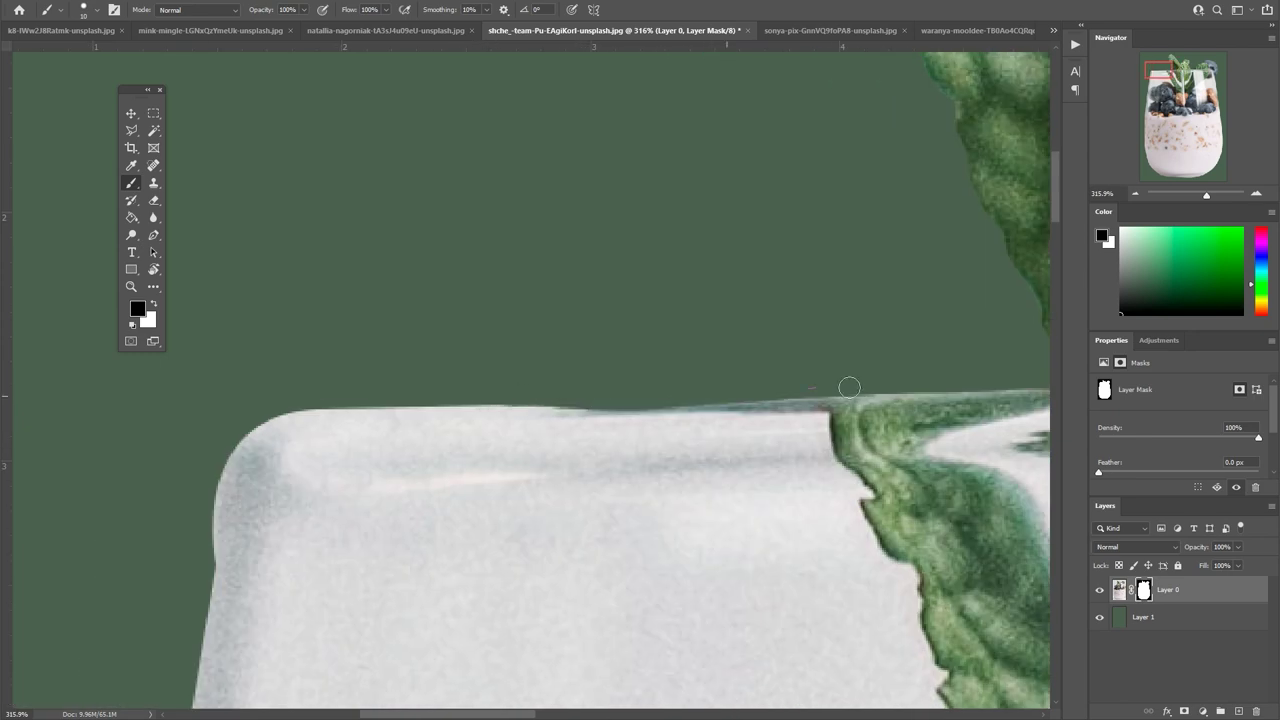
{"action": "scroll", "coordinate": [849, 387], "scroll_direction": "down", "scroll_amount": 3}
{"action": "scroll", "coordinate": [623, 366], "scroll_direction": "down", "scroll_amount": 2}
{"action": "scroll", "coordinate": [651, 629], "scroll_direction": "down", "scroll_amount": 2}
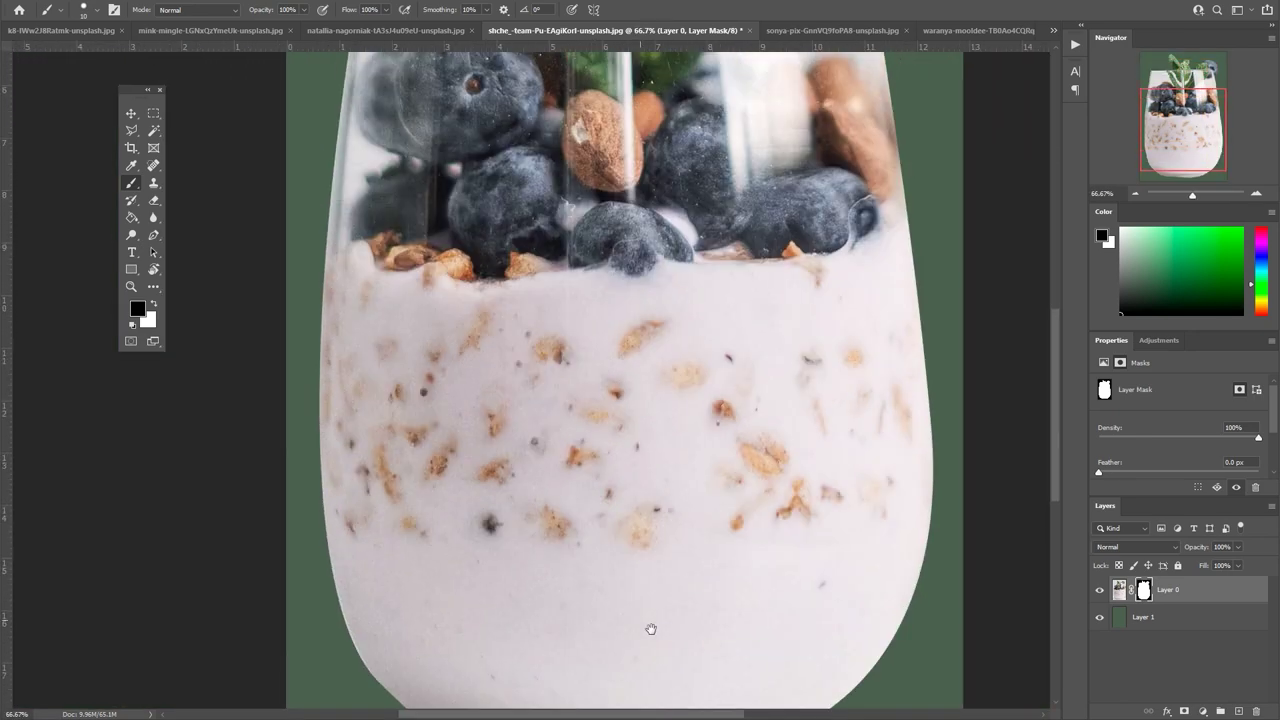
{"action": "scroll", "coordinate": [651, 629], "scroll_direction": "down", "scroll_amount": 3}
{"action": "left_click_drag", "start_coordinate": [586, 521], "coordinate": [782, 509]}
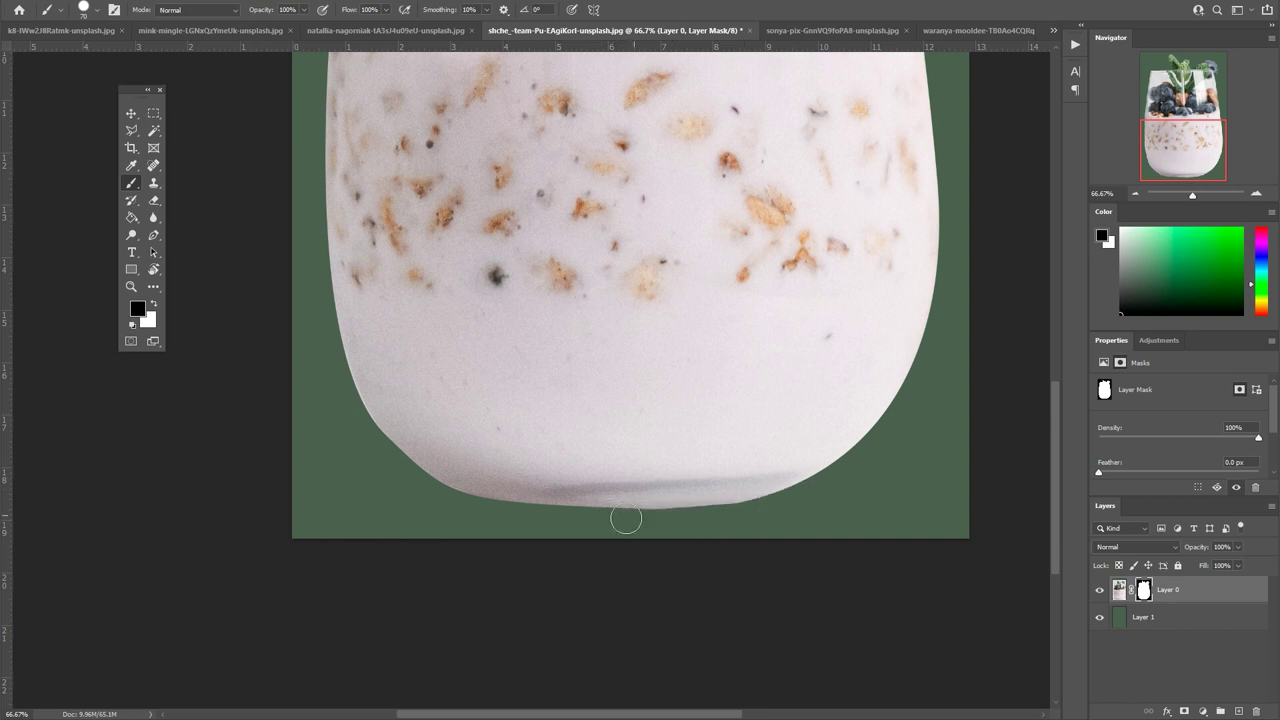
Clone Stamp over the dark shadow band at the glass bottom on Layer 0's pixels.
{"action": "key", "text": "ctrl+minus"}
{"action": "key", "text": "ctrl+minus"}
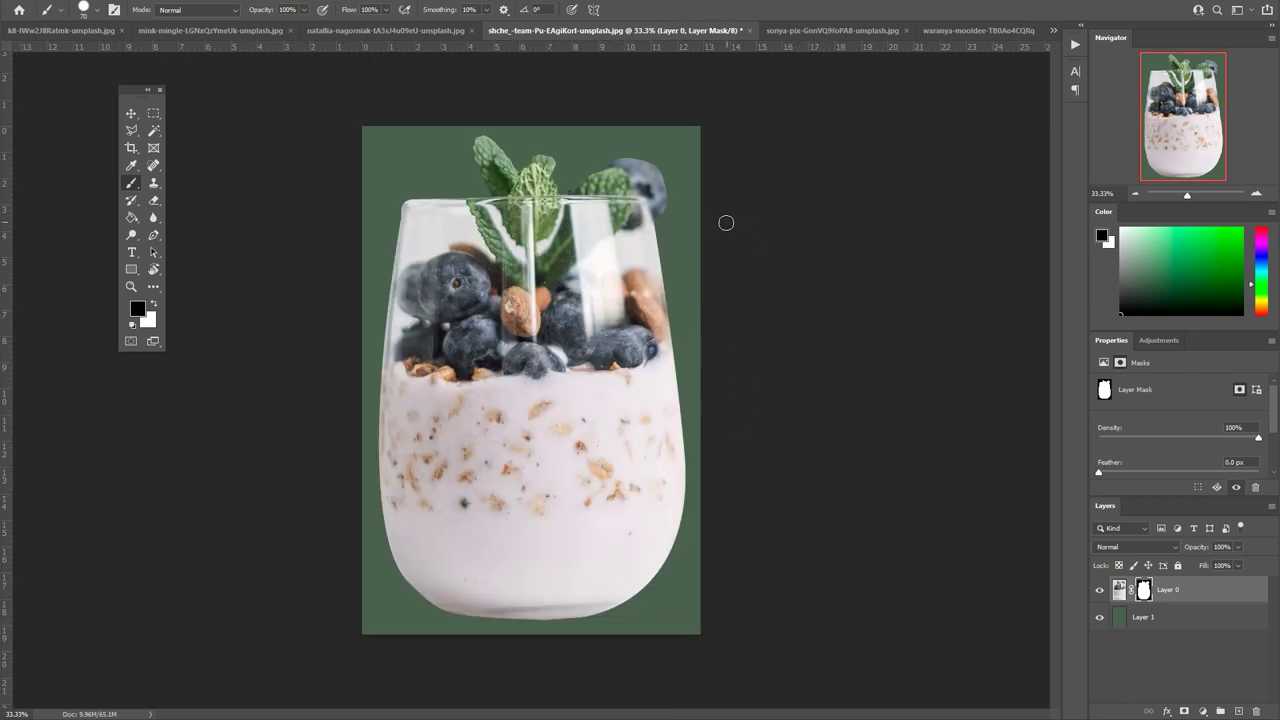
{"action": "left_click", "coordinate": [1119, 590]}
{"action": "key", "text": "s"}
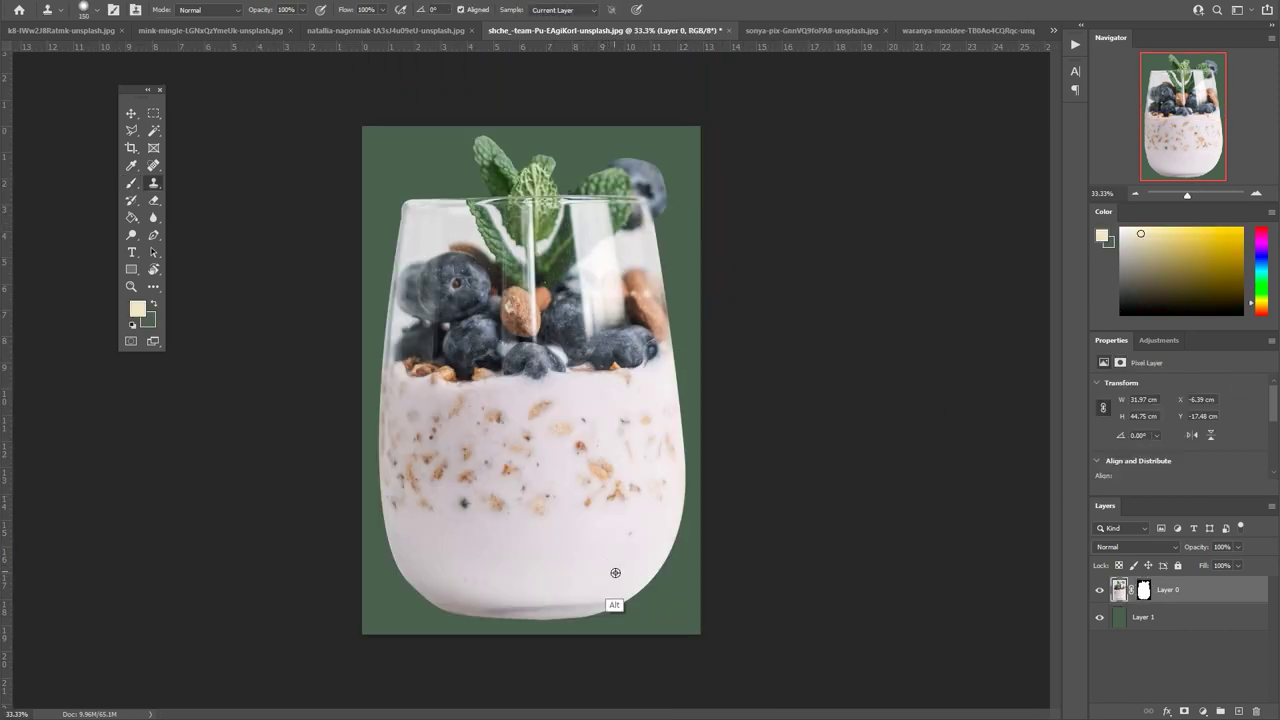
{"action": "left_click_drag", "start_coordinate": [577, 606], "coordinate": [490, 605]}
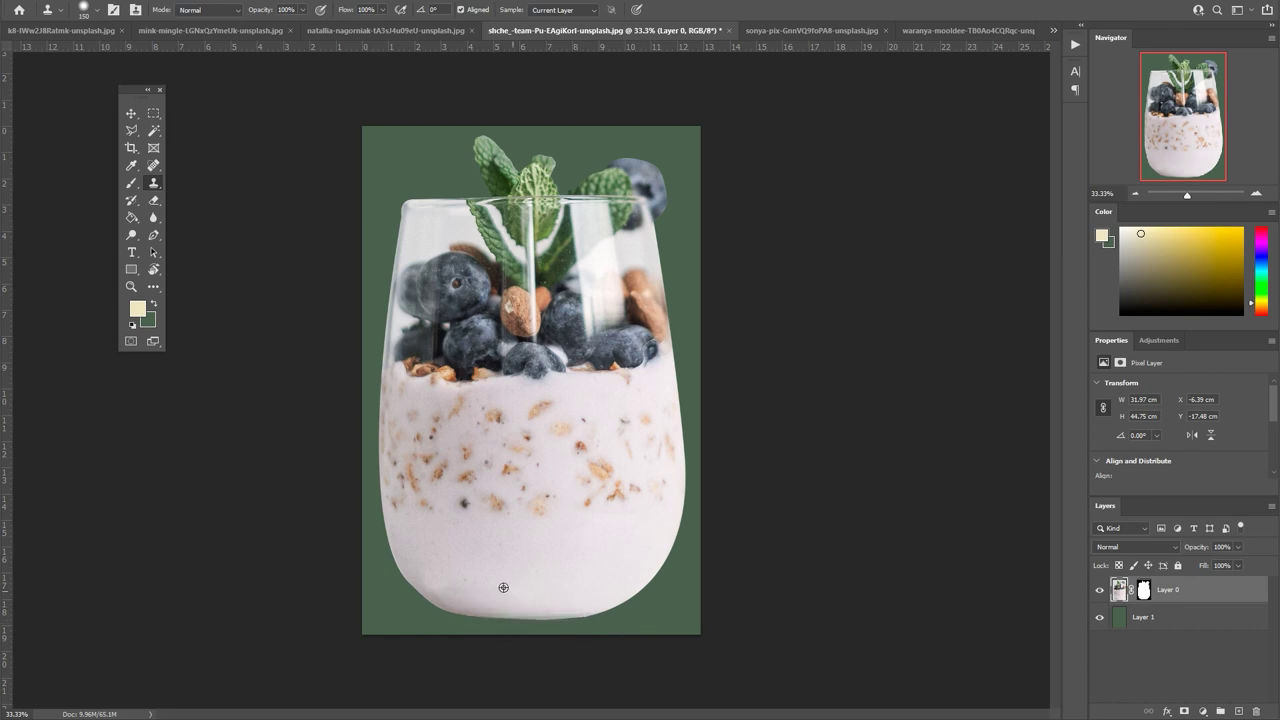
Hide the green backdrop layer and set Save for Web to PNG-24.
{"action": "left_click", "coordinate": [1099, 617]}
{"action": "key", "text": "ctrl+alt+shift+s"}
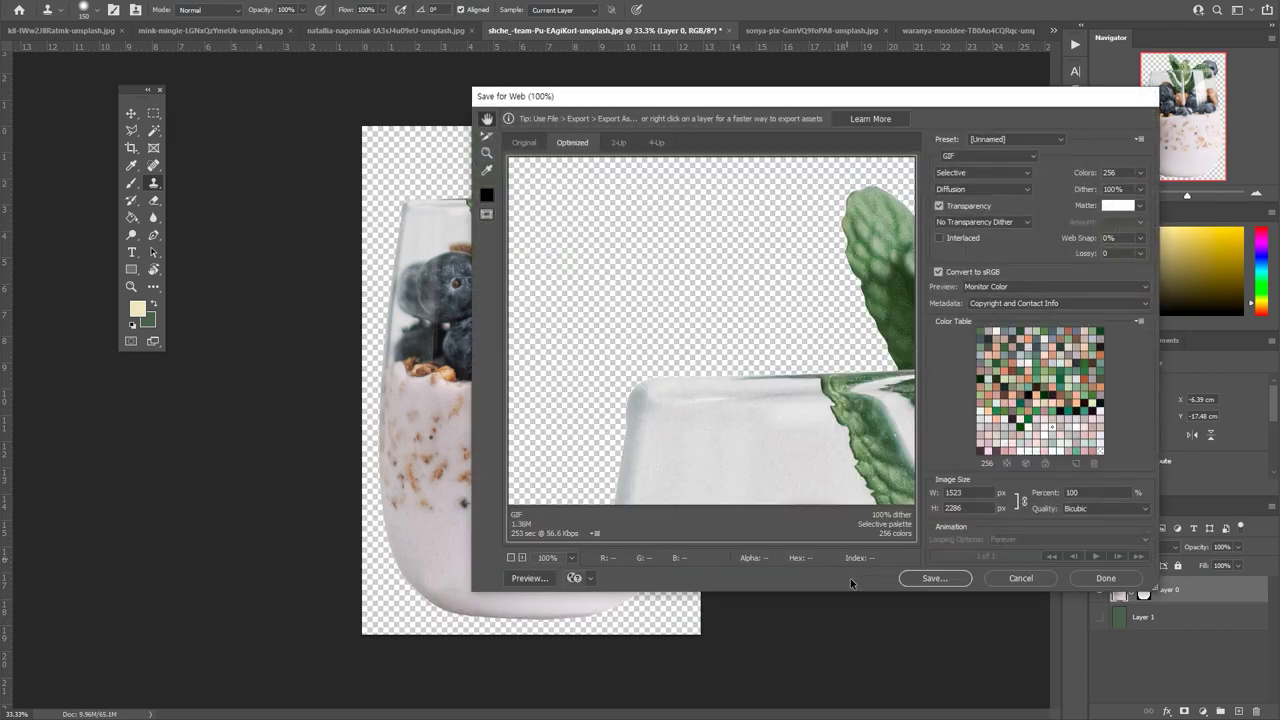
{"action": "left_click", "coordinate": [988, 156]}
{"action": "left_click", "coordinate": [970, 195]}
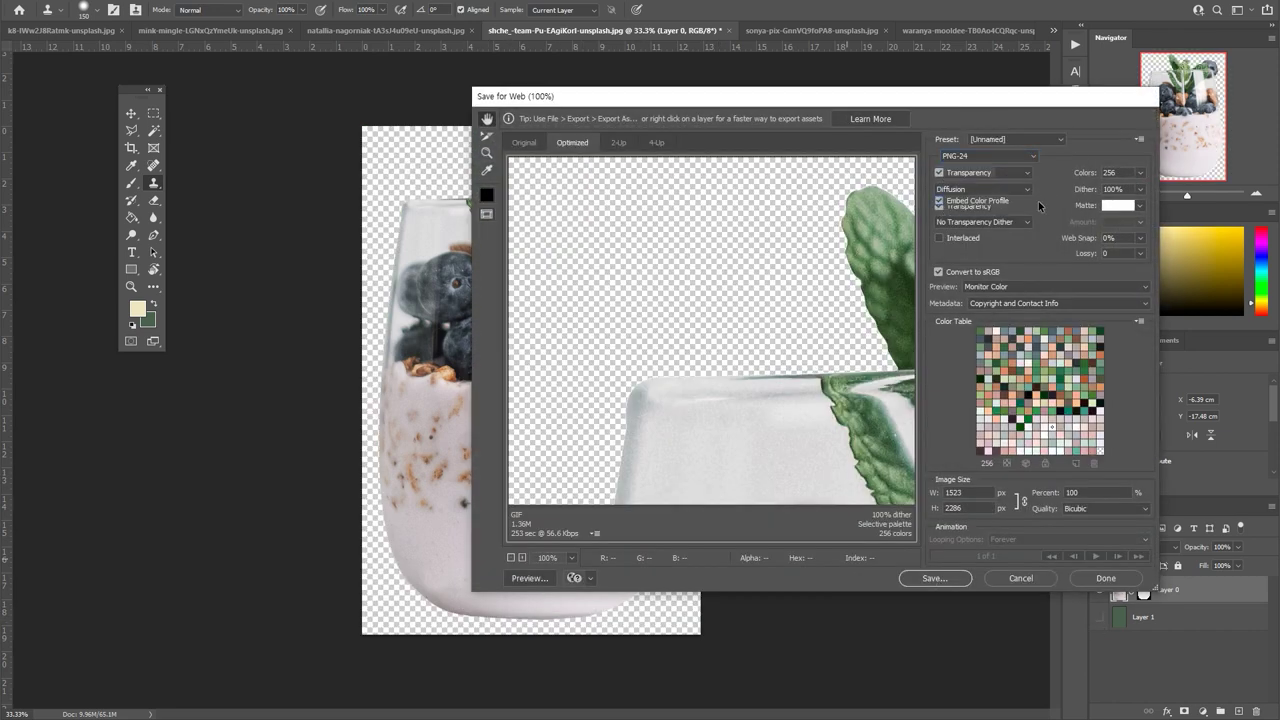
Save the PNG into the cutouts subfolder inside the Desktop's 누끼자료 folder.
{"action": "left_click", "coordinate": [934, 578]}
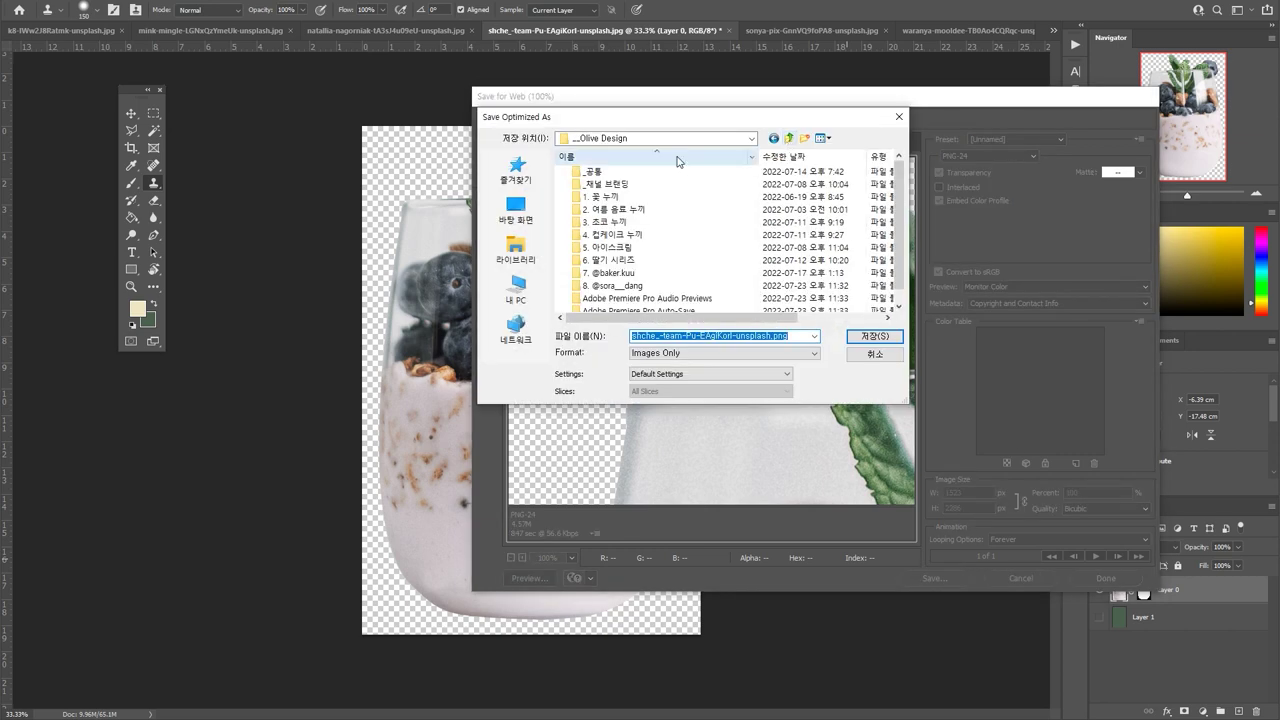
{"action": "key", "text": "BackSpace"}
{"action": "left_click", "coordinate": [516, 210]}
{"action": "scroll", "coordinate": [797, 291], "scroll_direction": "down", "scroll_amount": 1}
{"action": "double_click", "coordinate": [790, 272]}
{"action": "double_click", "coordinate": [590, 195]}
{"action": "left_click", "coordinate": [875, 336]}
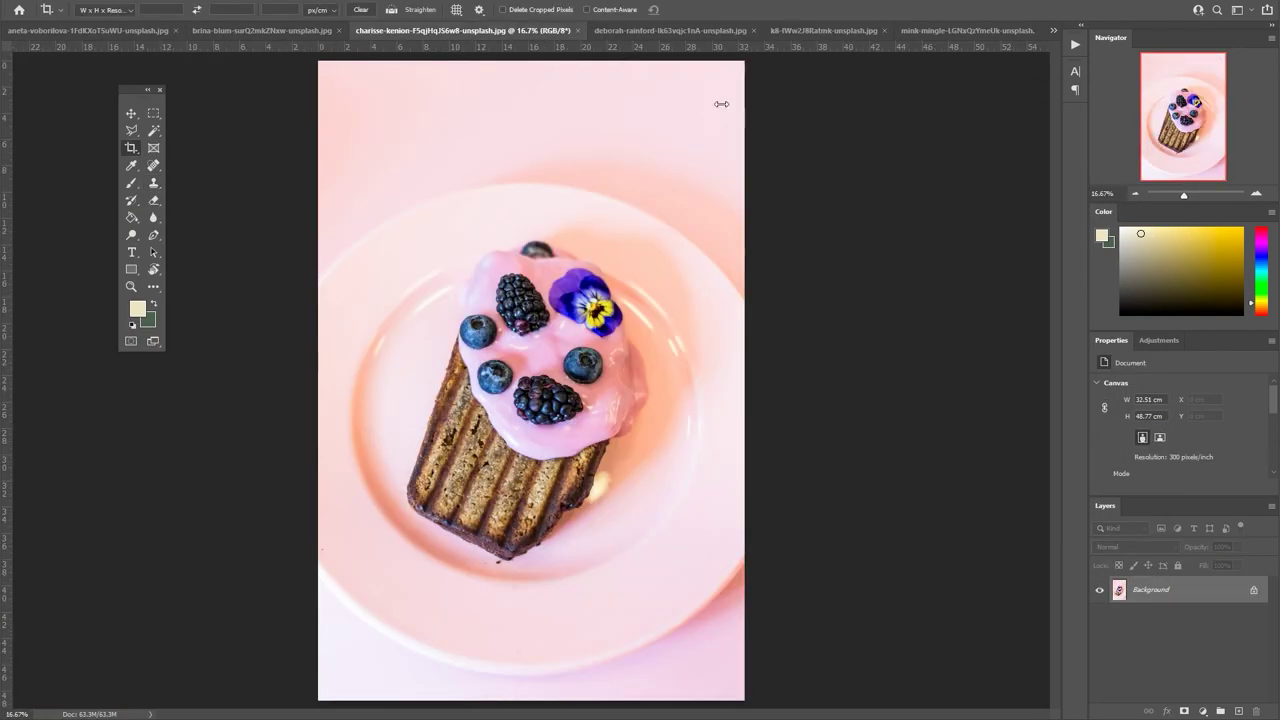
Crop the glazed cake photo tightly around the cake slice.
{"action": "left_click_drag", "start_coordinate": [371, 606], "coordinate": [428, 514]}
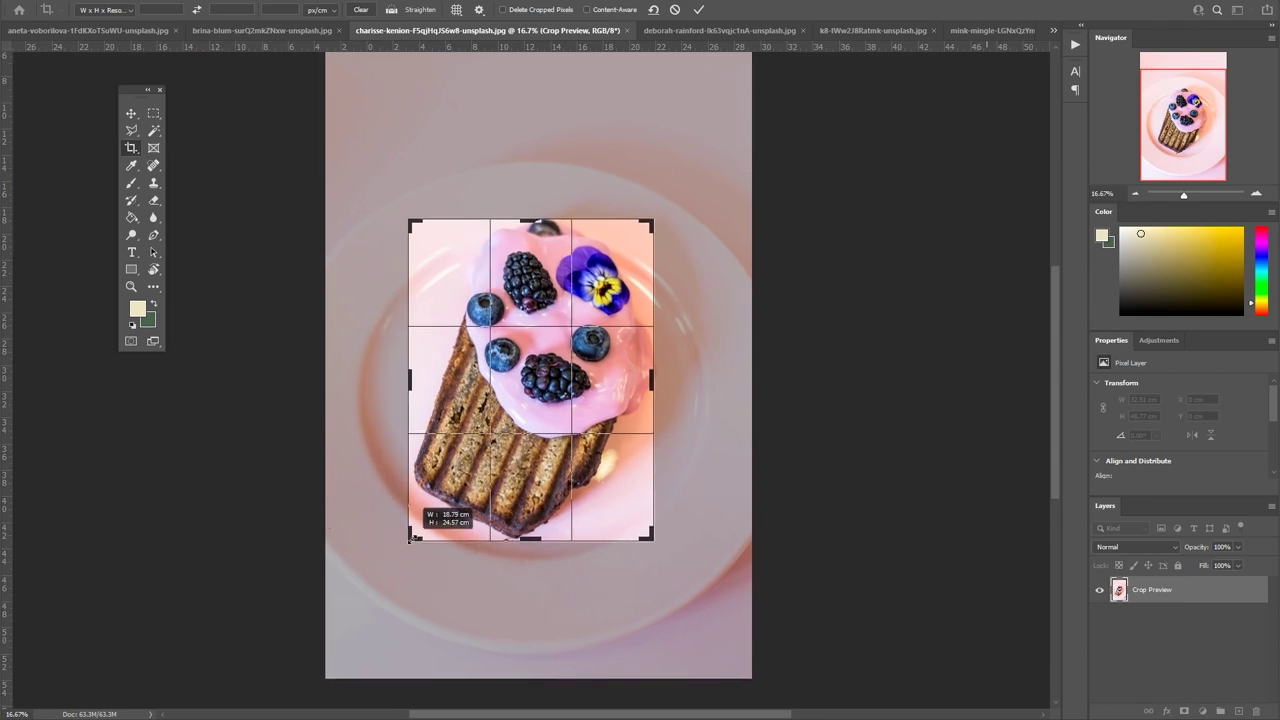
{"action": "key", "text": "Return"}
{"action": "key", "text": "ctrl+plus"}
{"action": "key", "text": "ctrl+plus"}
{"action": "key", "text": "ctrl+plus"}
Trace a Pen path from the icing's left edge across its top and down the right edge.
{"action": "key", "text": "p"}
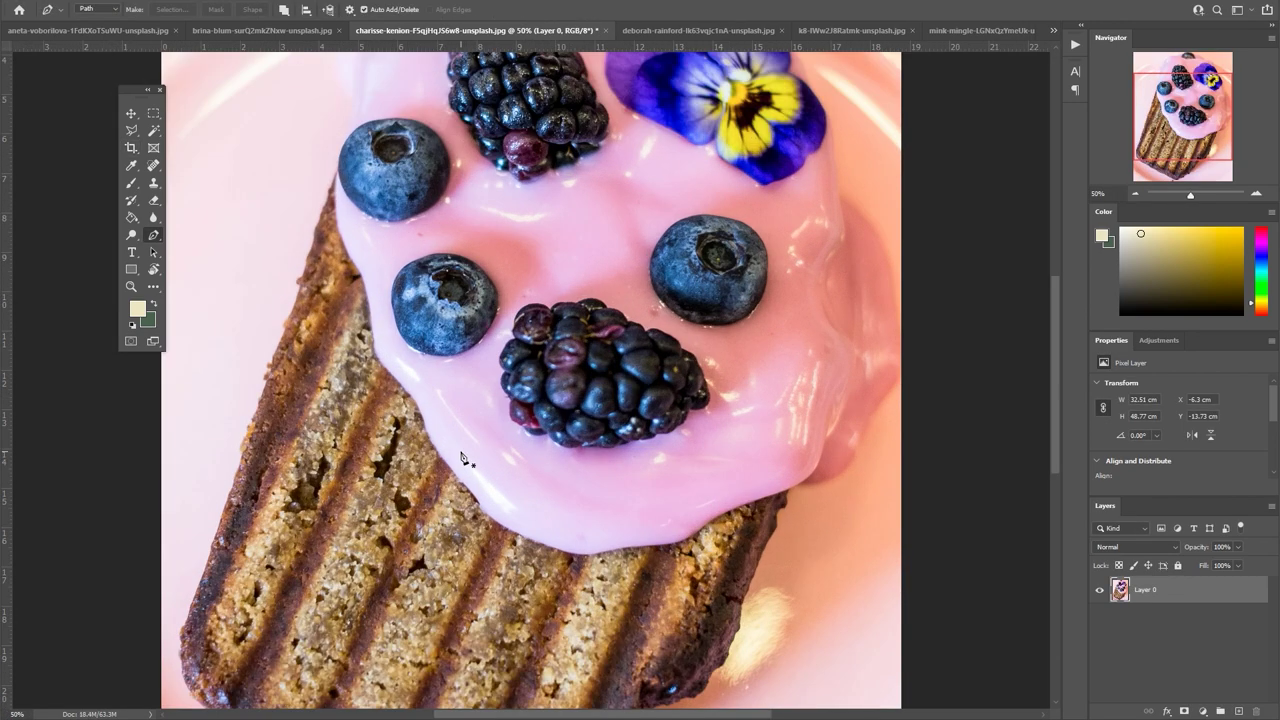
{"action": "left_click", "coordinate": [408, 458]}
{"action": "left_click_drag", "start_coordinate": [415, 404], "coordinate": [418, 367]}
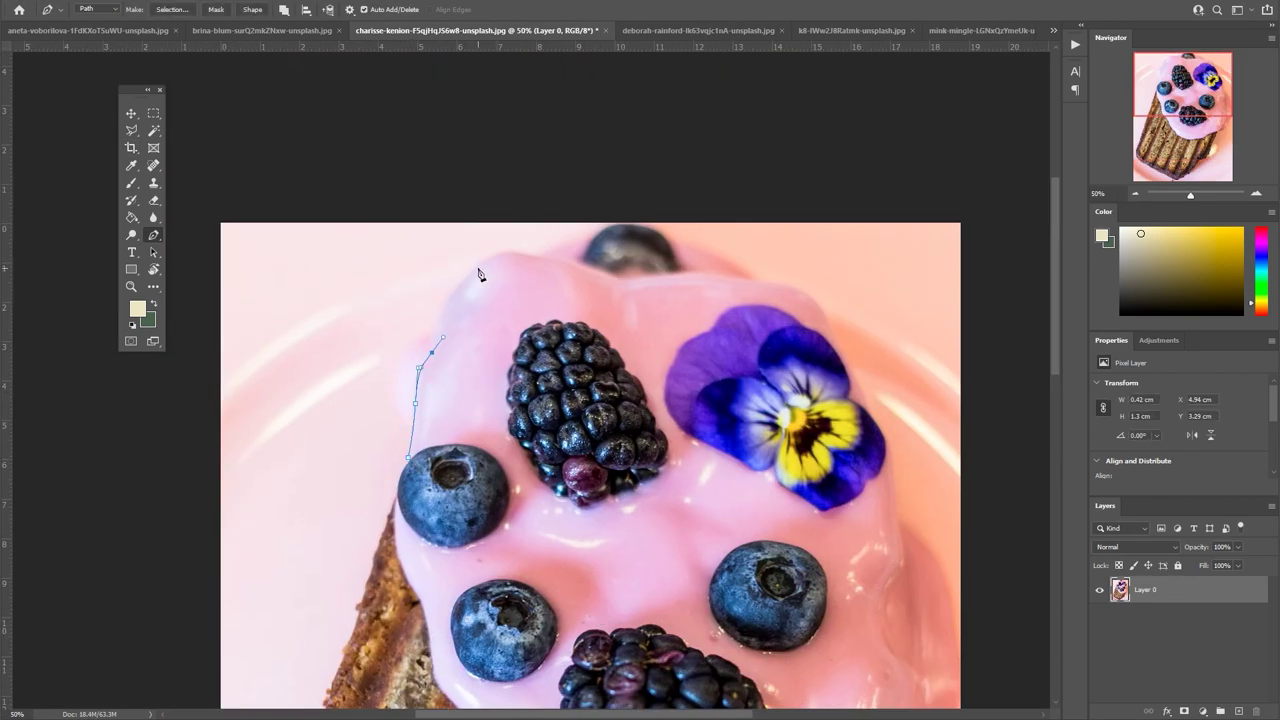
{"action": "left_click_drag", "start_coordinate": [477, 268], "coordinate": [523, 237]}
{"action": "left_click_drag", "start_coordinate": [680, 278], "coordinate": [548, 270]}
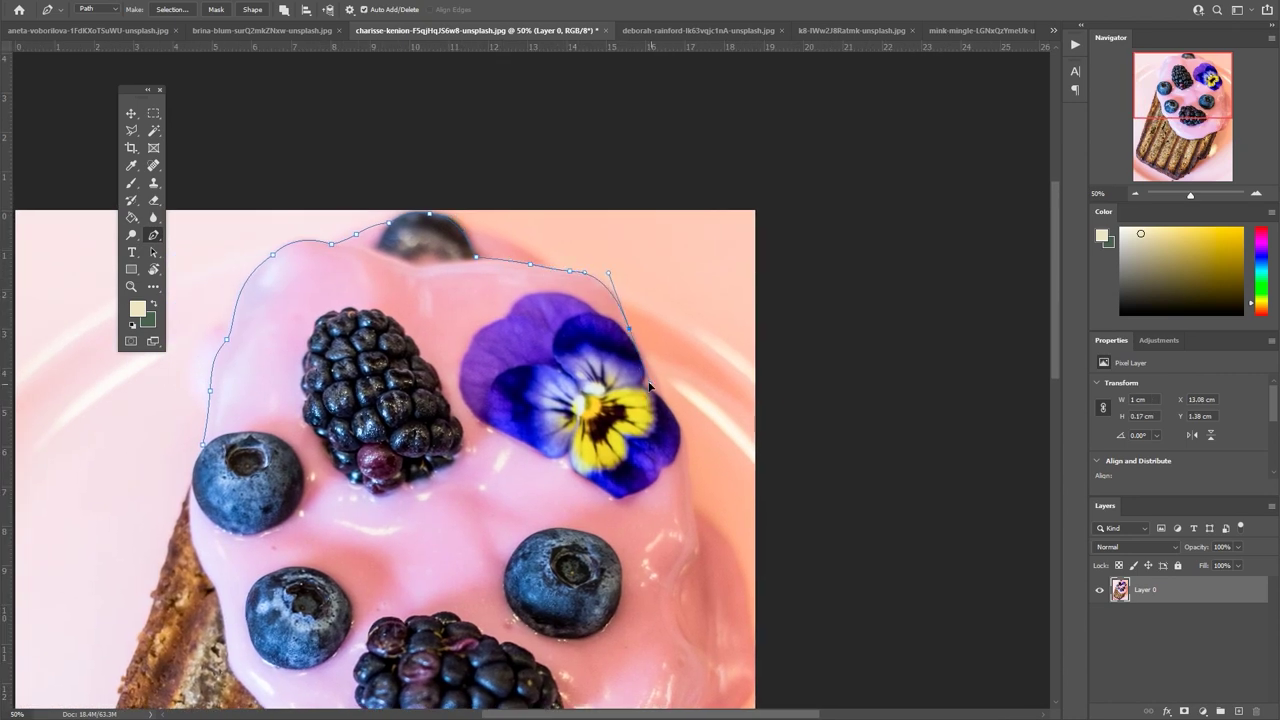
{"action": "left_click_drag", "start_coordinate": [653, 386], "coordinate": [631, 230]}
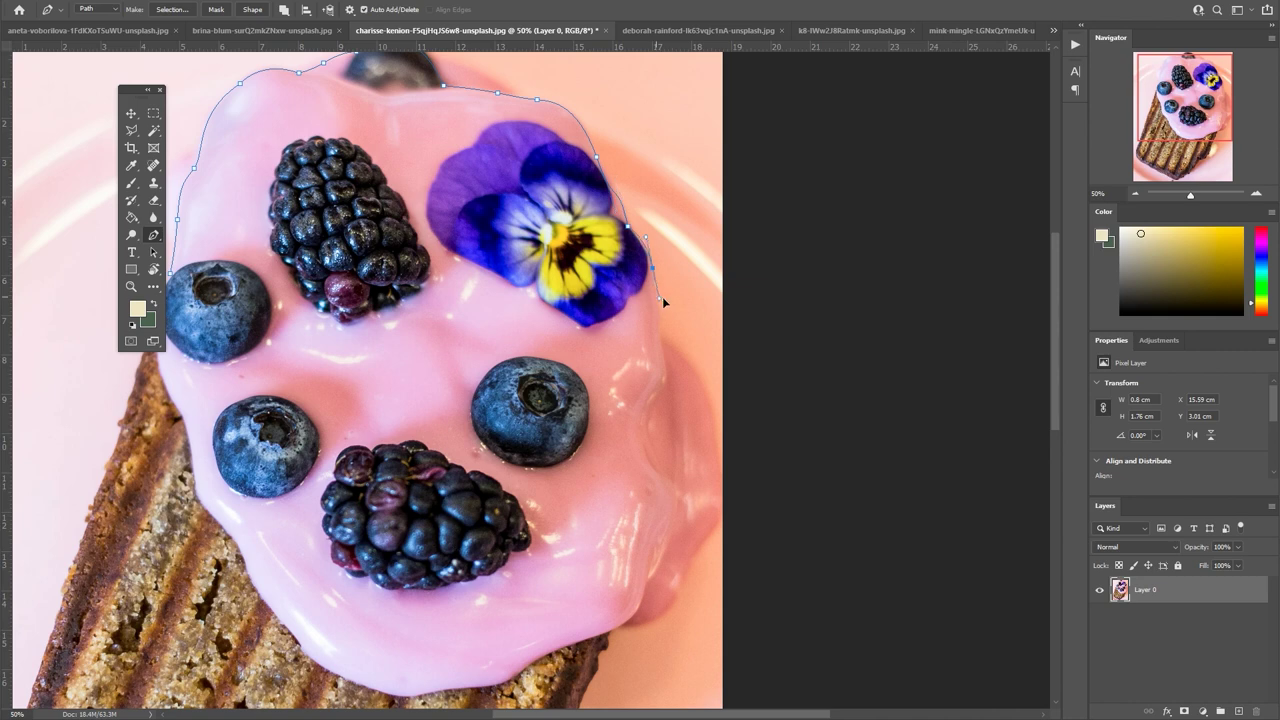
{"action": "left_click_drag", "start_coordinate": [760, 449], "coordinate": [744, 393]}
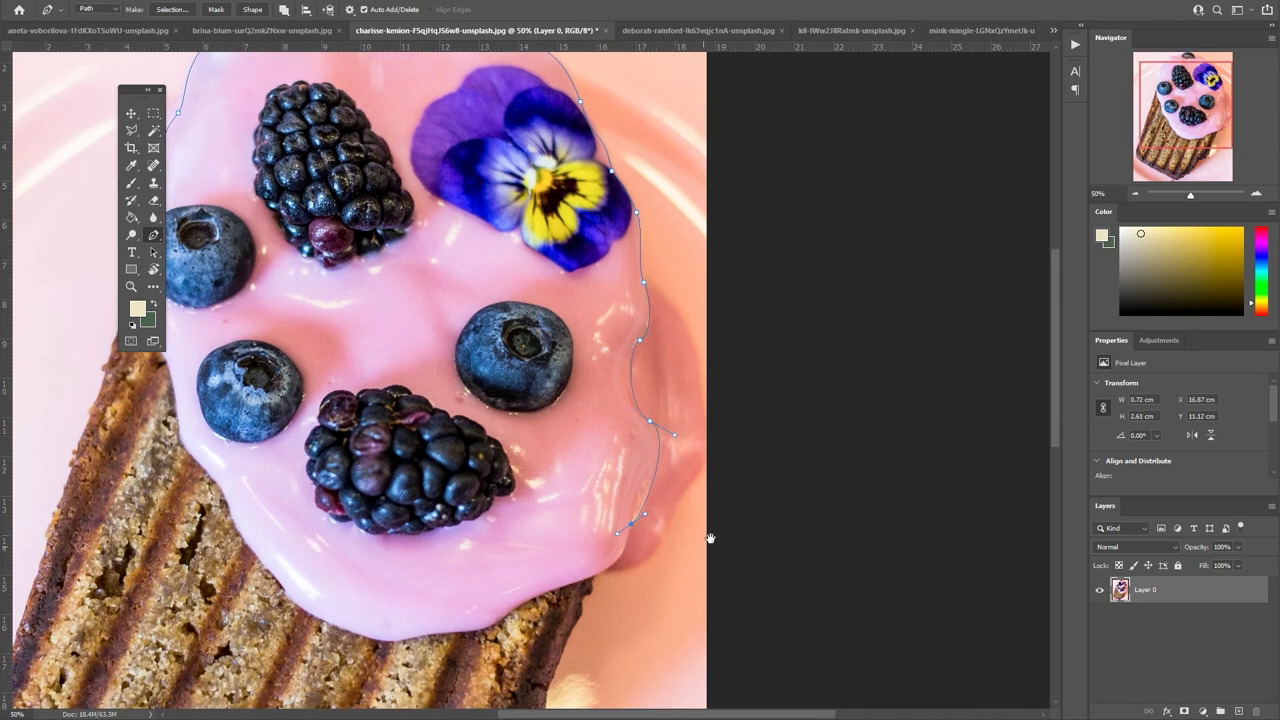
{"action": "left_click_drag", "start_coordinate": [646, 541], "coordinate": [805, 350]}
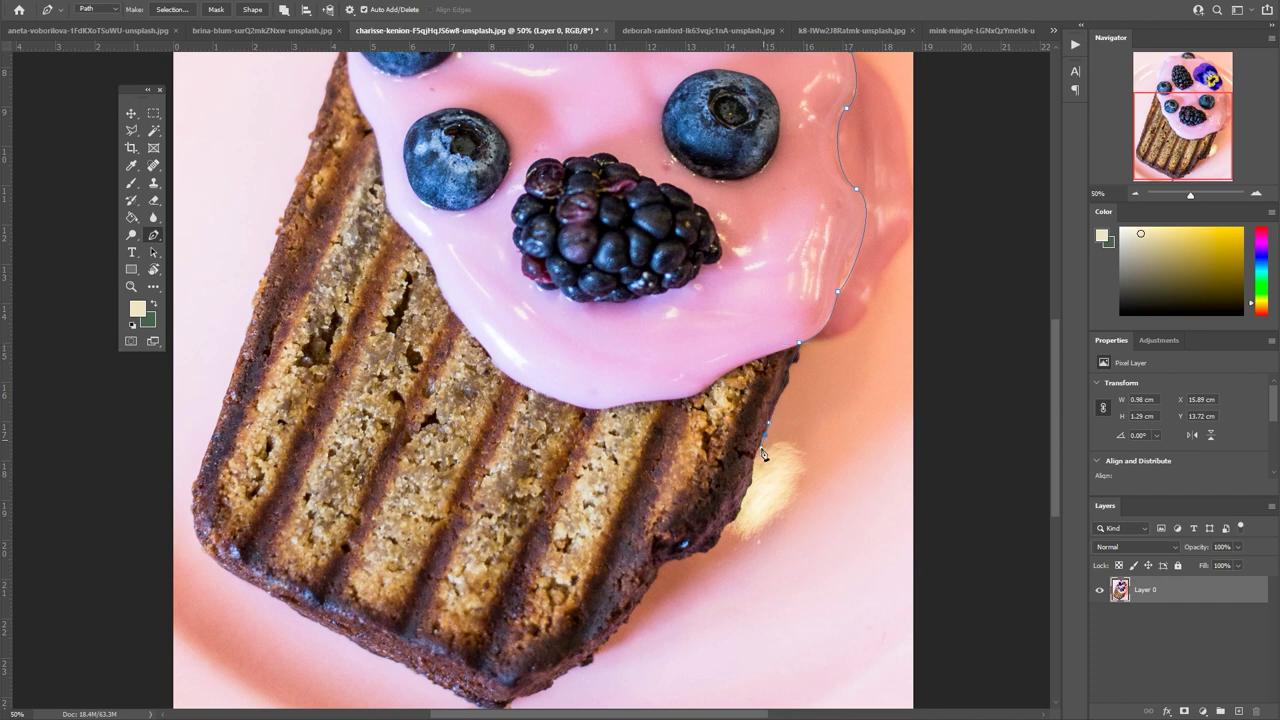
Finish the outline around the slice's bottom and convert the path into a selection.
{"action": "left_click_drag", "start_coordinate": [682, 565], "coordinate": [922, 343]}
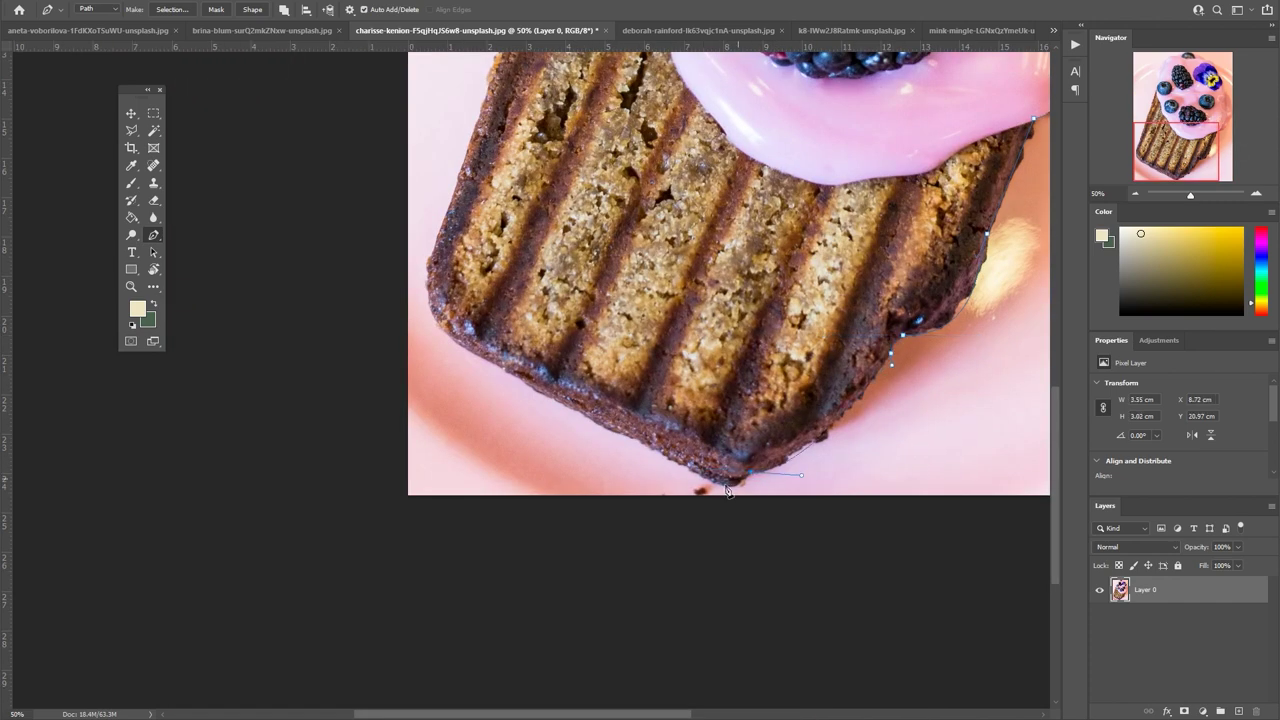
{"action": "scroll", "coordinate": [537, 437], "scroll_direction": "up", "scroll_amount": 1}
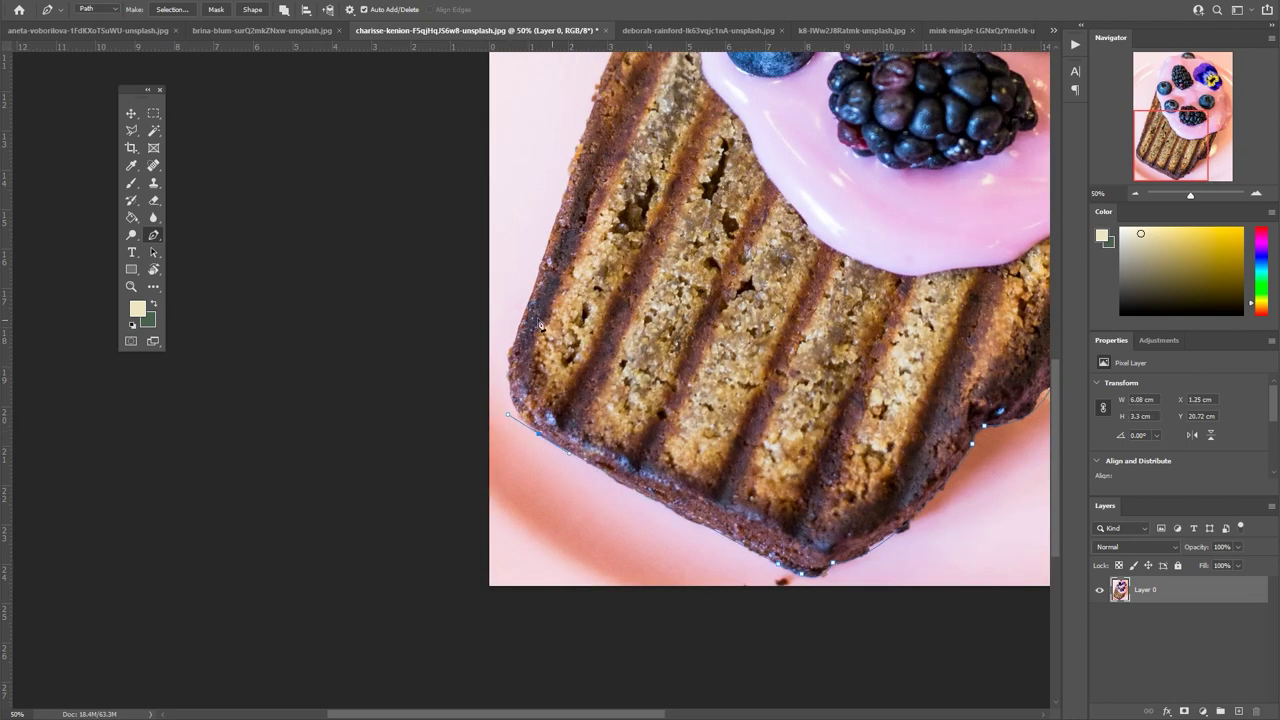
{"action": "scroll", "coordinate": [522, 325], "scroll_direction": "up", "scroll_amount": 3}
{"action": "scroll", "coordinate": [522, 400], "scroll_direction": "up", "scroll_amount": 3}
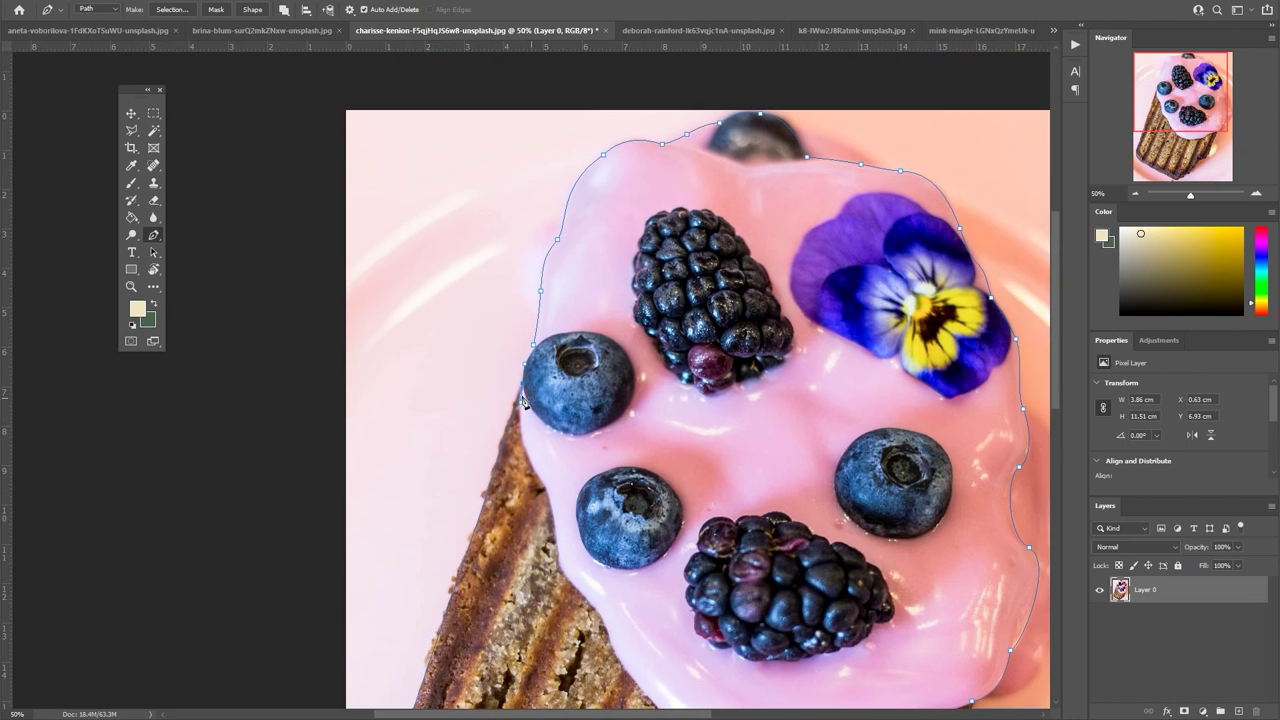
{"action": "key", "text": "ctrl+Return"}
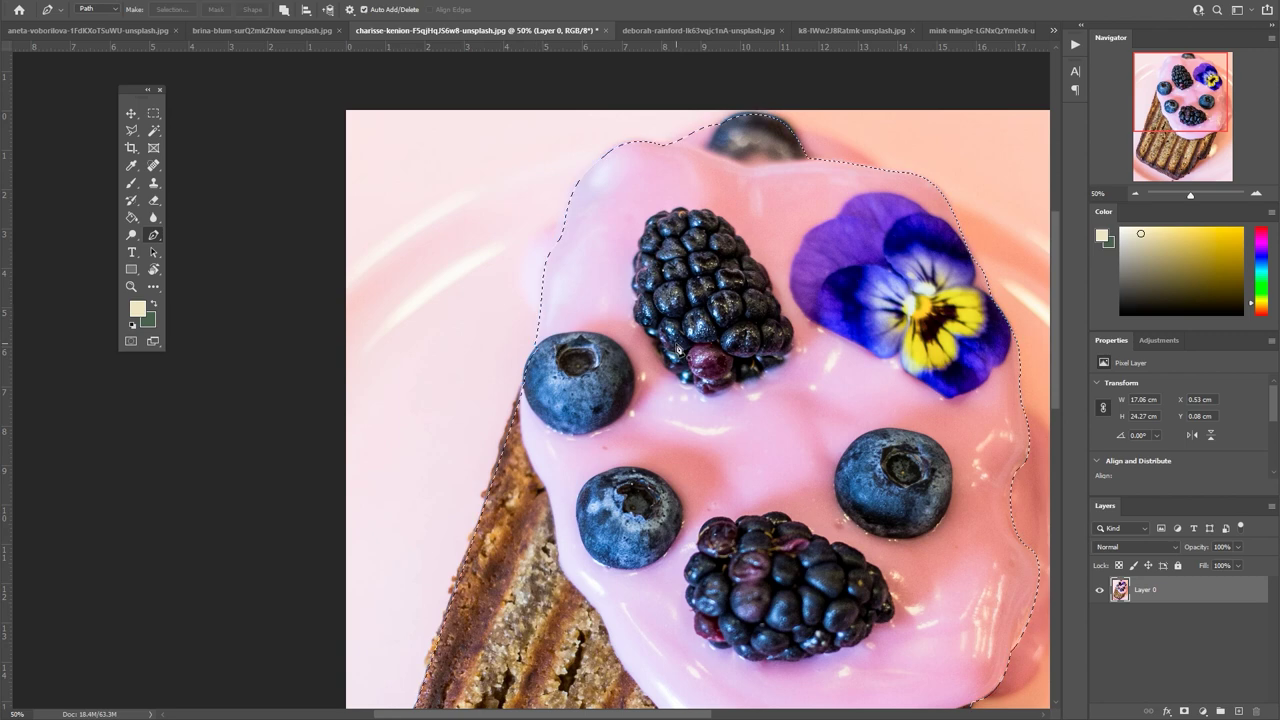
Mask out everything outside the selection and extend the path along the cake's left edge.
{"action": "key", "text": "ctrl+minus"}
{"action": "left_click", "coordinate": [1184, 711]}
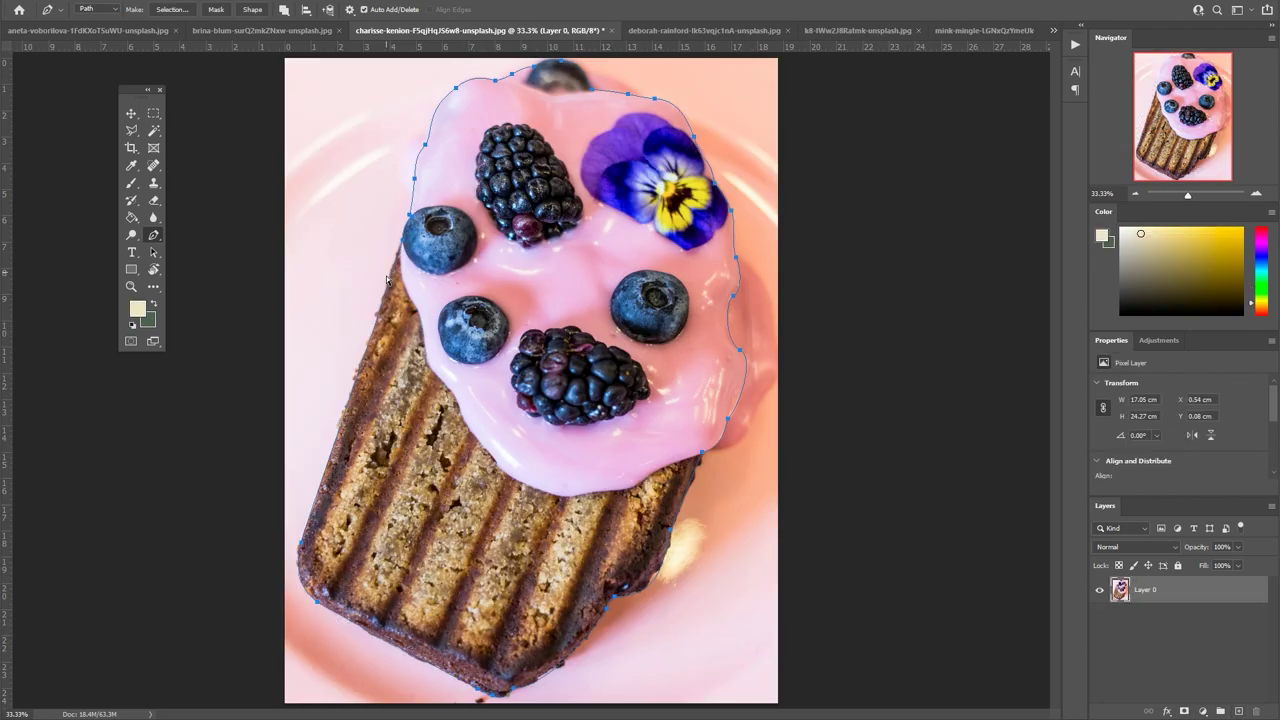
{"action": "left_click", "coordinate": [386, 285]}
{"action": "left_click", "coordinate": [390, 264]}
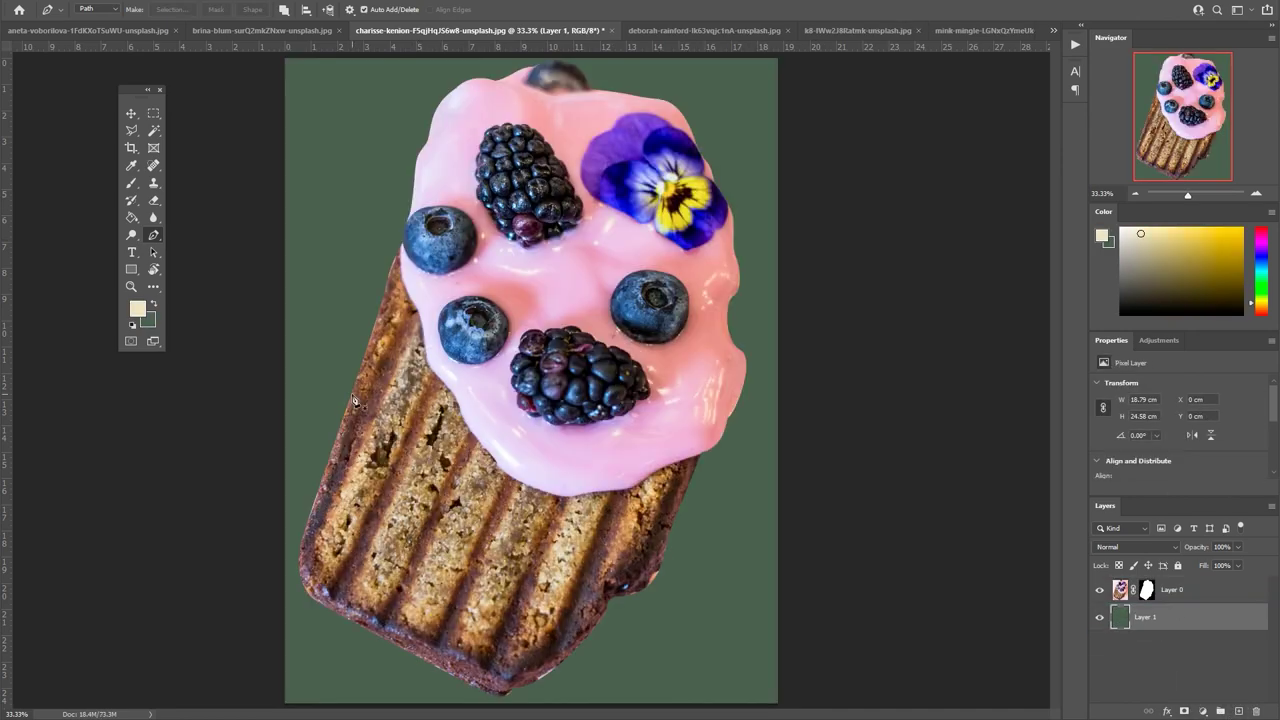
Brush the layer mask to remove the light fringe along the icing and the cake's left edge.
{"action": "key", "text": "b"}
{"action": "scroll", "coordinate": [600, 560], "scroll_direction": "up", "scroll_amount": 4}
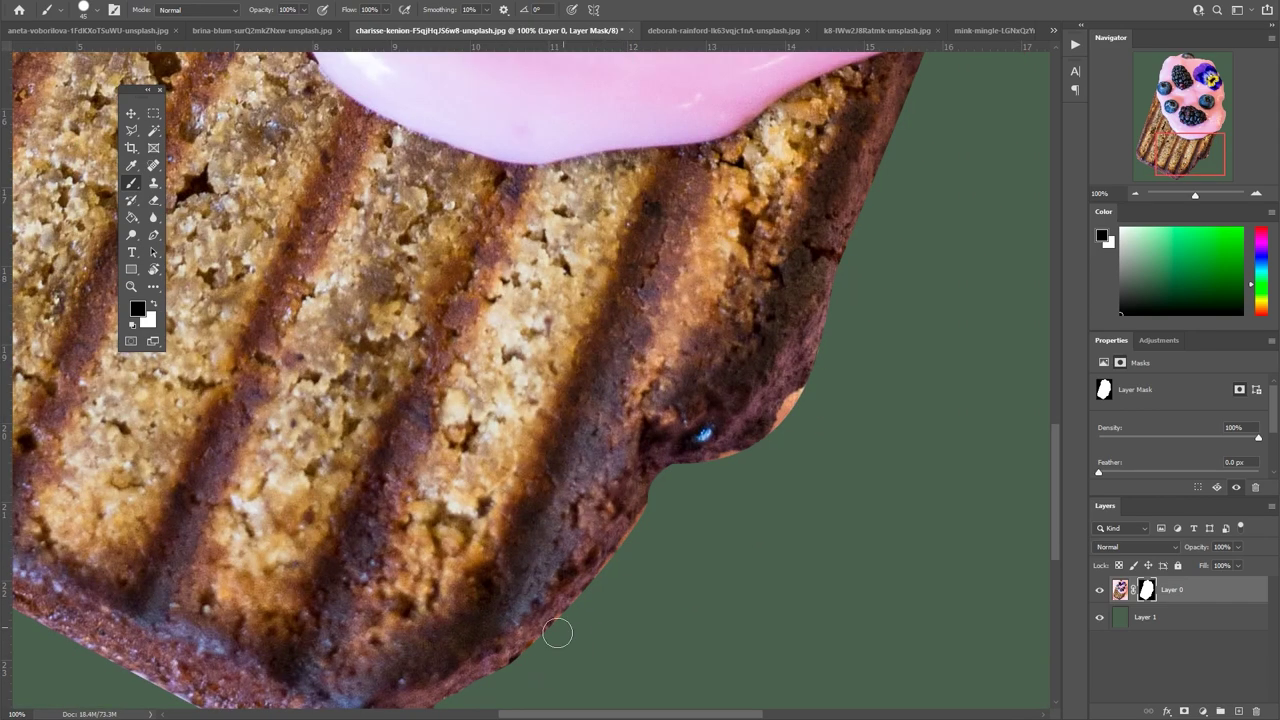
{"action": "left_click_drag", "start_coordinate": [640, 540], "coordinate": [560, 634]}
{"action": "left_click_drag", "start_coordinate": [684, 480], "coordinate": [686, 563]}
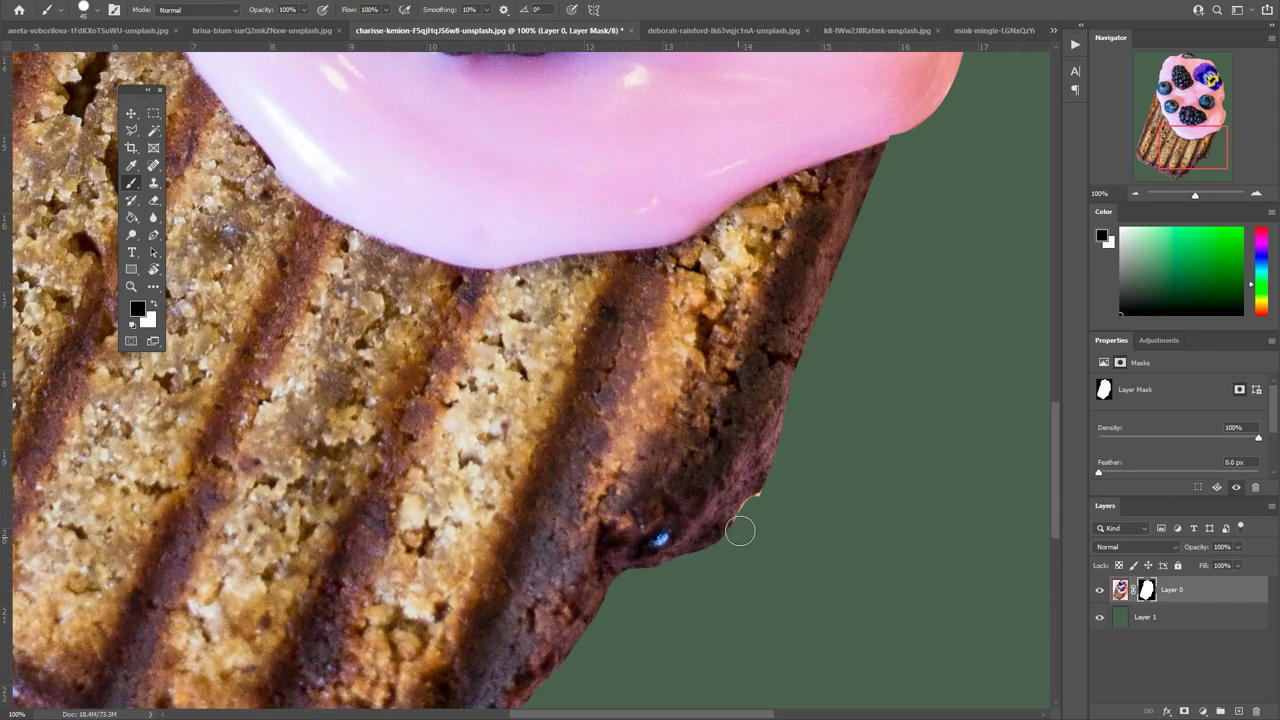
{"action": "left_click_drag", "start_coordinate": [877, 300], "coordinate": [720, 447]}
{"action": "key", "text": "x"}
{"action": "key", "text": "x"}
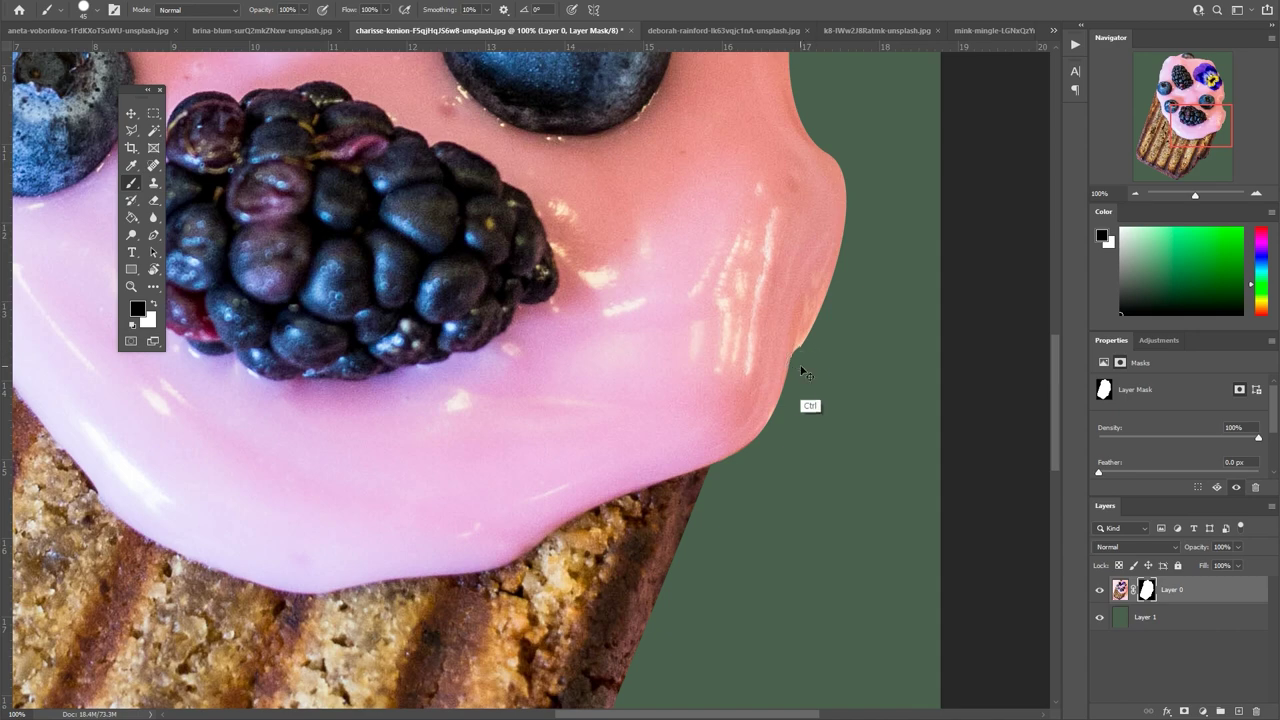
{"action": "scroll", "coordinate": [771, 186], "scroll_direction": "up", "scroll_amount": 10}
{"action": "scroll", "coordinate": [781, 187], "scroll_direction": "left", "scroll_amount": 5}
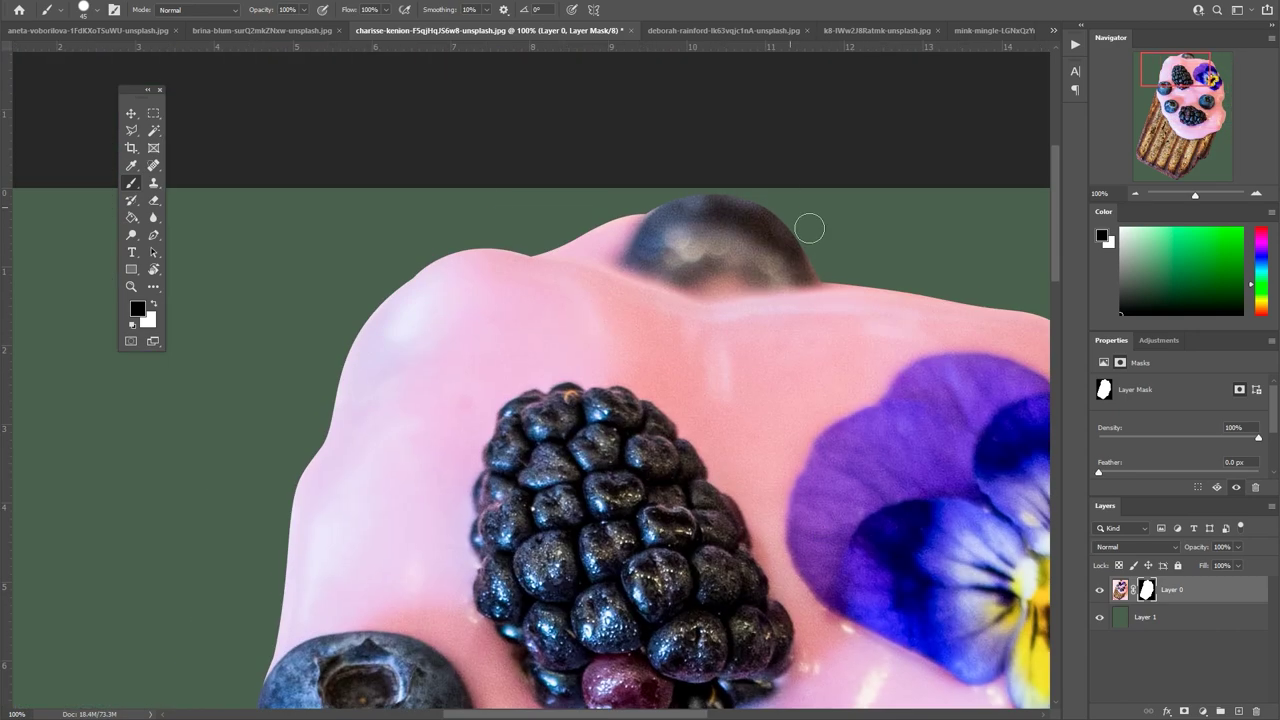
{"action": "scroll", "coordinate": [658, 203], "scroll_direction": "down", "scroll_amount": 3}
{"action": "scroll", "coordinate": [658, 203], "scroll_direction": "left", "scroll_amount": 3}
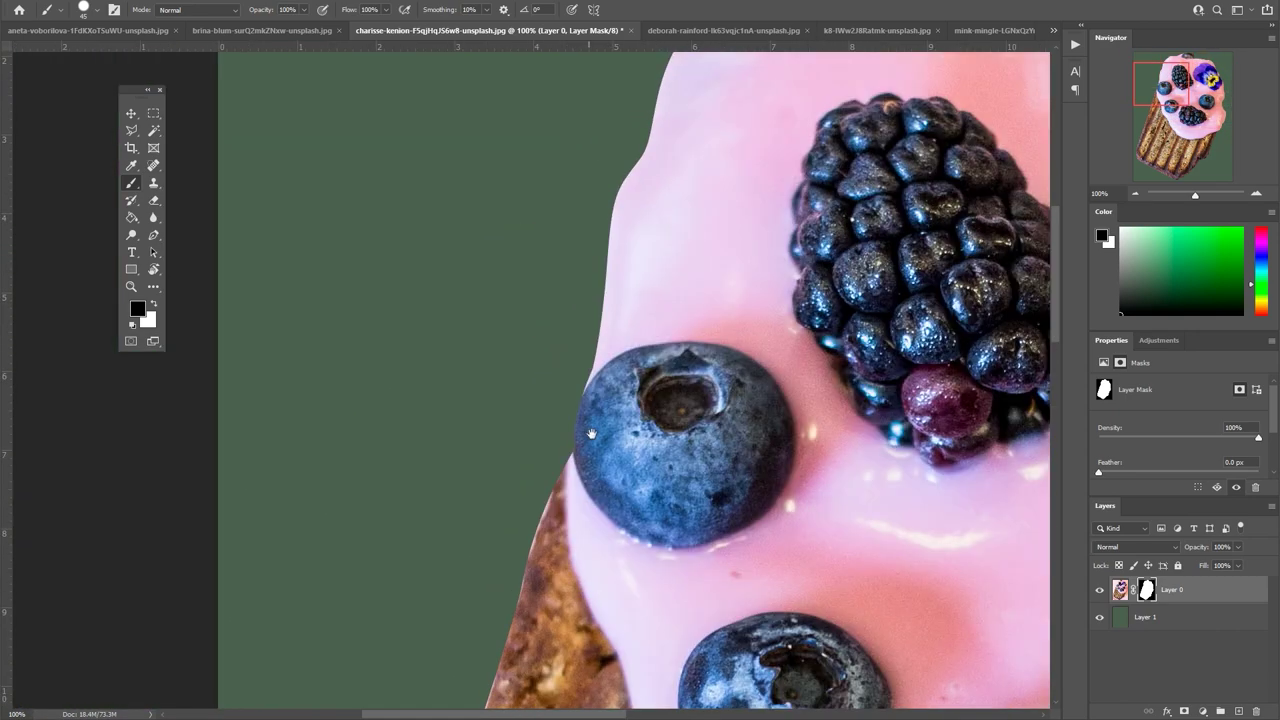
{"action": "scroll", "coordinate": [657, 203], "scroll_direction": "down", "scroll_amount": 2}
{"action": "scroll", "coordinate": [655, 202], "scroll_direction": "down", "scroll_amount": 1}
{"action": "scroll", "coordinate": [613, 340], "scroll_direction": "down", "scroll_amount": 3}
{"action": "scroll", "coordinate": [613, 340], "scroll_direction": "left", "scroll_amount": 1}
{"action": "scroll", "coordinate": [595, 300], "scroll_direction": "left", "scroll_amount": 1}
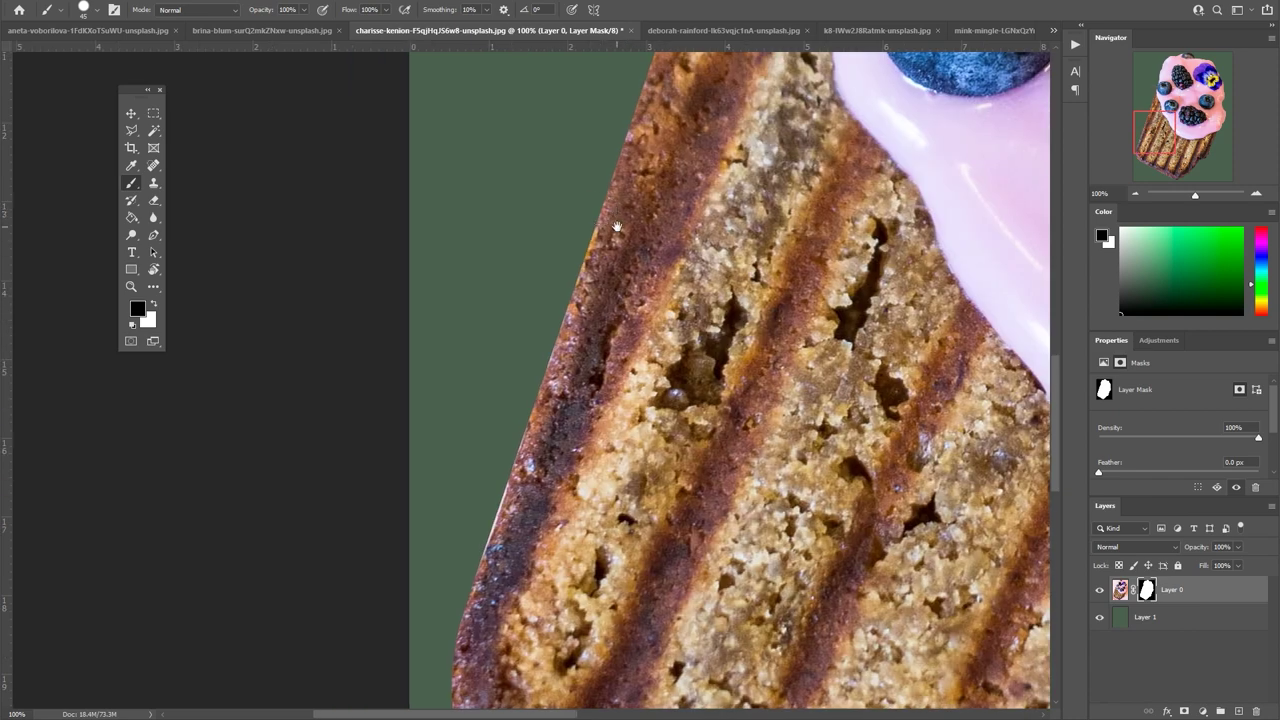
{"action": "scroll", "coordinate": [603, 278], "scroll_direction": "down", "scroll_amount": 1}
{"action": "scroll", "coordinate": [603, 278], "scroll_direction": "left", "scroll_amount": 3}
{"action": "left_click_drag", "start_coordinate": [601, 293], "coordinate": [580, 385]}
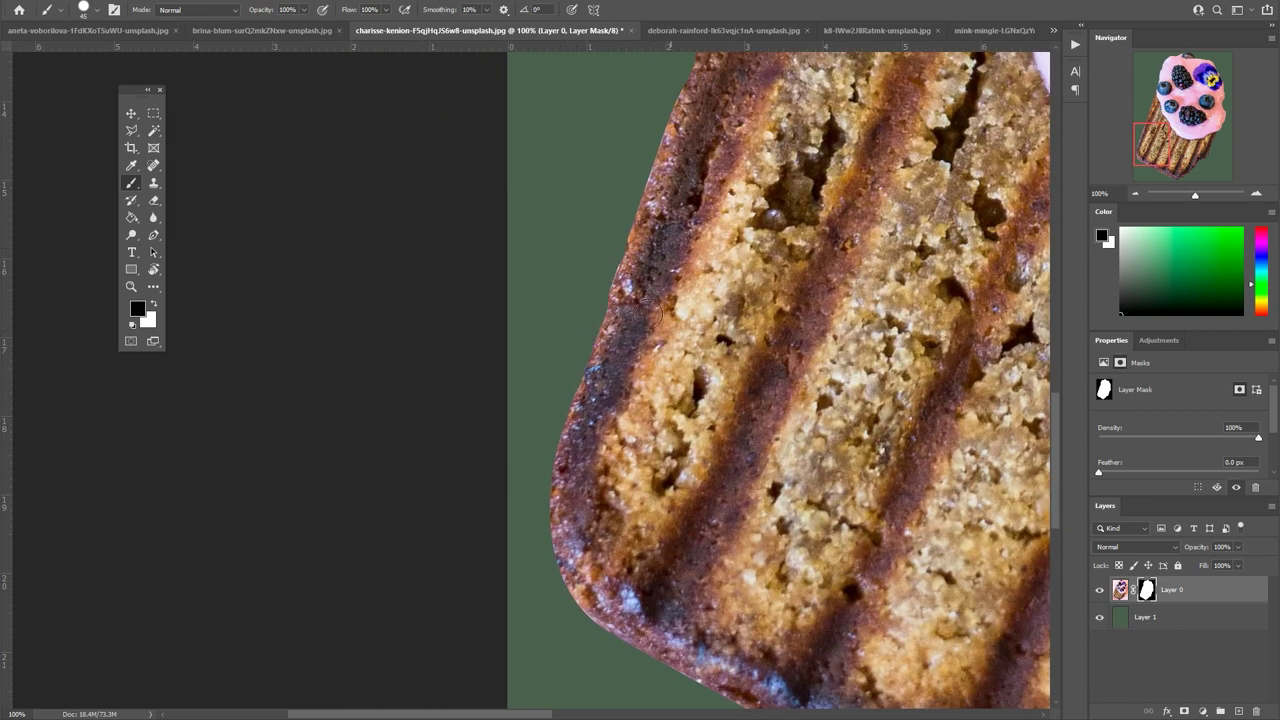
{"action": "scroll", "coordinate": [416, 300], "scroll_direction": "down", "scroll_amount": 3}
{"action": "scroll", "coordinate": [416, 300], "scroll_direction": "right", "scroll_amount": 2}
{"action": "scroll", "coordinate": [410, 305], "scroll_direction": "down", "scroll_amount": 3}
{"action": "scroll", "coordinate": [410, 305], "scroll_direction": "right", "scroll_amount": 2}
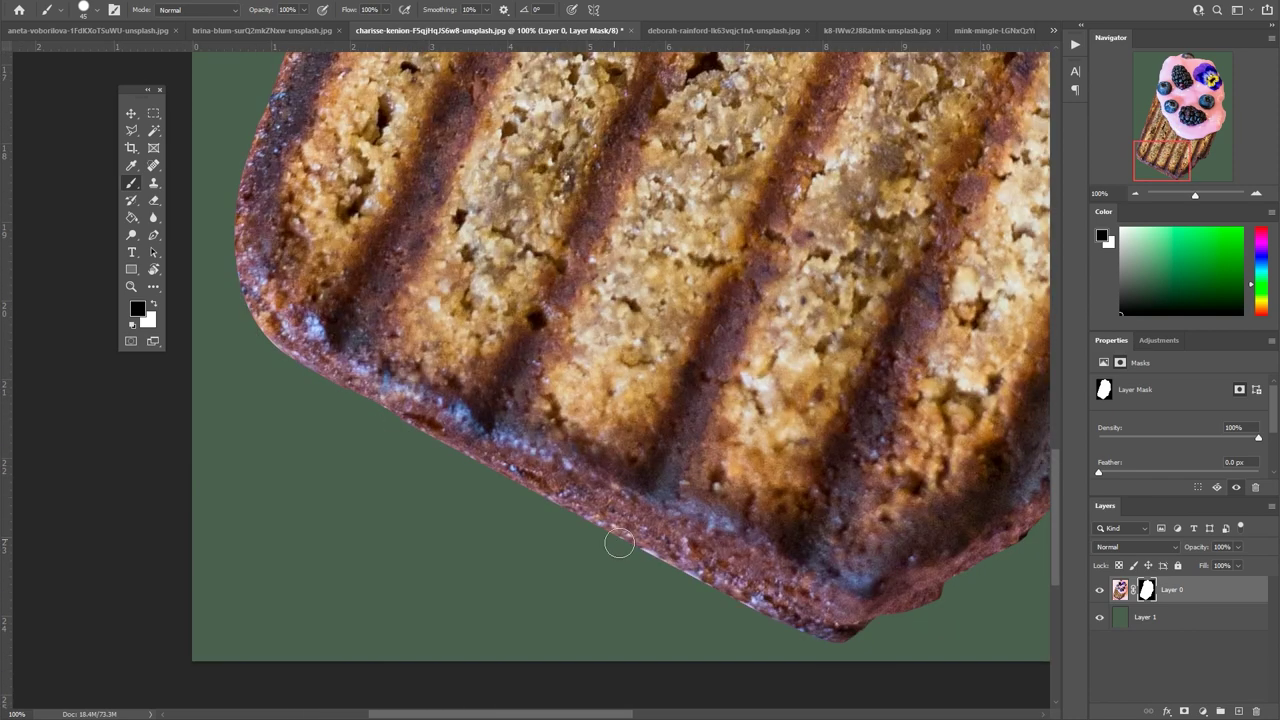
{"action": "scroll", "coordinate": [647, 484], "scroll_direction": "right", "scroll_amount": 3}
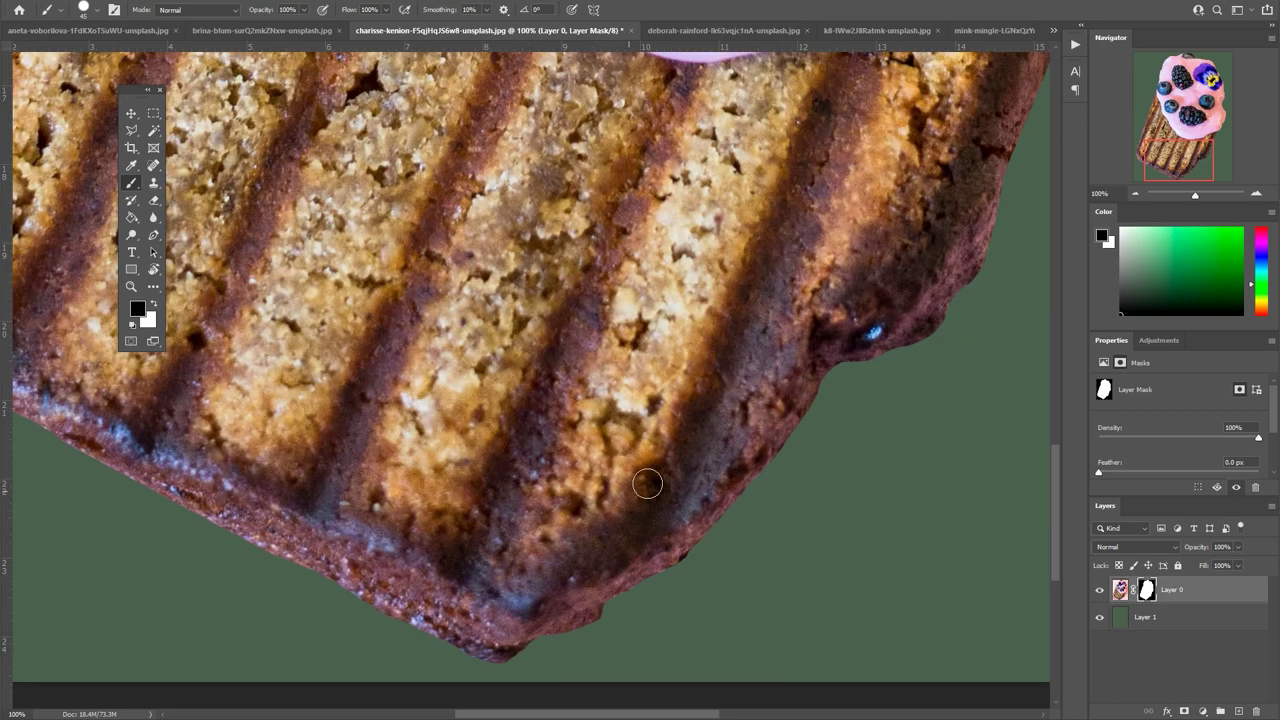
Hide the green background layer and export the slice as a transparent PNG-24.
{"action": "key", "text": "ctrl+0"}
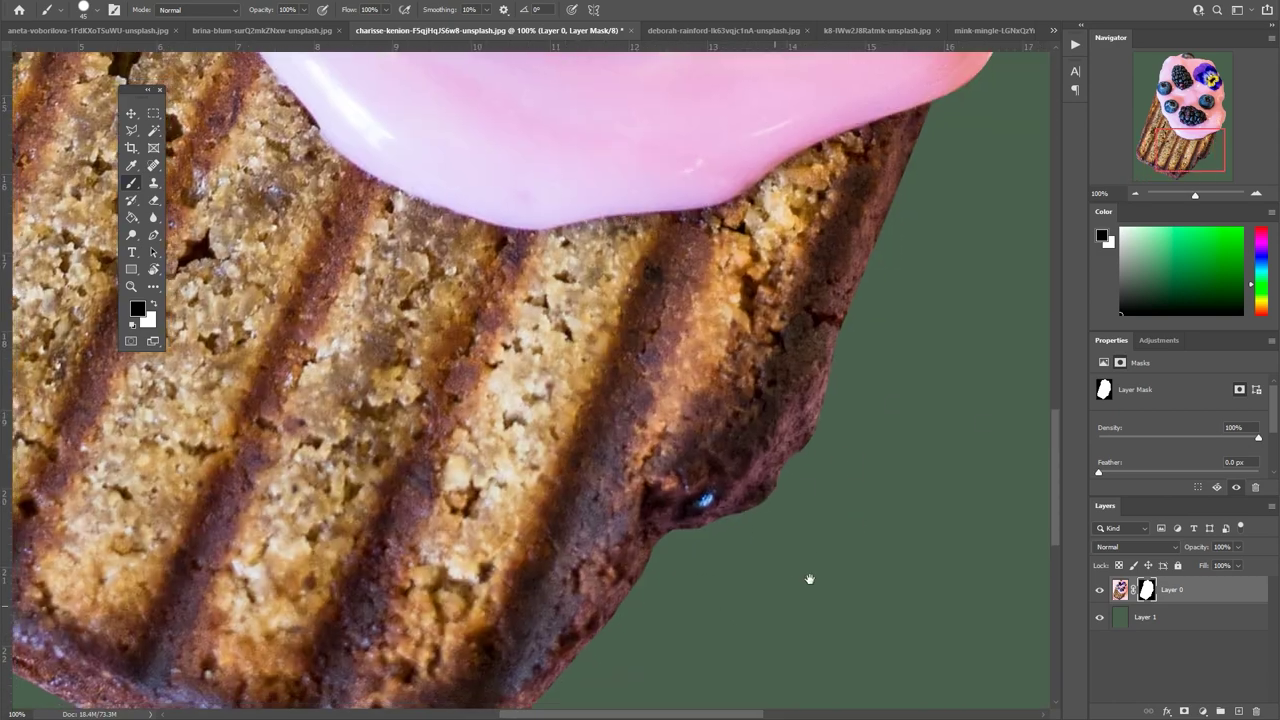
{"action": "left_click", "coordinate": [1100, 617]}
{"action": "key", "text": "ctrl+alt+shift+s"}
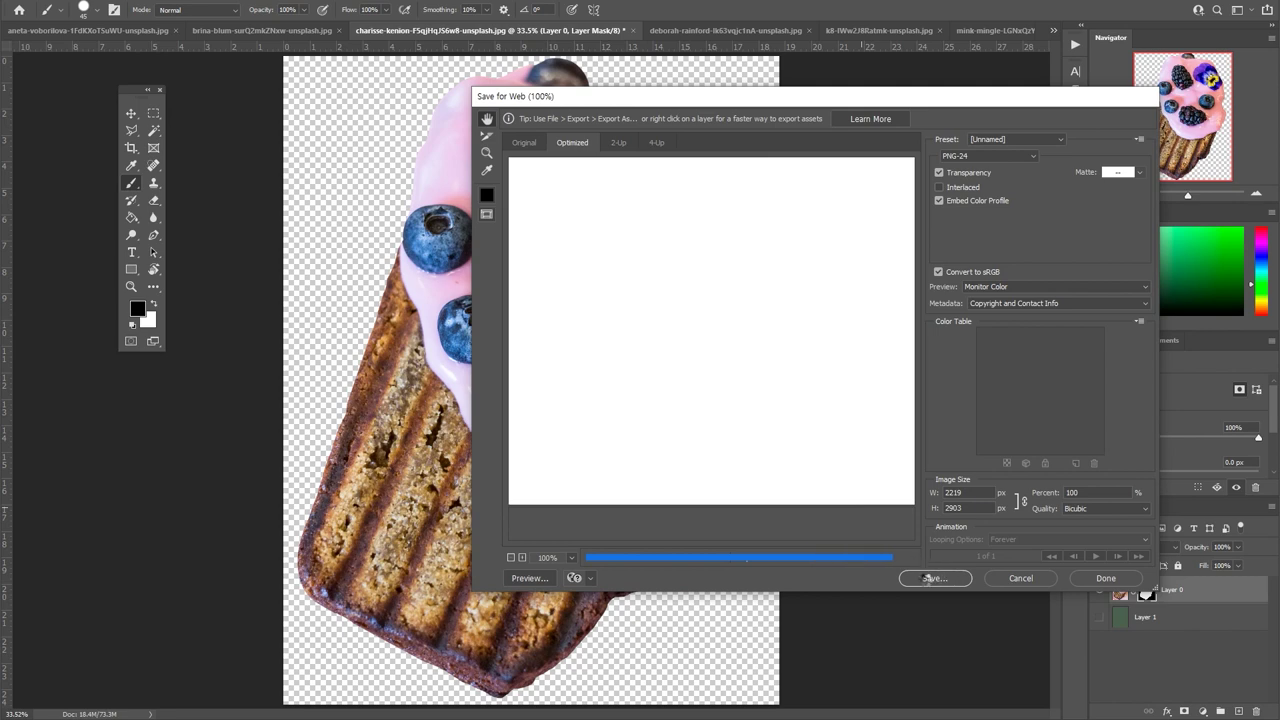
{"action": "left_click", "coordinate": [934, 578]}
{"action": "key", "text": "Return"}
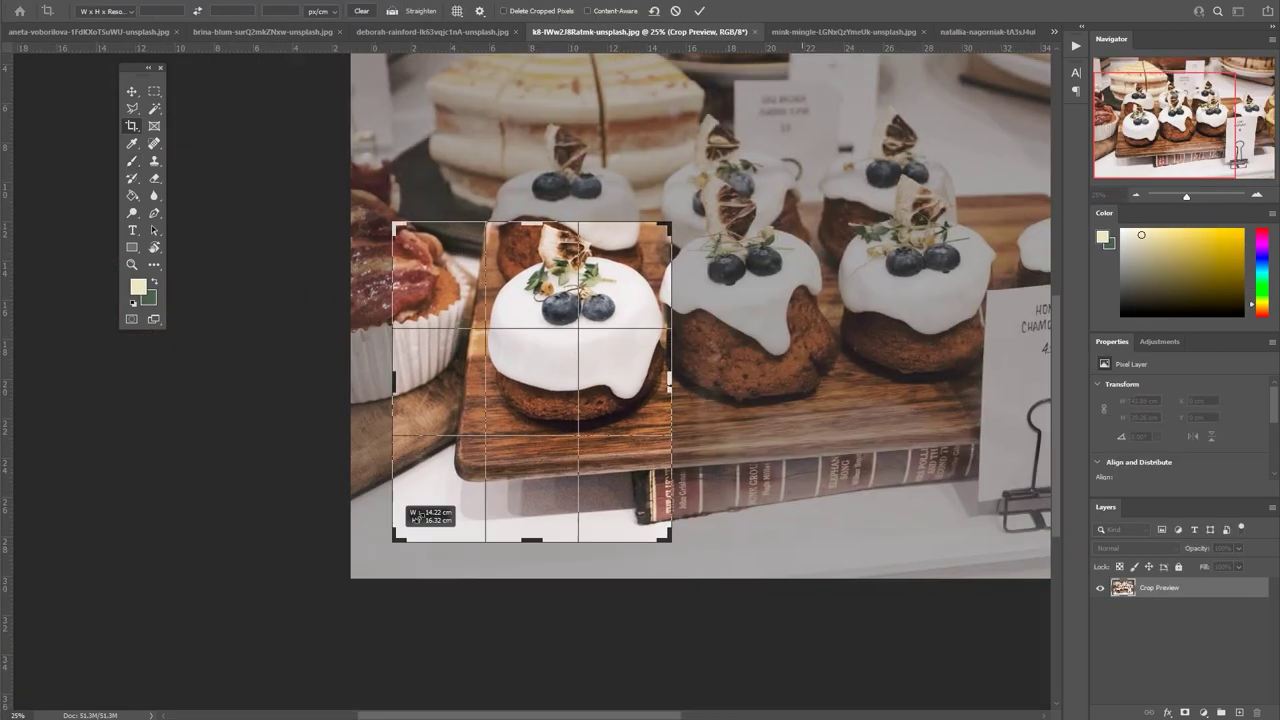
Crop the photo down to frame a single iced mini cake.
{"action": "left_click_drag", "start_coordinate": [419, 517], "coordinate": [441, 486]}
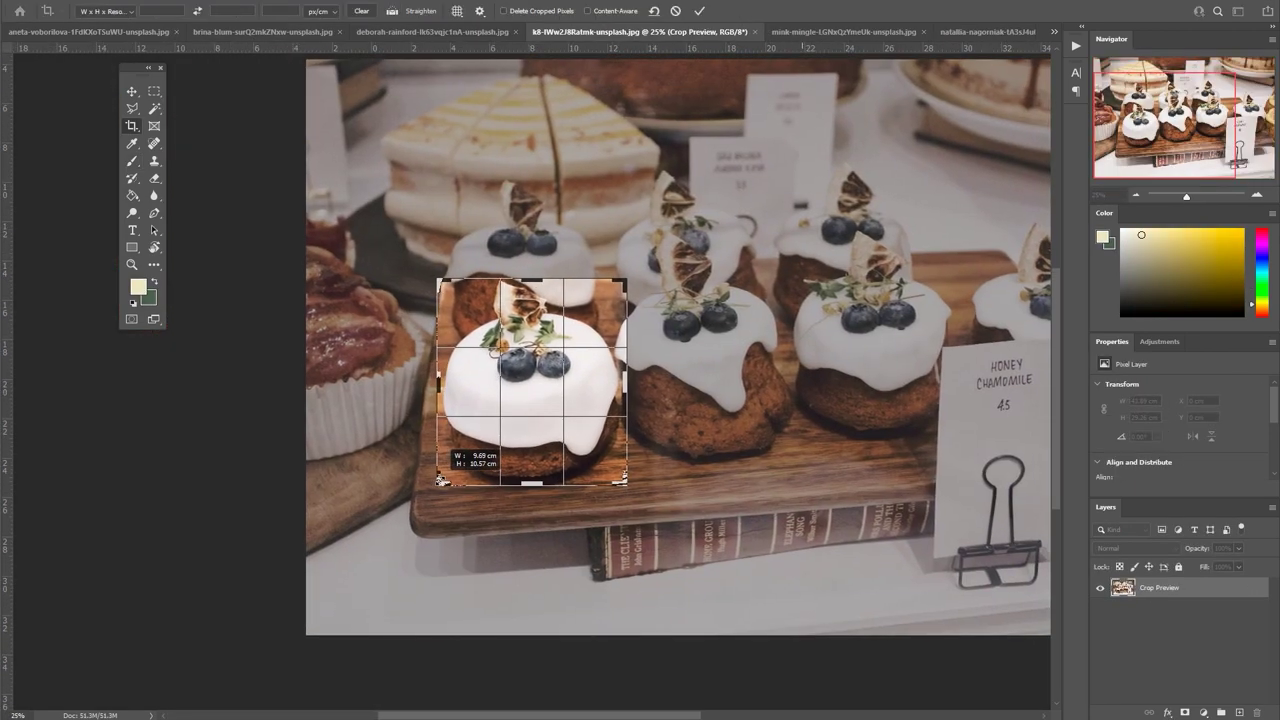
{"action": "key", "text": "Return"}
{"action": "key", "text": "p"}
{"action": "key", "text": "ctrl+1"}
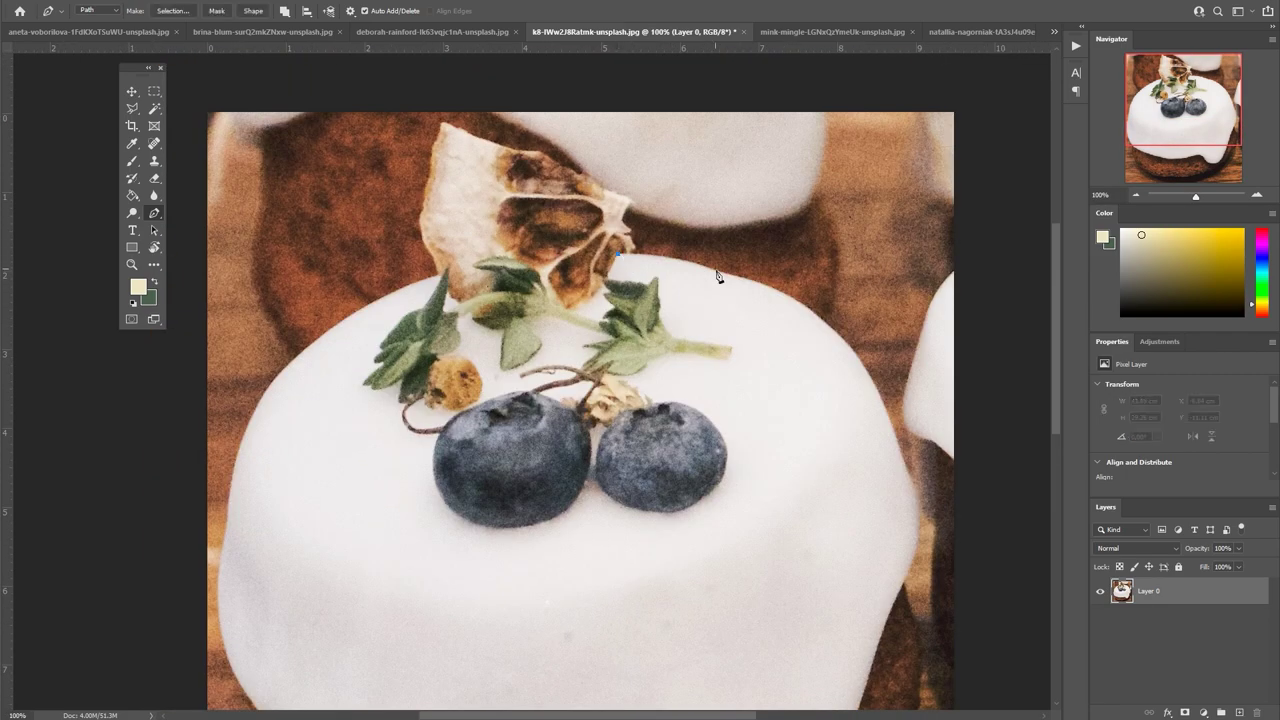
Trace a pen path along the cake's top and down its right edge.
{"action": "left_click_drag", "start_coordinate": [740, 287], "coordinate": [592, 232]}
{"action": "left_click_drag", "start_coordinate": [721, 324], "coordinate": [790, 425]}
{"action": "mouse_move", "coordinate": [767, 542]}
{"action": "left_mouse_down"}
{"action": "mouse_move", "coordinate": [635, 282]}
{"action": "mouse_move", "coordinate": [672, 422]}
{"action": "left_mouse_up"}
{"action": "key", "text": "ctrl+z"}
{"action": "mouse_move", "coordinate": [592, 162]}
{"action": "left_mouse_down"}
{"action": "mouse_move", "coordinate": [663, 229]}
{"action": "mouse_move", "coordinate": [644, 257]}
{"action": "left_mouse_up"}
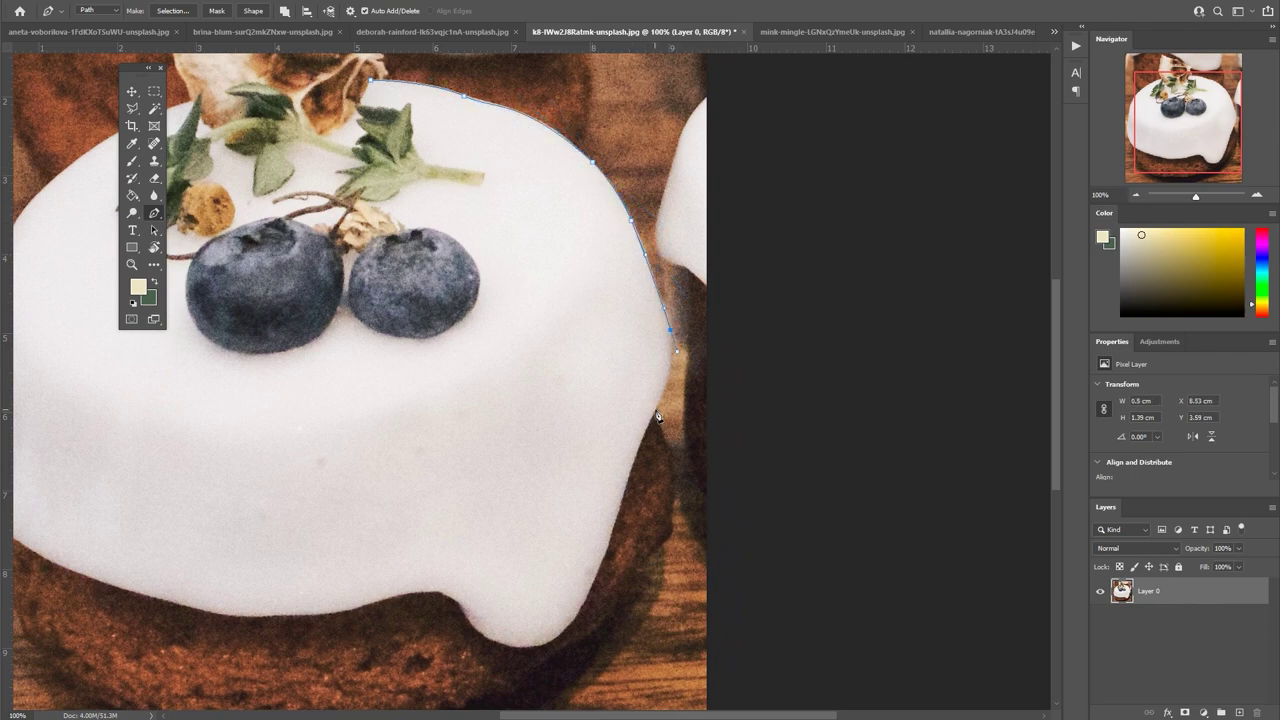
{"action": "left_click_drag", "start_coordinate": [652, 421], "coordinate": [740, 226]}
{"action": "left_click_drag", "start_coordinate": [760, 307], "coordinate": [777, 318]}
{"action": "left_click", "coordinate": [702, 391]}
Continue the path along the sponge base and up the left side to the top-left.
{"action": "mouse_move", "coordinate": [573, 499]}
{"action": "left_mouse_down"}
{"action": "mouse_move", "coordinate": [423, 534]}
{"action": "mouse_move", "coordinate": [588, 510]}
{"action": "left_mouse_up"}
{"action": "left_click_drag", "start_coordinate": [351, 477], "coordinate": [310, 432]}
{"action": "left_click_drag", "start_coordinate": [257, 308], "coordinate": [248, 168]}
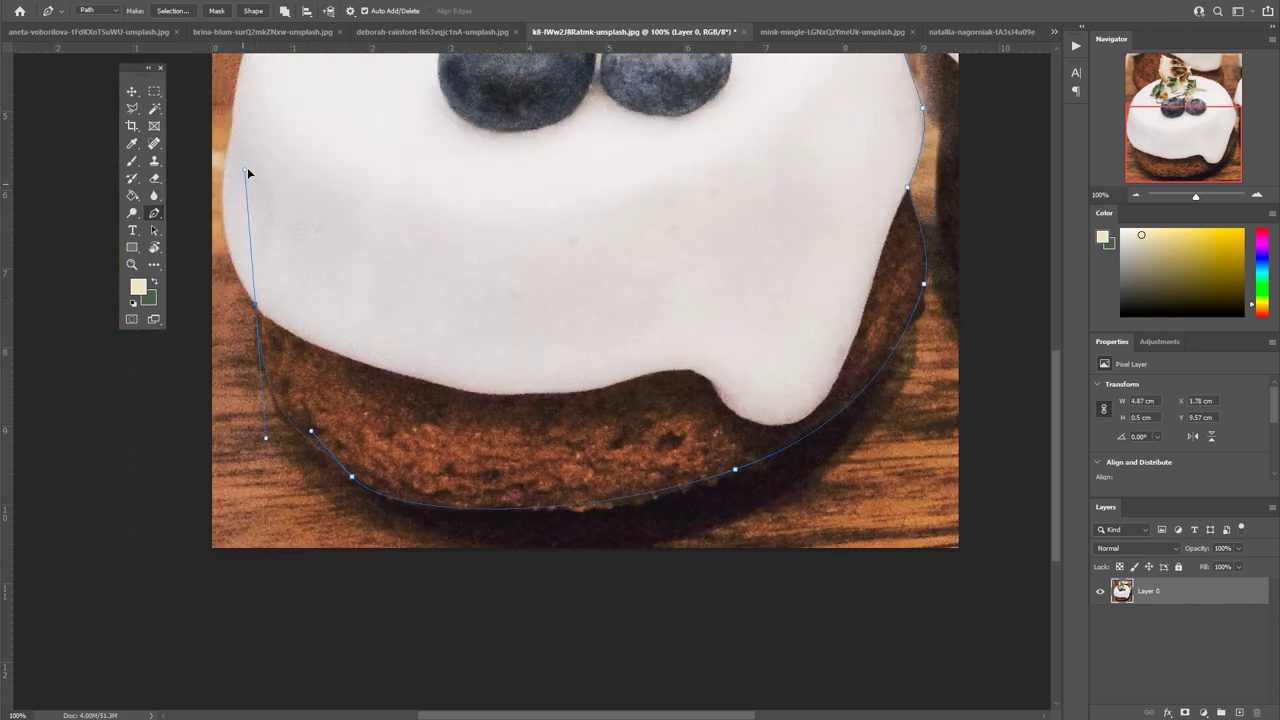
{"action": "scroll", "coordinate": [271, 286], "scroll_direction": "up", "scroll_amount": 2}
{"action": "mouse_move", "coordinate": [263, 291]}
{"action": "left_mouse_down"}
{"action": "mouse_move", "coordinate": [268, 206]}
{"action": "mouse_move", "coordinate": [314, 415]}
{"action": "left_mouse_up"}
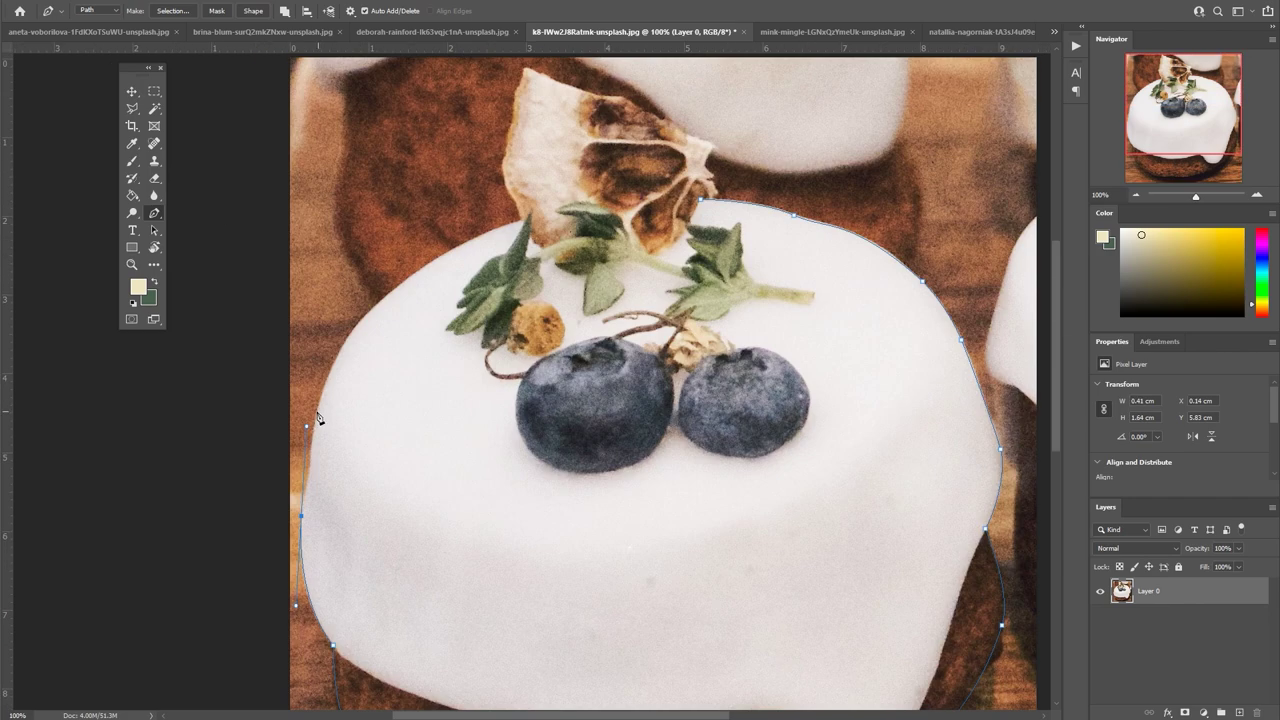
{"action": "left_click_drag", "start_coordinate": [528, 226], "coordinate": [565, 205]}
{"action": "scroll", "coordinate": [515, 477], "scroll_direction": "up", "scroll_amount": 3}
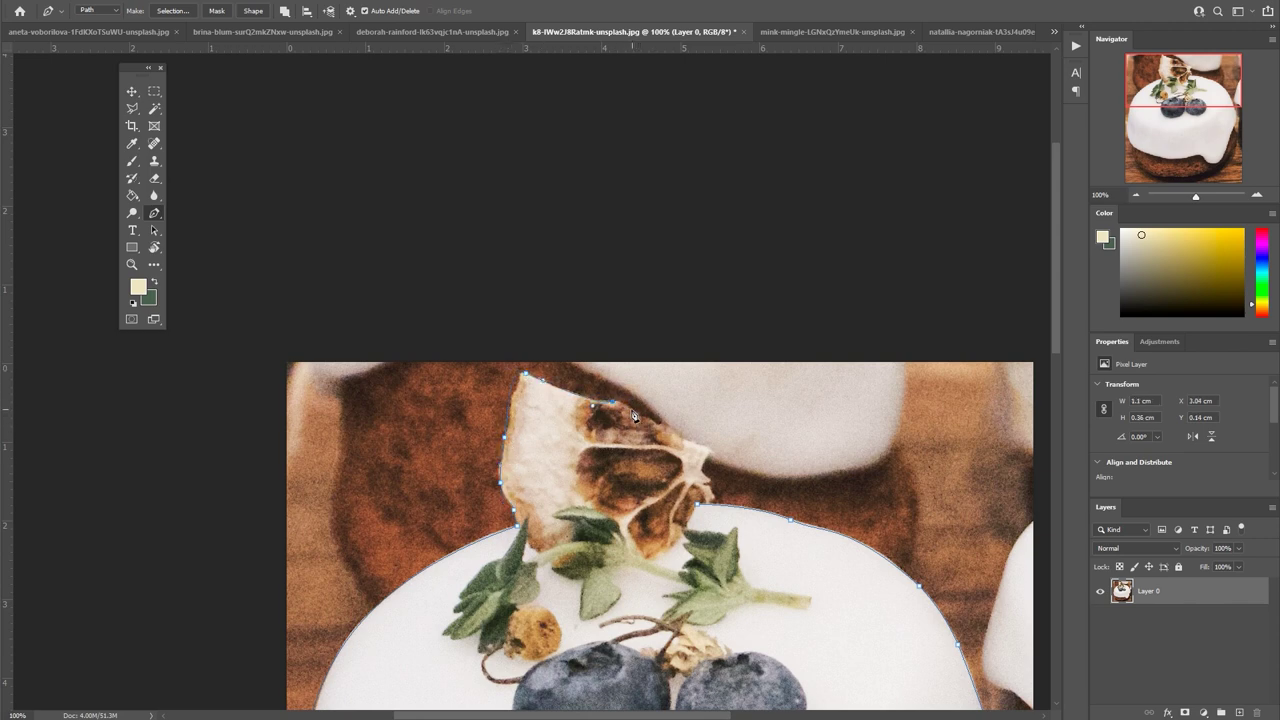
{"action": "scroll", "coordinate": [714, 447], "scroll_direction": "right", "scroll_amount": 2}
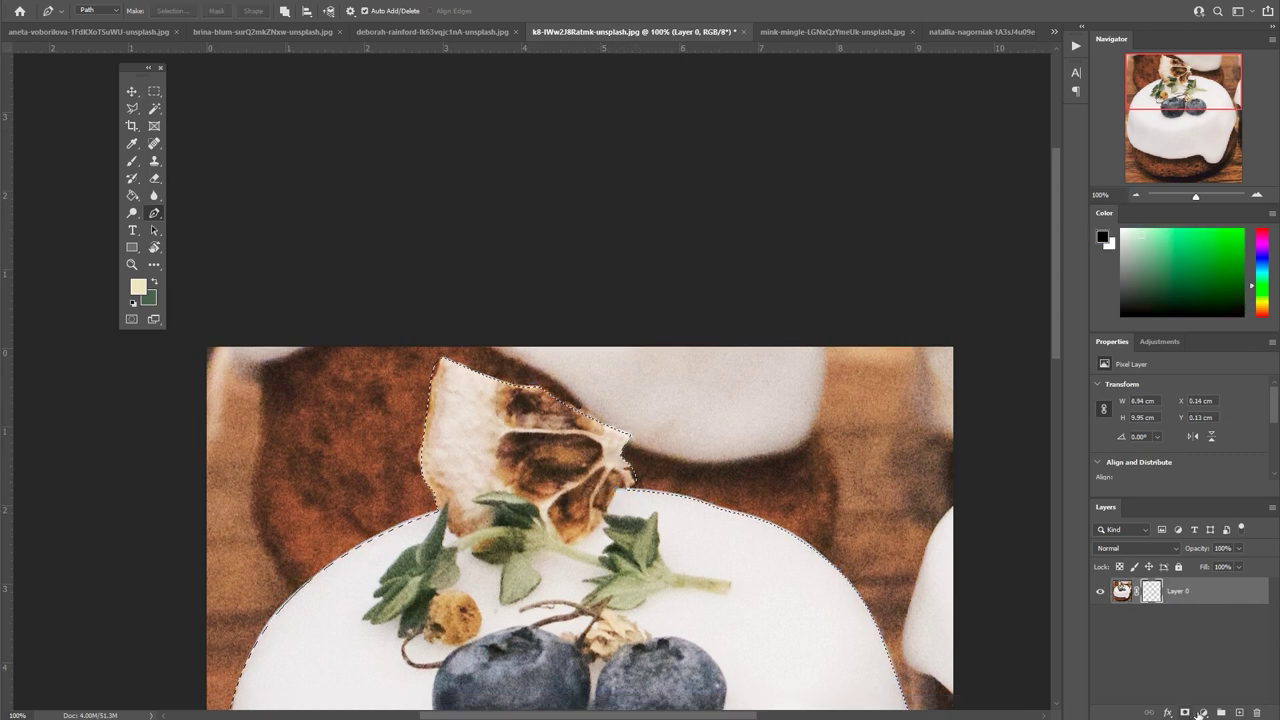
Shrink the brush and paint black on the mask to remove the orange fringe.
{"action": "key", "text": "bracketleft"}
{"action": "key", "text": "bracketleft"}
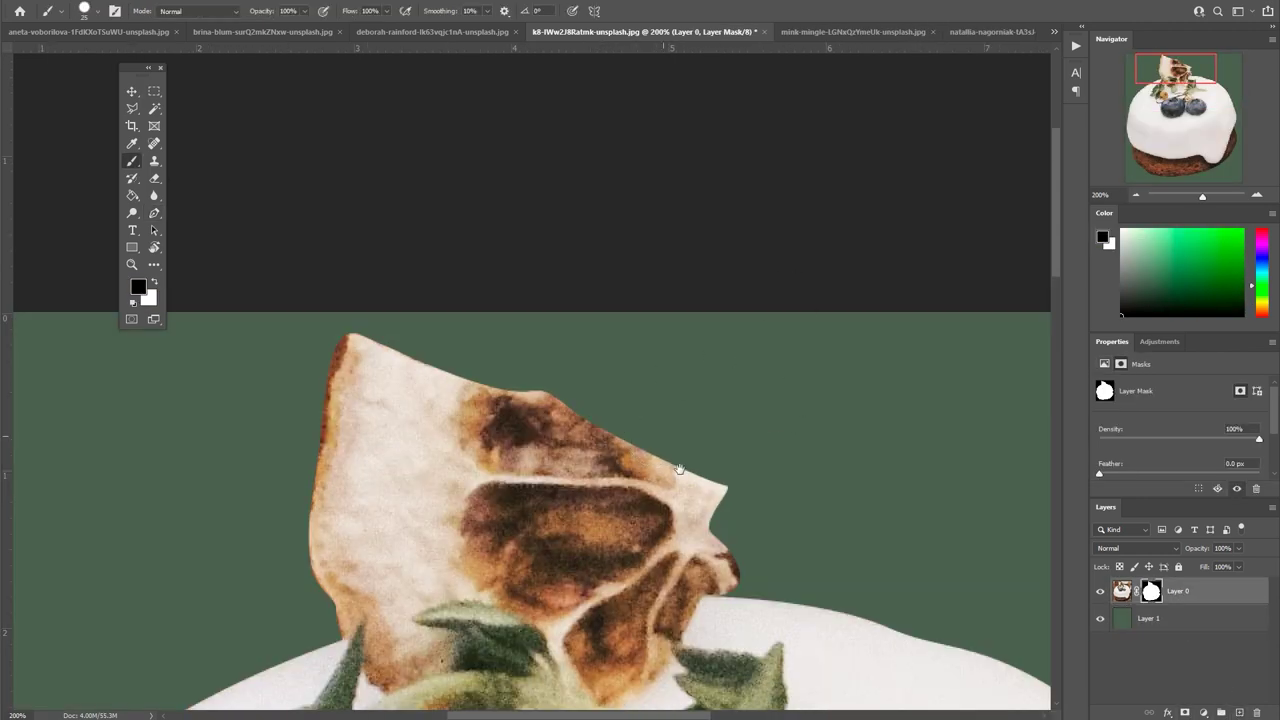
{"action": "scroll", "coordinate": [434, 266], "scroll_direction": "down", "scroll_amount": 2}
{"action": "scroll", "coordinate": [731, 344], "scroll_direction": "down", "scroll_amount": 1}
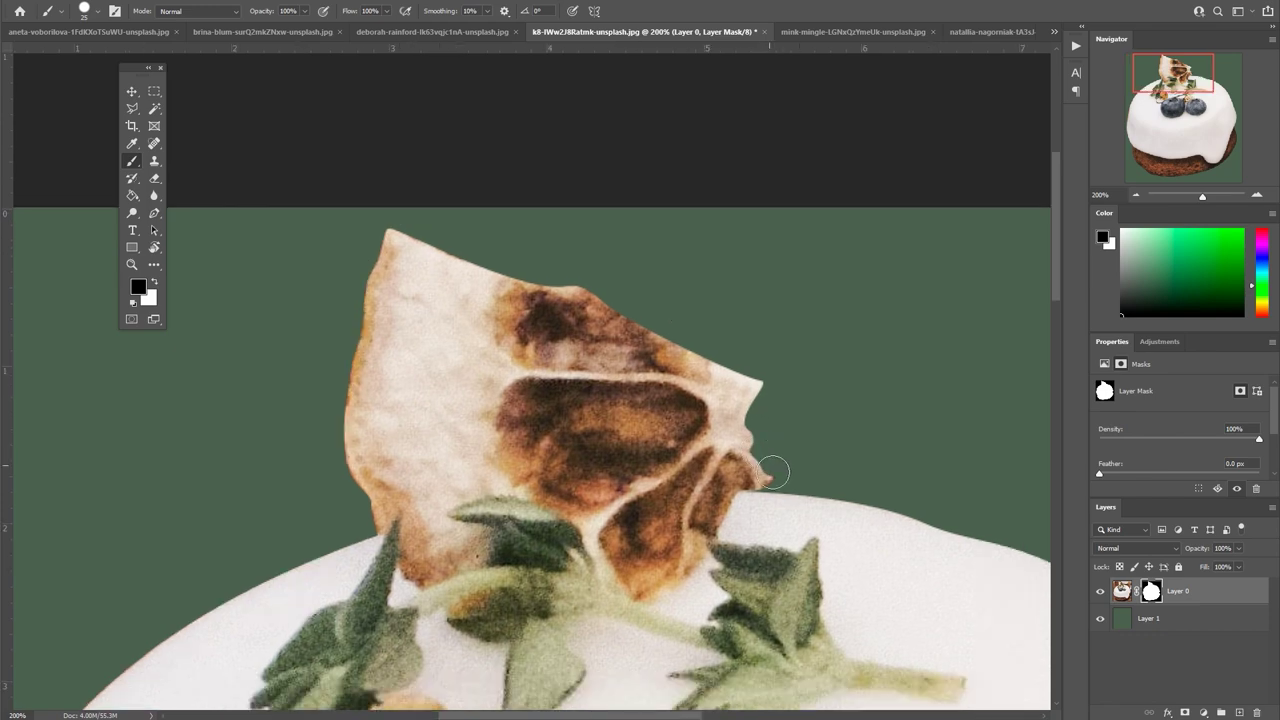
{"action": "scroll", "coordinate": [663, 320], "scroll_direction": "down", "scroll_amount": 3}
{"action": "scroll", "coordinate": [663, 320], "scroll_direction": "left", "scroll_amount": 4}
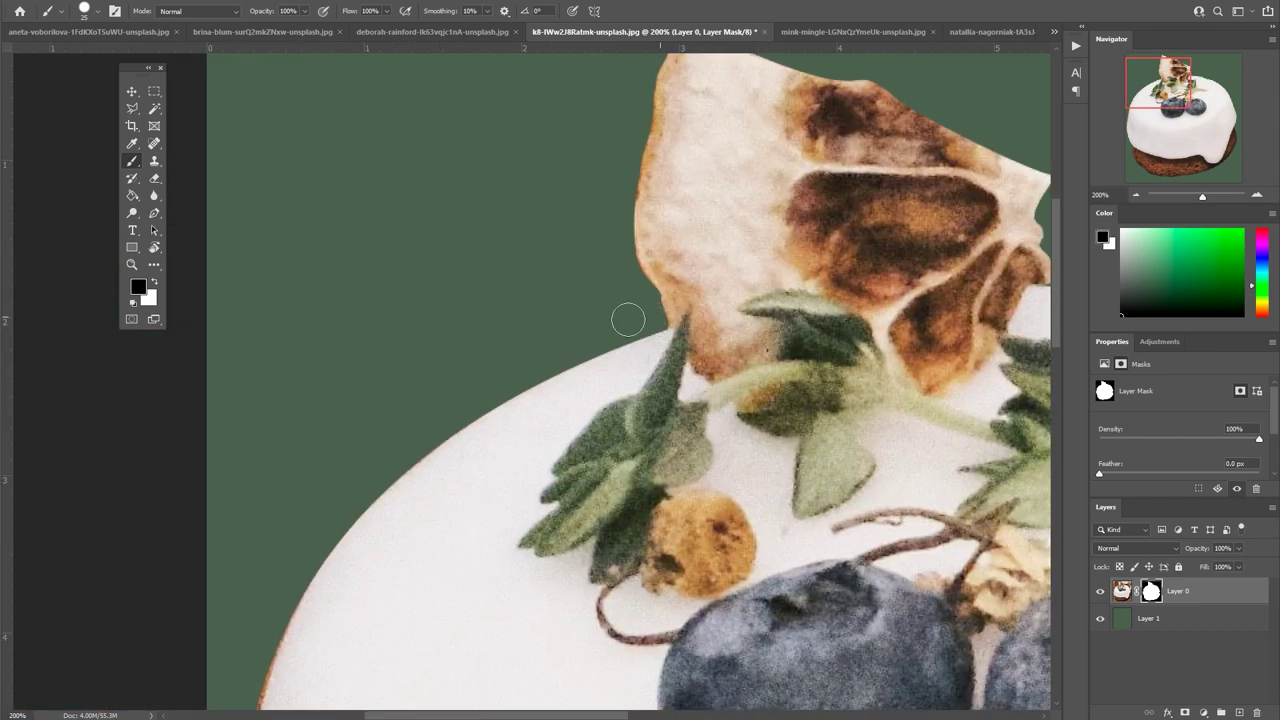
{"action": "scroll", "coordinate": [620, 310], "scroll_direction": "down", "scroll_amount": 6}
{"action": "scroll", "coordinate": [560, 300], "scroll_direction": "left", "scroll_amount": 3}
{"action": "left_click_drag", "start_coordinate": [488, 497], "coordinate": [507, 340]}
{"action": "scroll", "coordinate": [663, 363], "scroll_direction": "down", "scroll_amount": 5}
{"action": "scroll", "coordinate": [600, 354], "scroll_direction": "down", "scroll_amount": 2}
{"action": "scroll", "coordinate": [600, 354], "scroll_direction": "right", "scroll_amount": 4}
{"action": "scroll", "coordinate": [347, 551], "scroll_direction": "right", "scroll_amount": 1}
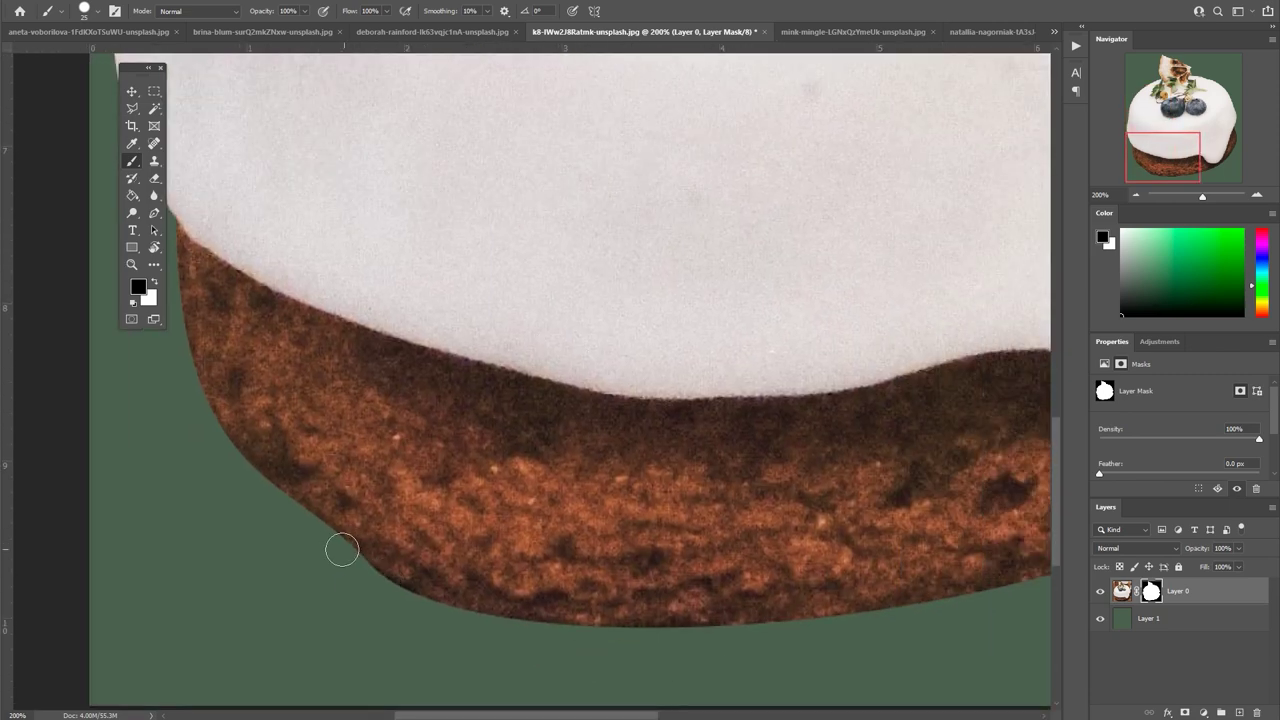
{"action": "scroll", "coordinate": [600, 560], "scroll_direction": "right", "scroll_amount": 8}
{"action": "scroll", "coordinate": [814, 449], "scroll_direction": "up", "scroll_amount": 2}
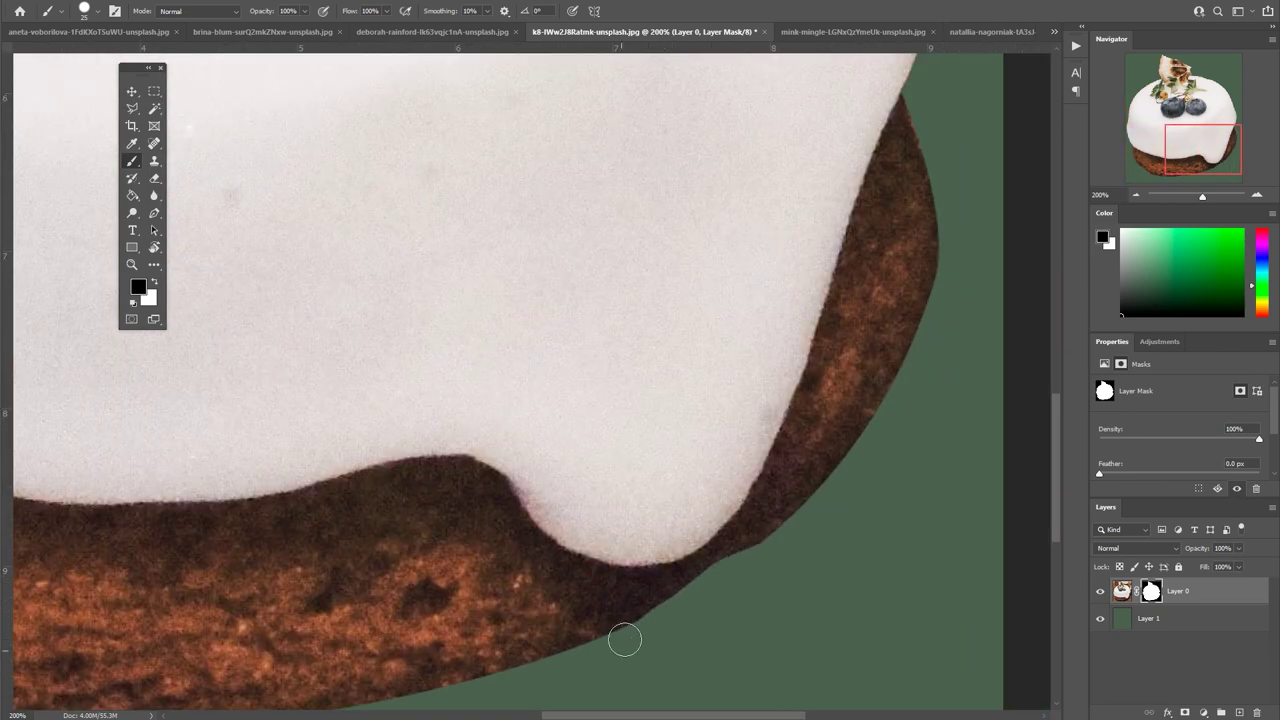
{"action": "scroll", "coordinate": [700, 500], "scroll_direction": "up", "scroll_amount": 4}
{"action": "scroll", "coordinate": [700, 500], "scroll_direction": "right", "scroll_amount": 2}
{"action": "scroll", "coordinate": [860, 417], "scroll_direction": "up", "scroll_amount": 2}
{"action": "scroll", "coordinate": [820, 317], "scroll_direction": "up", "scroll_amount": 2}
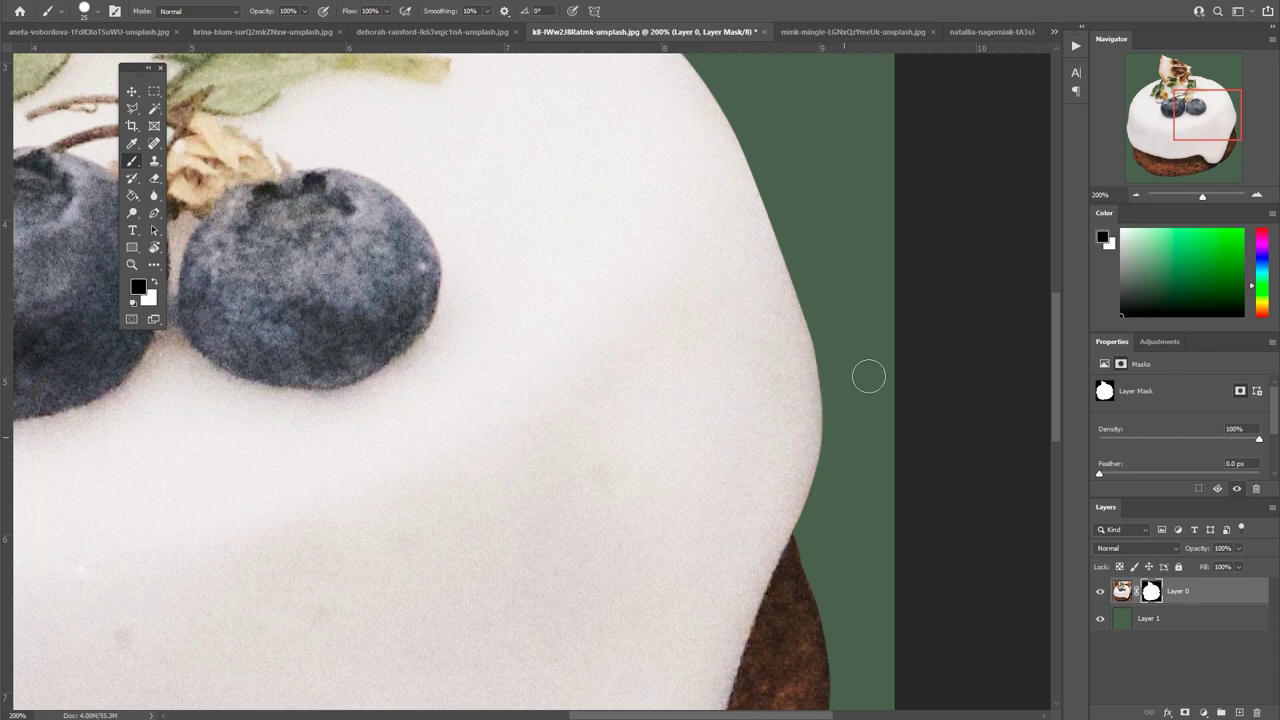
{"action": "scroll", "coordinate": [545, 403], "scroll_direction": "up", "scroll_amount": 5}
{"action": "scroll", "coordinate": [545, 403], "scroll_direction": "left", "scroll_amount": 3}
Switch to white, review the mask edges around the cake, then hide the green backdrop.
{"action": "key", "text": "x"}
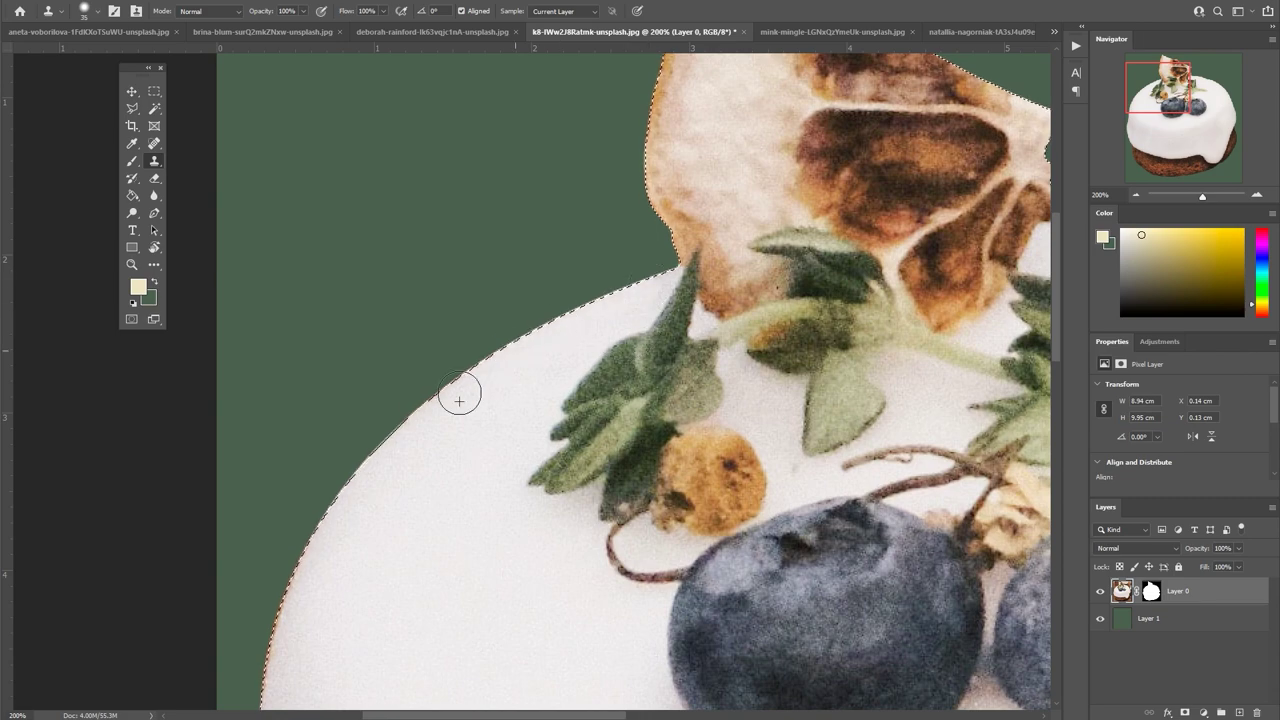
{"action": "scroll", "coordinate": [457, 391], "scroll_direction": "down", "scroll_amount": 3}
{"action": "scroll", "coordinate": [457, 391], "scroll_direction": "left", "scroll_amount": 2}
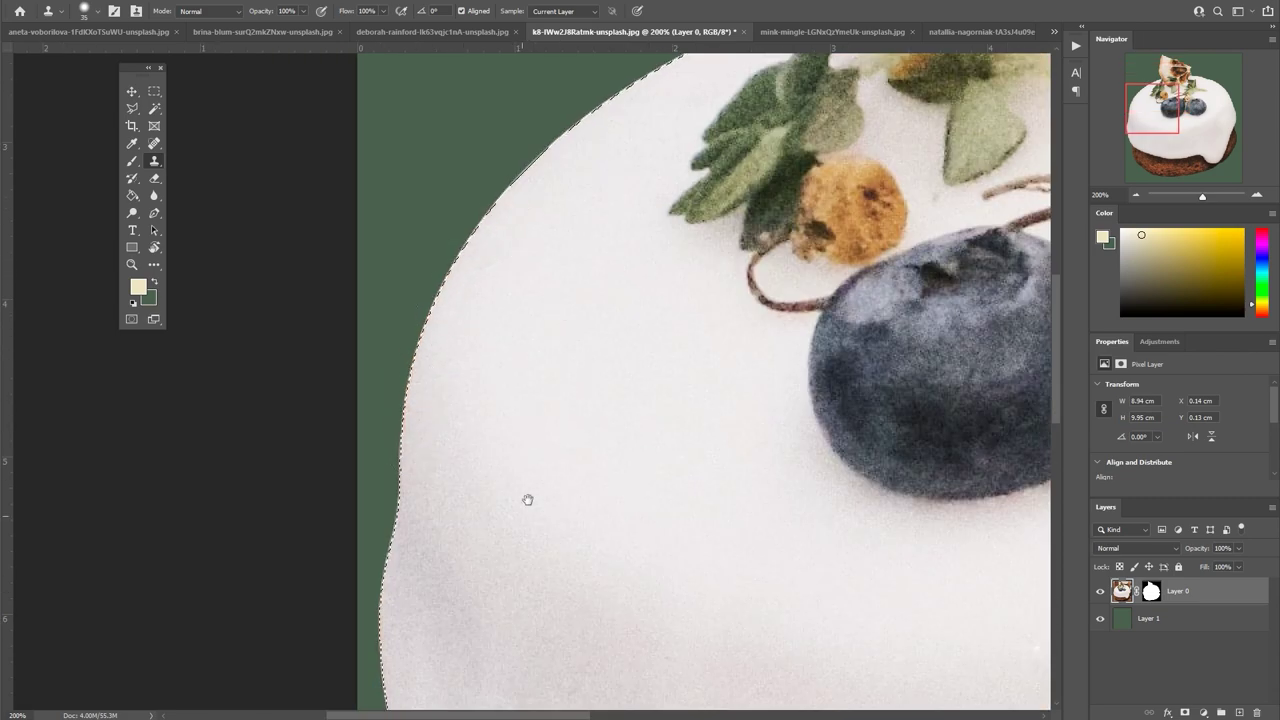
{"action": "scroll", "coordinate": [361, 366], "scroll_direction": "down", "scroll_amount": 3}
{"action": "scroll", "coordinate": [414, 523], "scroll_direction": "down", "scroll_amount": 3}
{"action": "scroll", "coordinate": [414, 523], "scroll_direction": "right", "scroll_amount": 2}
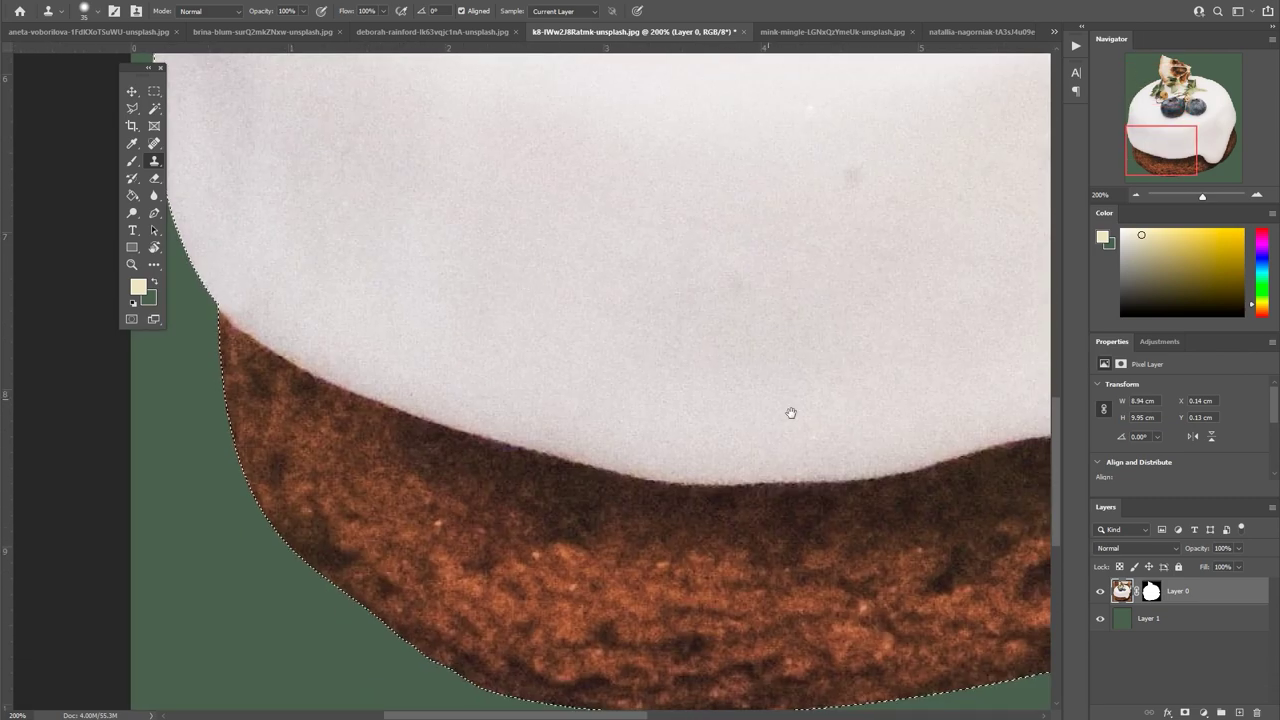
{"action": "scroll", "coordinate": [789, 414], "scroll_direction": "up", "scroll_amount": 3}
{"action": "scroll", "coordinate": [789, 414], "scroll_direction": "right", "scroll_amount": 3}
{"action": "scroll", "coordinate": [699, 339], "scroll_direction": "up", "scroll_amount": 2}
{"action": "scroll", "coordinate": [699, 339], "scroll_direction": "right", "scroll_amount": 1}
{"action": "scroll", "coordinate": [791, 249], "scroll_direction": "up", "scroll_amount": 1}
{"action": "scroll", "coordinate": [791, 249], "scroll_direction": "right", "scroll_amount": 1}
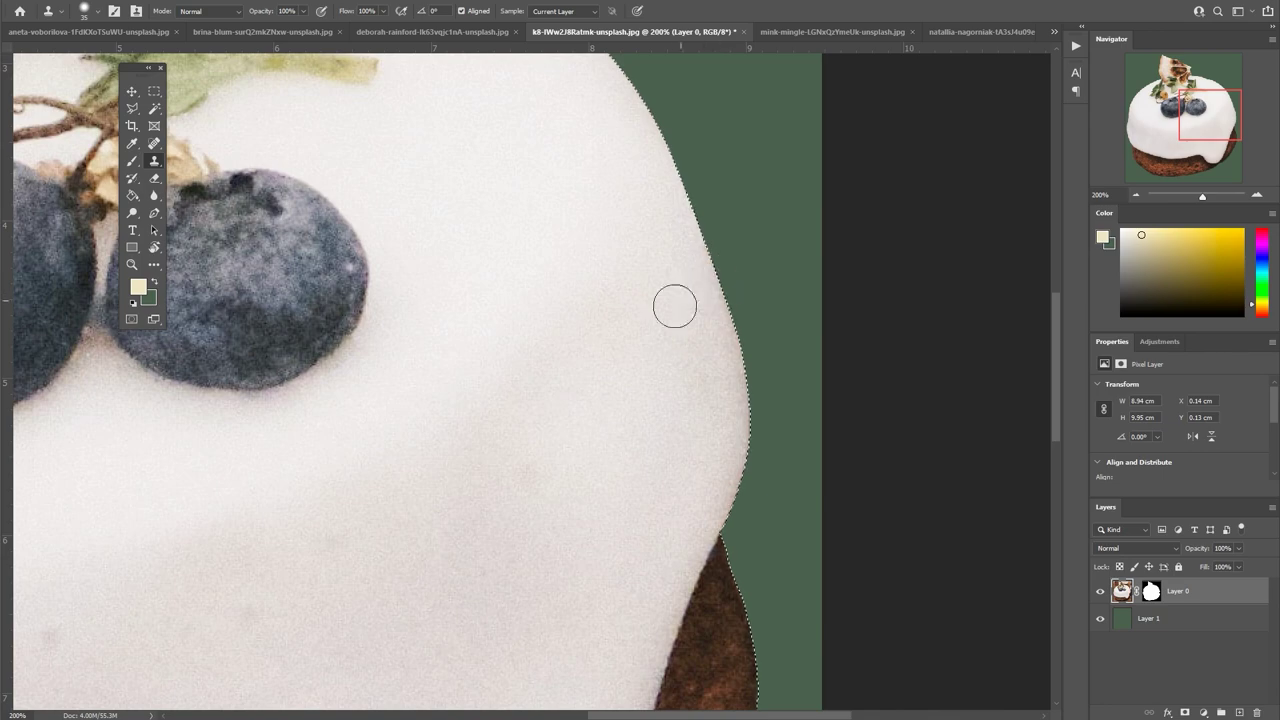
{"action": "scroll", "coordinate": [729, 471], "scroll_direction": "up", "scroll_amount": 3}
{"action": "scroll", "coordinate": [729, 471], "scroll_direction": "left", "scroll_amount": 1}
{"action": "scroll", "coordinate": [657, 534], "scroll_direction": "up", "scroll_amount": 2}
{"action": "scroll", "coordinate": [657, 534], "scroll_direction": "left", "scroll_amount": 1}
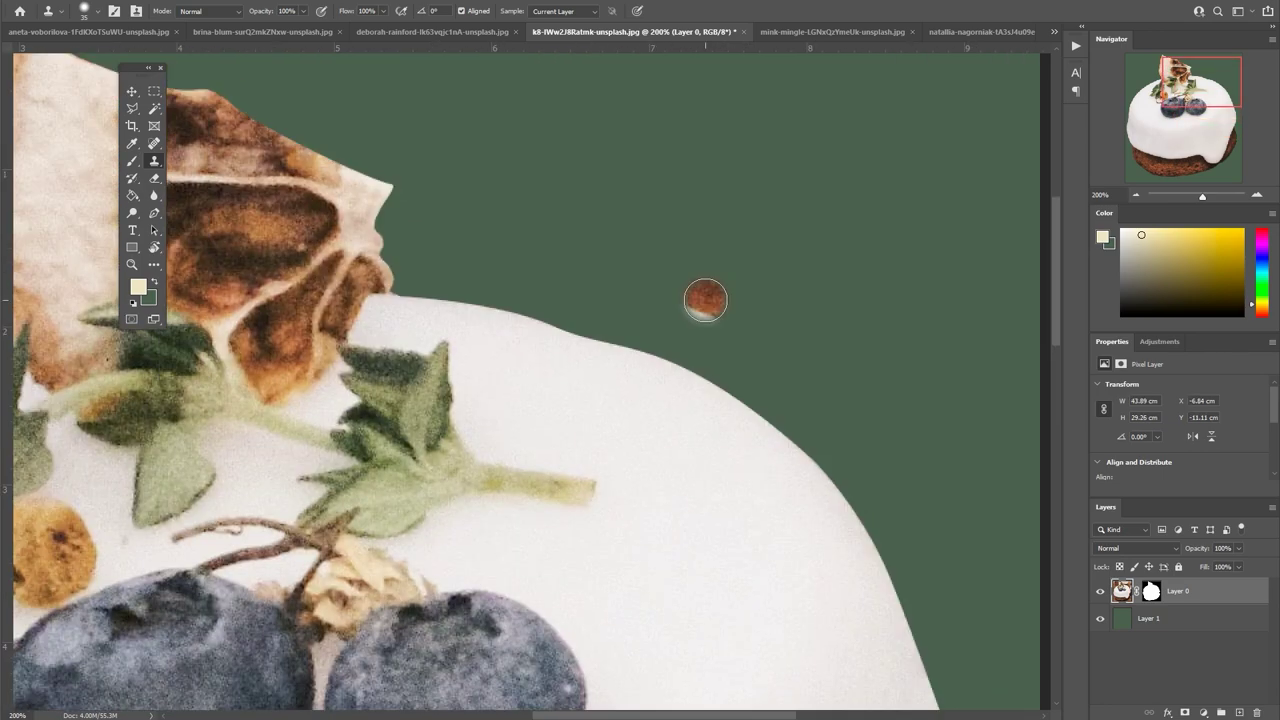
{"action": "key", "text": "ctrl+minus"}
{"action": "key", "text": "ctrl+minus"}
{"action": "left_click", "coordinate": [1100, 618]}
Export the mini cake cutout as a transparent PNG-24.
{"action": "key", "text": "ctrl+alt+shift+s"}
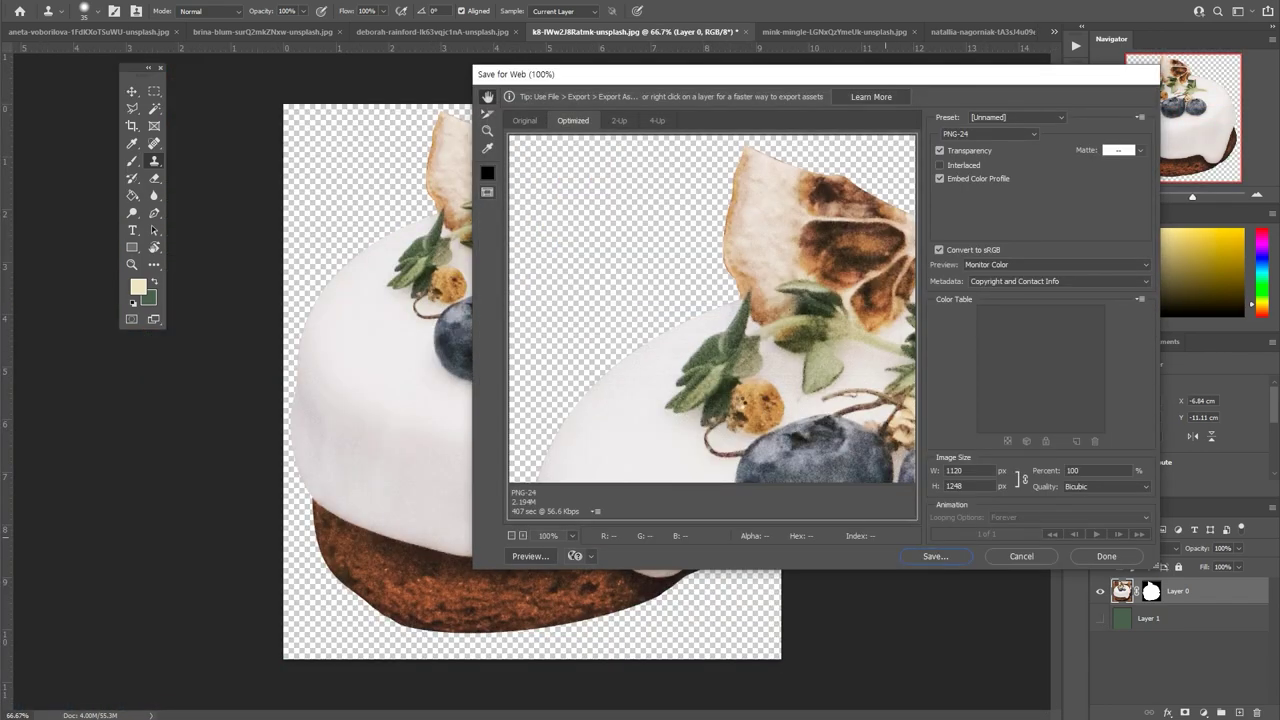
{"action": "key", "text": "Escape"}
{"action": "key", "text": "ctrl+shift+s"}
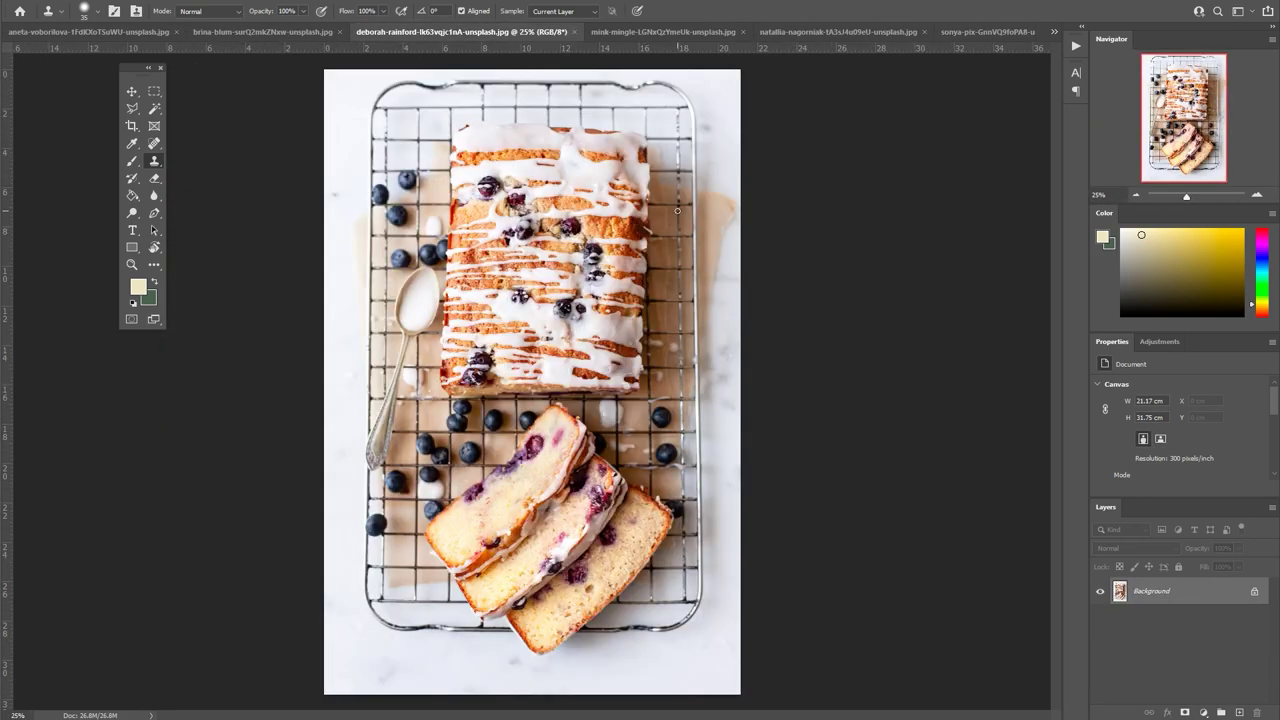
Crop the blueberry loaf photo tightly around its three glazed slices.
{"action": "key", "text": "c"}
{"action": "left_click_drag", "start_coordinate": [760, 660], "coordinate": [300, 90]}
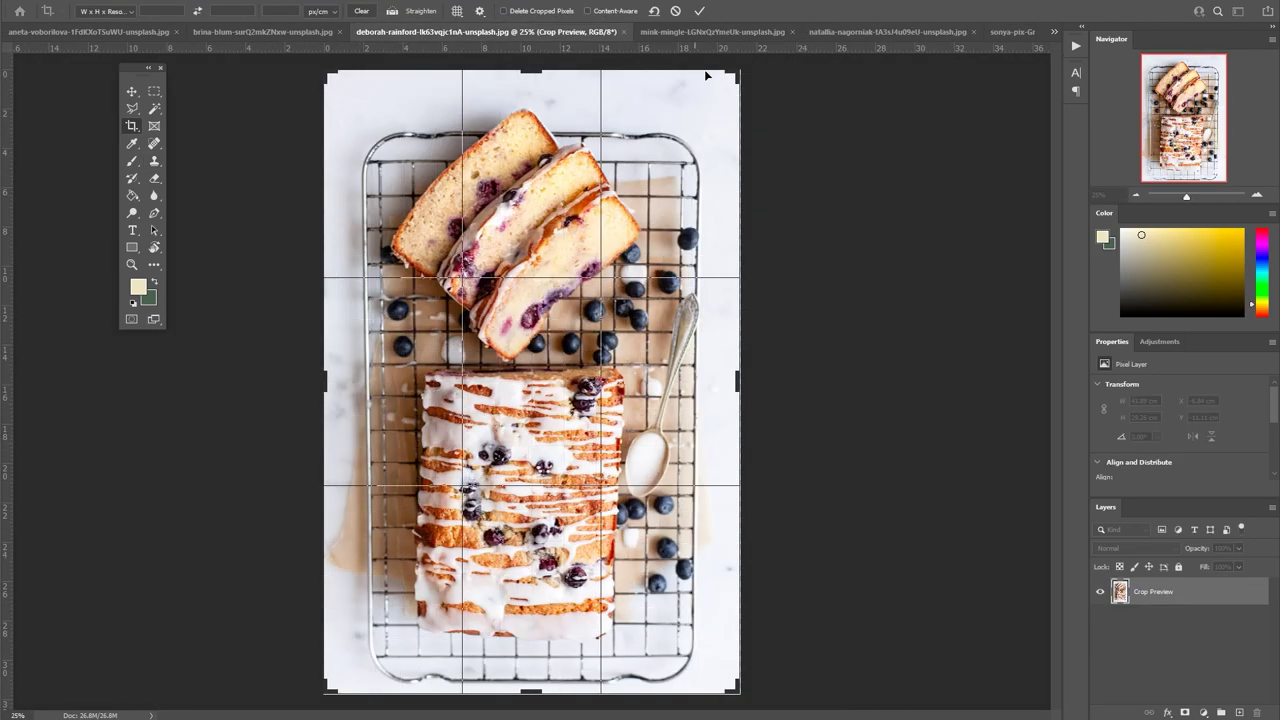
{"action": "left_click_drag", "start_coordinate": [324, 694], "coordinate": [367, 673]}
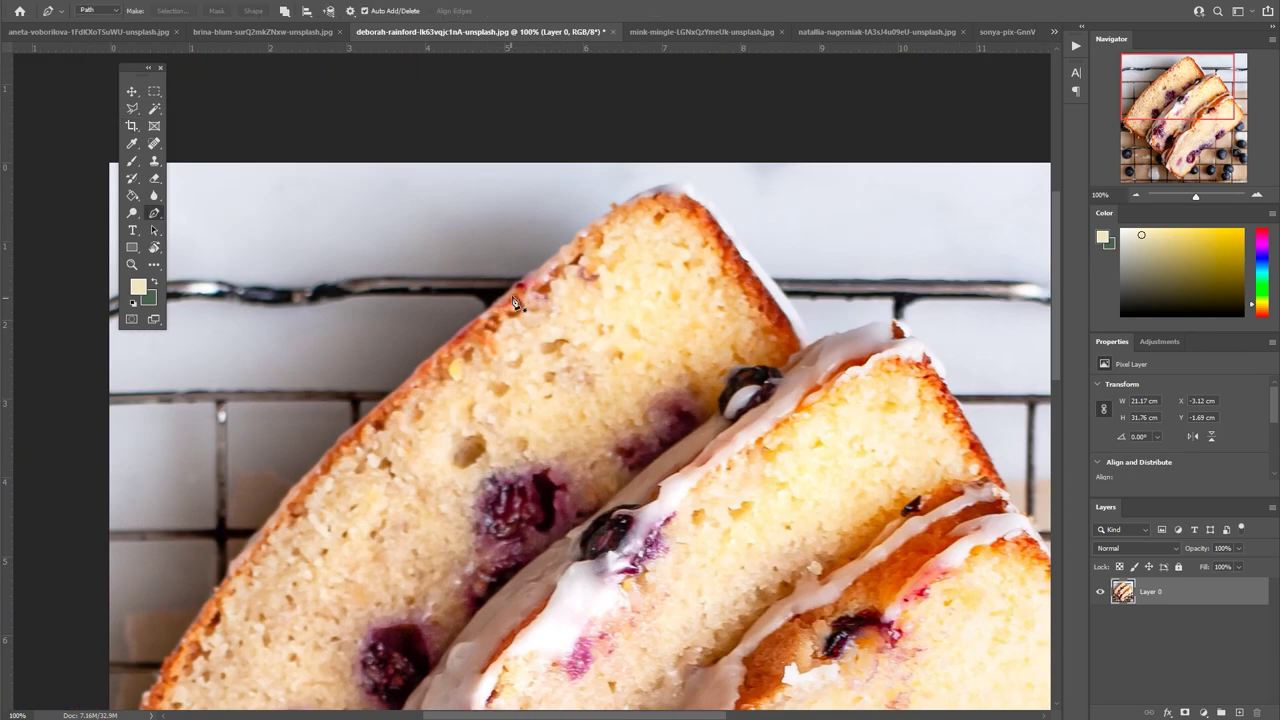
Trace a pen path along the top slice and down the slices' edges to the bottom corner.
{"action": "left_click", "coordinate": [613, 207]}
{"action": "left_click_drag", "start_coordinate": [695, 186], "coordinate": [711, 208]}
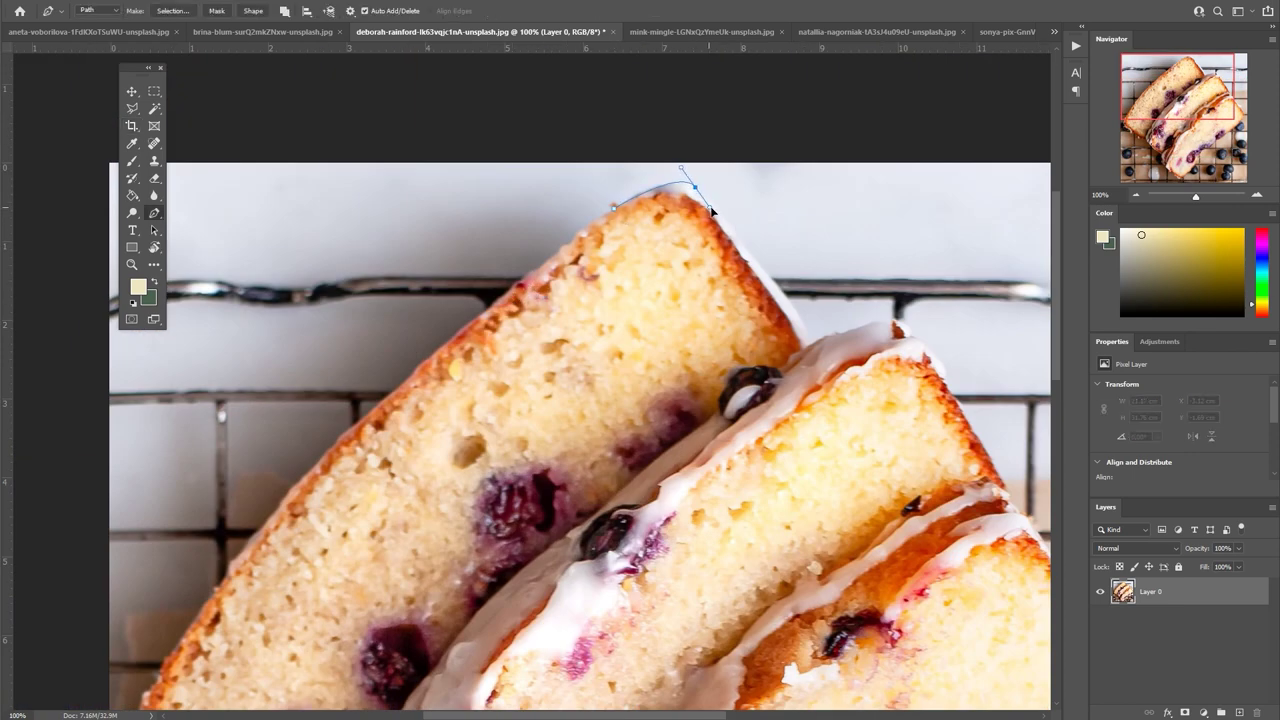
{"action": "mouse_move", "coordinate": [810, 348]}
{"action": "left_mouse_down"}
{"action": "mouse_move", "coordinate": [632, 323]}
{"action": "mouse_move", "coordinate": [710, 343]}
{"action": "mouse_move", "coordinate": [494, 287]}
{"action": "left_mouse_up"}
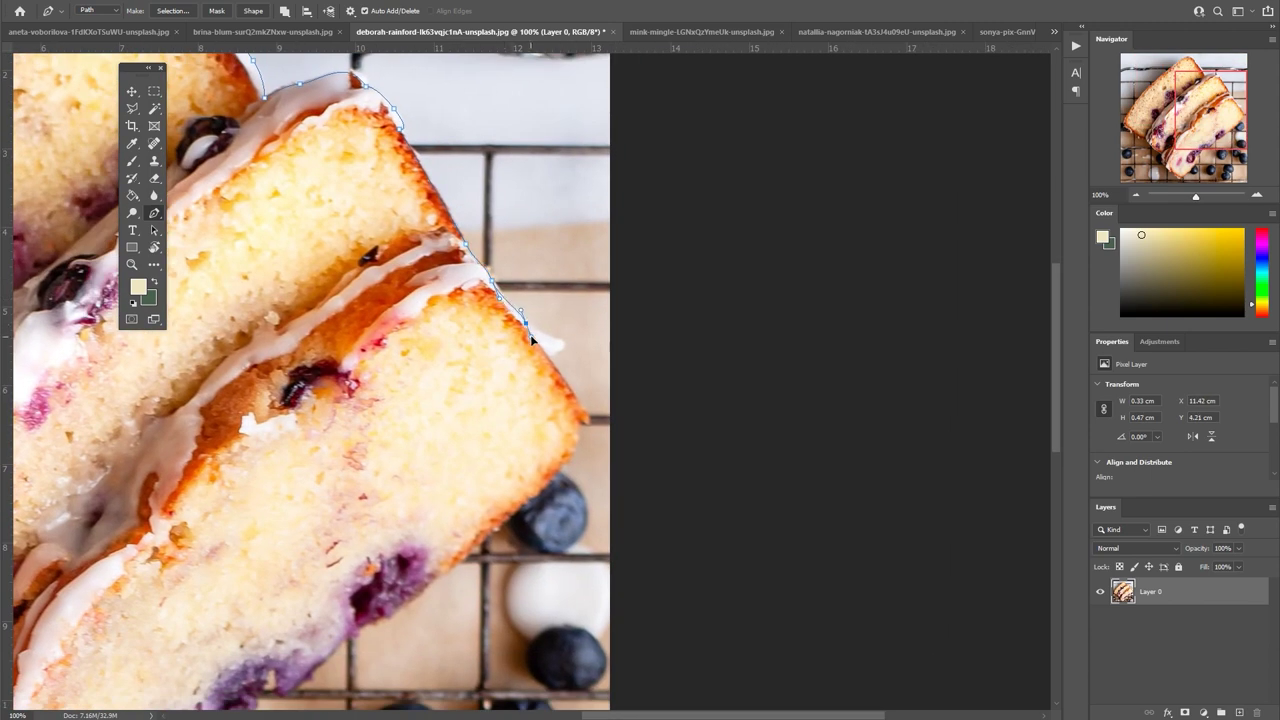
{"action": "left_click_drag", "start_coordinate": [548, 357], "coordinate": [511, 375]}
{"action": "left_click_drag", "start_coordinate": [563, 456], "coordinate": [678, 300]}
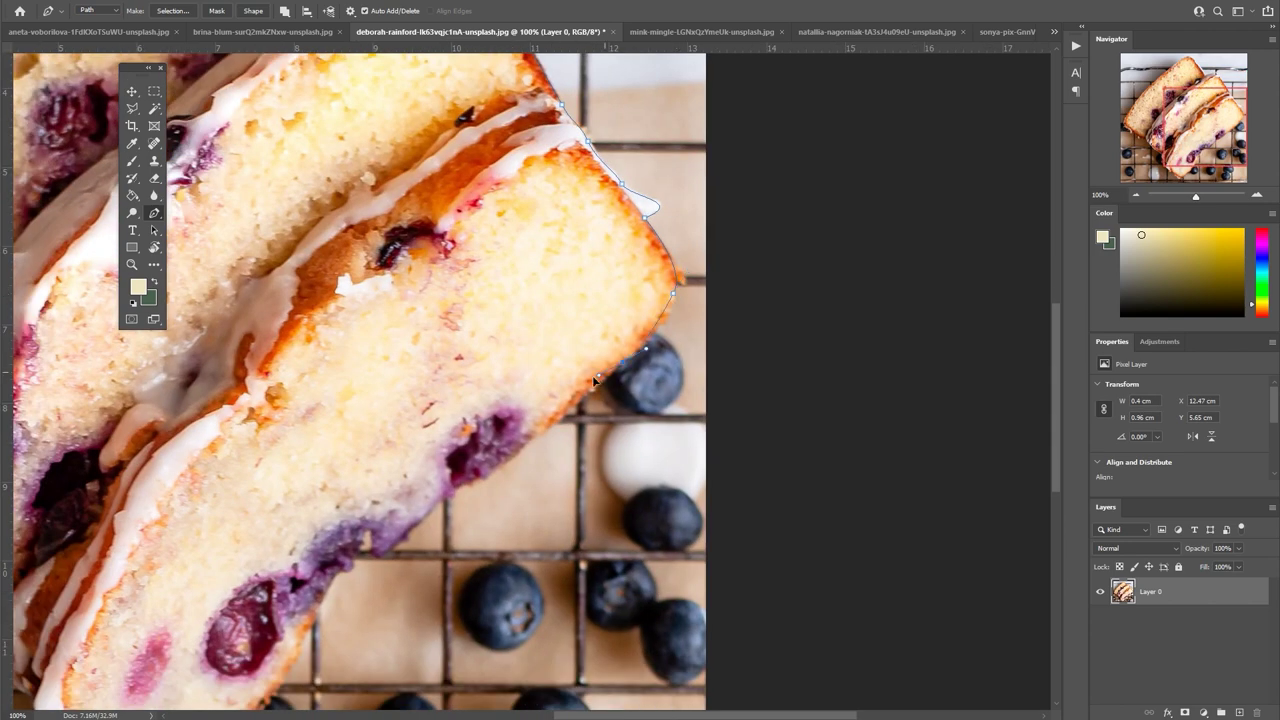
{"action": "left_click_drag", "start_coordinate": [575, 407], "coordinate": [730, 302]}
{"action": "left_click_drag", "start_coordinate": [609, 386], "coordinate": [576, 391]}
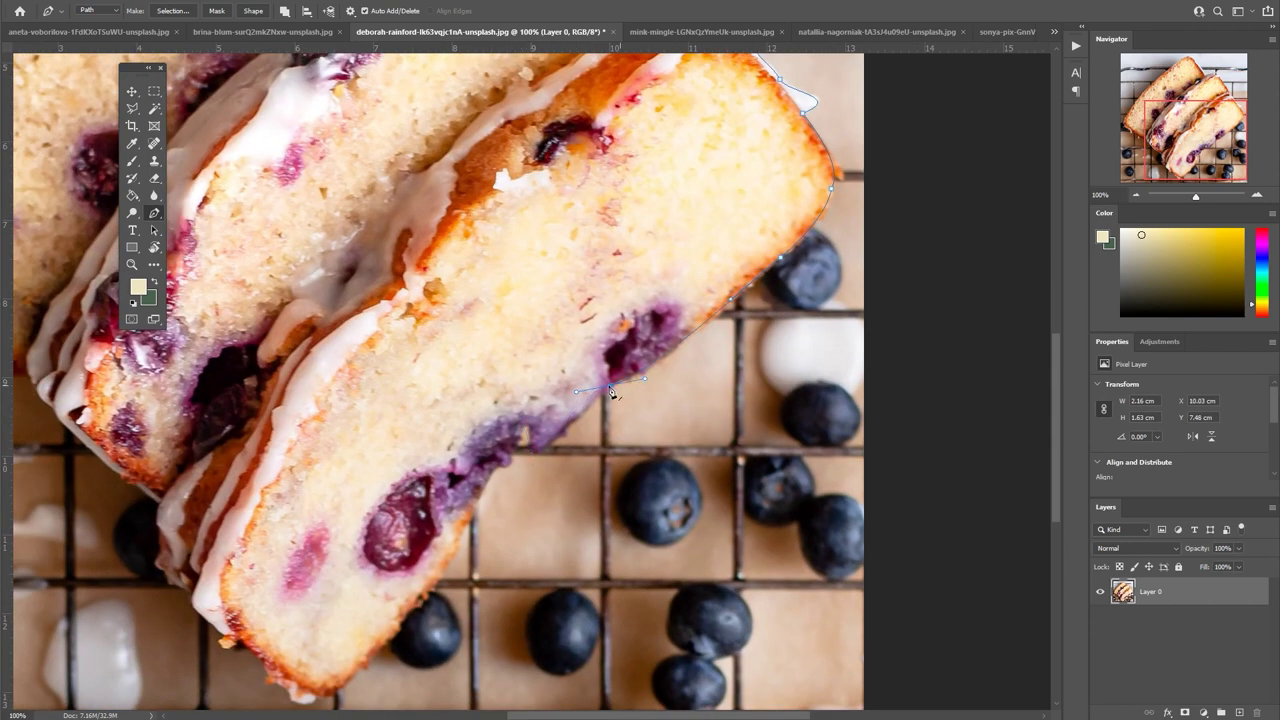
Close the path, load it as a selection and mask the slices layer.
{"action": "left_click", "coordinate": [468, 503]}
{"action": "left_click_drag", "start_coordinate": [442, 604], "coordinate": [560, 477]}
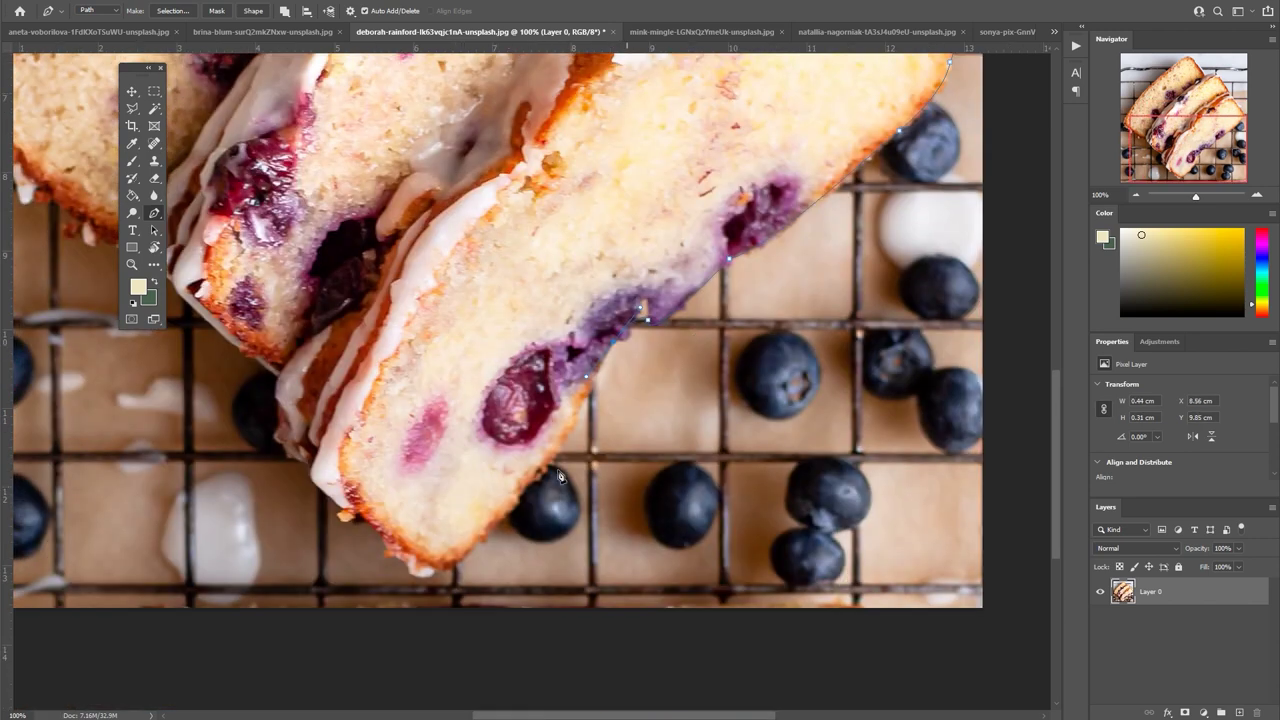
{"action": "key", "text": "ctrl+z"}
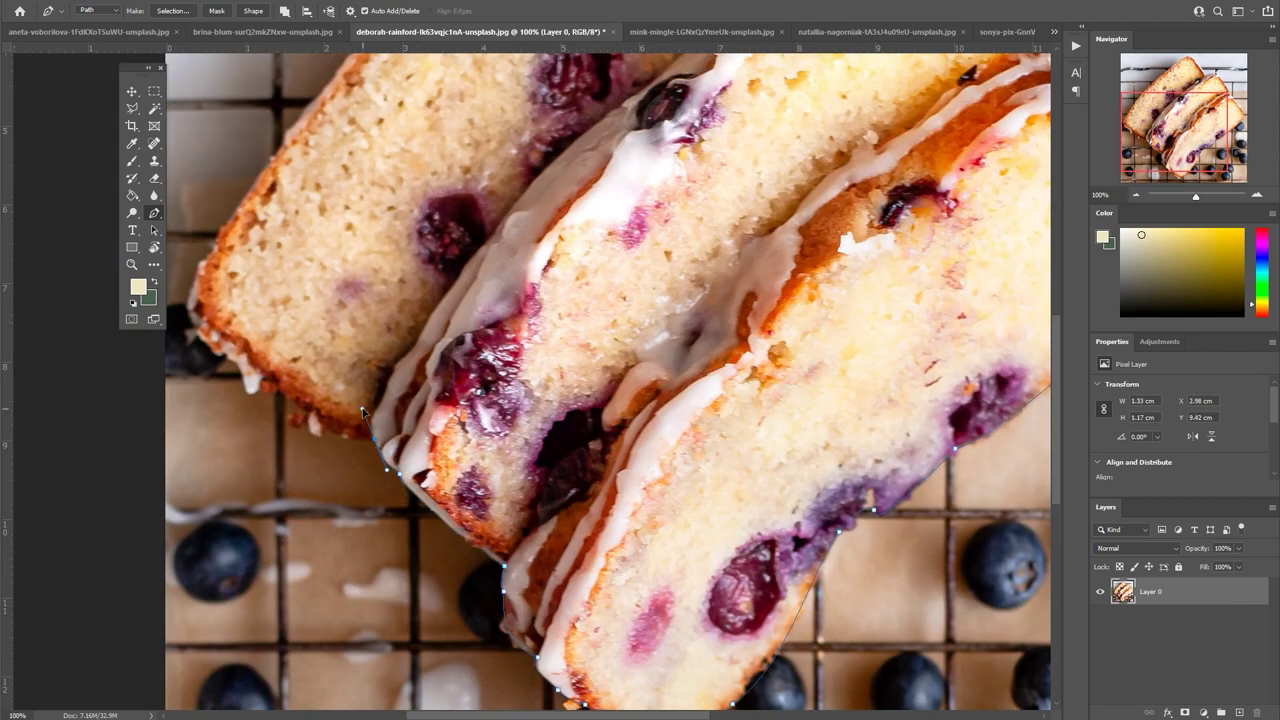
{"action": "scroll", "coordinate": [390, 455], "scroll_direction": "up", "scroll_amount": 2}
{"action": "scroll", "coordinate": [390, 455], "scroll_direction": "left", "scroll_amount": 4}
{"action": "scroll", "coordinate": [309, 390], "scroll_direction": "up", "scroll_amount": 3}
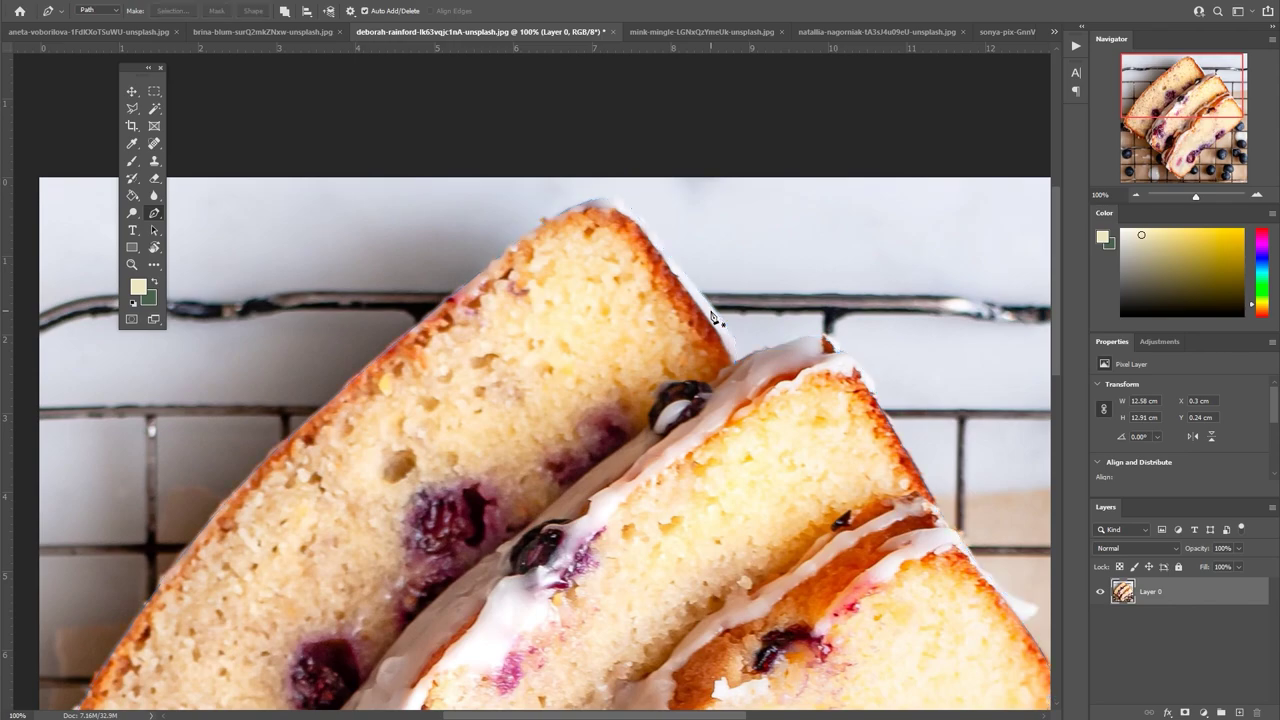
{"action": "key", "text": "ctrl+0"}
{"action": "key", "text": "ctrl+Return"}
{"action": "left_click", "coordinate": [1204, 714]}
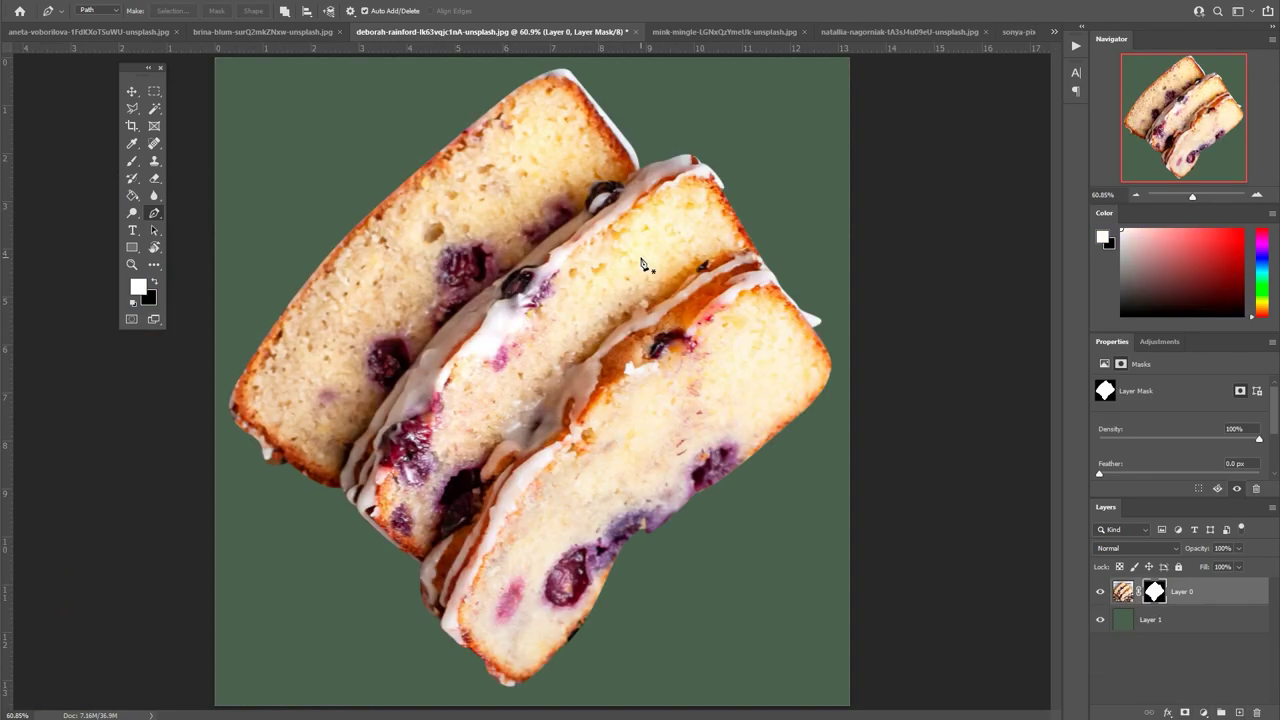
Paint black on the mask to remove leftover background along the upper slice edges.
{"action": "key", "text": "ctrl+plus"}
{"action": "key", "text": "b"}
{"action": "scroll", "coordinate": [700, 300], "scroll_direction": "up", "scroll_amount": 5}
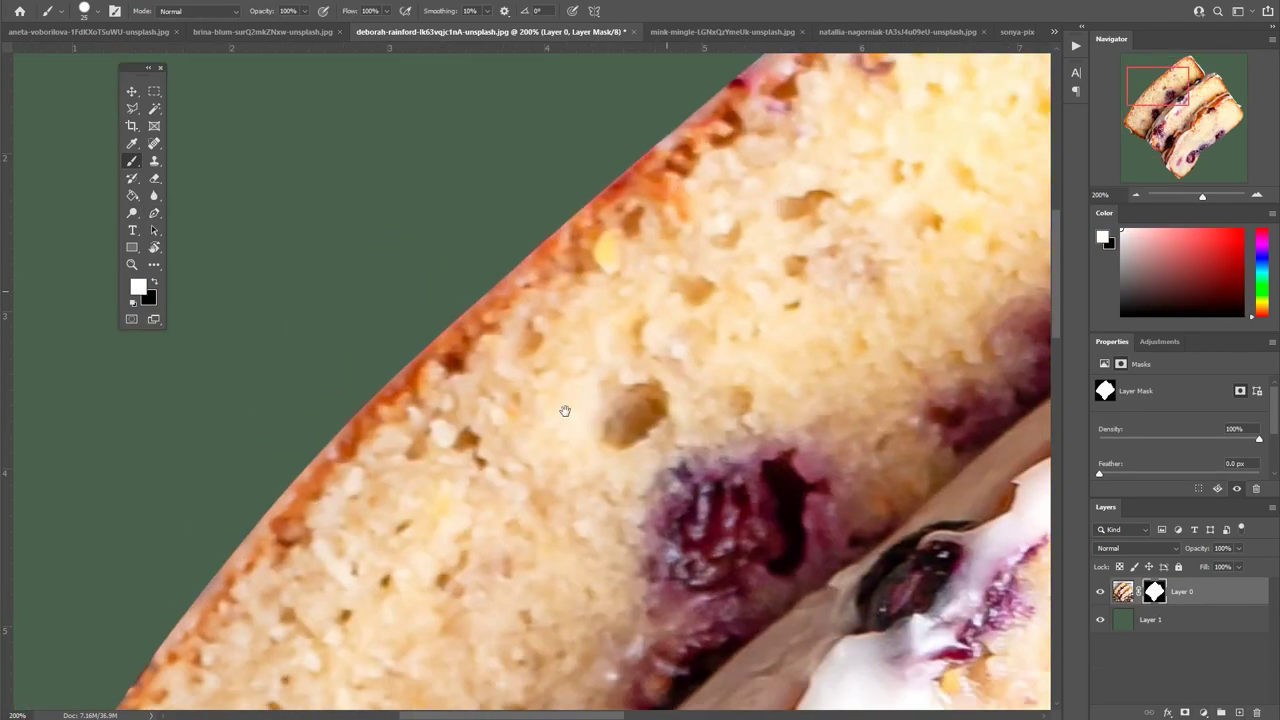
{"action": "key", "text": "x"}
{"action": "scroll", "coordinate": [330, 340], "scroll_direction": "down", "scroll_amount": 3}
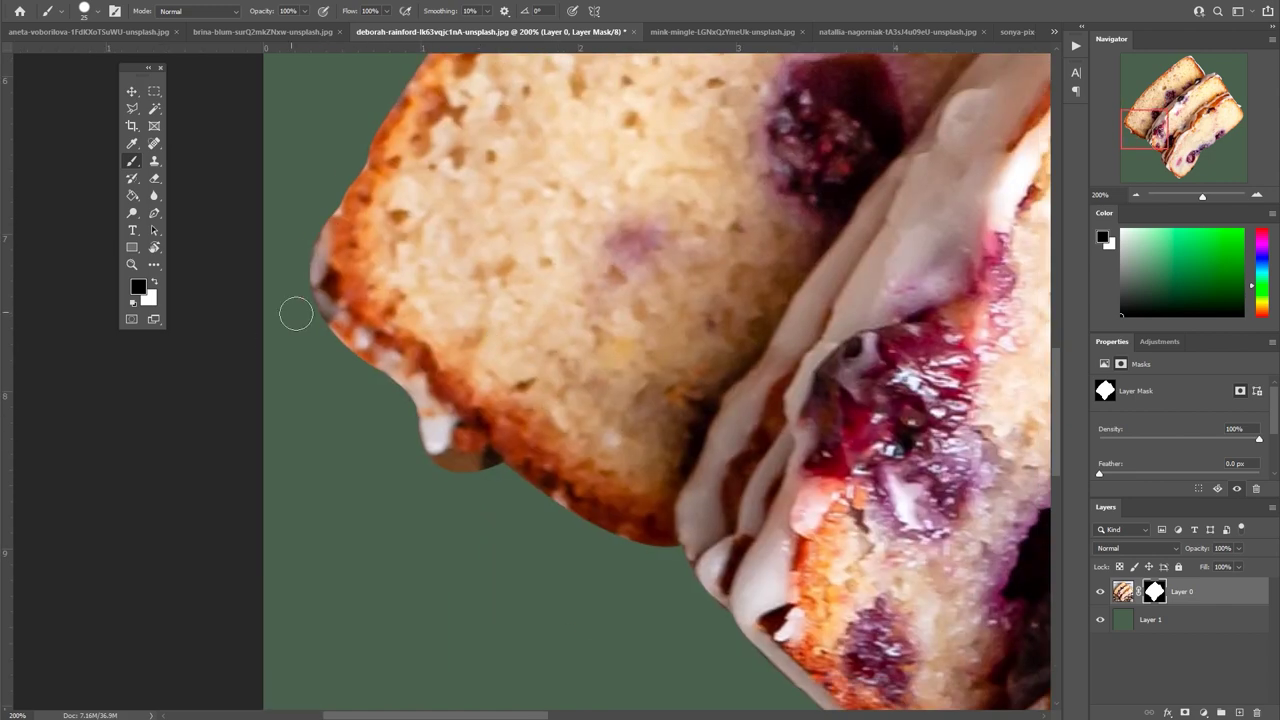
{"action": "left_click_drag", "start_coordinate": [553, 404], "coordinate": [375, 321]}
{"action": "left_click_drag", "start_coordinate": [360, 411], "coordinate": [183, 294]}
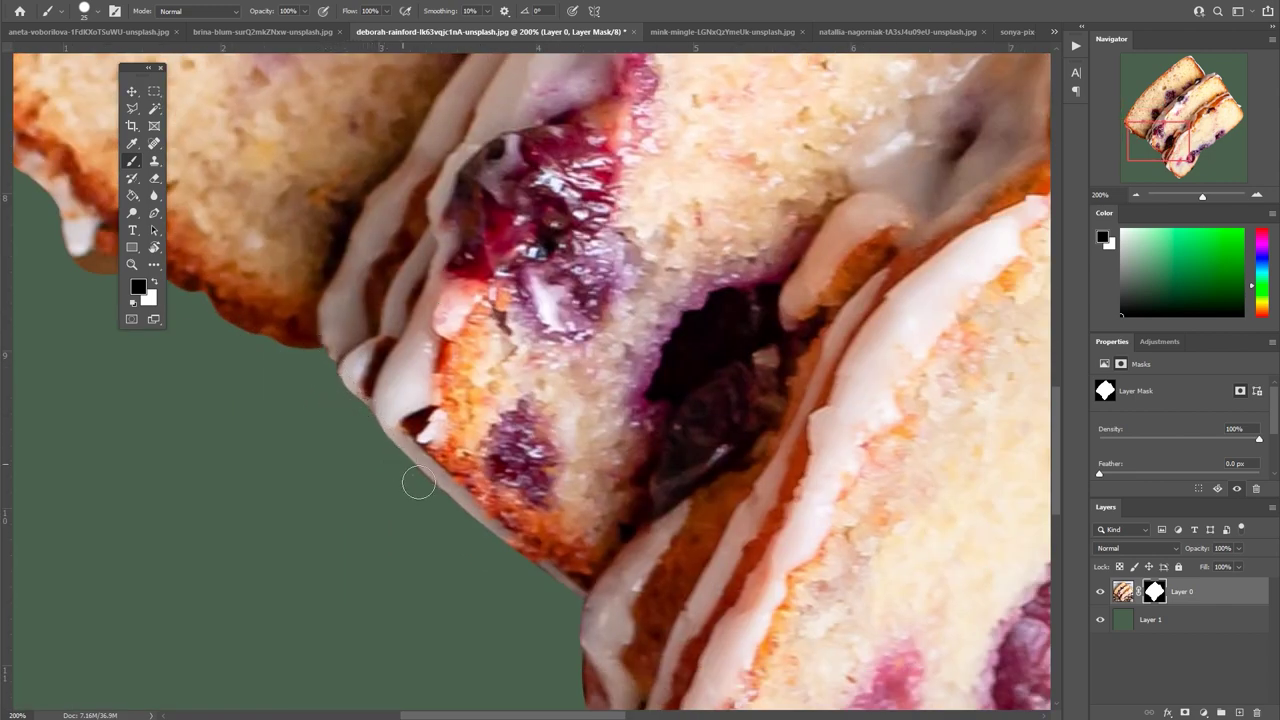
{"action": "mouse_move", "coordinate": [437, 497]}
{"action": "left_mouse_down"}
{"action": "mouse_move", "coordinate": [461, 348]}
{"action": "mouse_move", "coordinate": [501, 294]}
{"action": "left_mouse_up"}
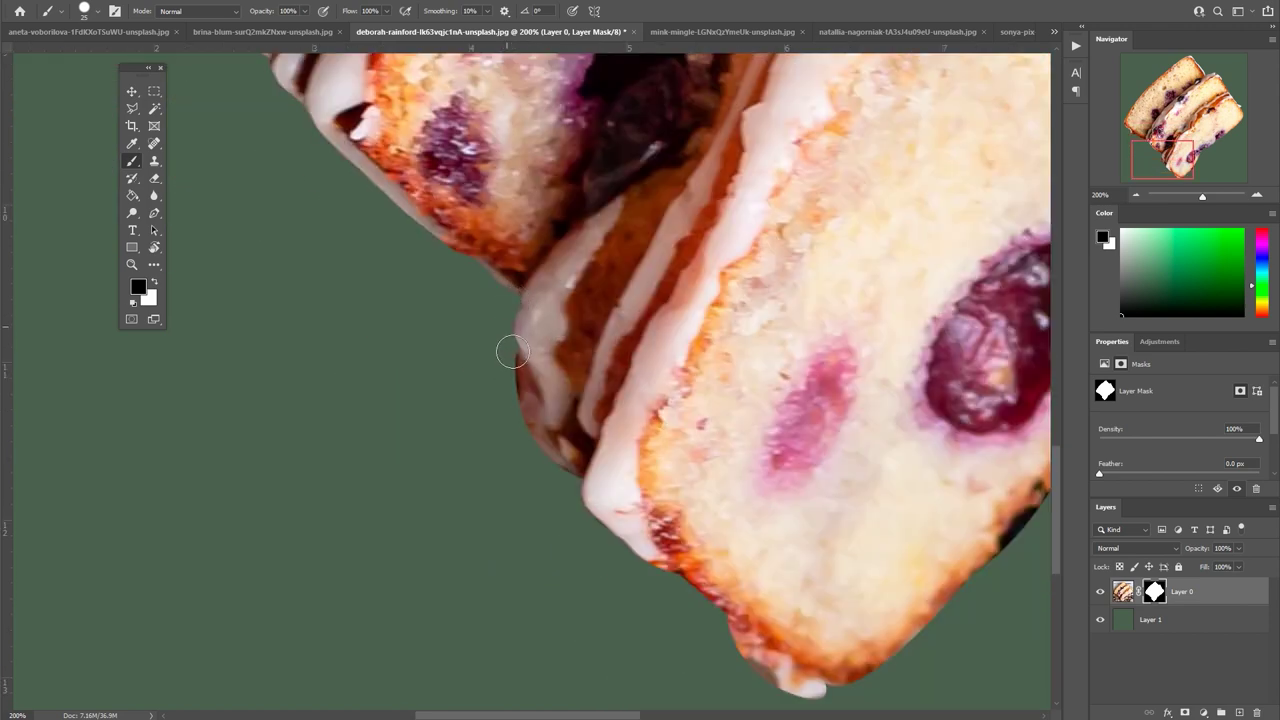
{"action": "left_click_drag", "start_coordinate": [522, 447], "coordinate": [392, 407]}
{"action": "left_click_drag", "start_coordinate": [450, 450], "coordinate": [364, 370]}
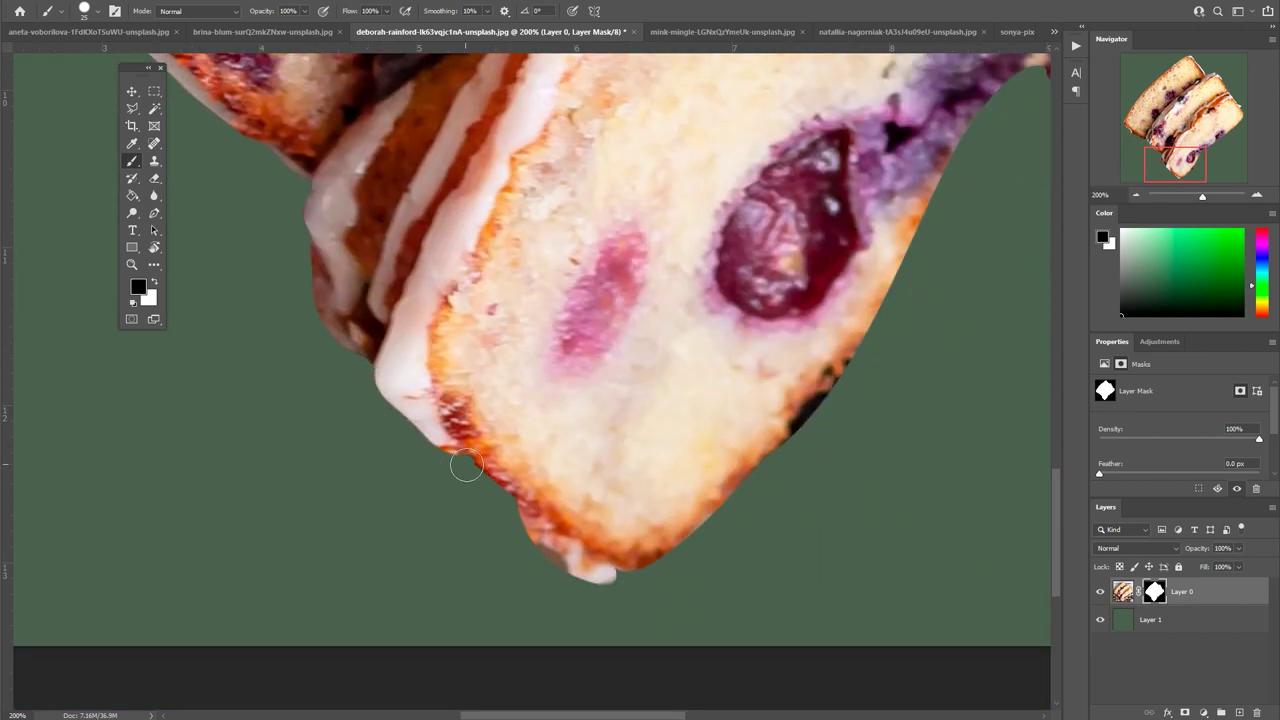
{"action": "left_click_drag", "start_coordinate": [466, 465], "coordinate": [301, 477]}
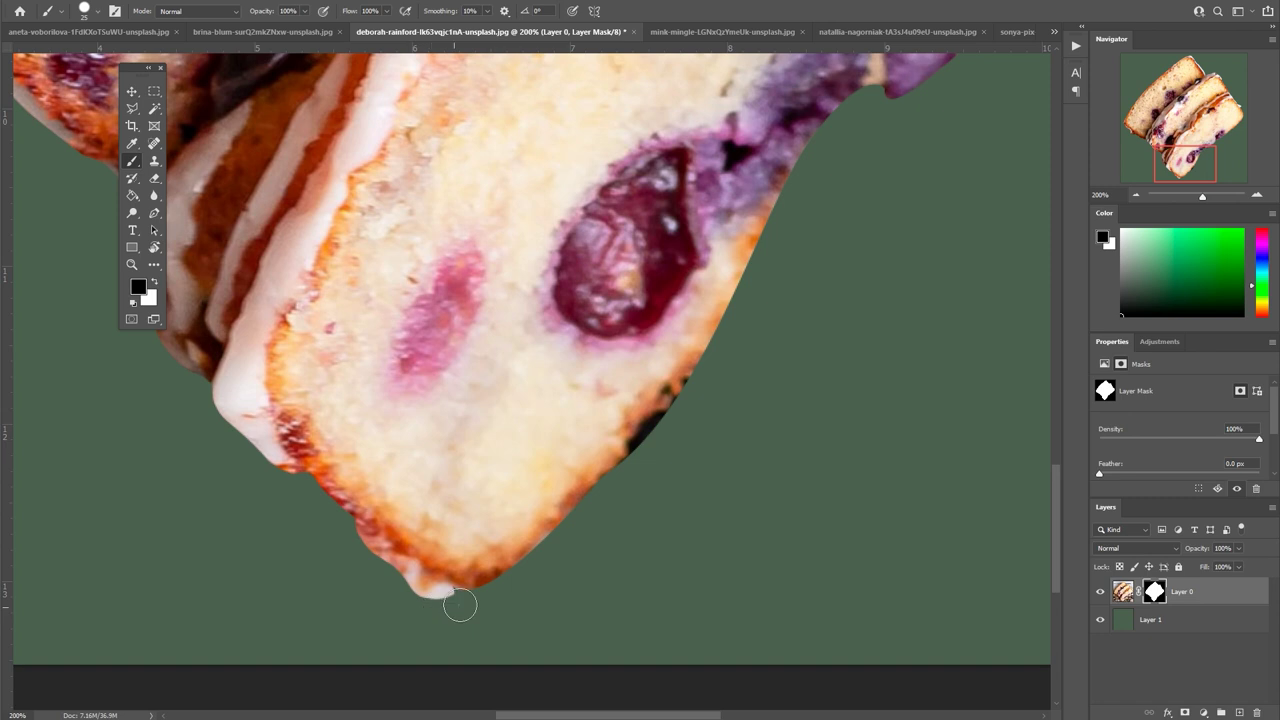
Mask out the orange speck and purple fringe along the lower and right slice edges.
{"action": "left_click_drag", "start_coordinate": [458, 597], "coordinate": [373, 642]}
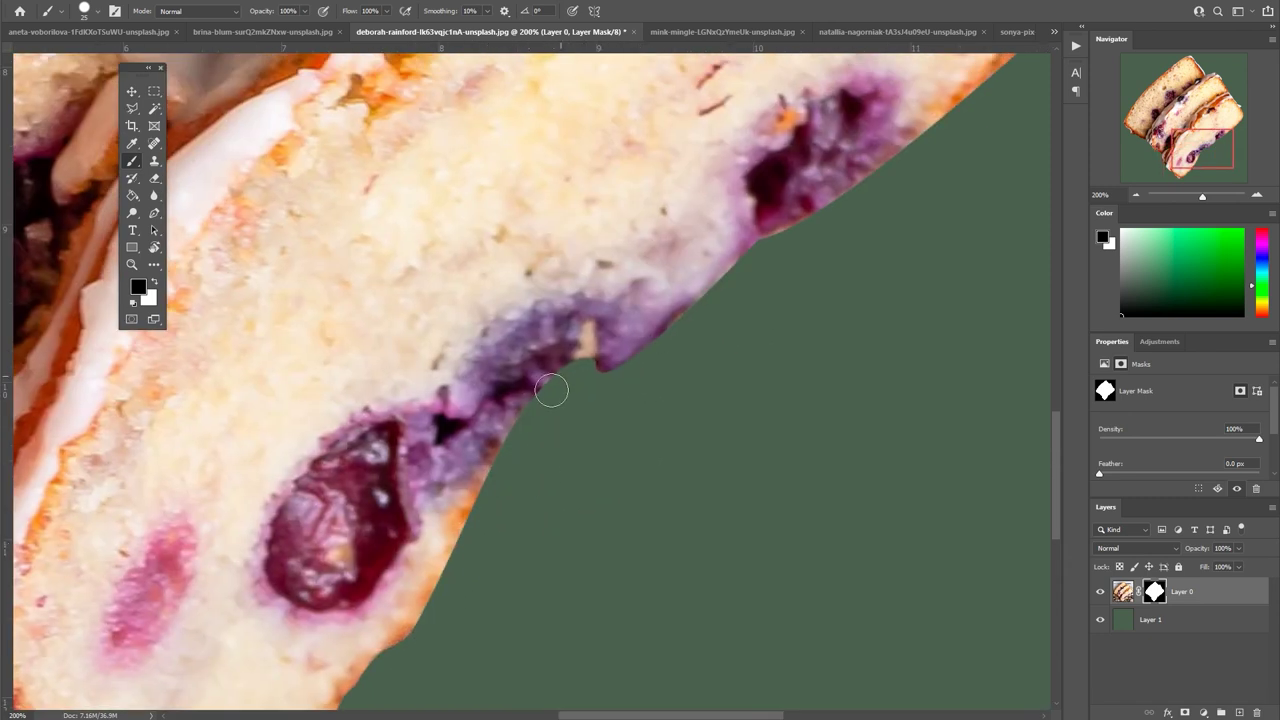
{"action": "left_click_drag", "start_coordinate": [760, 318], "coordinate": [558, 513]}
{"action": "mouse_move", "coordinate": [590, 348]}
{"action": "left_mouse_down"}
{"action": "mouse_move", "coordinate": [586, 334]}
{"action": "mouse_move", "coordinate": [622, 364]}
{"action": "left_mouse_up"}
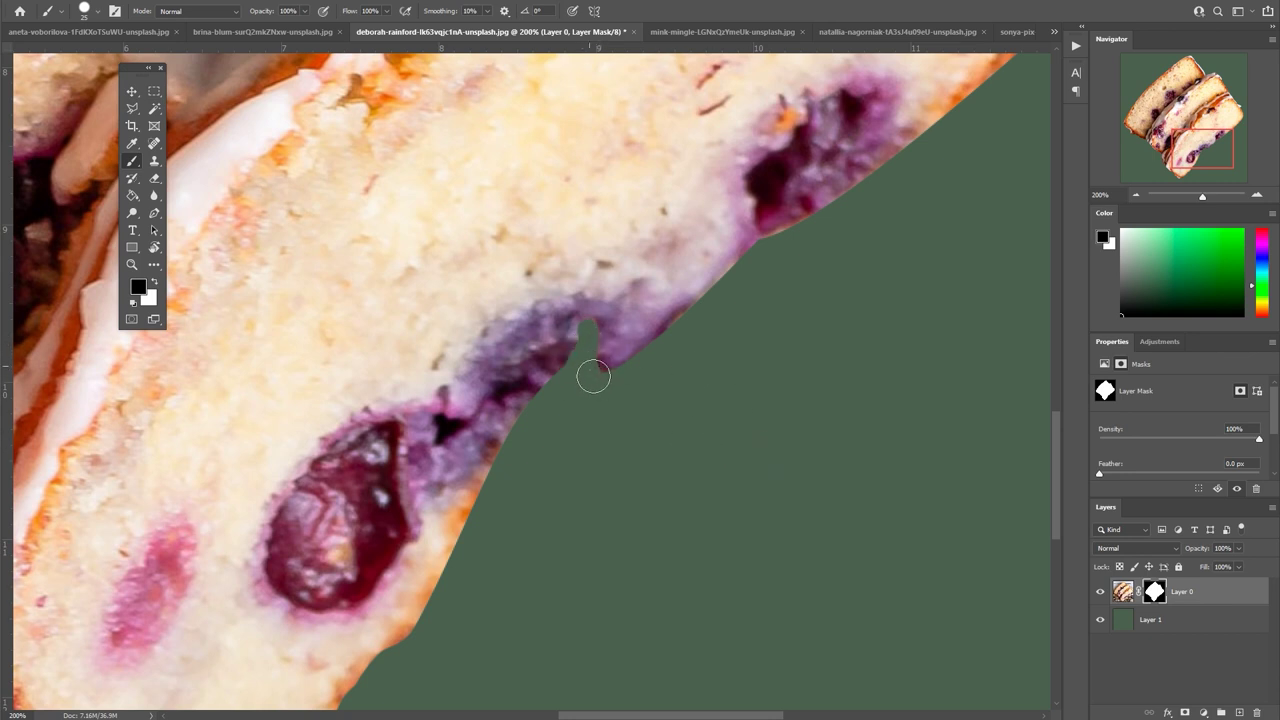
{"action": "left_click_drag", "start_coordinate": [700, 298], "coordinate": [760, 244]}
{"action": "left_click_drag", "start_coordinate": [559, 410], "coordinate": [380, 571]}
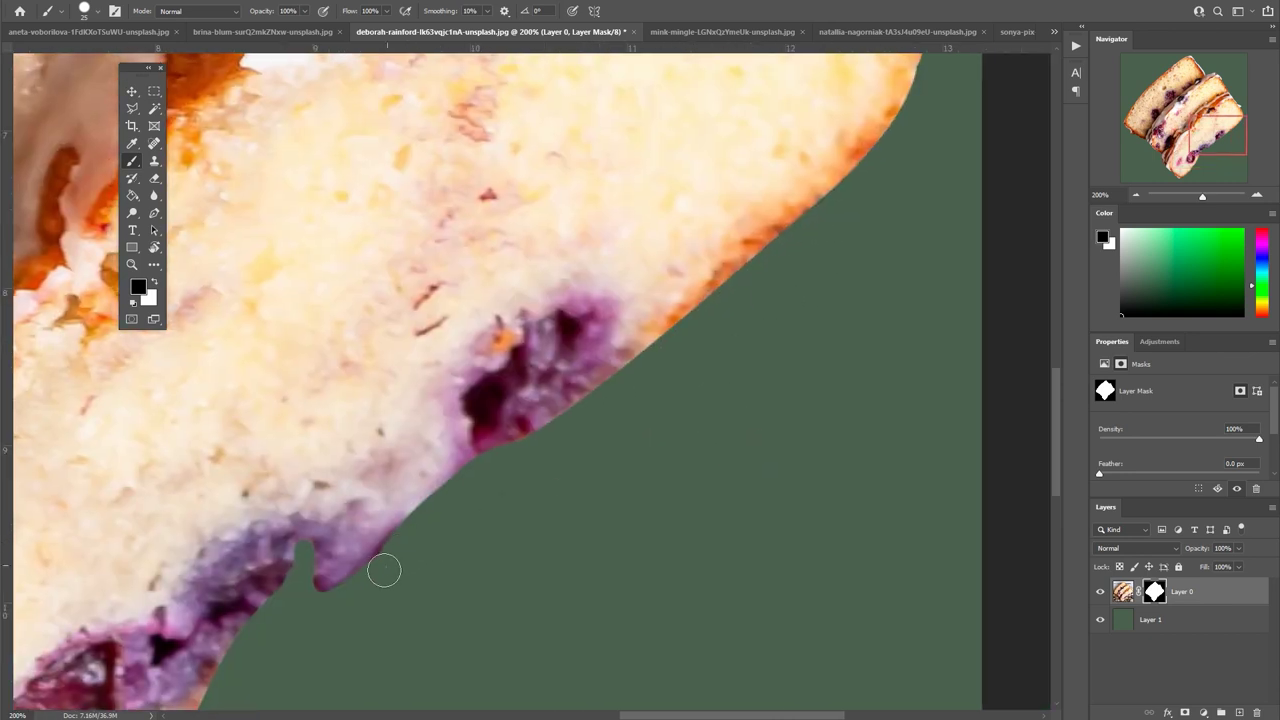
{"action": "left_click_drag", "start_coordinate": [508, 466], "coordinate": [343, 586]}
{"action": "left_click_drag", "start_coordinate": [530, 475], "coordinate": [490, 655]}
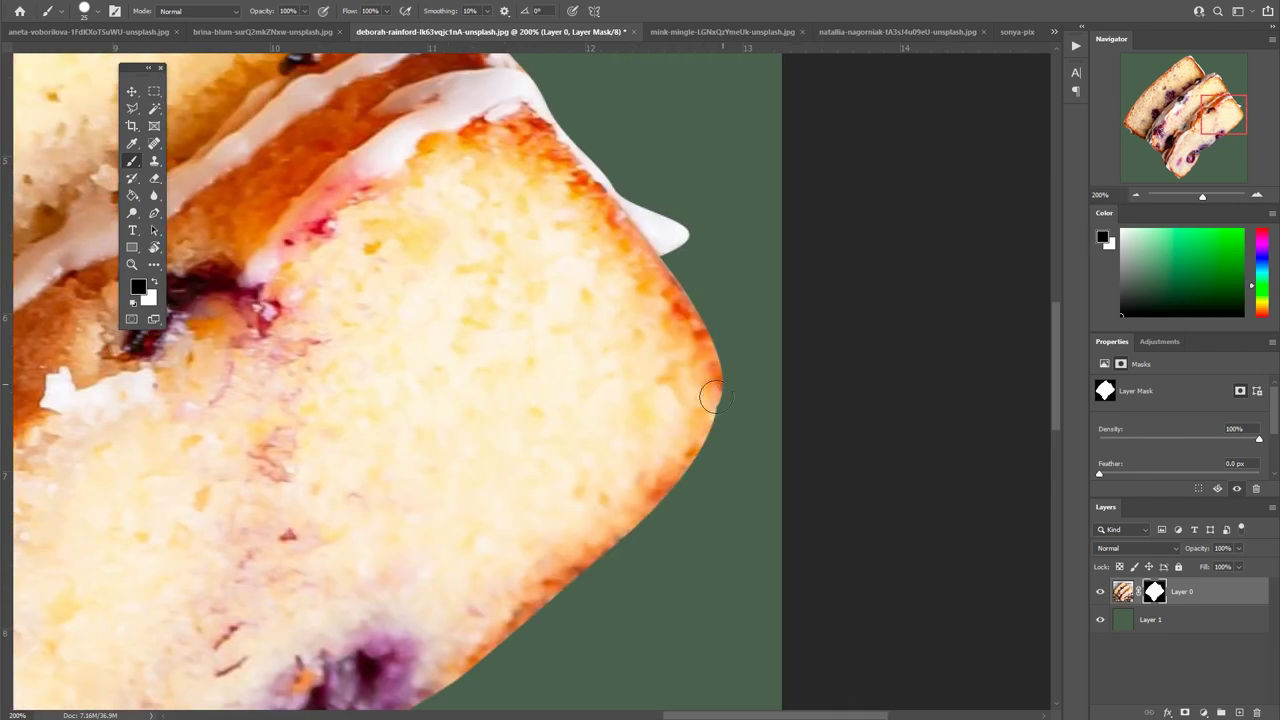
{"action": "left_click_drag", "start_coordinate": [591, 214], "coordinate": [697, 400]}
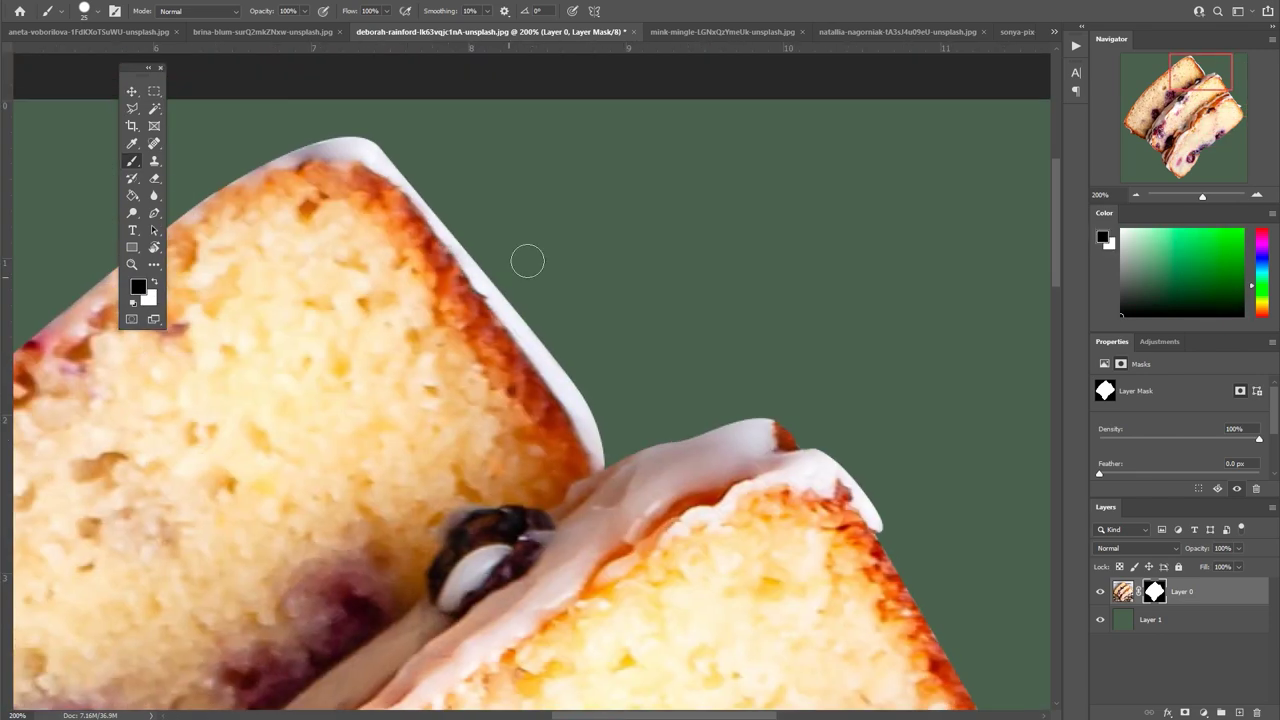
Hide the green backdrop so the slices sit on transparency, and dismiss the clone source warning.
{"action": "key", "text": "ctrl+0"}
{"action": "left_click", "coordinate": [1100, 619]}
{"action": "left_click", "coordinate": [580, 392], "text": "alt"}
{"action": "key", "text": "s"}
{"action": "left_click", "coordinate": [623, 260]}
{"action": "left_click", "coordinate": [641, 271]}
{"action": "left_click", "coordinate": [641, 271]}
{"action": "left_click", "coordinate": [642, 273]}
Touch up the lower loaf slice edge on the slices layer mask with the brush.
{"action": "key", "text": "b"}
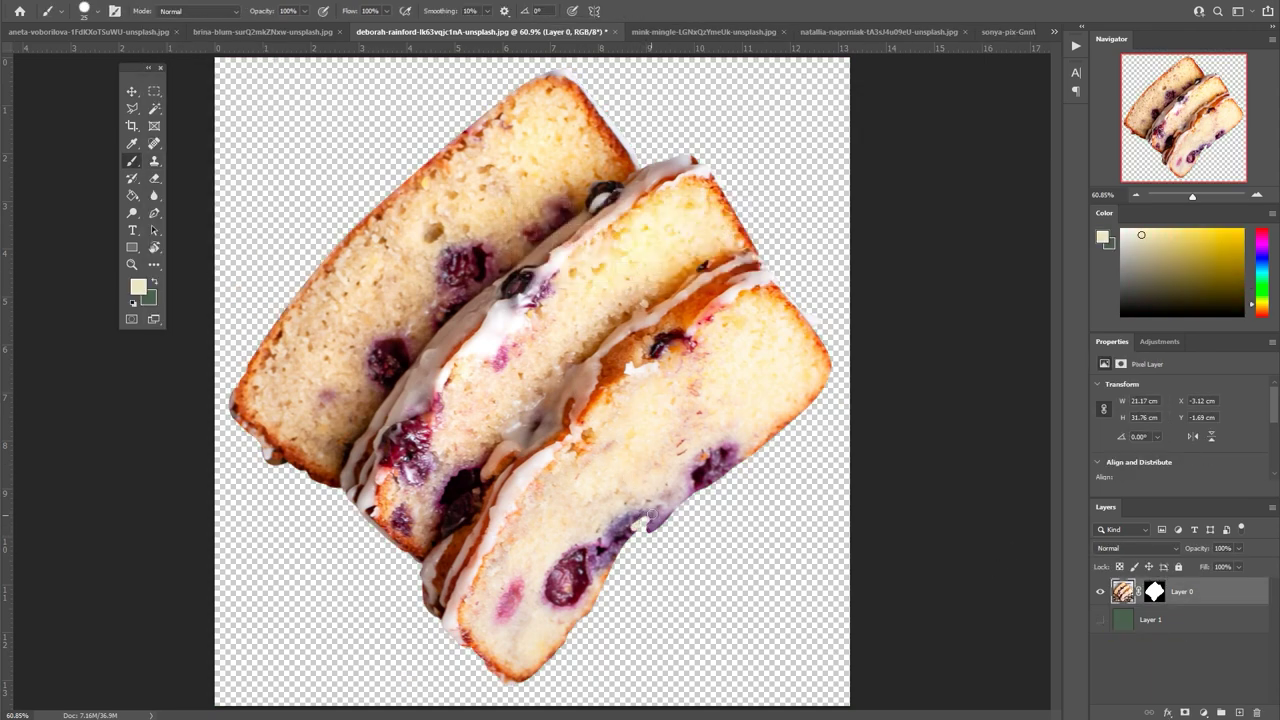
{"action": "left_click", "coordinate": [1154, 591]}
{"action": "key", "text": "d"}
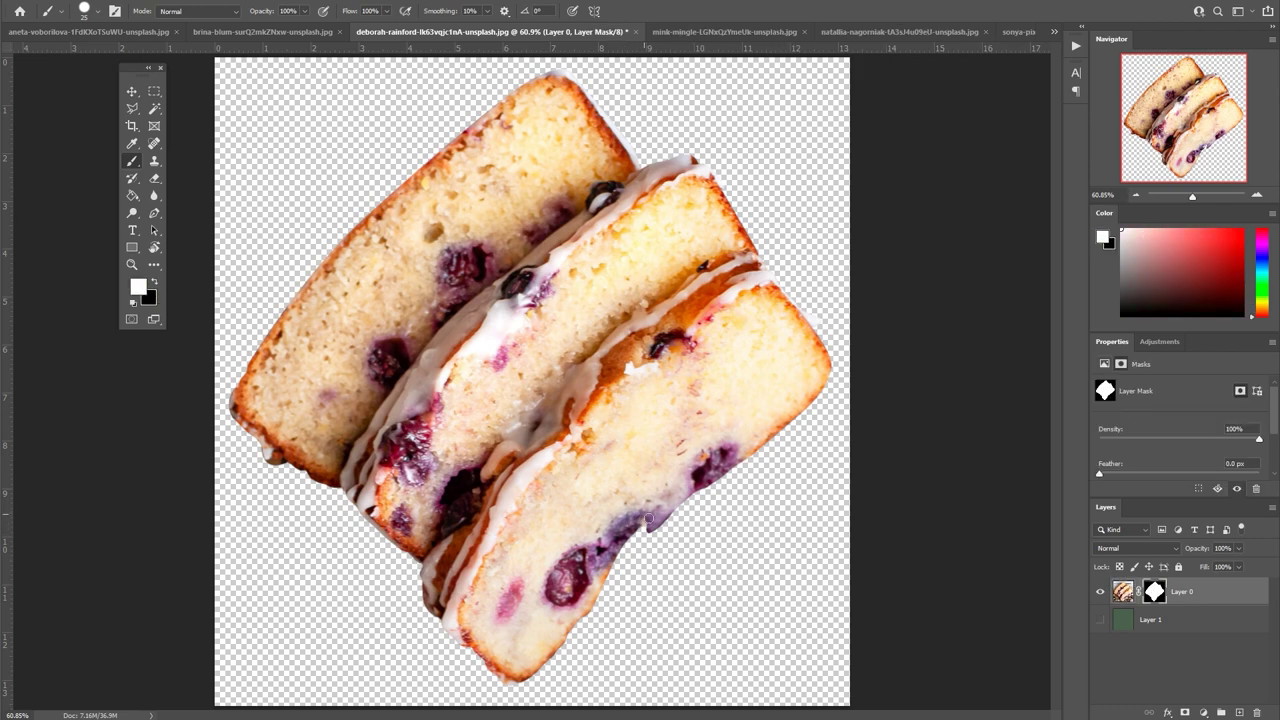
{"action": "key", "text": "ctrl+plus"}
{"action": "key", "text": "ctrl+plus"}
{"action": "key", "text": "ctrl+plus"}
{"action": "left_click_drag", "start_coordinate": [834, 583], "coordinate": [603, 491]}
{"action": "key", "text": "x"}
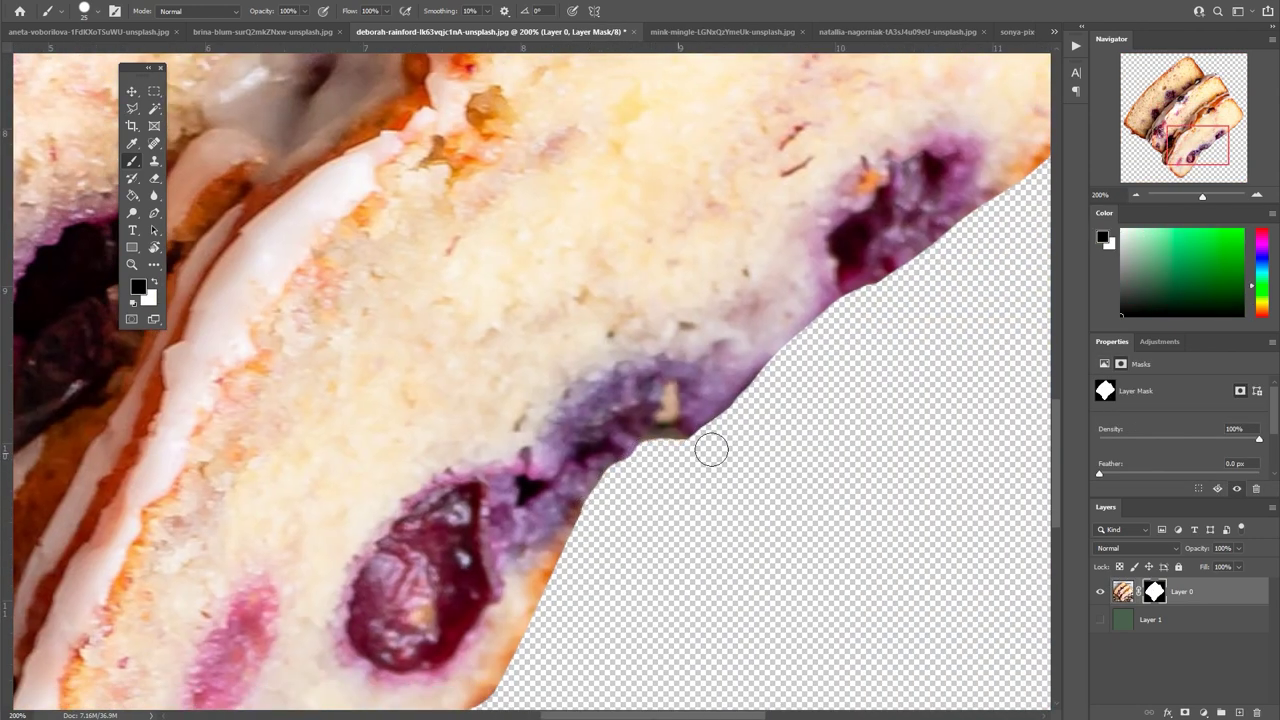
Export the loaf slices cutout via Save for Web as a transparent PNG-24.
{"action": "key", "text": "ctrl+0"}
{"action": "key", "text": "ctrl+alt+shift+s"}
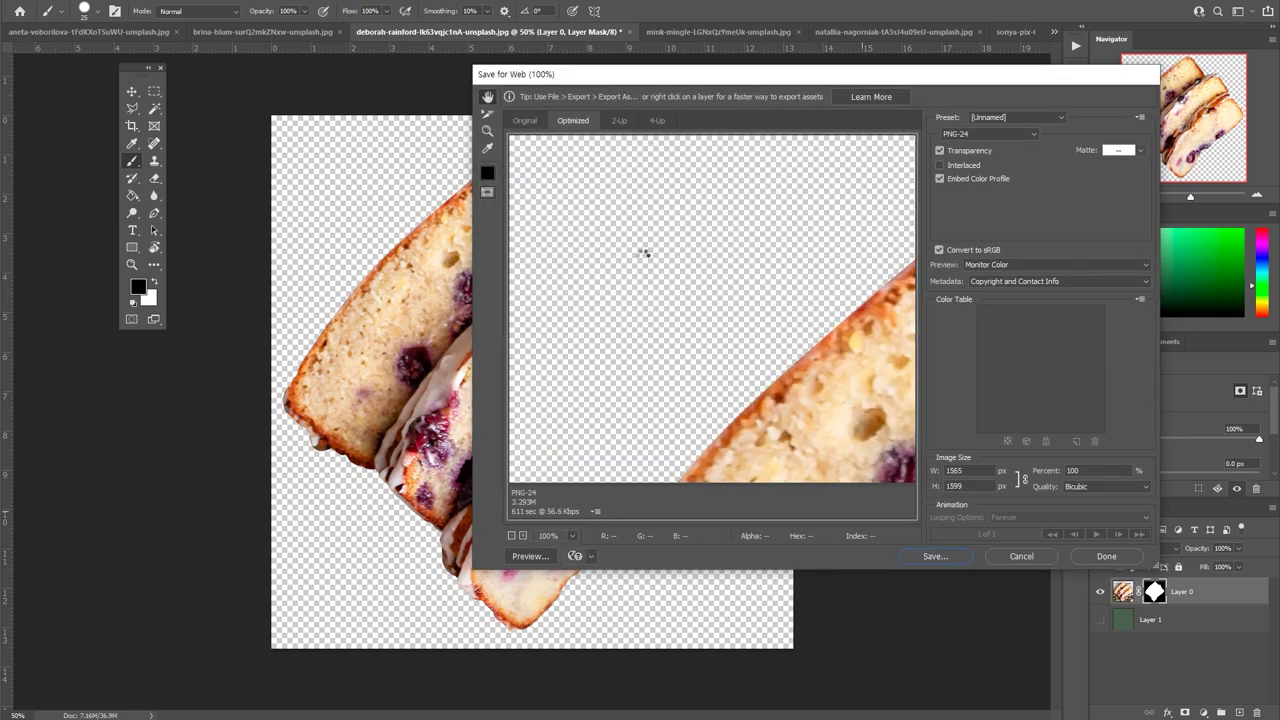
{"action": "key", "text": "Escape"}
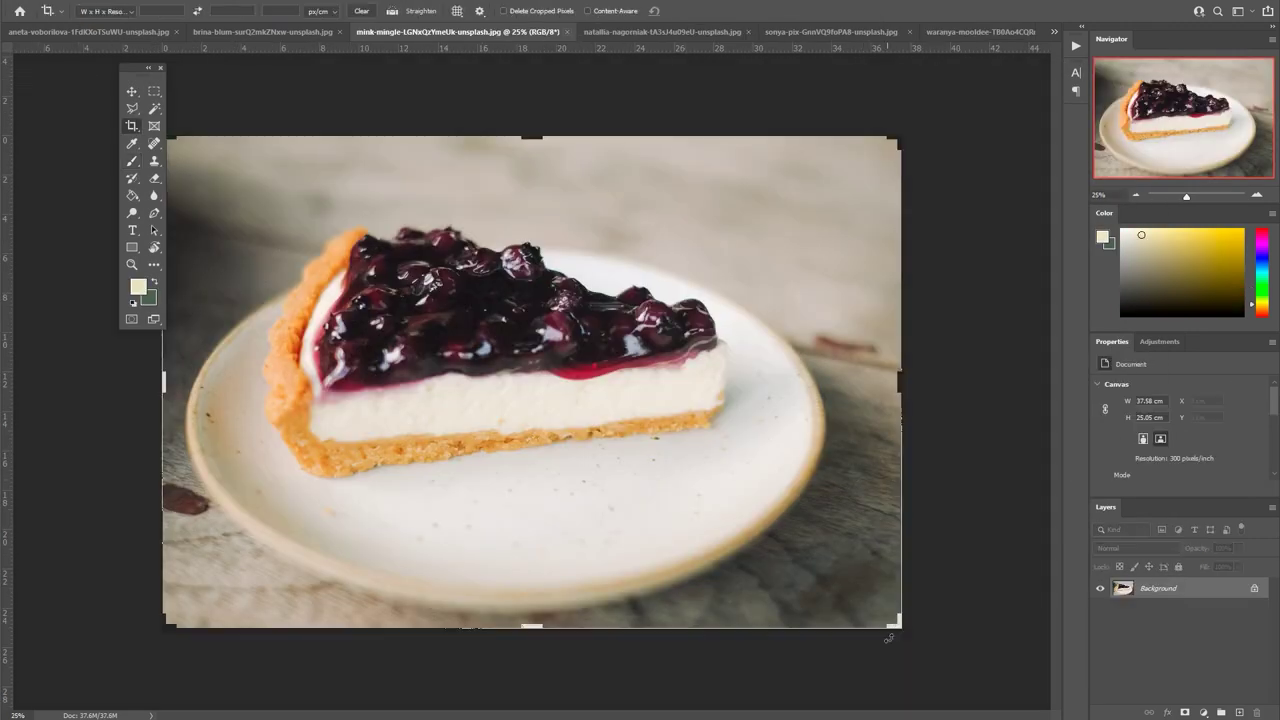
Crop the cheesecake photo tightly around the slice.
{"action": "left_click_drag", "start_coordinate": [888, 637], "coordinate": [816, 532]}
{"action": "left_click_drag", "start_coordinate": [251, 207], "coordinate": [300, 255]}
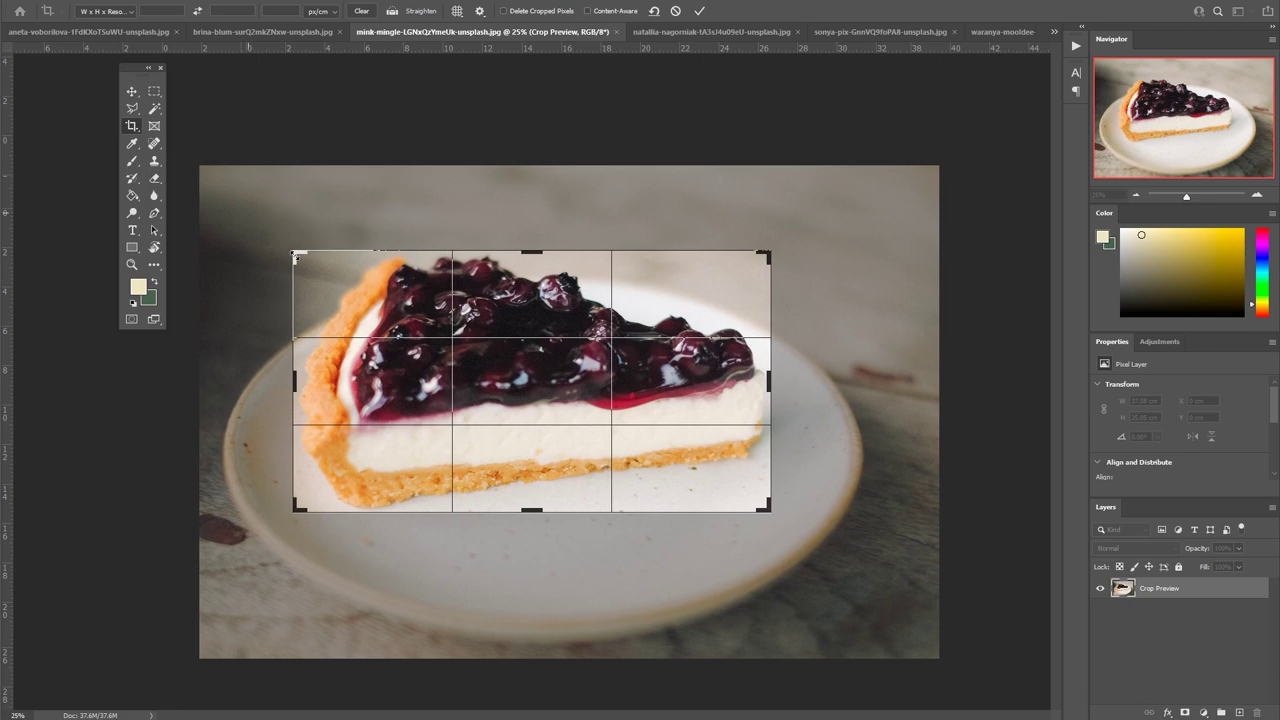
{"action": "key", "text": "Return"}
Start a Pen path along the berry top with the first curved anchors.
{"action": "scroll", "coordinate": [676, 275], "scroll_direction": "up", "scroll_amount": 3}
{"action": "key", "text": "p"}
{"action": "left_click_drag", "start_coordinate": [468, 354], "coordinate": [510, 356]}
{"action": "left_click", "coordinate": [568, 388]}
{"action": "mouse_move", "coordinate": [641, 343]}
{"action": "left_mouse_down"}
{"action": "mouse_move", "coordinate": [715, 350]}
{"action": "mouse_move", "coordinate": [681, 368]}
{"action": "left_mouse_up"}
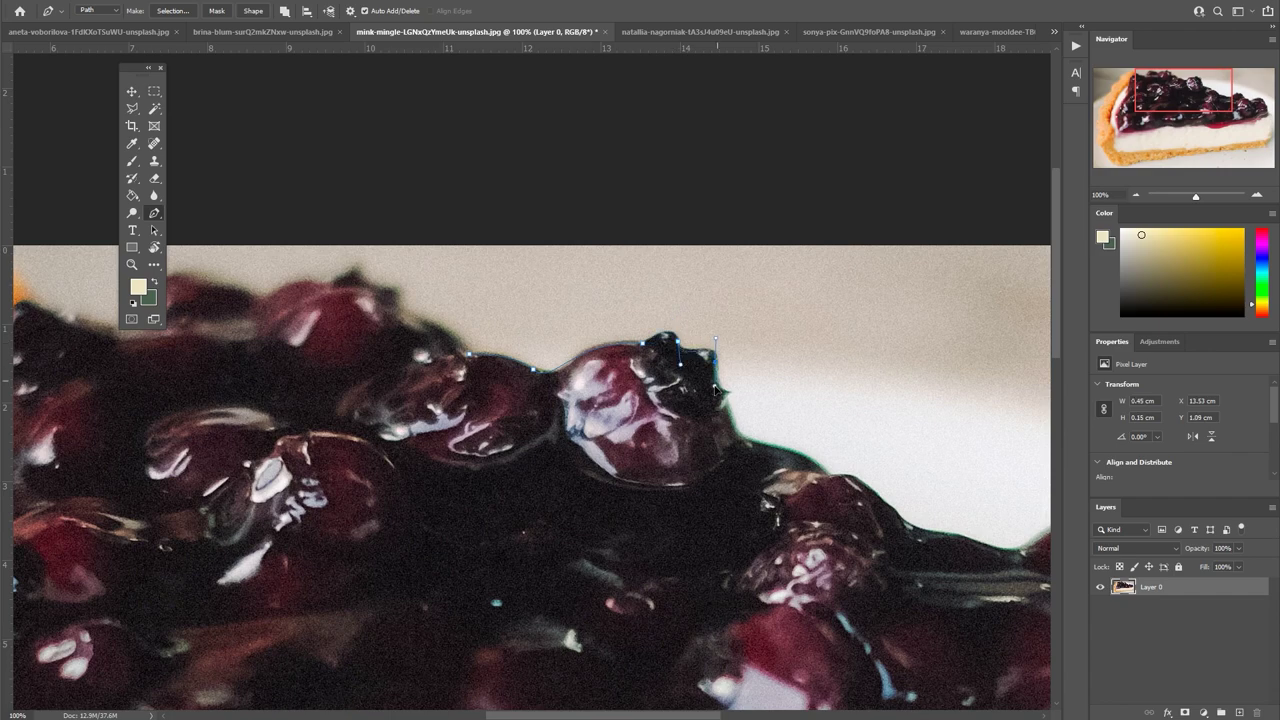
Extend the Pen path along the berry edge toward the slice's right end.
{"action": "scroll", "coordinate": [707, 395], "scroll_direction": "down", "scroll_amount": 1}
{"action": "scroll", "coordinate": [707, 395], "scroll_direction": "right", "scroll_amount": 3}
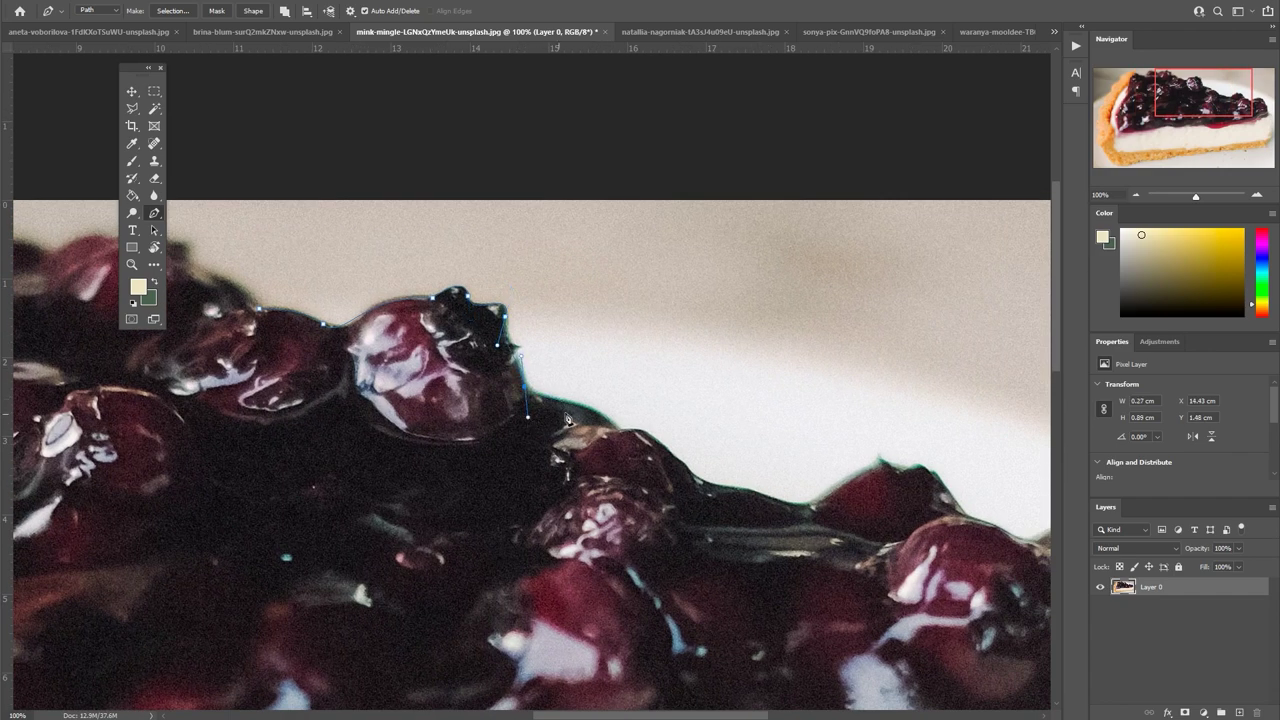
{"action": "scroll", "coordinate": [430, 290], "scroll_direction": "down", "scroll_amount": 3}
{"action": "scroll", "coordinate": [430, 290], "scroll_direction": "right", "scroll_amount": 4}
{"action": "scroll", "coordinate": [300, 310], "scroll_direction": "right", "scroll_amount": 1}
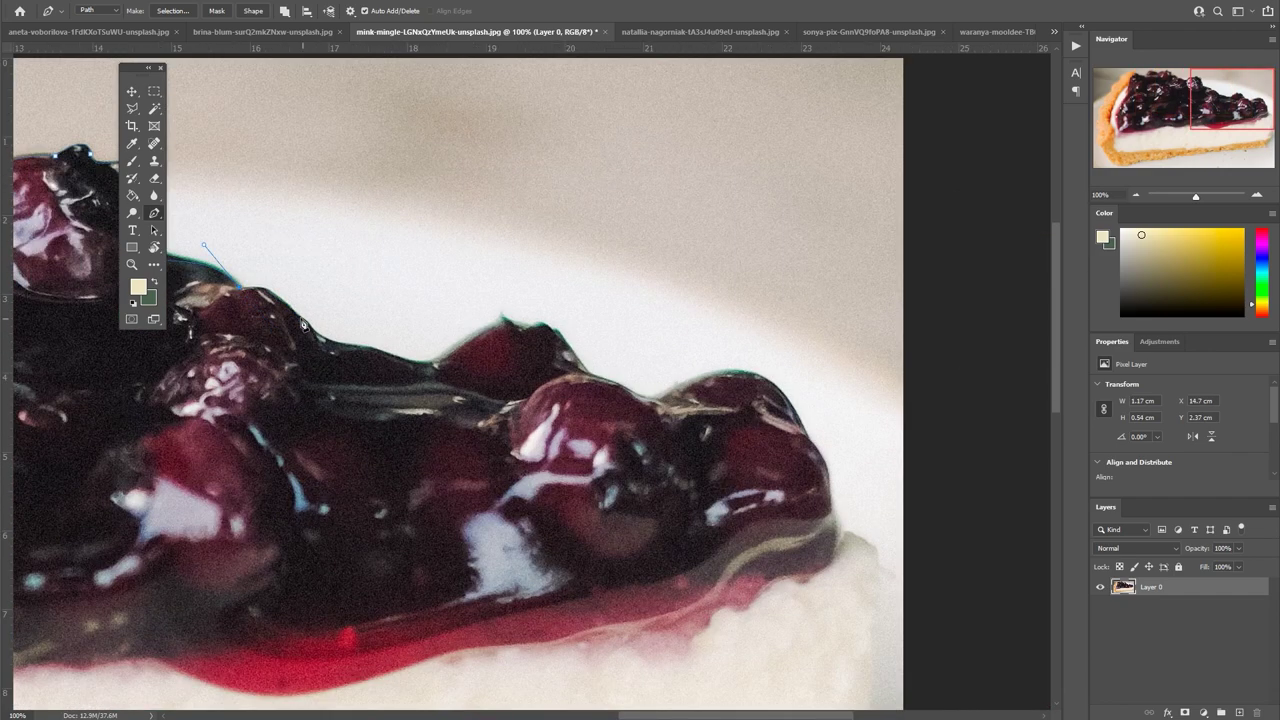
{"action": "left_click_drag", "start_coordinate": [416, 363], "coordinate": [450, 381]}
{"action": "left_click_drag", "start_coordinate": [520, 330], "coordinate": [653, 457]}
{"action": "left_click", "coordinate": [616, 381]}
{"action": "left_click_drag", "start_coordinate": [687, 379], "coordinate": [727, 345]}
{"action": "left_click_drag", "start_coordinate": [804, 430], "coordinate": [821, 478]}
{"action": "left_click_drag", "start_coordinate": [858, 431], "coordinate": [513, 276]}
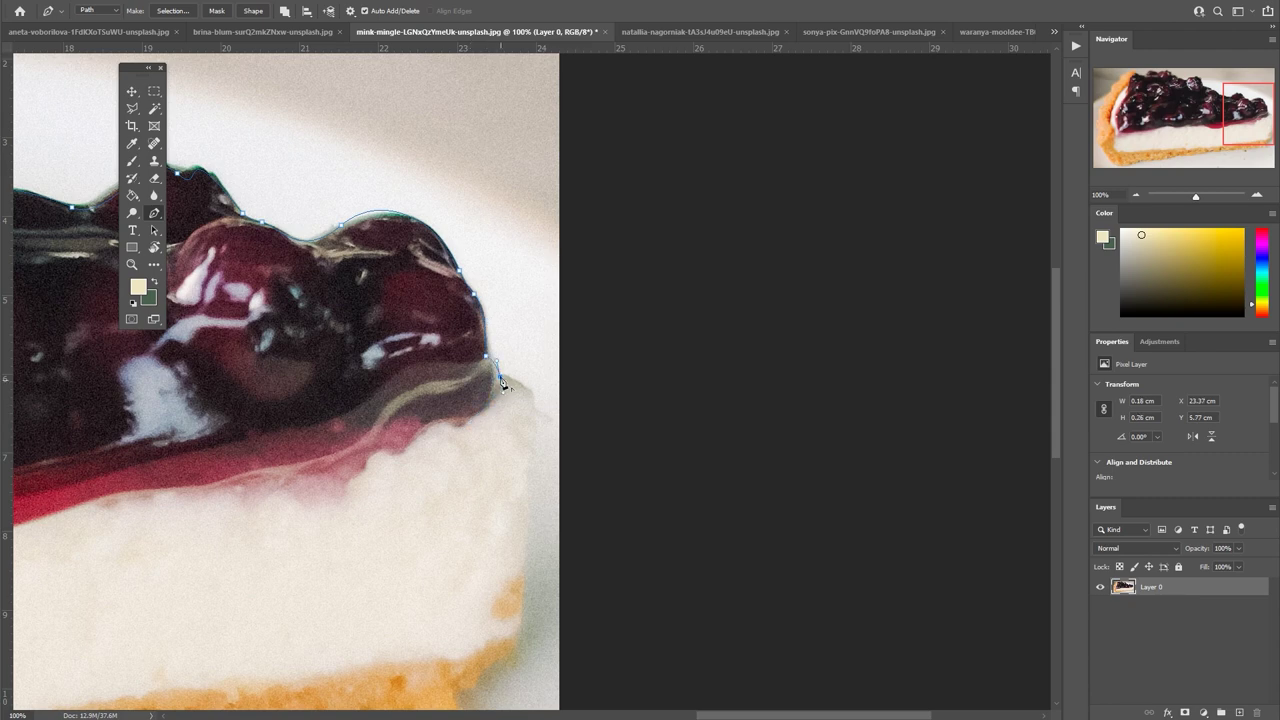
Trace down to the crust corner and along the crust bottom, redoing a misplaced anchor.
{"action": "mouse_move", "coordinate": [531, 452]}
{"action": "left_mouse_down"}
{"action": "mouse_move", "coordinate": [526, 489]}
{"action": "mouse_move", "coordinate": [735, 218]}
{"action": "left_mouse_up"}
{"action": "left_click_drag", "start_coordinate": [722, 380], "coordinate": [735, 377]}
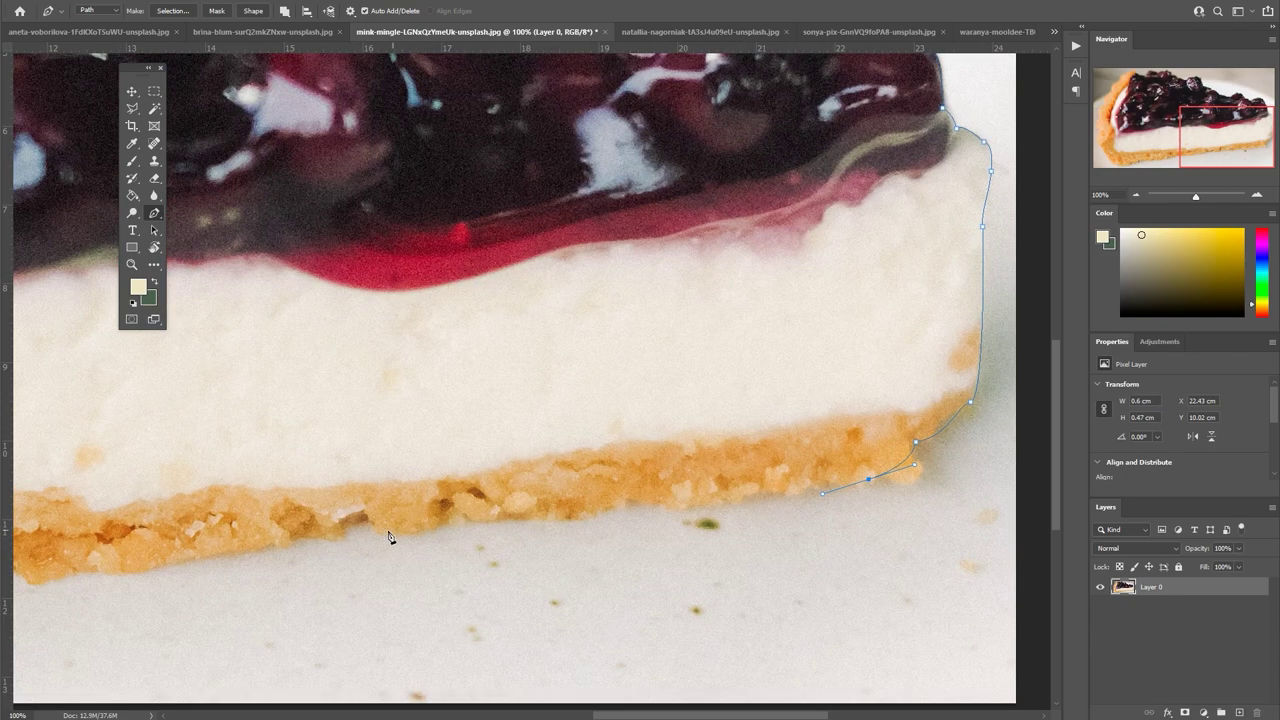
{"action": "left_click_drag", "start_coordinate": [375, 505], "coordinate": [412, 527]}
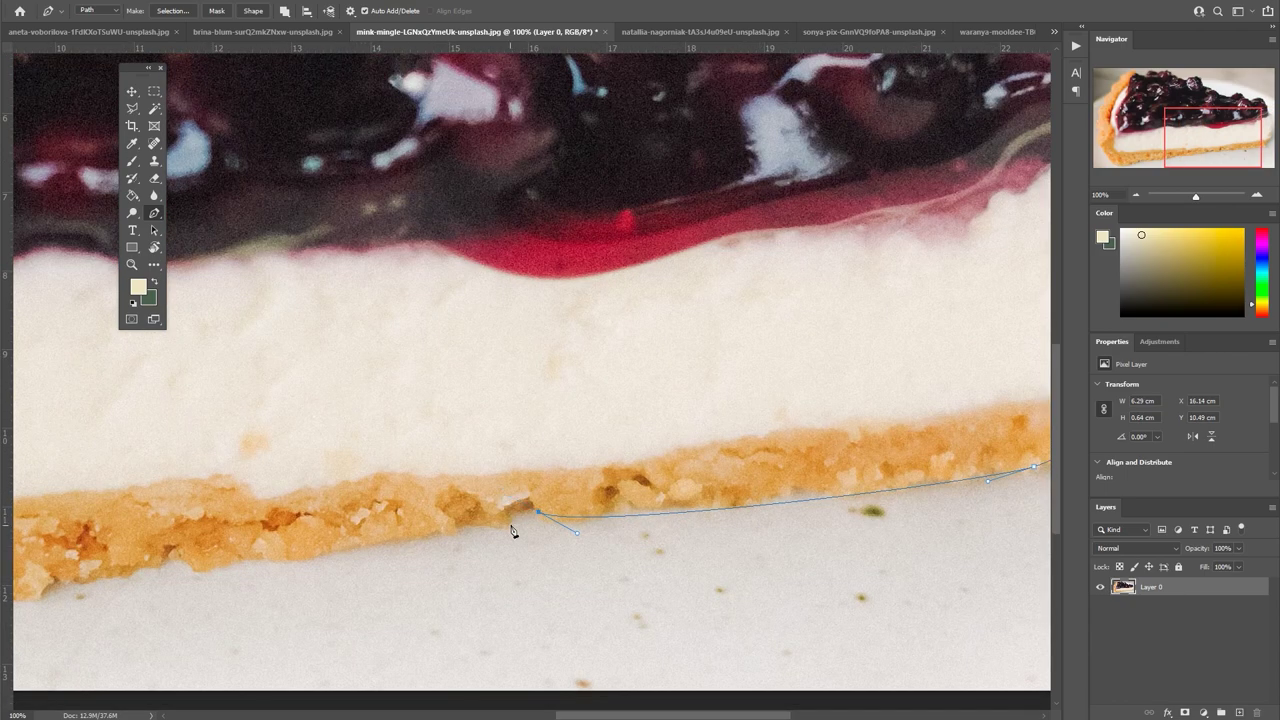
{"action": "left_click_drag", "start_coordinate": [440, 543], "coordinate": [678, 532]}
{"action": "mouse_move", "coordinate": [504, 546]}
{"action": "left_mouse_down"}
{"action": "mouse_move", "coordinate": [477, 530]}
{"action": "mouse_move", "coordinate": [640, 537]}
{"action": "left_mouse_up"}
{"action": "mouse_move", "coordinate": [352, 570]}
{"action": "left_mouse_down"}
{"action": "mouse_move", "coordinate": [516, 540]}
{"action": "mouse_move", "coordinate": [478, 510]}
{"action": "mouse_move", "coordinate": [614, 546]}
{"action": "left_mouse_up"}
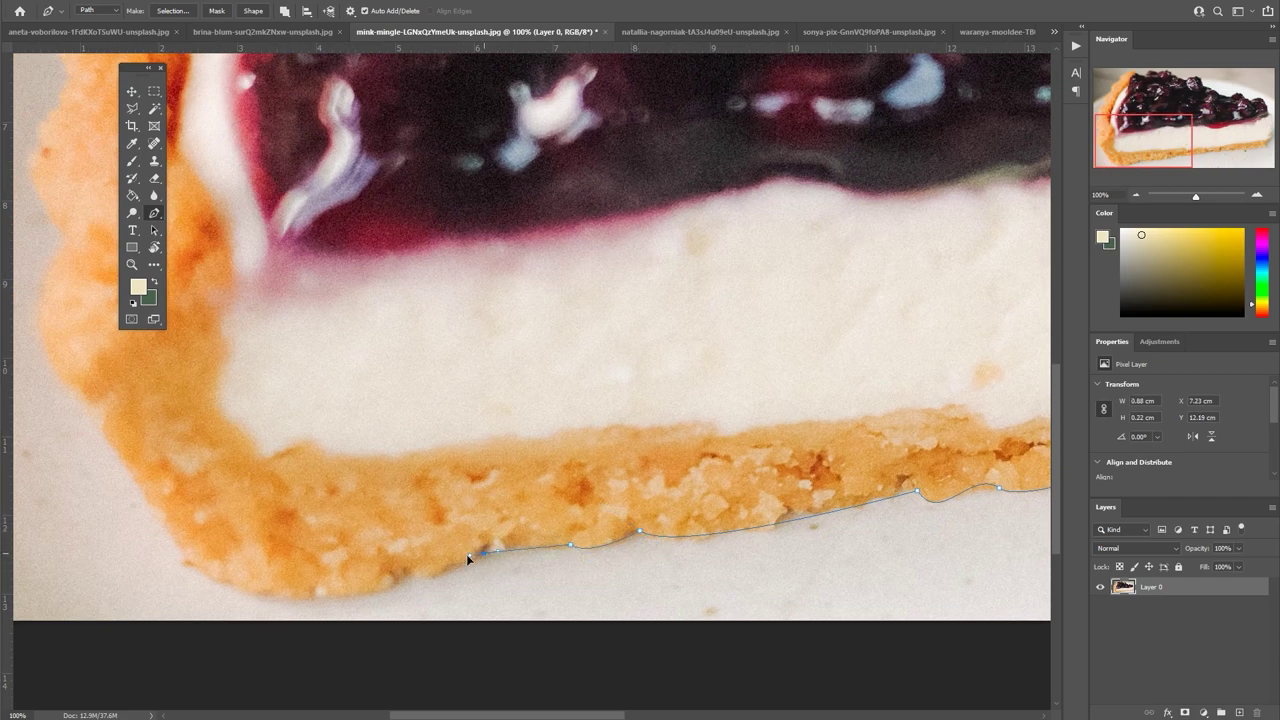
{"action": "left_click_drag", "start_coordinate": [468, 560], "coordinate": [568, 539]}
{"action": "mouse_move", "coordinate": [324, 550]}
{"action": "left_mouse_down"}
{"action": "mouse_move", "coordinate": [232, 482]}
{"action": "mouse_move", "coordinate": [469, 544]}
{"action": "left_mouse_up"}
{"action": "mouse_move", "coordinate": [432, 430]}
{"action": "left_mouse_down"}
{"action": "mouse_move", "coordinate": [445, 448]}
{"action": "mouse_move", "coordinate": [380, 354]}
{"action": "left_mouse_up"}
{"action": "key", "text": "ctrl+z"}
{"action": "left_click_drag", "start_coordinate": [495, 529], "coordinate": [461, 458]}
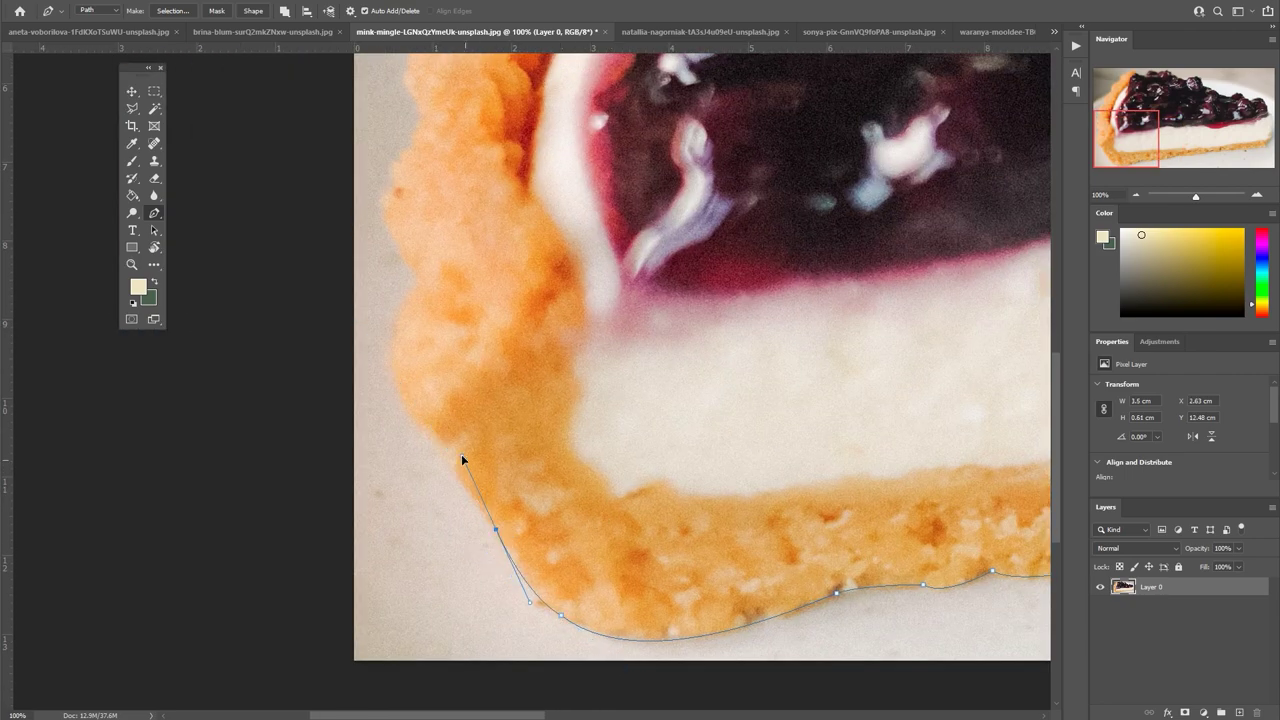
Trace up the crust's left side and over its top onto the topping edge.
{"action": "mouse_move", "coordinate": [396, 360]}
{"action": "left_mouse_down"}
{"action": "mouse_move", "coordinate": [399, 320]}
{"action": "mouse_move", "coordinate": [510, 494]}
{"action": "left_mouse_up"}
{"action": "mouse_move", "coordinate": [504, 311]}
{"action": "left_mouse_down"}
{"action": "mouse_move", "coordinate": [496, 300]}
{"action": "mouse_move", "coordinate": [420, 494]}
{"action": "left_mouse_up"}
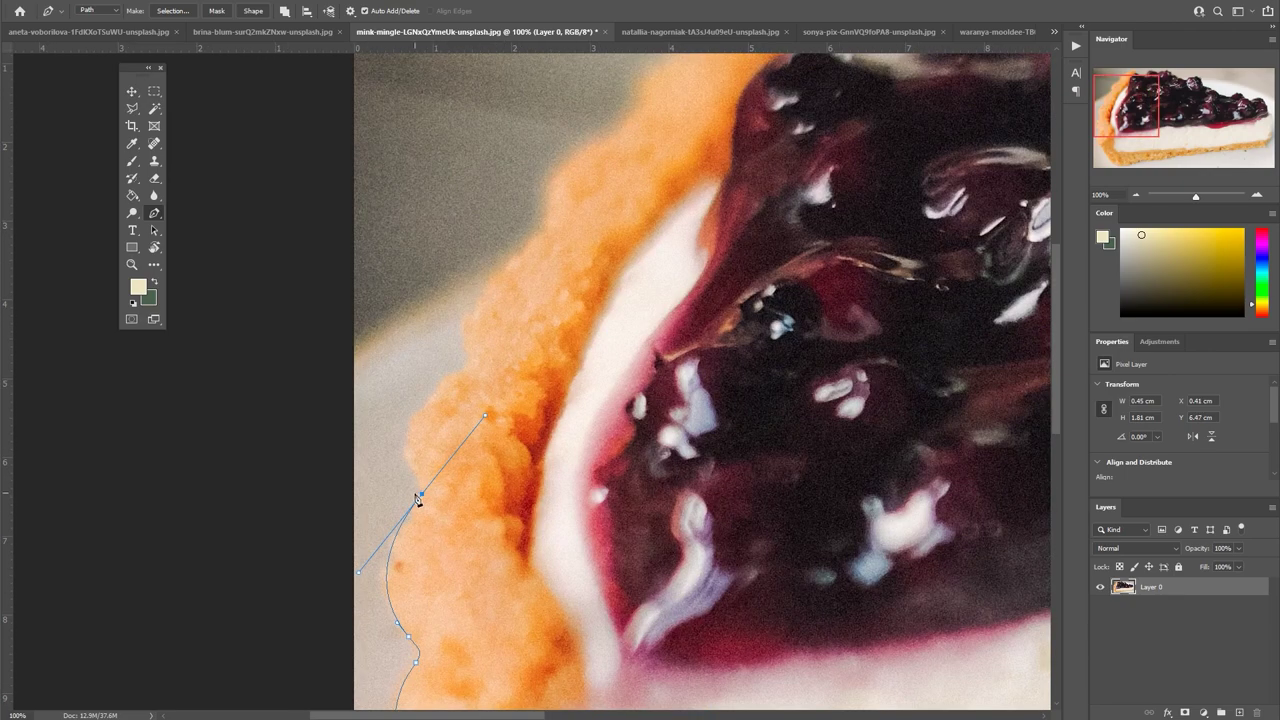
{"action": "left_click_drag", "start_coordinate": [468, 357], "coordinate": [379, 517]}
{"action": "left_click_drag", "start_coordinate": [394, 432], "coordinate": [516, 355]}
{"action": "left_click_drag", "start_coordinate": [458, 396], "coordinate": [388, 518]}
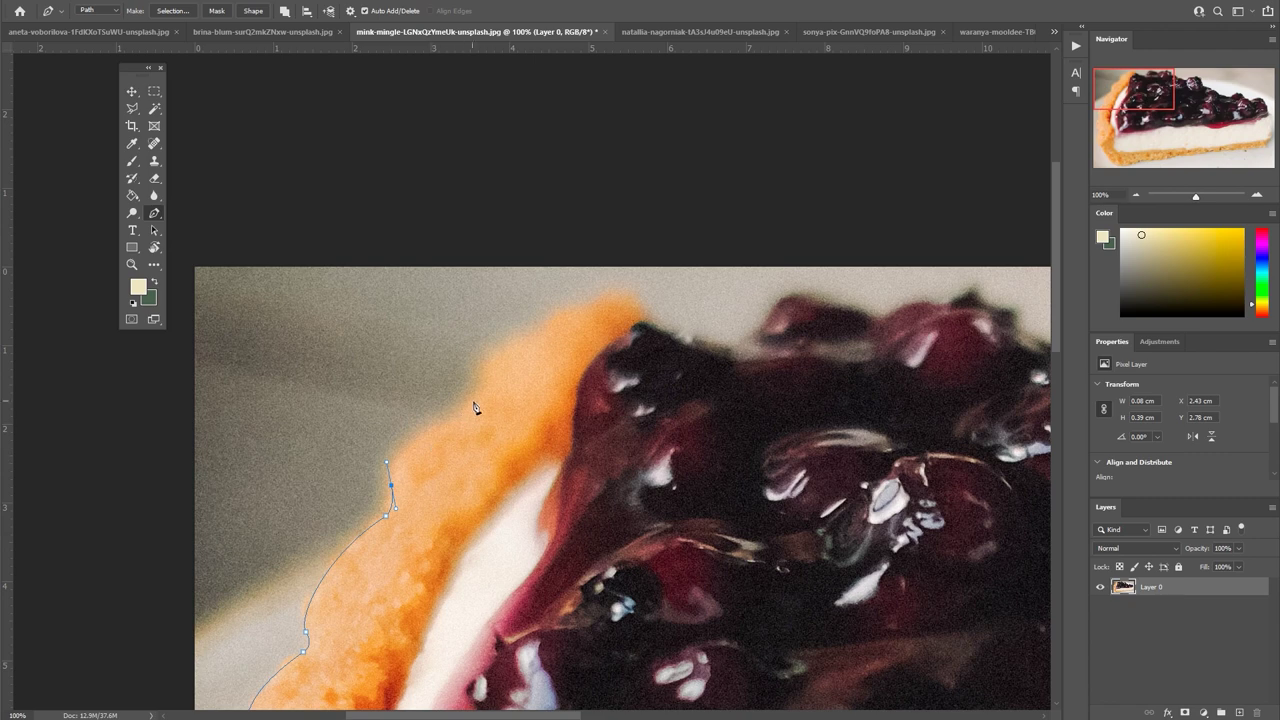
{"action": "left_click_drag", "start_coordinate": [393, 498], "coordinate": [189, 620]}
{"action": "left_click_drag", "start_coordinate": [383, 431], "coordinate": [529, 376]}
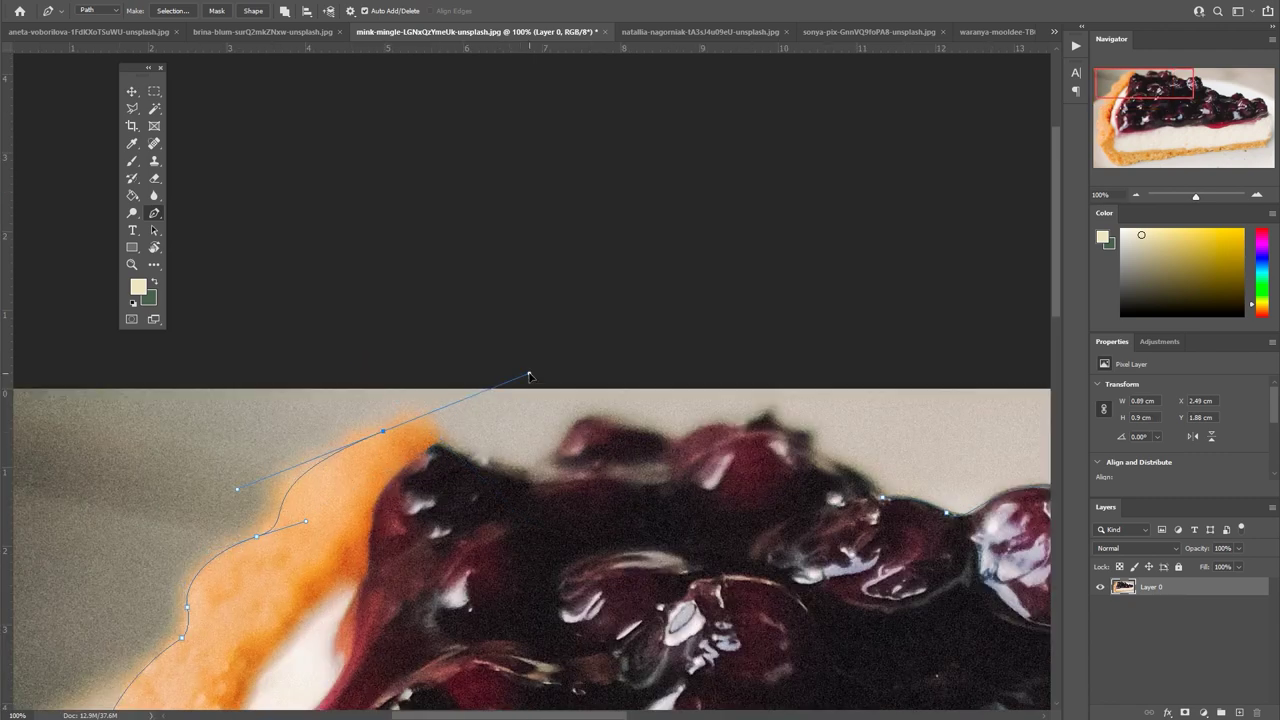
{"action": "left_click", "coordinate": [384, 432], "text": "alt"}
{"action": "left_click_drag", "start_coordinate": [441, 443], "coordinate": [447, 484]}
{"action": "left_click_drag", "start_coordinate": [743, 432], "coordinate": [398, 440]}
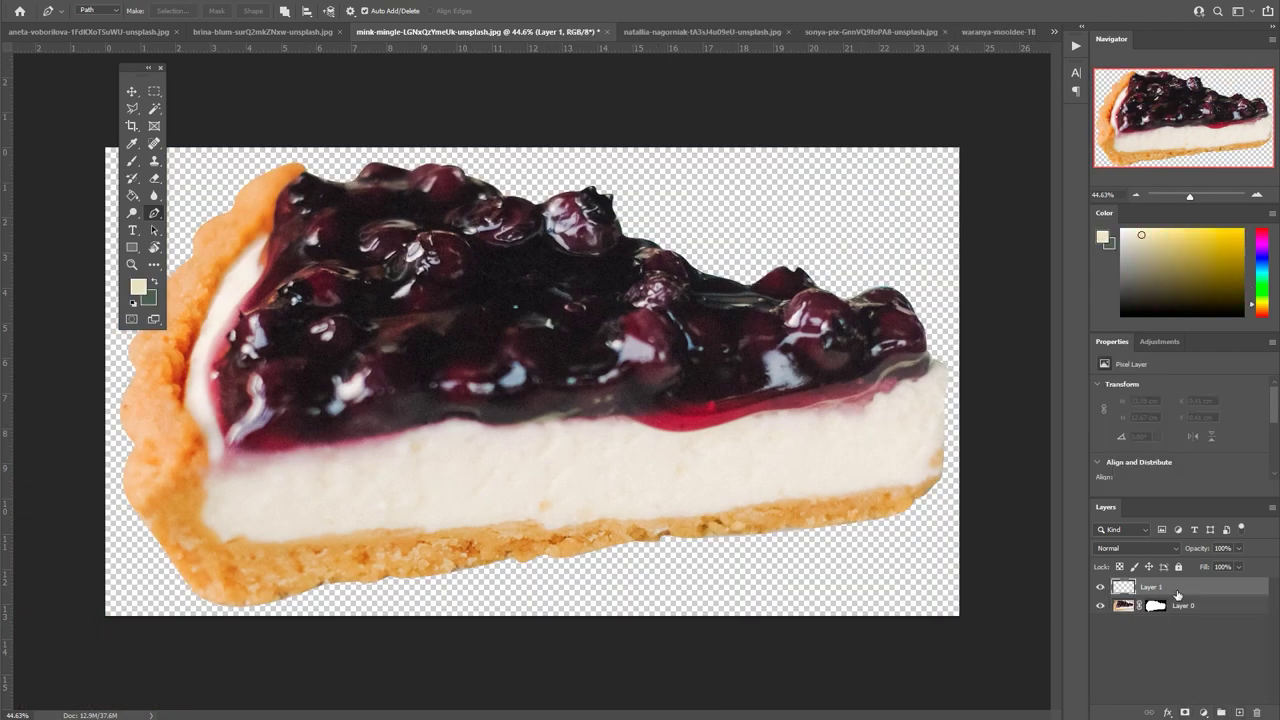
Put the green layer behind the tart and paint away the teal rim on the topping mask.
{"action": "left_click_drag", "start_coordinate": [1156, 609], "coordinate": [1155, 588]}
{"action": "left_click", "coordinate": [1156, 588]}
{"action": "key", "text": "d"}
{"action": "key", "text": "b"}
{"action": "scroll", "coordinate": [766, 547], "scroll_direction": "up", "scroll_amount": 5}
{"action": "scroll", "coordinate": [766, 547], "scroll_direction": "up", "scroll_amount": 3}
{"action": "scroll", "coordinate": [791, 500], "scroll_direction": "down", "scroll_amount": 2}
{"action": "scroll", "coordinate": [534, 534], "scroll_direction": "left", "scroll_amount": 2}
{"action": "scroll", "coordinate": [466, 557], "scroll_direction": "left", "scroll_amount": 2}
{"action": "scroll", "coordinate": [633, 548], "scroll_direction": "left", "scroll_amount": 2}
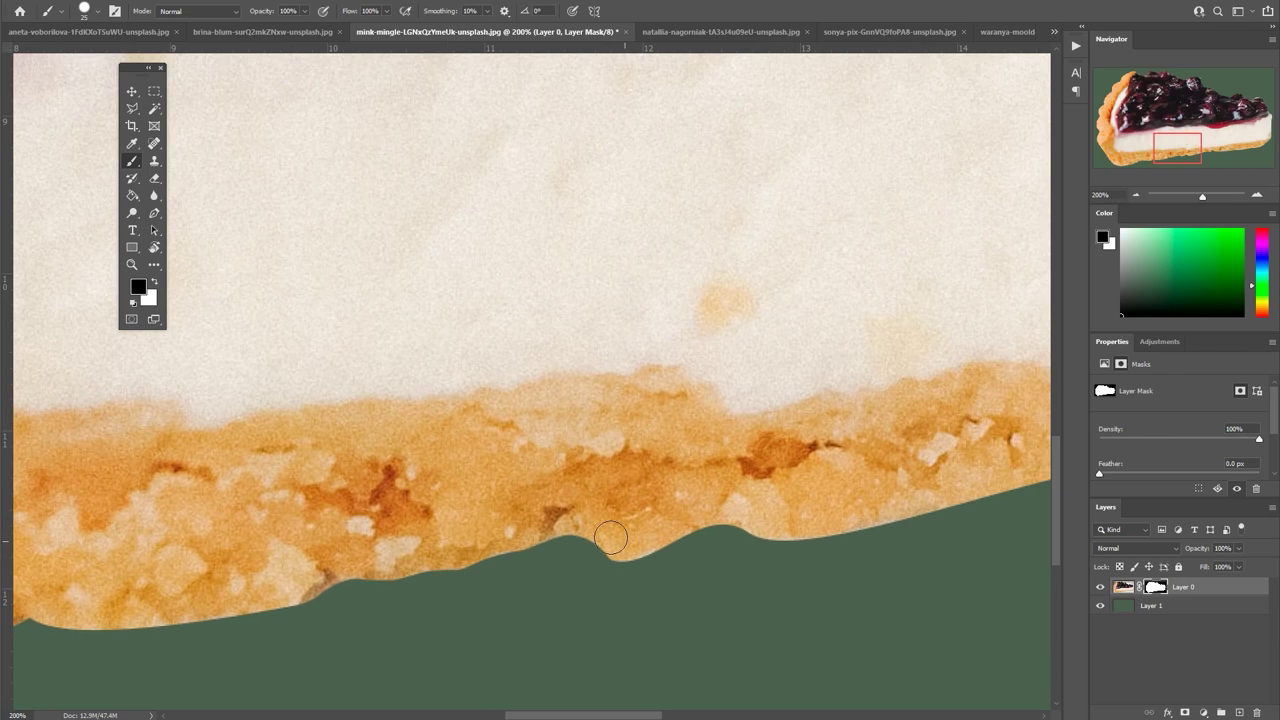
{"action": "scroll", "coordinate": [480, 560], "scroll_direction": "left", "scroll_amount": 5}
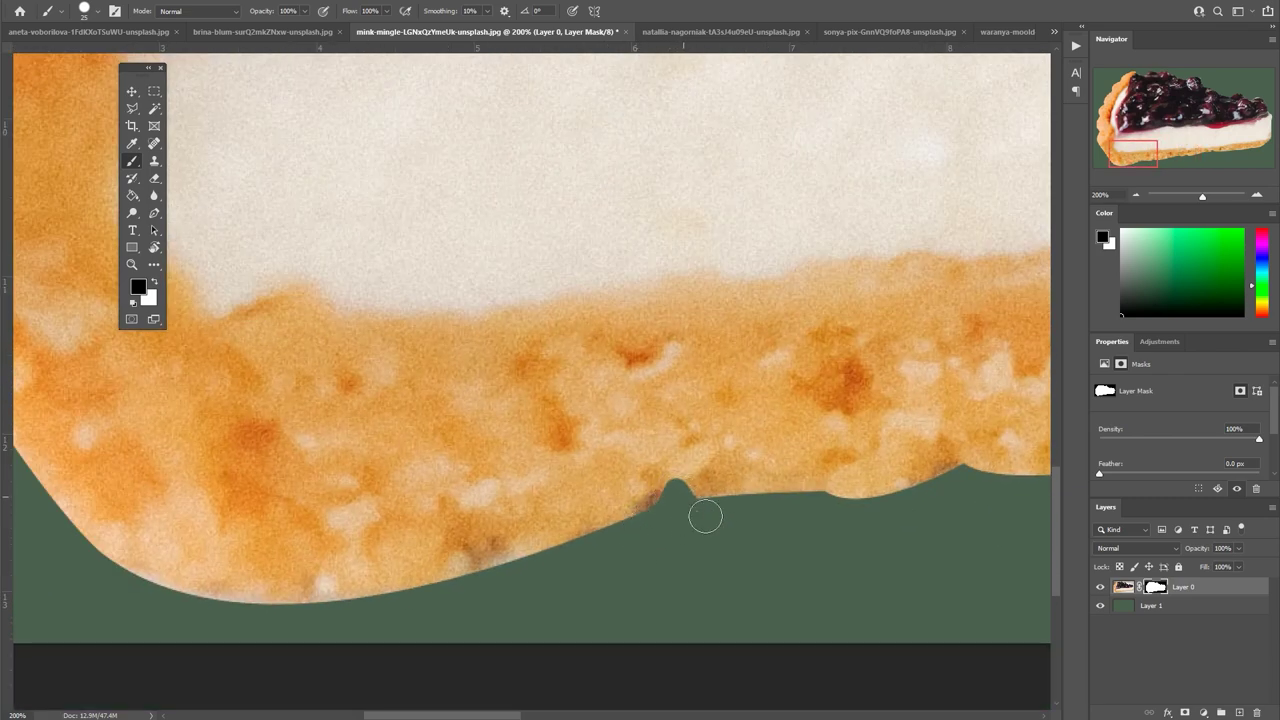
{"action": "scroll", "coordinate": [600, 540], "scroll_direction": "left", "scroll_amount": 2}
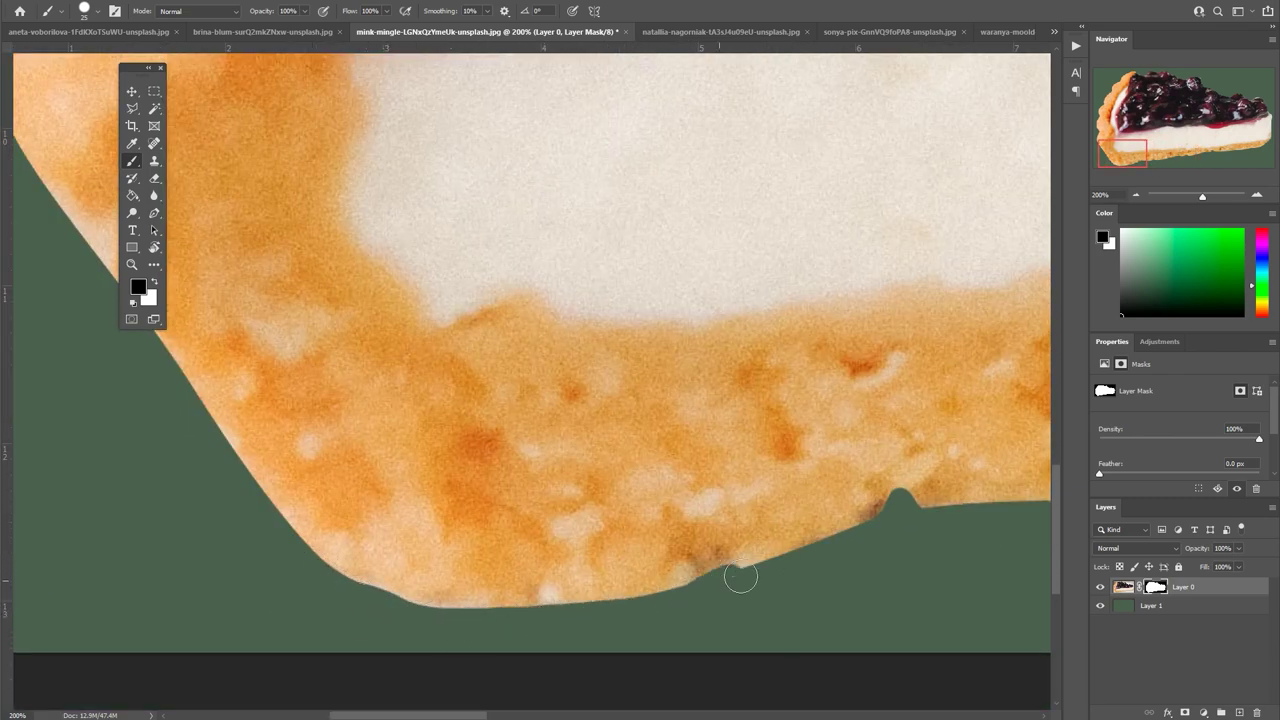
{"action": "scroll", "coordinate": [299, 389], "scroll_direction": "left", "scroll_amount": 3}
{"action": "scroll", "coordinate": [299, 389], "scroll_direction": "up", "scroll_amount": 3}
{"action": "scroll", "coordinate": [299, 389], "scroll_direction": "up", "scroll_amount": 3}
{"action": "scroll", "coordinate": [407, 497], "scroll_direction": "up", "scroll_amount": 3}
{"action": "scroll", "coordinate": [323, 443], "scroll_direction": "up", "scroll_amount": 3}
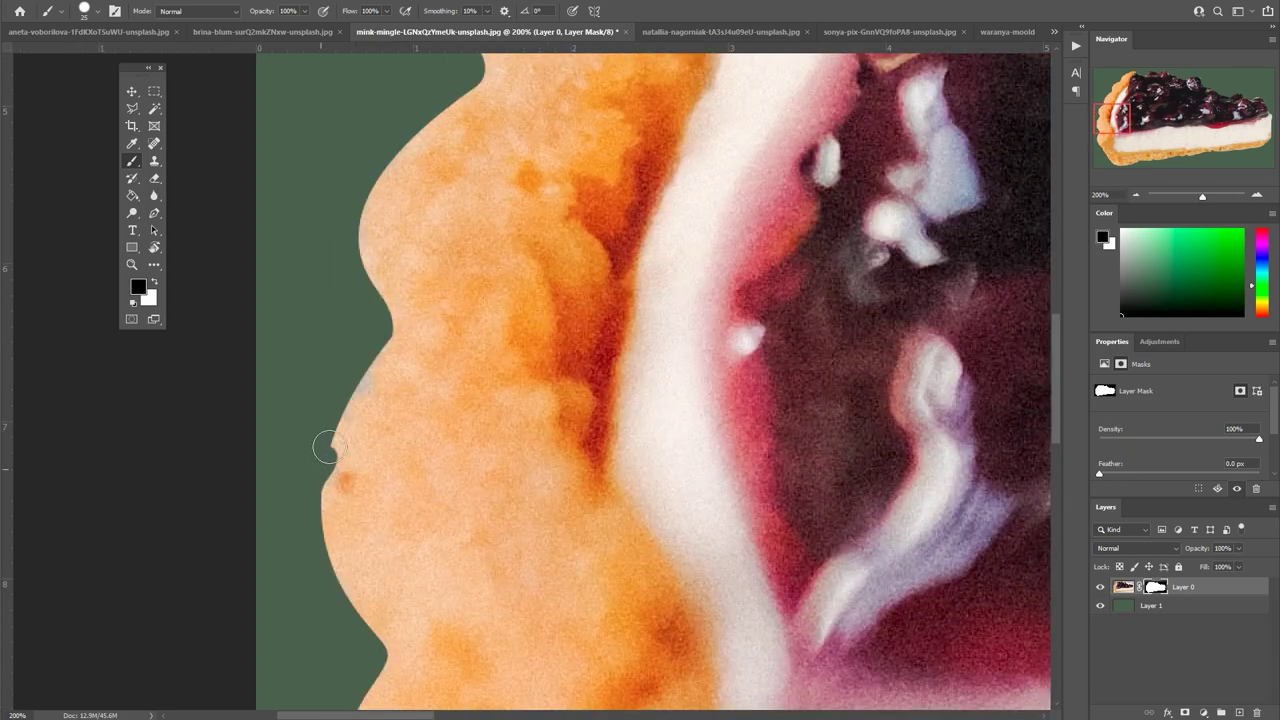
{"action": "scroll", "coordinate": [322, 450], "scroll_direction": "up", "scroll_amount": 3}
{"action": "scroll", "coordinate": [334, 349], "scroll_direction": "up", "scroll_amount": 3}
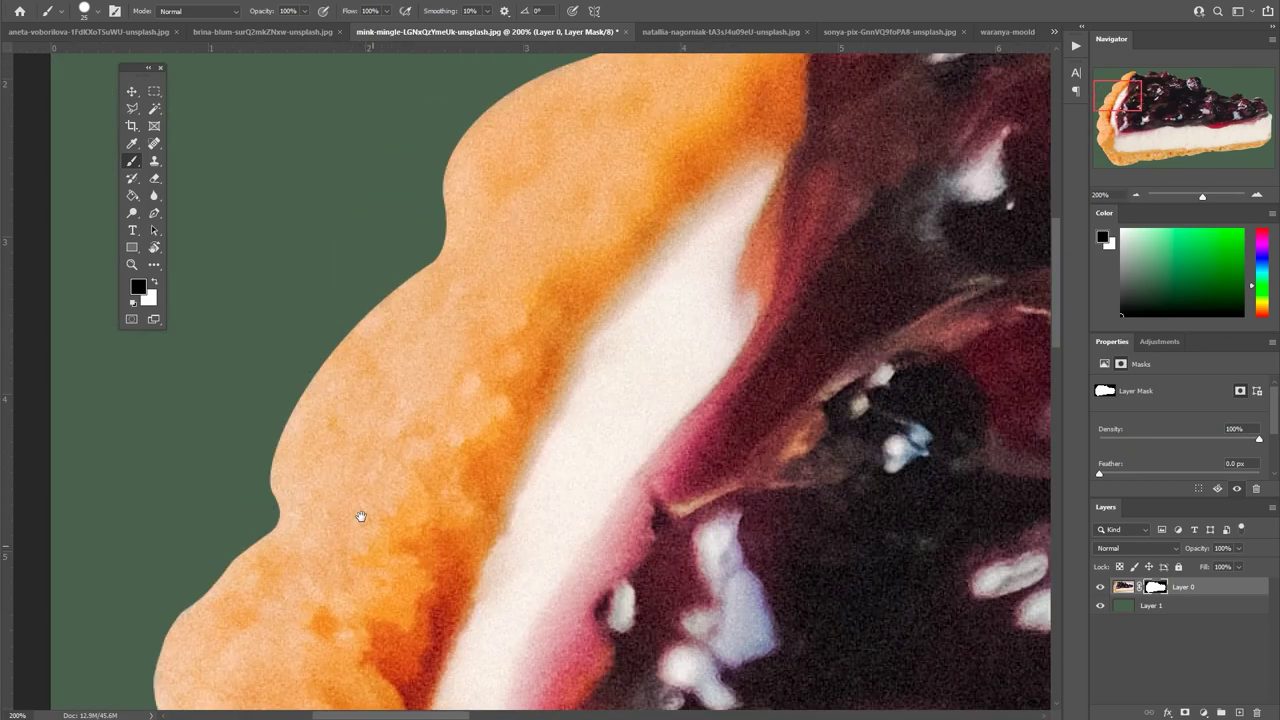
{"action": "scroll", "coordinate": [360, 517], "scroll_direction": "up", "scroll_amount": 3}
{"action": "scroll", "coordinate": [485, 307], "scroll_direction": "right", "scroll_amount": 3}
{"action": "scroll", "coordinate": [520, 360], "scroll_direction": "right", "scroll_amount": 3}
{"action": "scroll", "coordinate": [520, 360], "scroll_direction": "up", "scroll_amount": 1}
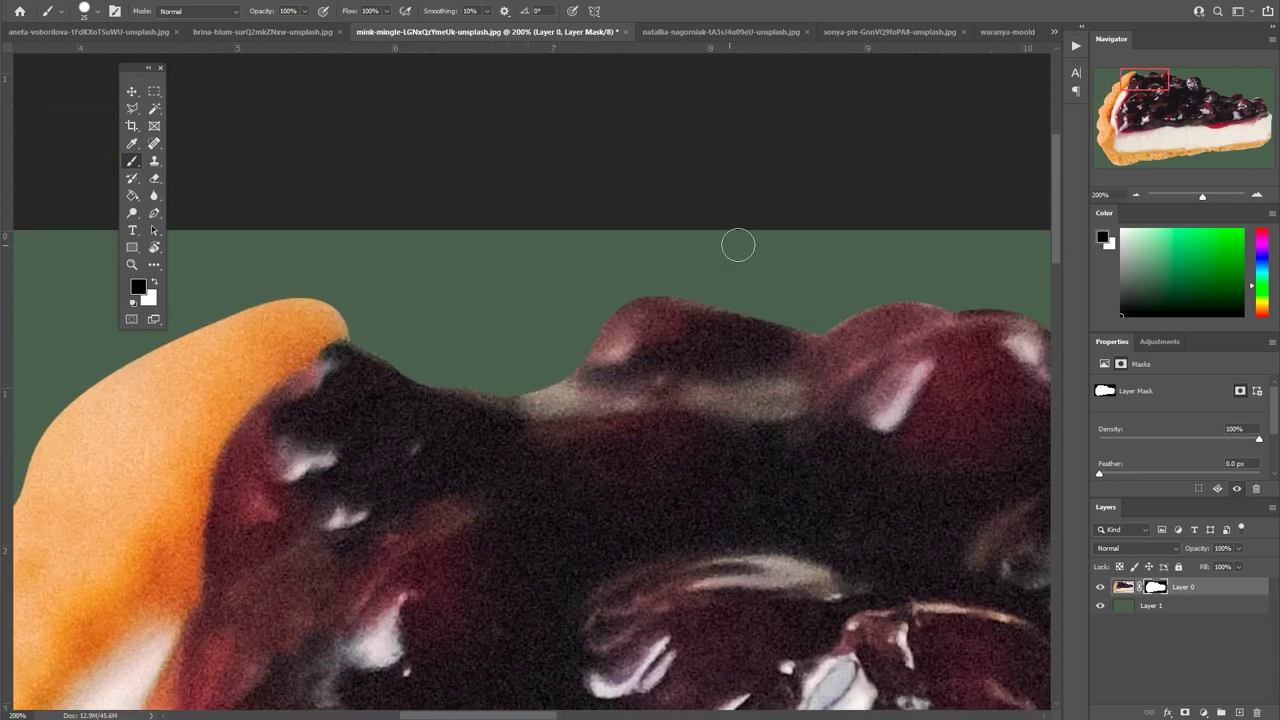
{"action": "scroll", "coordinate": [640, 300], "scroll_direction": "right", "scroll_amount": 2}
{"action": "scroll", "coordinate": [640, 300], "scroll_direction": "up", "scroll_amount": 1}
{"action": "scroll", "coordinate": [660, 342], "scroll_direction": "right", "scroll_amount": 3}
{"action": "scroll", "coordinate": [660, 342], "scroll_direction": "down", "scroll_amount": 1}
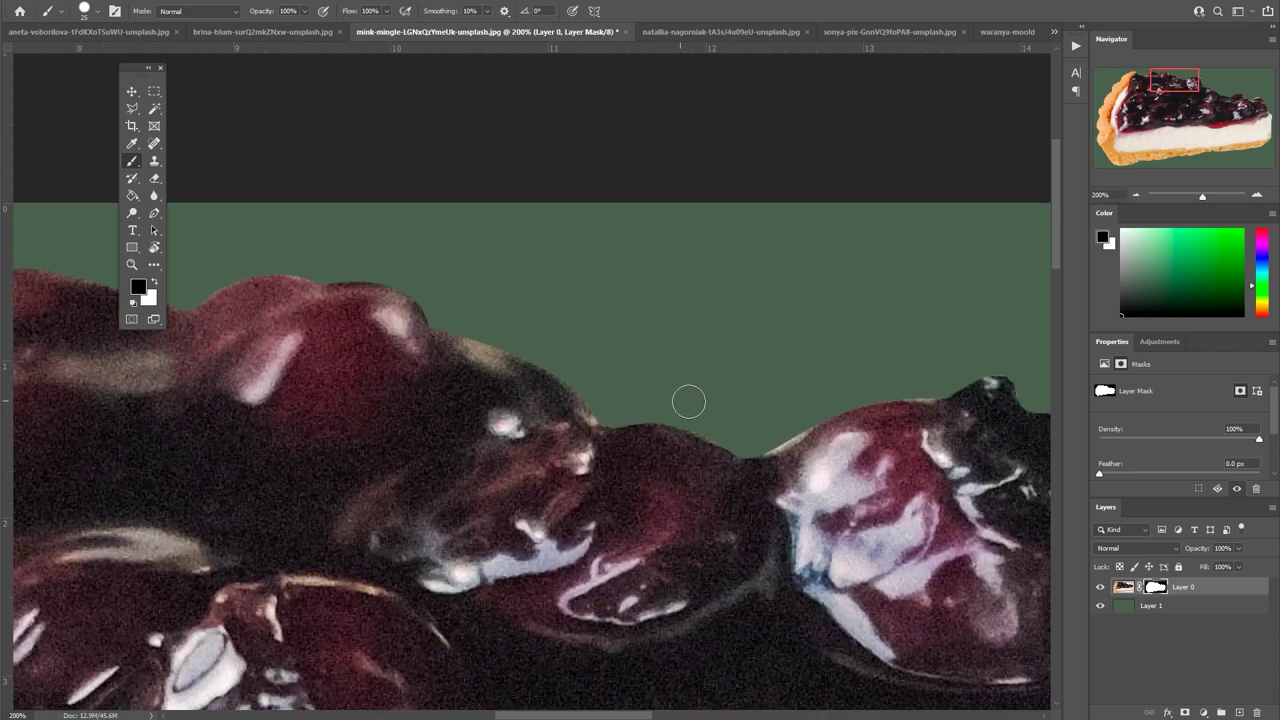
{"action": "scroll", "coordinate": [691, 397], "scroll_direction": "right", "scroll_amount": 3}
{"action": "scroll", "coordinate": [702, 383], "scroll_direction": "right", "scroll_amount": 3}
{"action": "scroll", "coordinate": [702, 383], "scroll_direction": "up", "scroll_amount": 1}
{"action": "scroll", "coordinate": [634, 380], "scroll_direction": "right", "scroll_amount": 3}
{"action": "scroll", "coordinate": [634, 380], "scroll_direction": "down", "scroll_amount": 1}
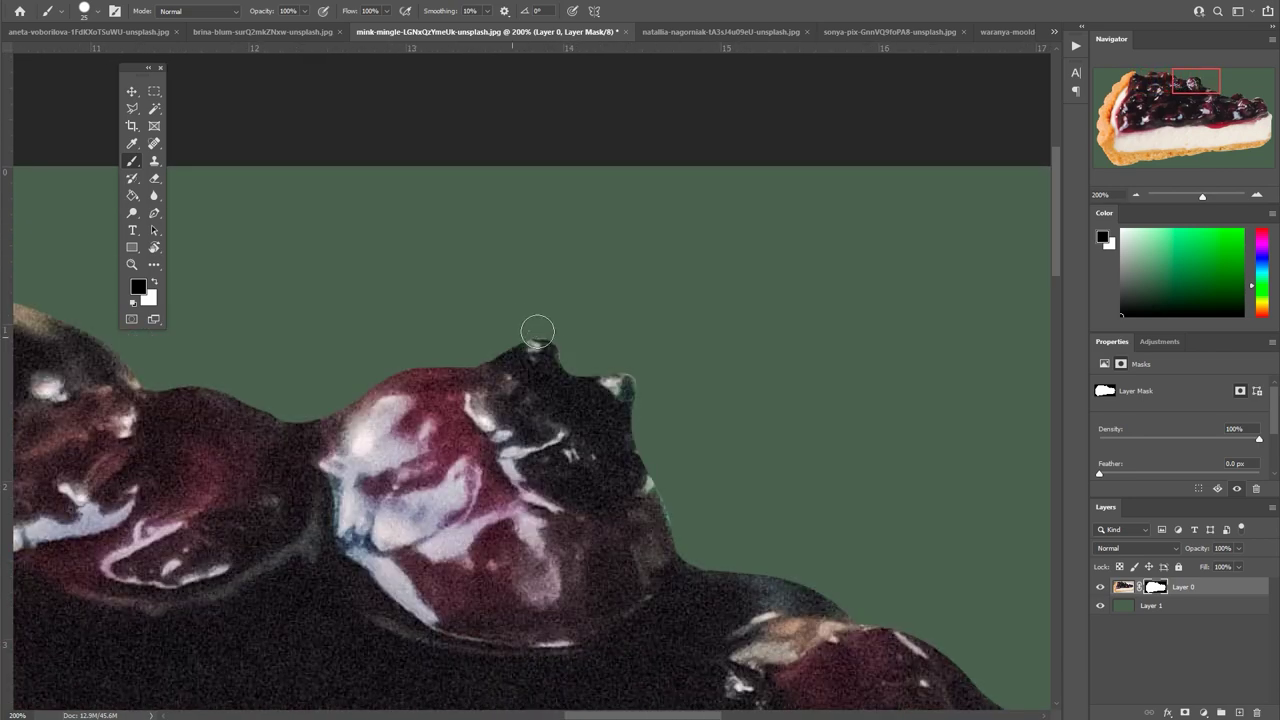
{"action": "scroll", "coordinate": [734, 460], "scroll_direction": "right", "scroll_amount": 3}
{"action": "scroll", "coordinate": [734, 460], "scroll_direction": "down", "scroll_amount": 1}
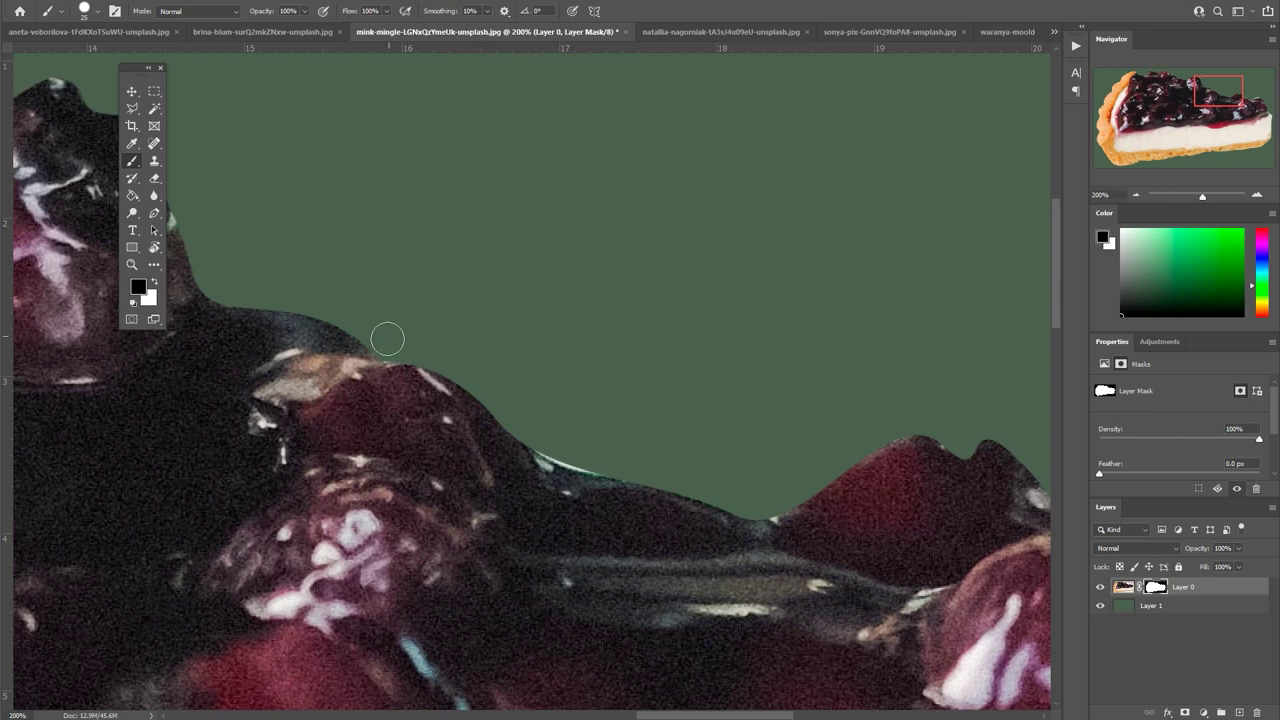
{"action": "scroll", "coordinate": [386, 337], "scroll_direction": "right", "scroll_amount": 3}
{"action": "scroll", "coordinate": [386, 337], "scroll_direction": "down", "scroll_amount": 1}
{"action": "scroll", "coordinate": [577, 397], "scroll_direction": "right", "scroll_amount": 3}
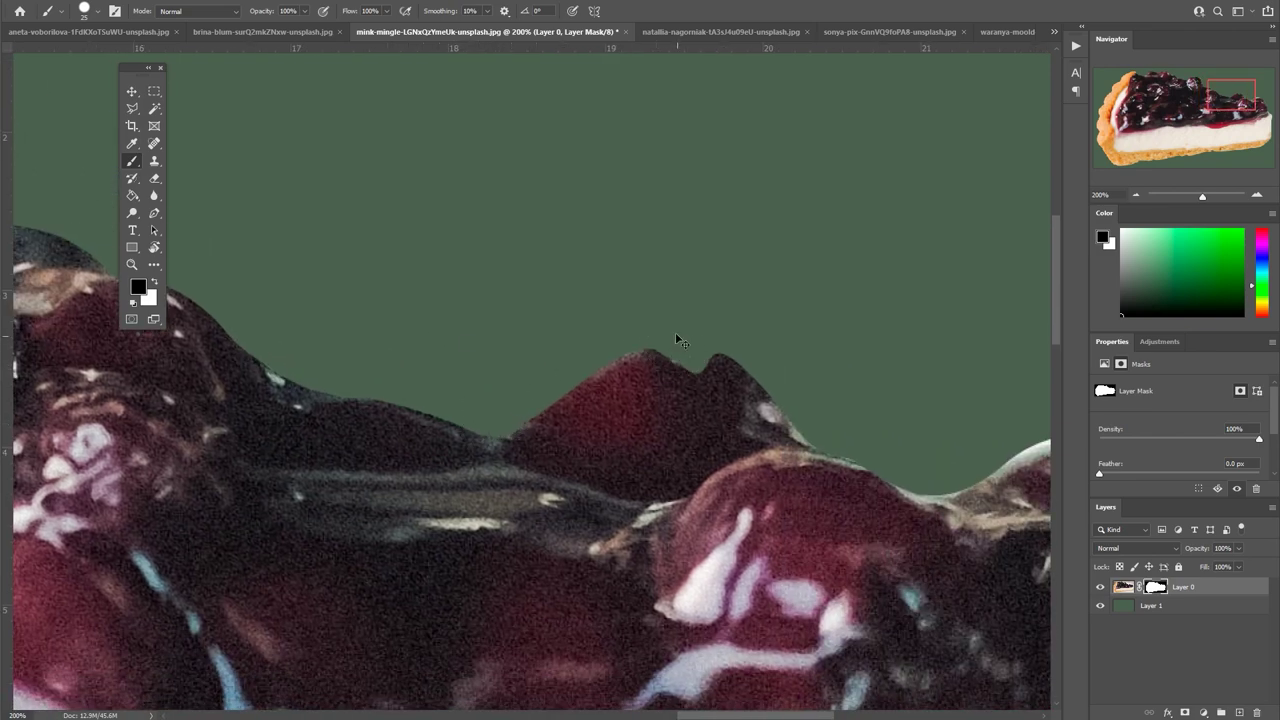
{"action": "scroll", "coordinate": [680, 340], "scroll_direction": "right", "scroll_amount": 3}
{"action": "scroll", "coordinate": [680, 340], "scroll_direction": "down", "scroll_amount": 1}
{"action": "left_click_drag", "start_coordinate": [433, 394], "coordinate": [770, 398]}
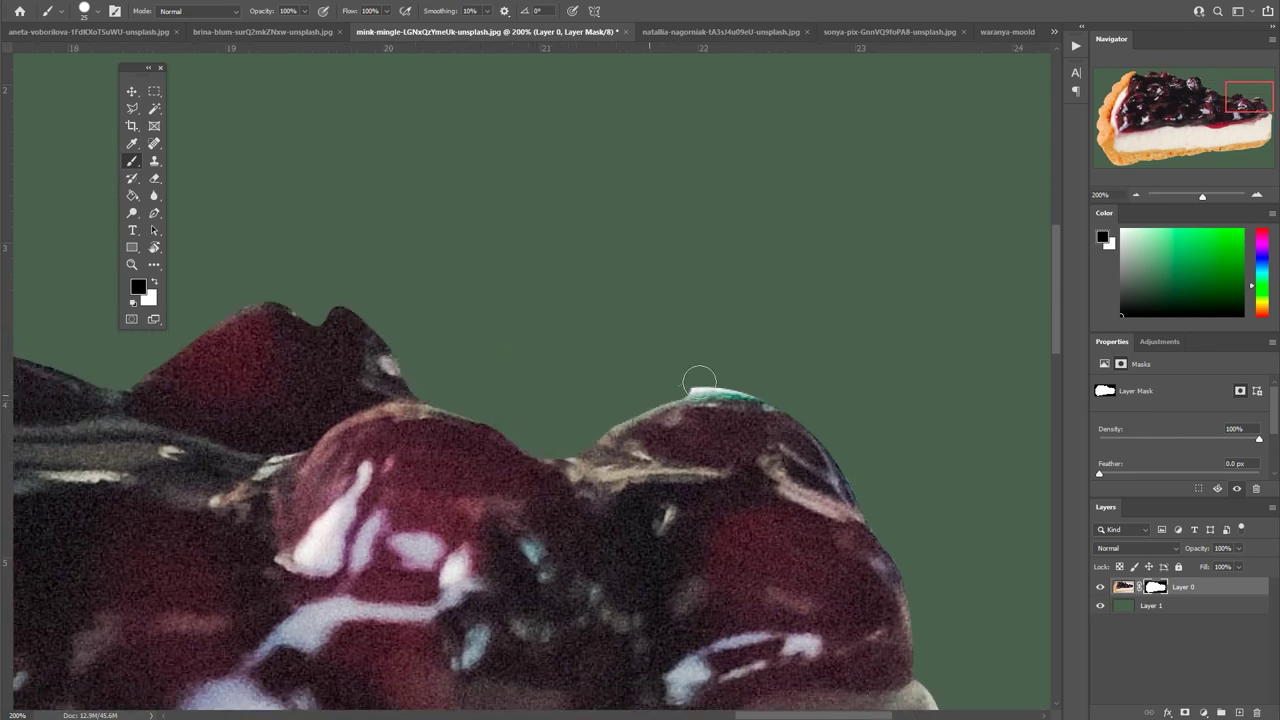
Trim the mask fringe along the cream edges and smooth the crust's lower edge.
{"action": "scroll", "coordinate": [476, 280], "scroll_direction": "right", "scroll_amount": 3}
{"action": "scroll", "coordinate": [476, 280], "scroll_direction": "down", "scroll_amount": 1}
{"action": "scroll", "coordinate": [476, 280], "scroll_direction": "down", "scroll_amount": 4}
{"action": "scroll", "coordinate": [476, 280], "scroll_direction": "left", "scroll_amount": 1}
{"action": "mouse_move", "coordinate": [643, 337]}
{"action": "left_mouse_down"}
{"action": "mouse_move", "coordinate": [714, 400]}
{"action": "mouse_move", "coordinate": [741, 503]}
{"action": "left_mouse_up"}
{"action": "scroll", "coordinate": [743, 479], "scroll_direction": "down", "scroll_amount": 5}
{"action": "scroll", "coordinate": [743, 479], "scroll_direction": "left", "scroll_amount": 1}
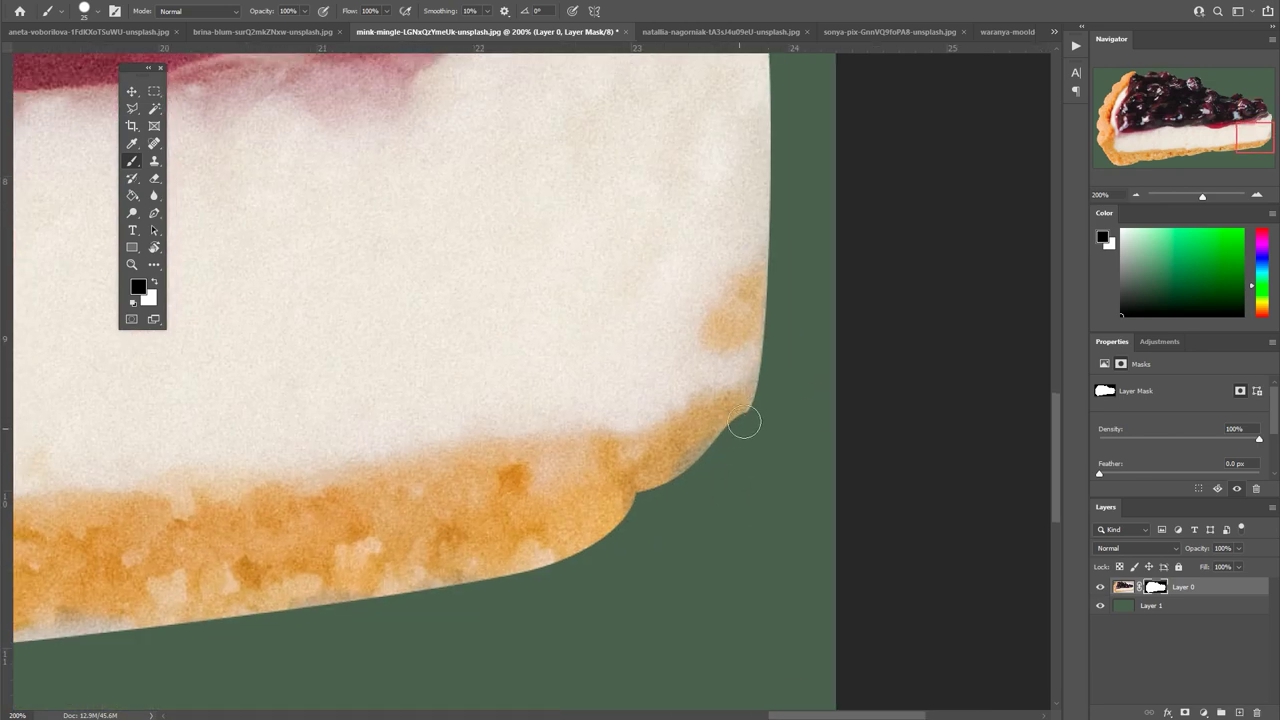
{"action": "mouse_move", "coordinate": [774, 353]}
{"action": "left_mouse_down"}
{"action": "mouse_move", "coordinate": [731, 443]}
{"action": "mouse_move", "coordinate": [665, 495]}
{"action": "left_mouse_up"}
{"action": "scroll", "coordinate": [757, 514], "scroll_direction": "left", "scroll_amount": 5}
{"action": "scroll", "coordinate": [443, 551], "scroll_direction": "down", "scroll_amount": 1}
{"action": "left_click_drag", "start_coordinate": [443, 551], "coordinate": [680, 543]}
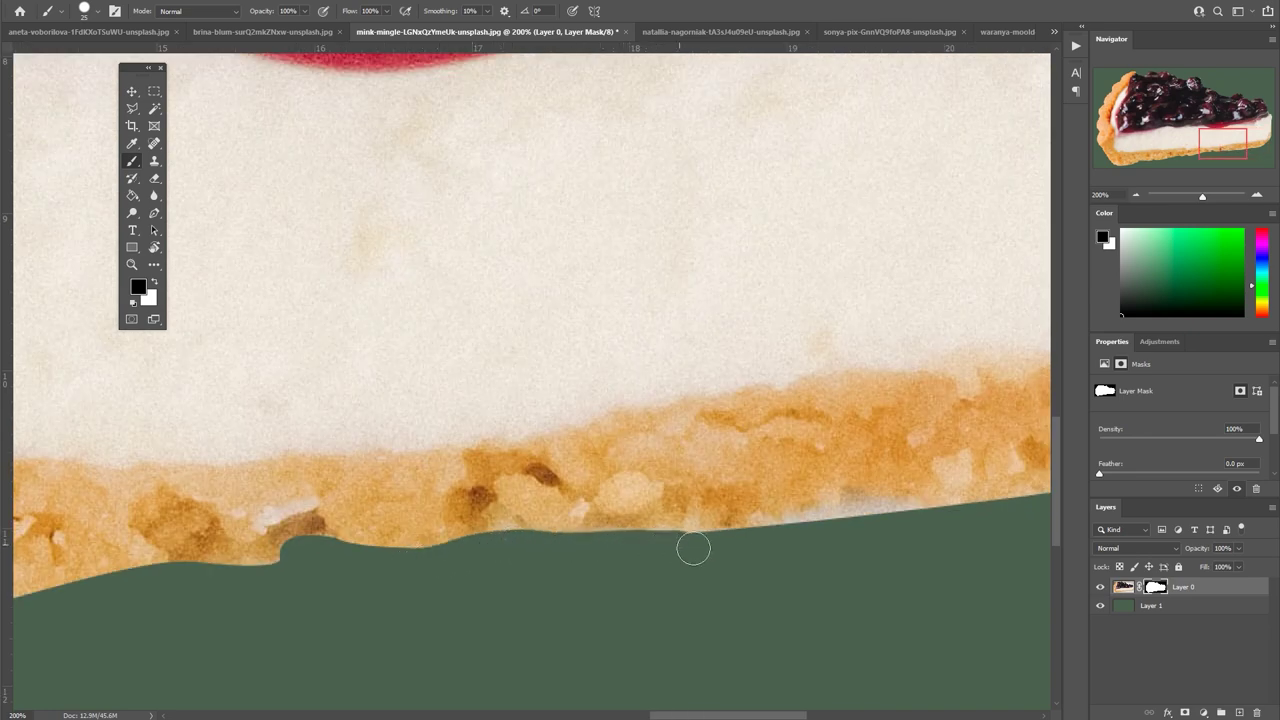
{"action": "scroll", "coordinate": [680, 543], "scroll_direction": "right", "scroll_amount": 5}
{"action": "scroll", "coordinate": [680, 543], "scroll_direction": "up", "scroll_amount": 1}
{"action": "mouse_move", "coordinate": [450, 586]}
{"action": "left_mouse_down"}
{"action": "mouse_move", "coordinate": [571, 560]}
{"action": "mouse_move", "coordinate": [406, 604]}
{"action": "left_mouse_up"}
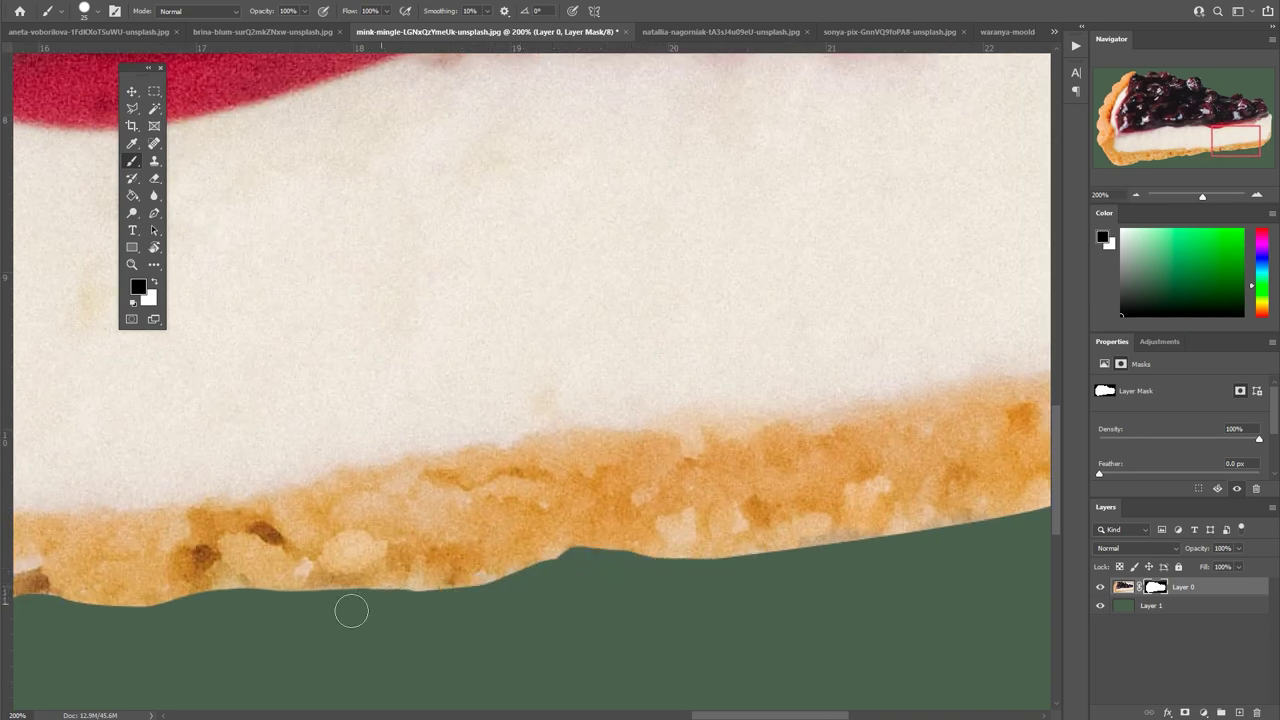
Hide the green backdrop and export the tart cutout as a transparent PNG-24.
{"action": "key", "text": "ctrl+0"}
{"action": "left_click", "coordinate": [1100, 605]}
{"action": "key", "text": "ctrl+alt+shift+s"}
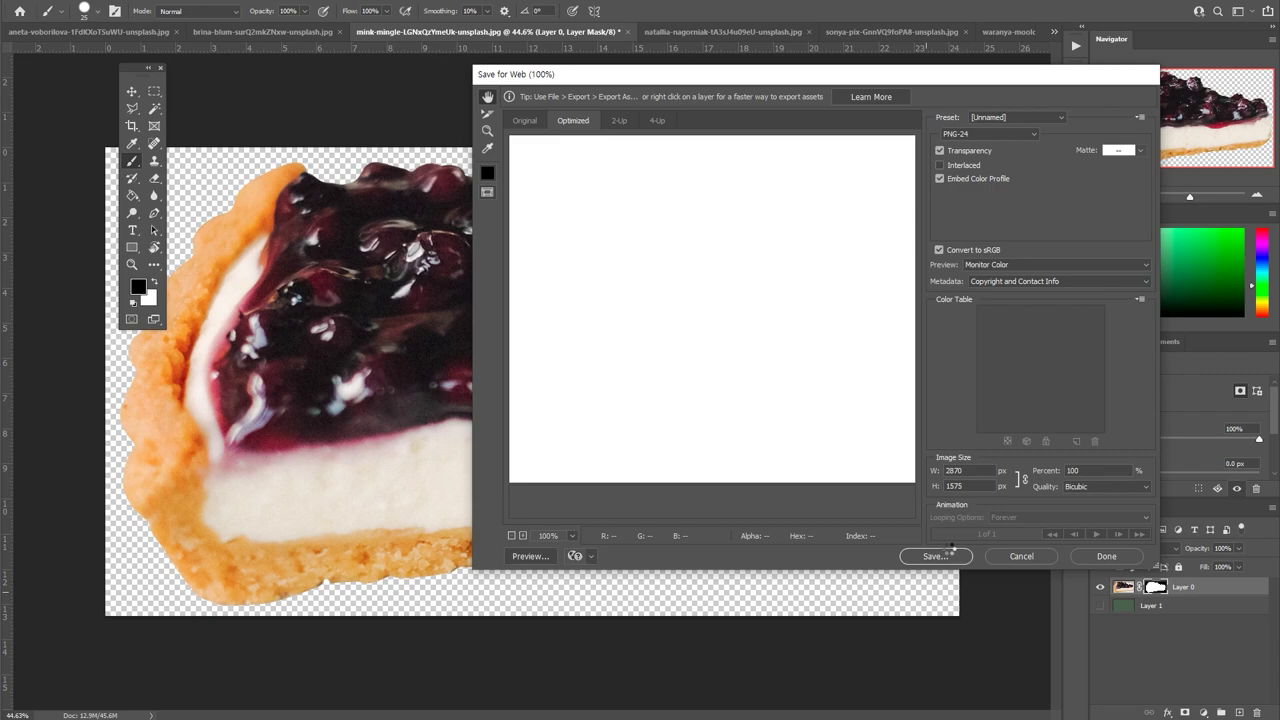
{"action": "key", "text": "Escape"}
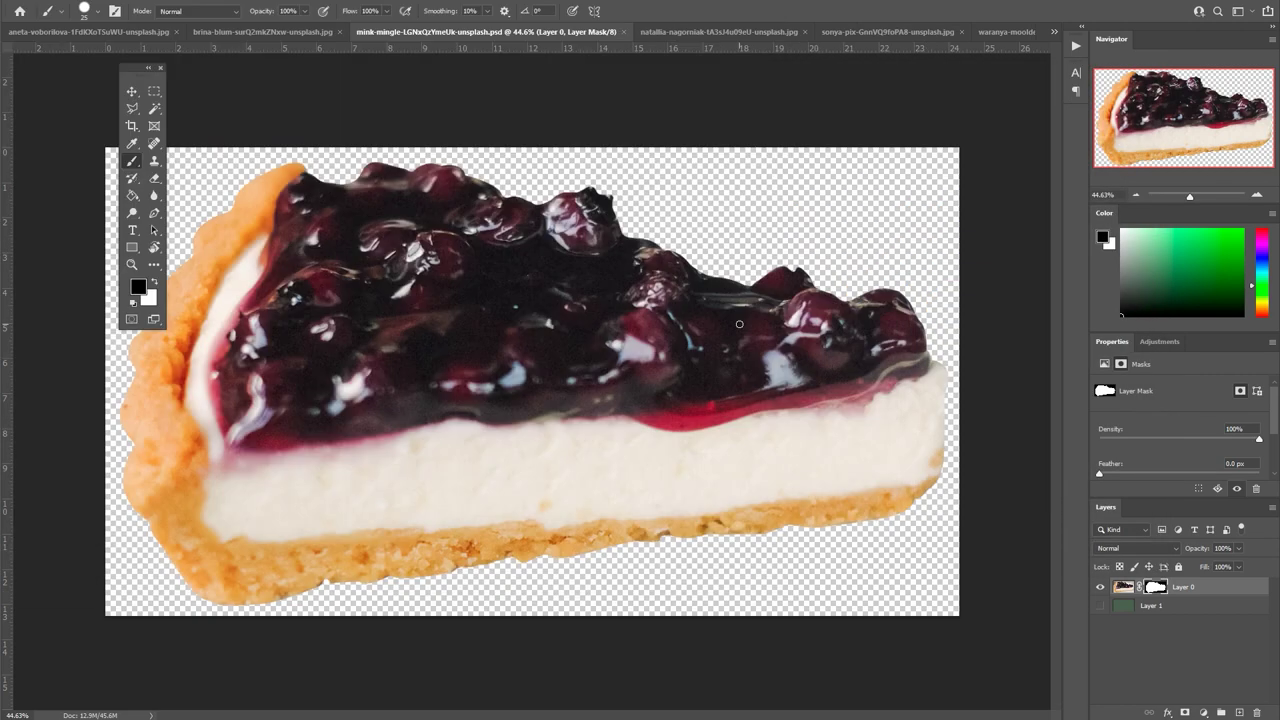
Close the blueberry tart document and return to the cheesecake photo.
{"action": "left_click", "coordinate": [617, 32]}
{"action": "key", "text": "ctrl+Tab"}
{"action": "key", "text": "ctrl+Tab"}
{"action": "key", "text": "ctrl+shift+Tab"}
Crop the cheesecake photo closer around the slice and zoom in.
{"action": "key", "text": "c"}
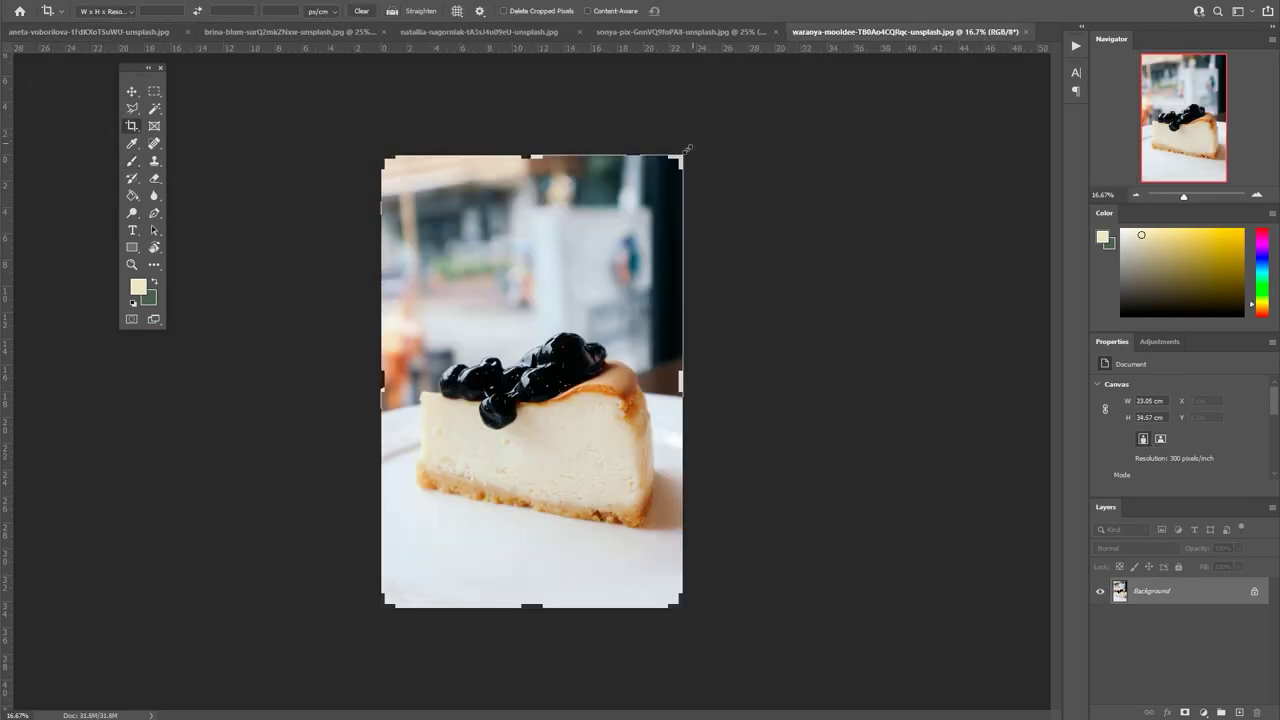
{"action": "left_click_drag", "start_coordinate": [686, 150], "coordinate": [675, 245]}
{"action": "left_click_drag", "start_coordinate": [400, 540], "coordinate": [414, 471]}
{"action": "key", "text": "Return"}
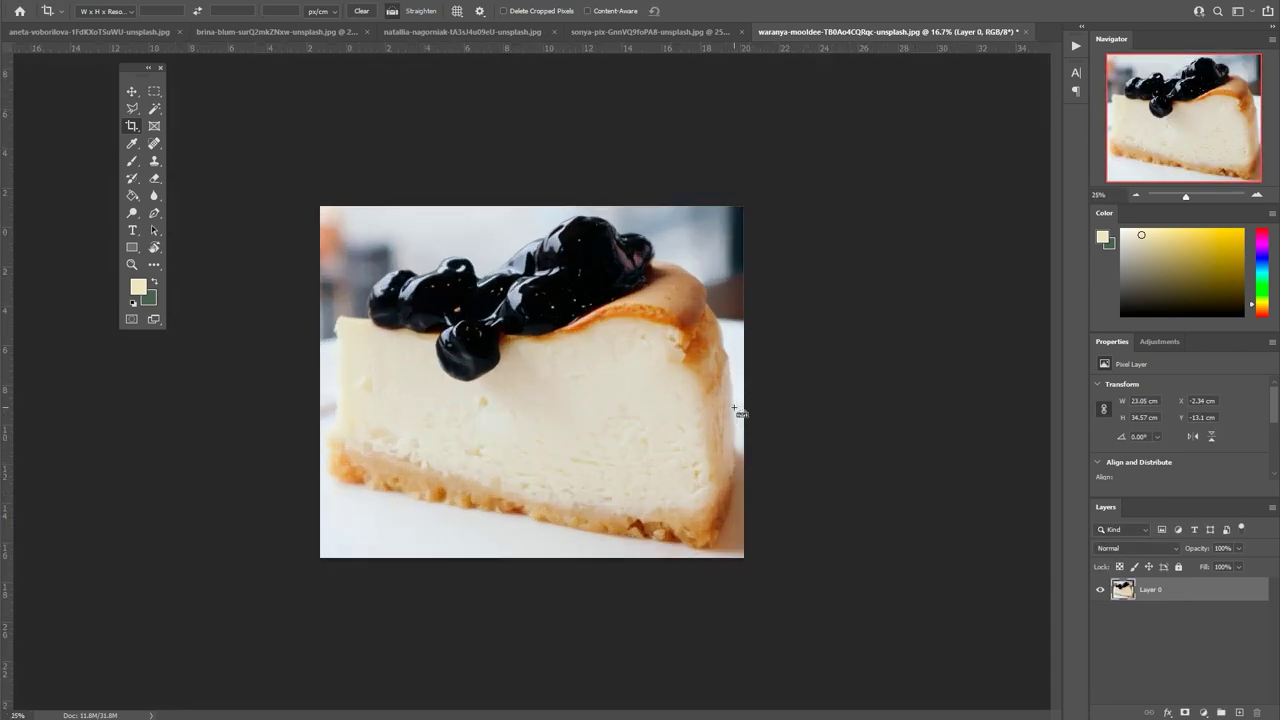
{"action": "key", "text": "ctrl+plus"}
{"action": "key", "text": "ctrl+plus"}
{"action": "key", "text": "ctrl+plus"}
{"action": "key", "text": "ctrl+plus"}
Start a Pen outline along the sauce's edge and top.
{"action": "key", "text": "p"}
{"action": "left_click", "coordinate": [396, 419]}
{"action": "left_click", "coordinate": [505, 346]}
{"action": "left_click", "coordinate": [537, 312]}
{"action": "left_click_drag", "start_coordinate": [622, 275], "coordinate": [665, 272]}
{"action": "scroll", "coordinate": [627, 282], "scroll_direction": "up", "scroll_amount": 3}
{"action": "scroll", "coordinate": [627, 282], "scroll_direction": "right", "scroll_amount": 5}
{"action": "mouse_move", "coordinate": [551, 273]}
{"action": "left_mouse_down"}
{"action": "mouse_move", "coordinate": [622, 245]}
{"action": "mouse_move", "coordinate": [628, 283]}
{"action": "left_mouse_up"}
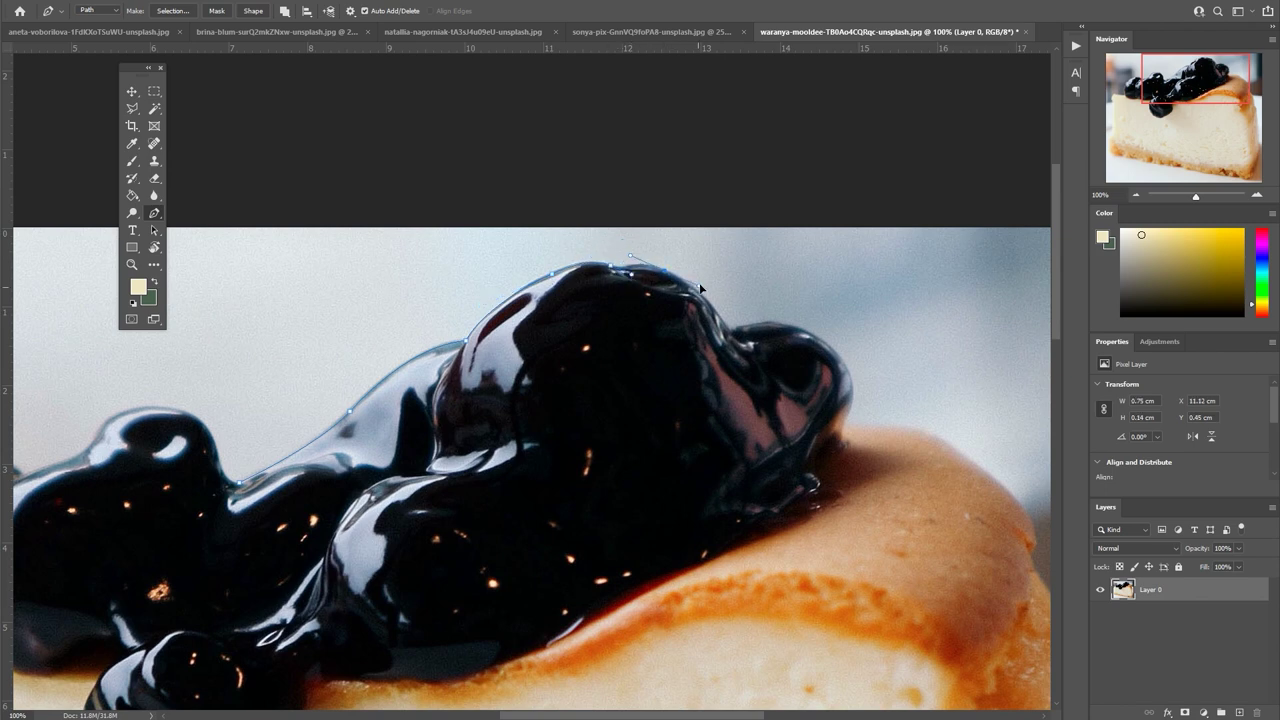
Continue the outline down the cake's right side and along the bottom crust.
{"action": "left_click_drag", "start_coordinate": [845, 422], "coordinate": [828, 460]}
{"action": "scroll", "coordinate": [510, 369], "scroll_direction": "down", "scroll_amount": 2}
{"action": "scroll", "coordinate": [510, 369], "scroll_direction": "right", "scroll_amount": 8}
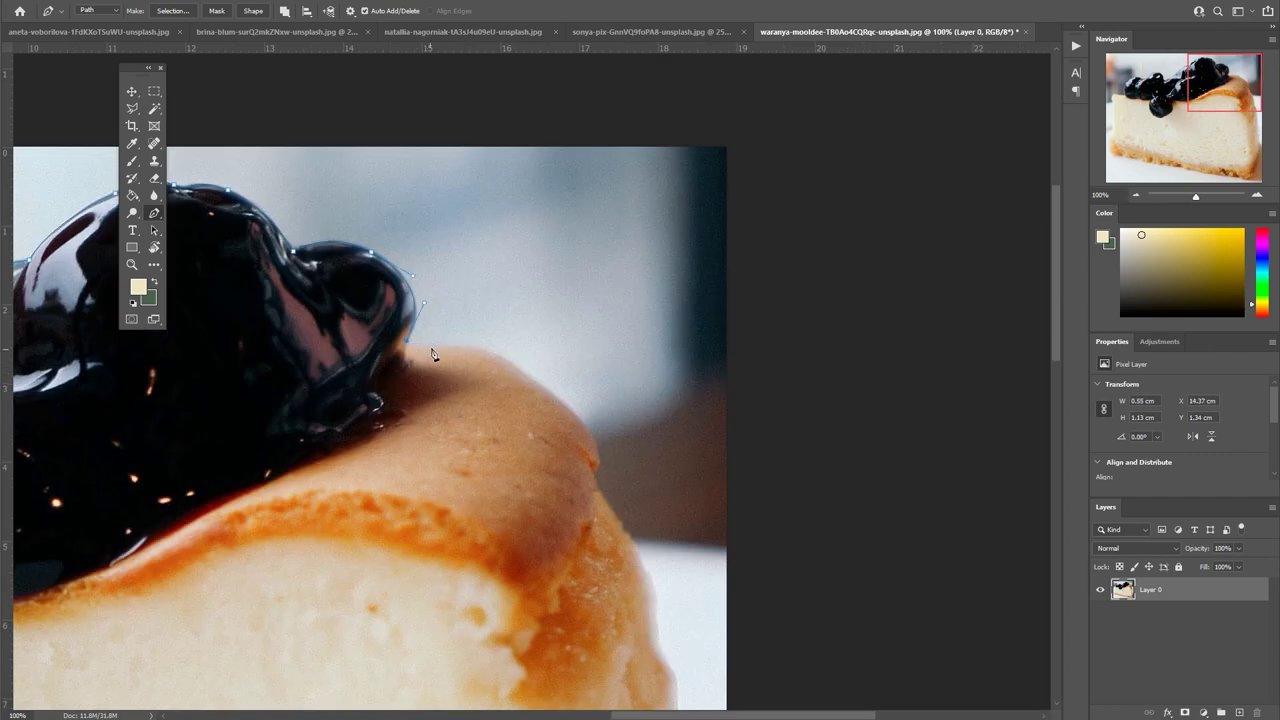
{"action": "scroll", "coordinate": [564, 401], "scroll_direction": "down", "scroll_amount": 2}
{"action": "scroll", "coordinate": [560, 390], "scroll_direction": "right", "scroll_amount": 1}
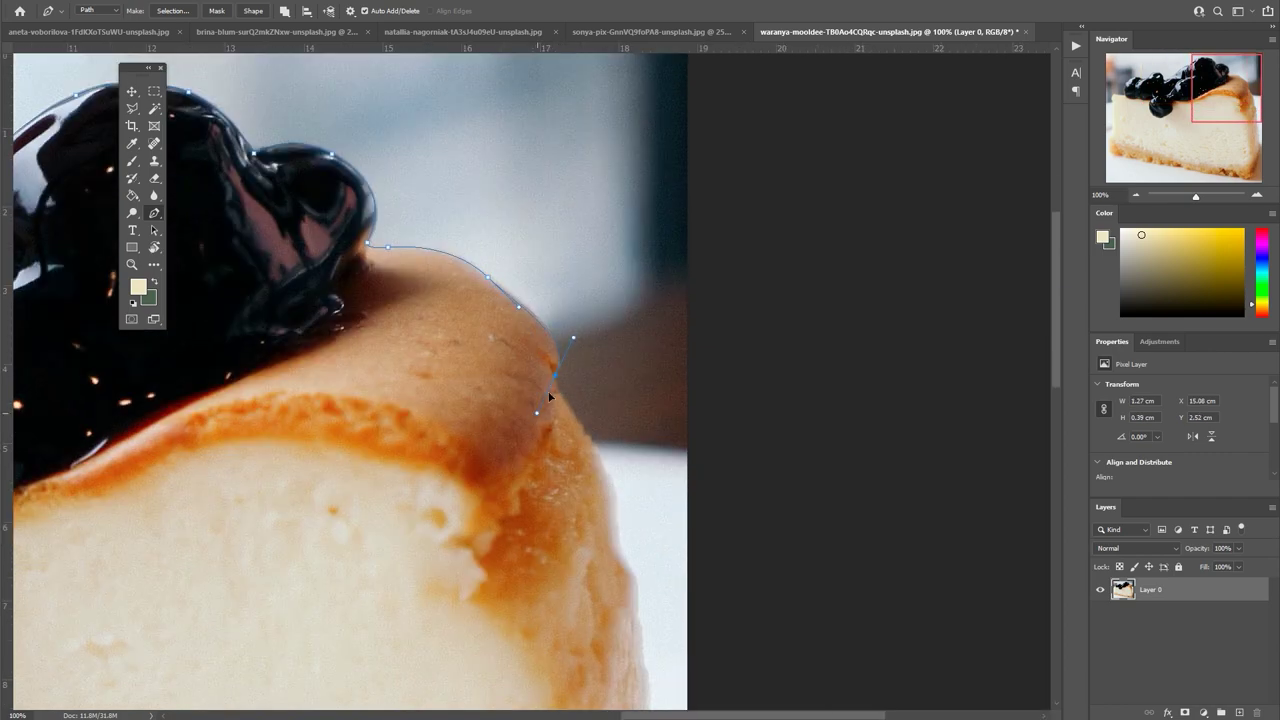
{"action": "scroll", "coordinate": [620, 487], "scroll_direction": "down", "scroll_amount": 5}
{"action": "scroll", "coordinate": [461, 308], "scroll_direction": "right", "scroll_amount": 4}
{"action": "left_click_drag", "start_coordinate": [470, 395], "coordinate": [486, 449]}
{"action": "scroll", "coordinate": [466, 477], "scroll_direction": "down", "scroll_amount": 3}
{"action": "scroll", "coordinate": [530, 517], "scroll_direction": "down", "scroll_amount": 3}
{"action": "left_click_drag", "start_coordinate": [875, 680], "coordinate": [826, 716]}
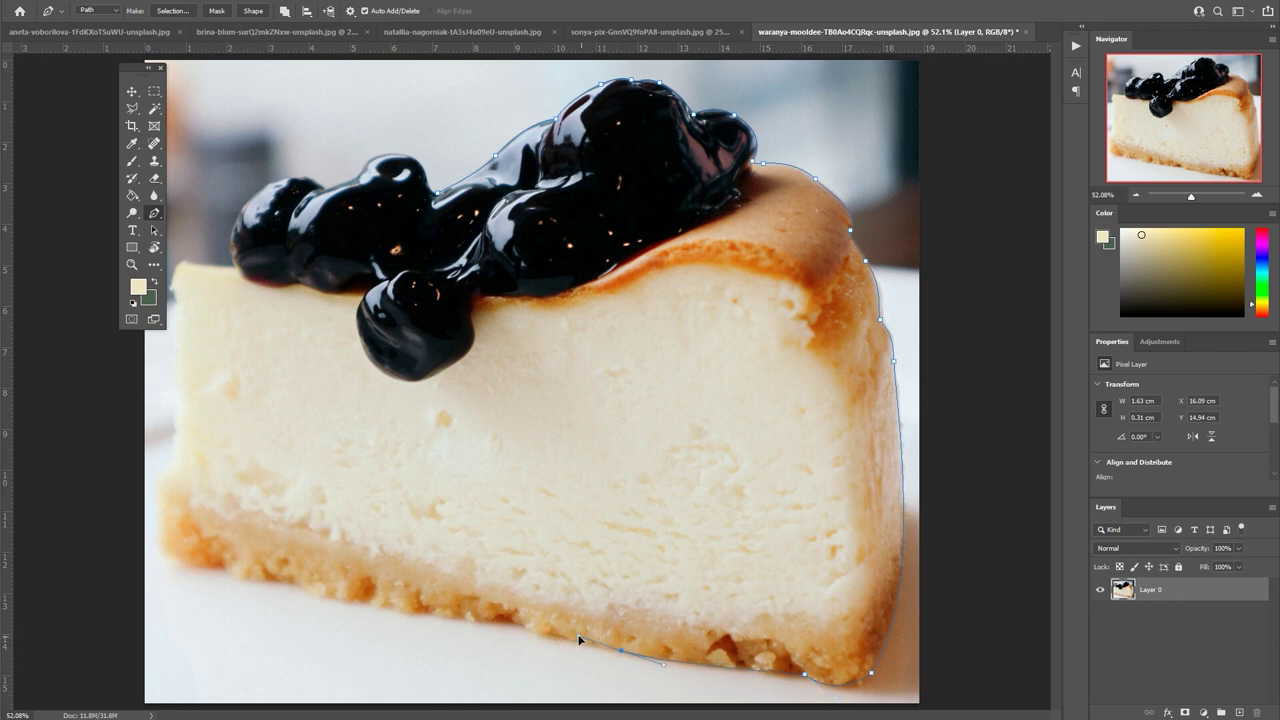
{"action": "left_click_drag", "start_coordinate": [296, 582], "coordinate": [252, 548]}
{"action": "left_click_drag", "start_coordinate": [141, 497], "coordinate": [176, 137]}
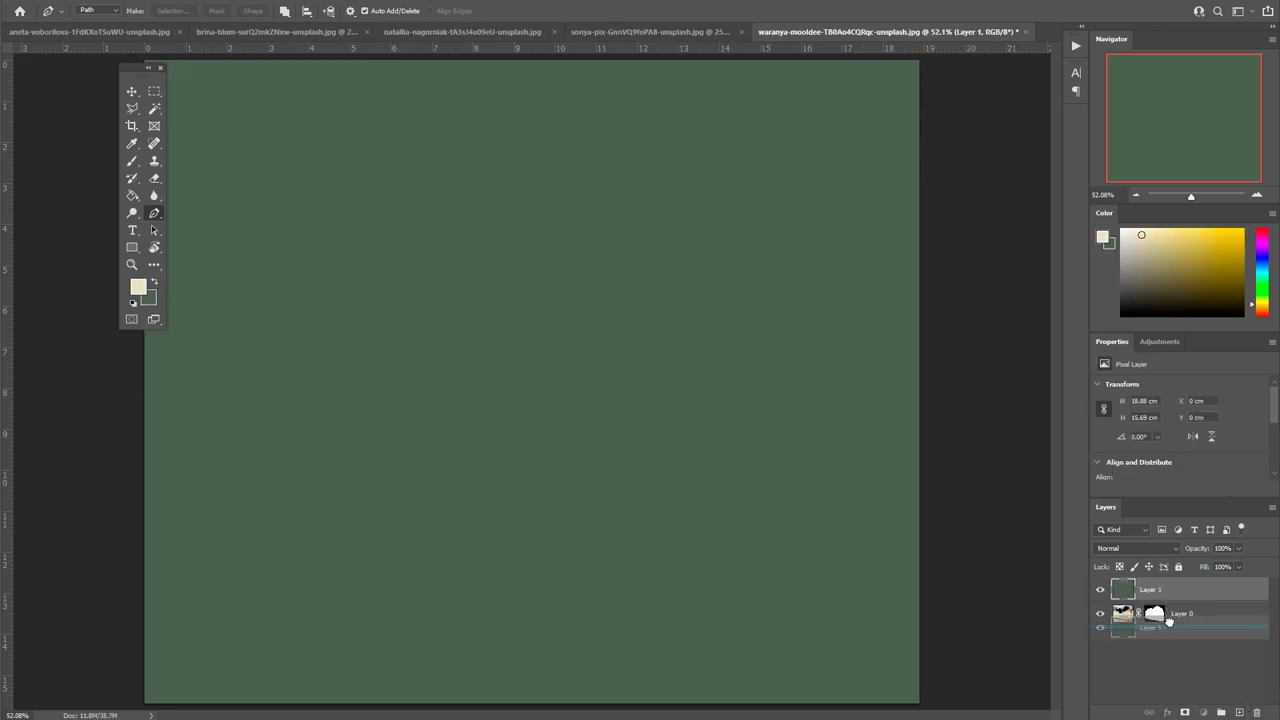
Paint black on the slice's mask to hide the rough crust edge along the bottom.
{"action": "scroll", "coordinate": [719, 208], "scroll_direction": "up", "scroll_amount": 1}
{"action": "scroll", "coordinate": [686, 371], "scroll_direction": "up", "scroll_amount": 1}
{"action": "scroll", "coordinate": [677, 366], "scroll_direction": "up", "scroll_amount": 1}
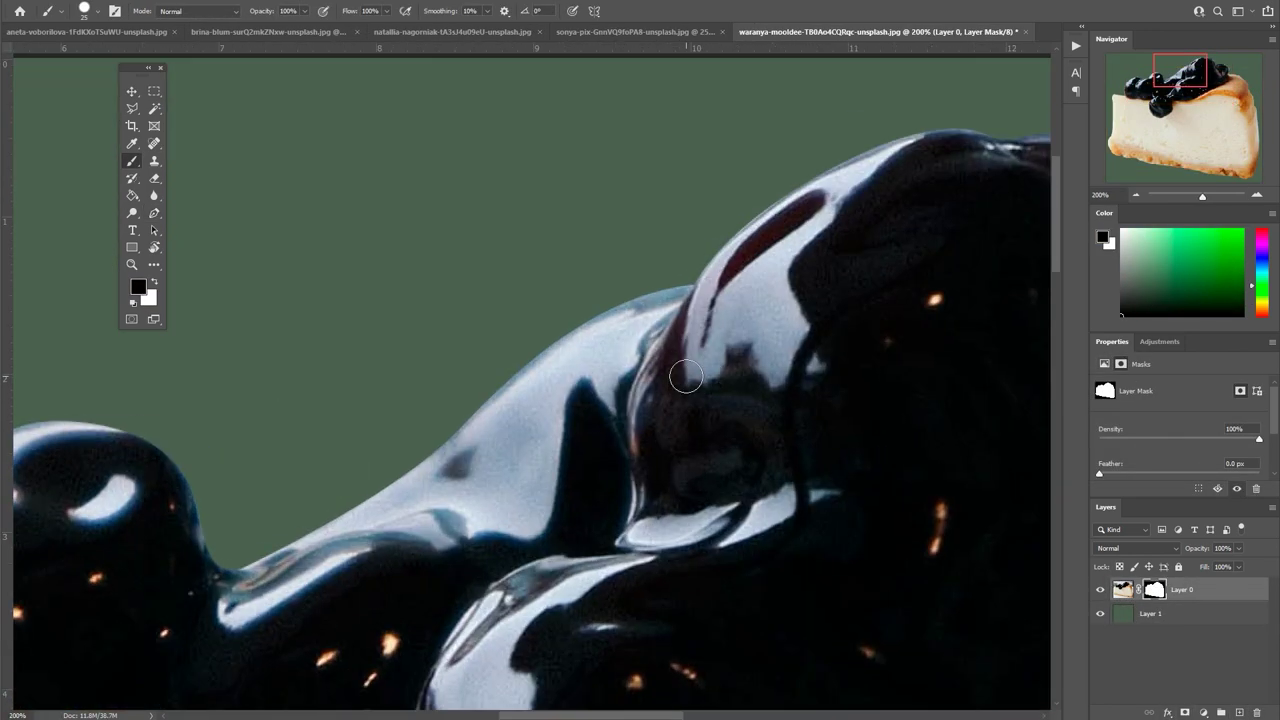
{"action": "scroll", "coordinate": [672, 416], "scroll_direction": "up", "scroll_amount": 1}
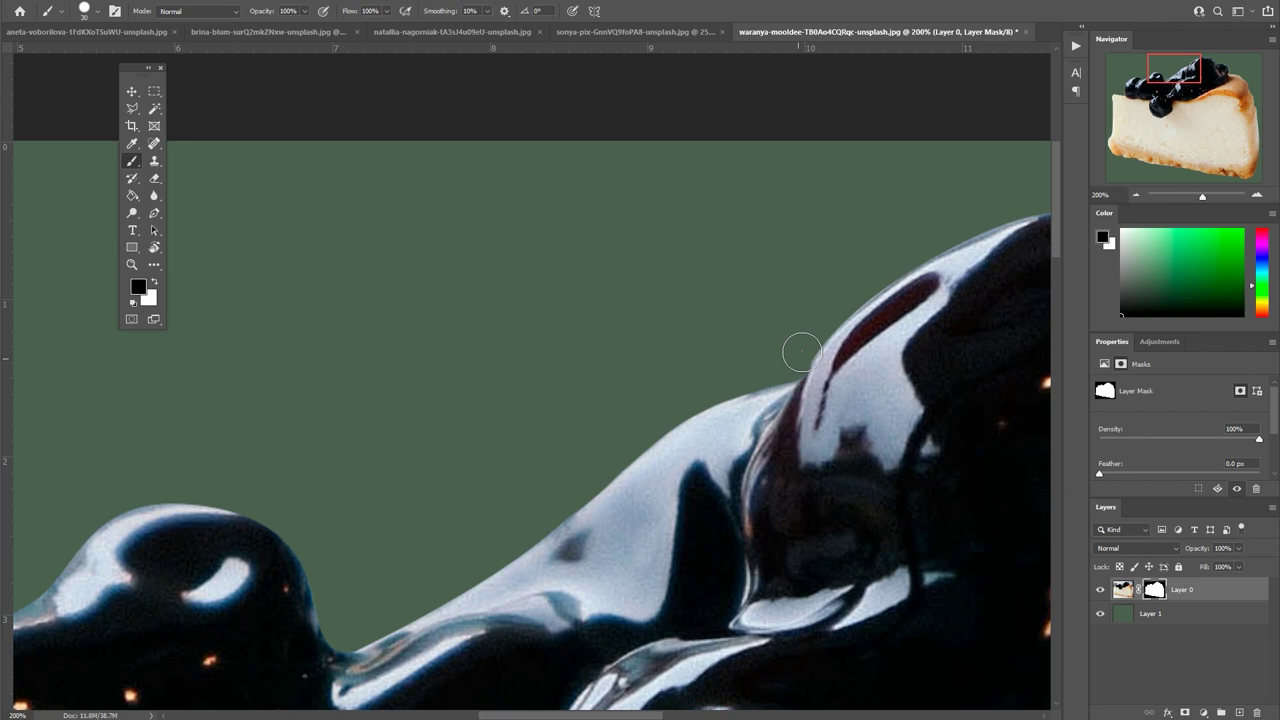
{"action": "left_click_drag", "start_coordinate": [697, 401], "coordinate": [629, 419]}
{"action": "scroll", "coordinate": [629, 419], "scroll_direction": "right", "scroll_amount": 5}
{"action": "scroll", "coordinate": [629, 419], "scroll_direction": "down", "scroll_amount": 3}
{"action": "scroll", "coordinate": [629, 419], "scroll_direction": "right", "scroll_amount": 3}
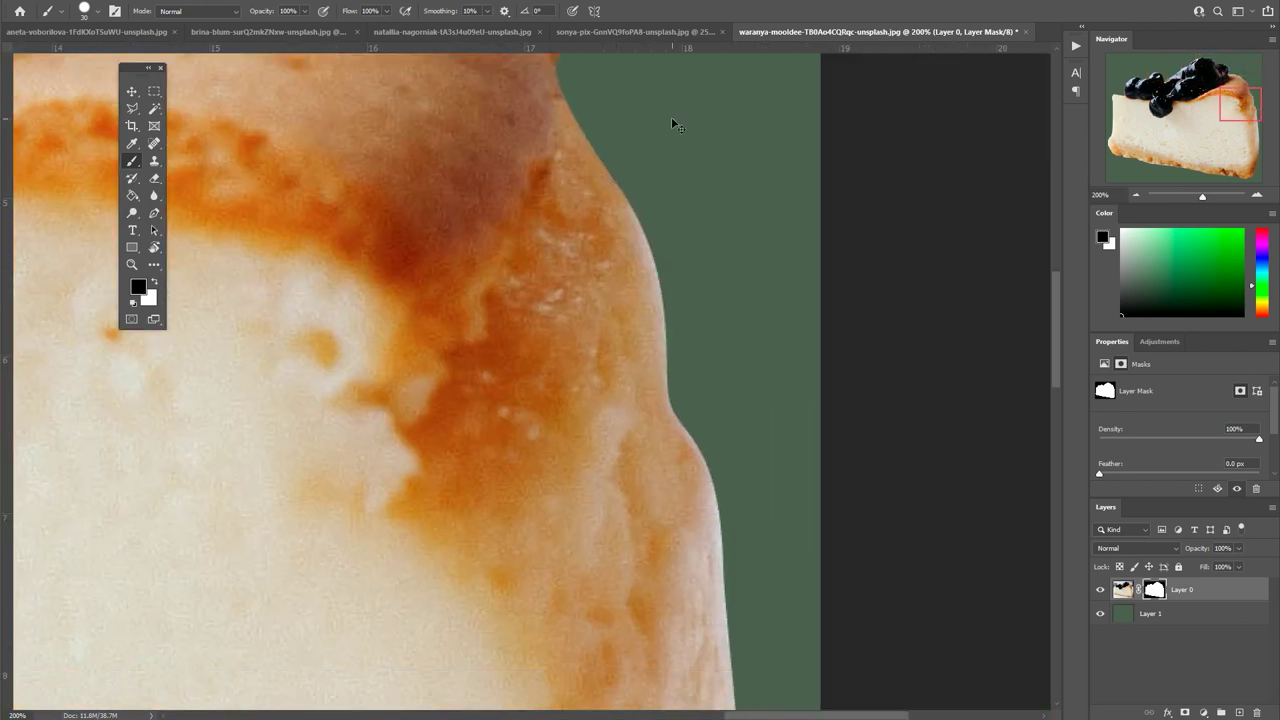
{"action": "scroll", "coordinate": [626, 416], "scroll_direction": "down", "scroll_amount": 1}
{"action": "scroll", "coordinate": [626, 416], "scroll_direction": "down", "scroll_amount": 5}
{"action": "scroll", "coordinate": [783, 471], "scroll_direction": "left", "scroll_amount": 2}
{"action": "scroll", "coordinate": [600, 608], "scroll_direction": "left", "scroll_amount": 5}
{"action": "scroll", "coordinate": [600, 608], "scroll_direction": "left", "scroll_amount": 1}
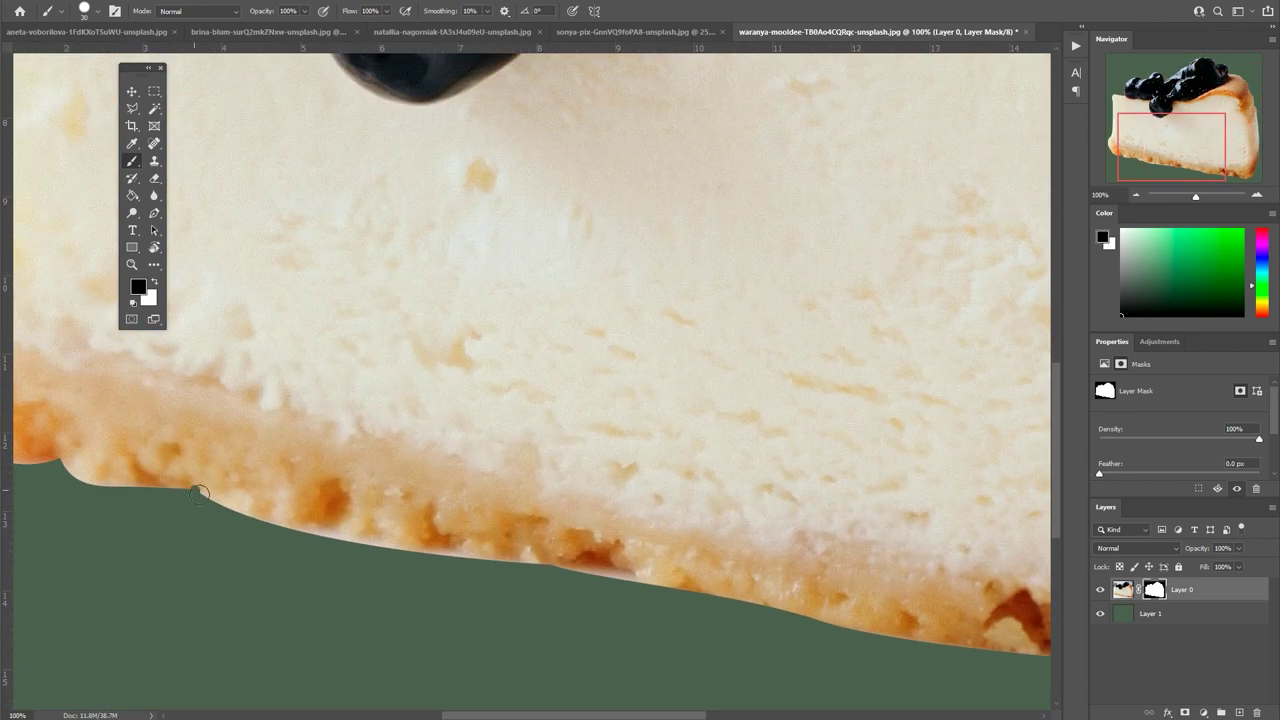
{"action": "left_click_drag", "start_coordinate": [245, 516], "coordinate": [606, 591]}
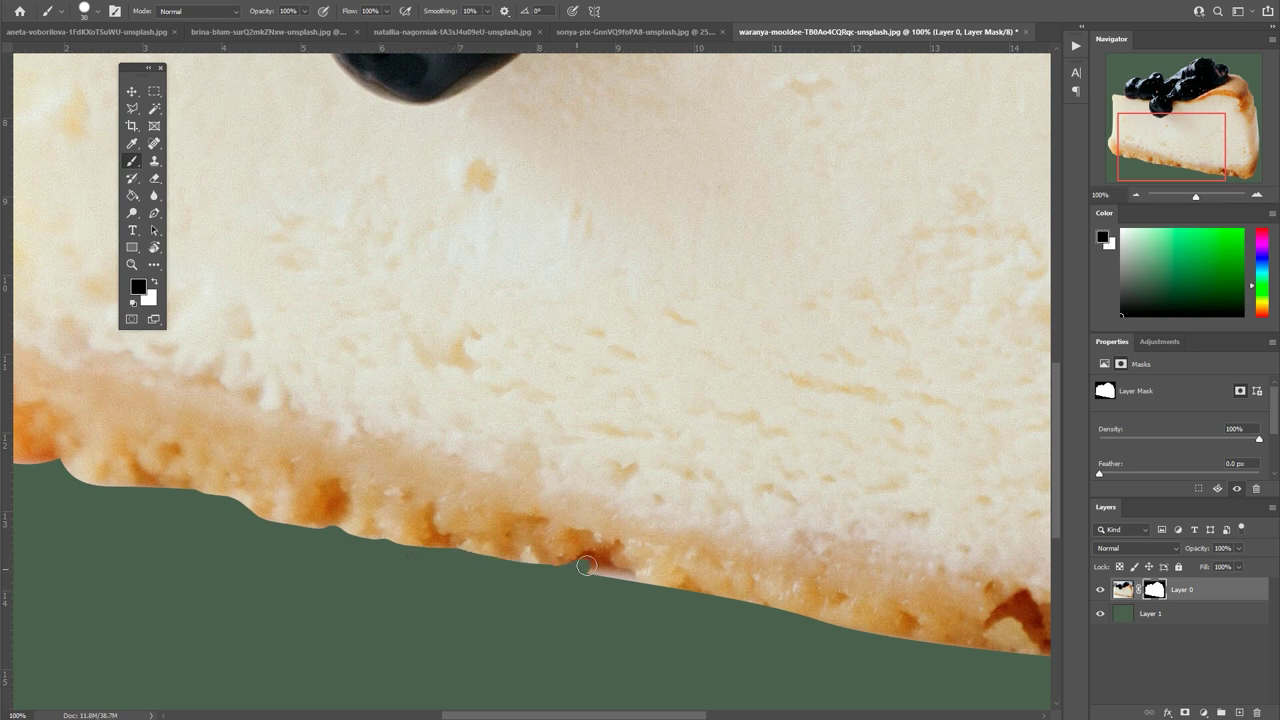
{"action": "scroll", "coordinate": [480, 369], "scroll_direction": "up", "scroll_amount": 3}
{"action": "scroll", "coordinate": [480, 369], "scroll_direction": "left", "scroll_amount": 1}
{"action": "scroll", "coordinate": [319, 354], "scroll_direction": "up", "scroll_amount": 3}
{"action": "scroll", "coordinate": [319, 354], "scroll_direction": "left", "scroll_amount": 1}
Clone-stamp over the flaws on the slice's pixels.
{"action": "left_click", "coordinate": [1122, 590]}
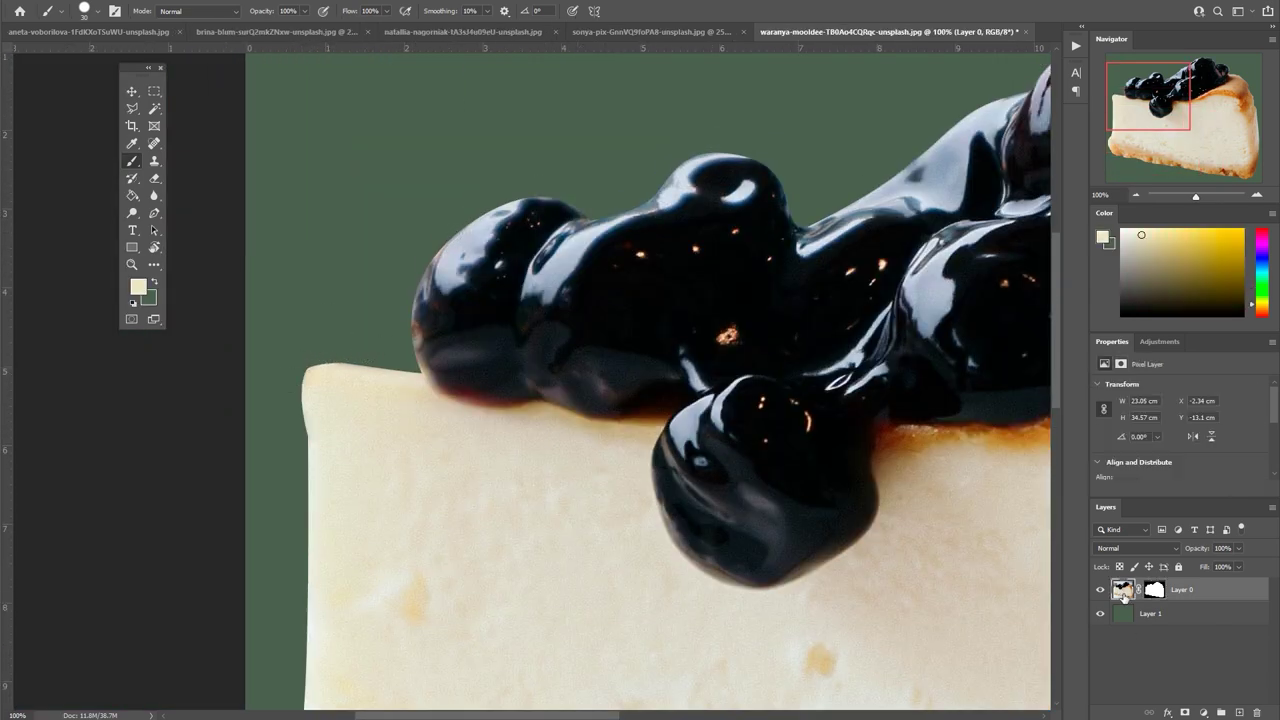
{"action": "key", "text": "s"}
{"action": "left_click_drag", "start_coordinate": [518, 390], "coordinate": [378, 435]}
{"action": "scroll", "coordinate": [378, 435], "scroll_direction": "right", "scroll_amount": 5}
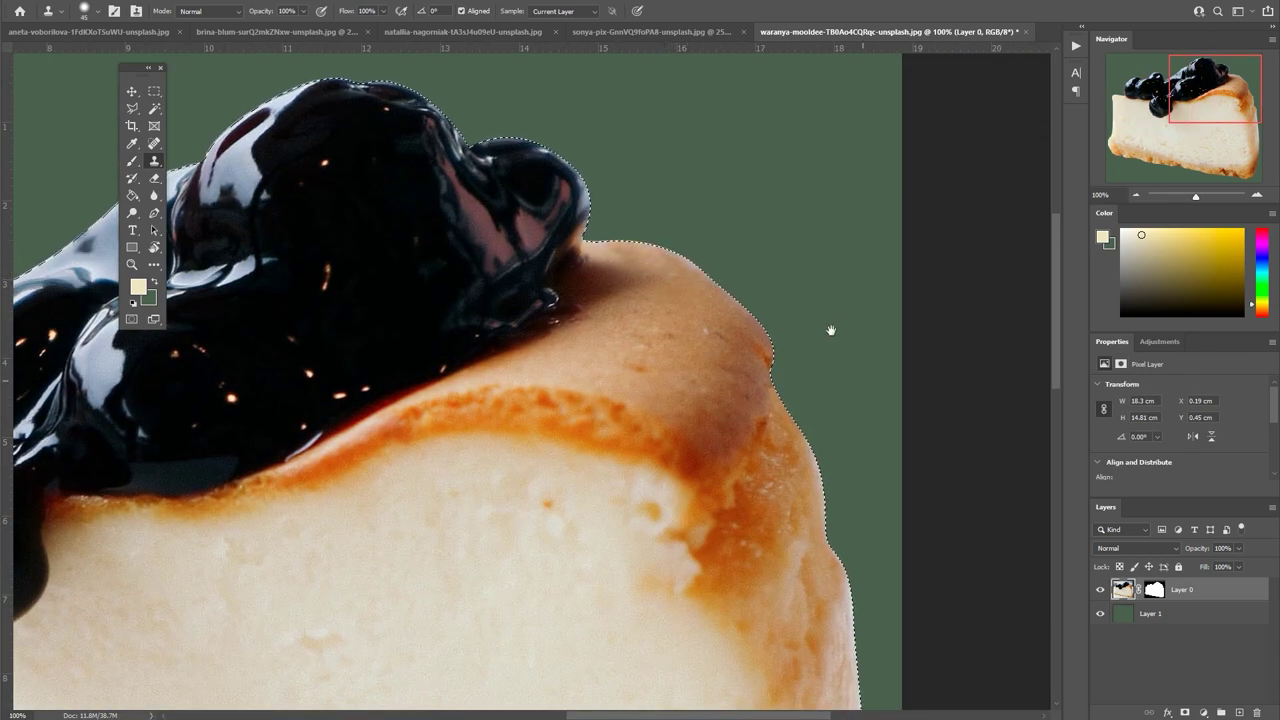
{"action": "left_click_drag", "start_coordinate": [860, 375], "coordinate": [750, 190]}
{"action": "scroll", "coordinate": [712, 219], "scroll_direction": "down", "scroll_amount": 5}
{"action": "scroll", "coordinate": [589, 420], "scroll_direction": "left", "scroll_amount": 10}
{"action": "scroll", "coordinate": [543, 386], "scroll_direction": "up", "scroll_amount": 5}
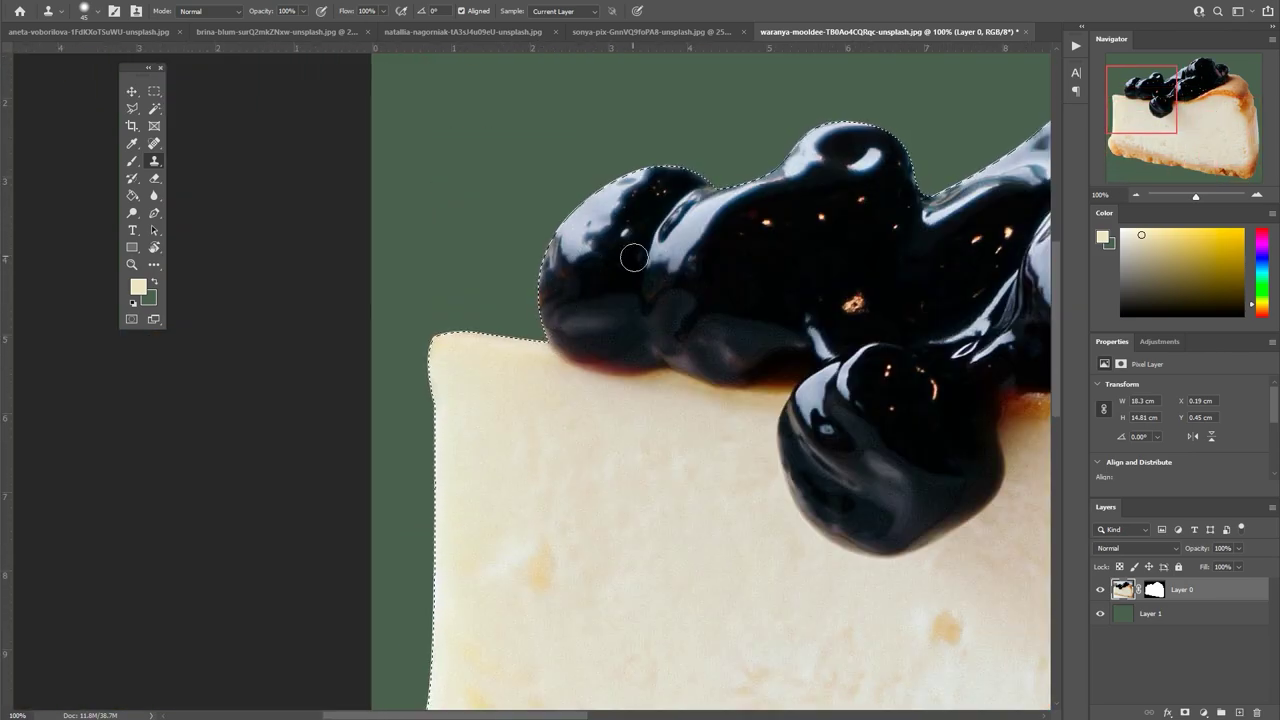
Fit the slice on screen, hide the green backdrop layer, and bring up Save for Web.
{"action": "key", "text": "ctrl+0"}
{"action": "left_click", "coordinate": [1100, 613]}
{"action": "key", "text": "ctrl+alt+shift+s"}
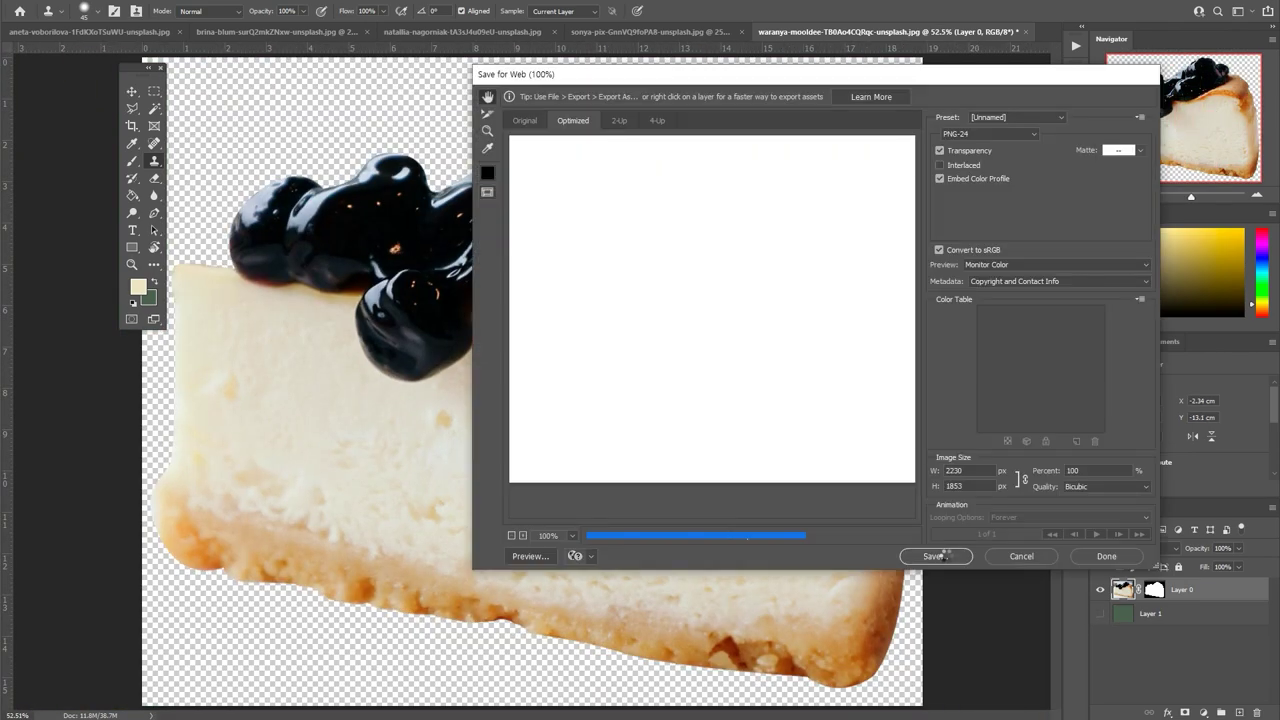
Save the transparent PNG-24 into the blueberry folder and close the blueberry cake document.
{"action": "left_click", "coordinate": [936, 556]}
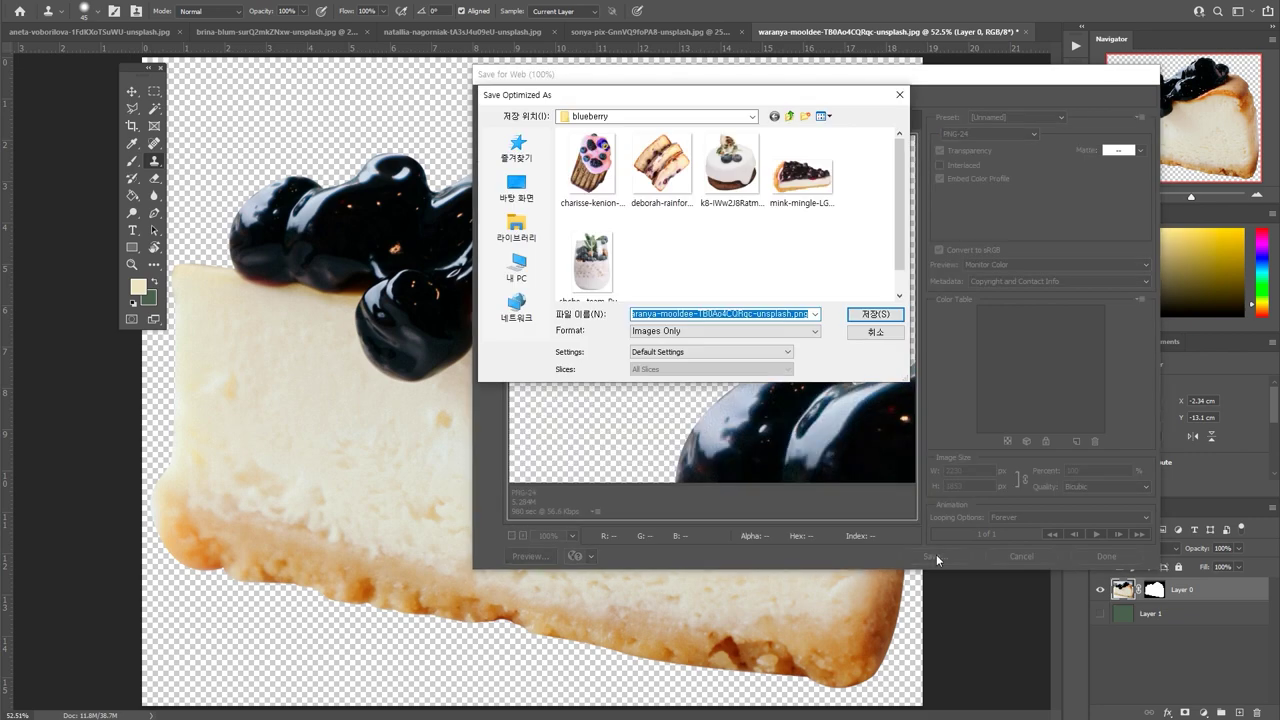
{"action": "key", "text": "Return"}
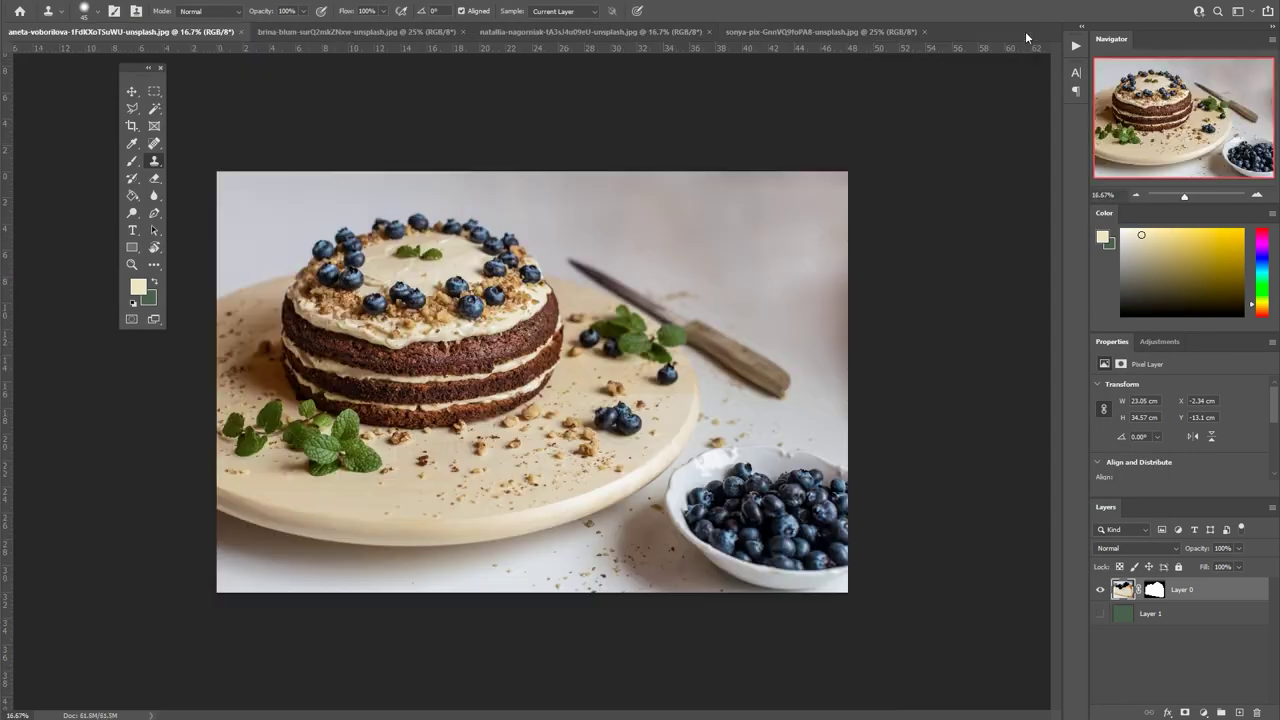
{"action": "left_click", "coordinate": [414, 33]}
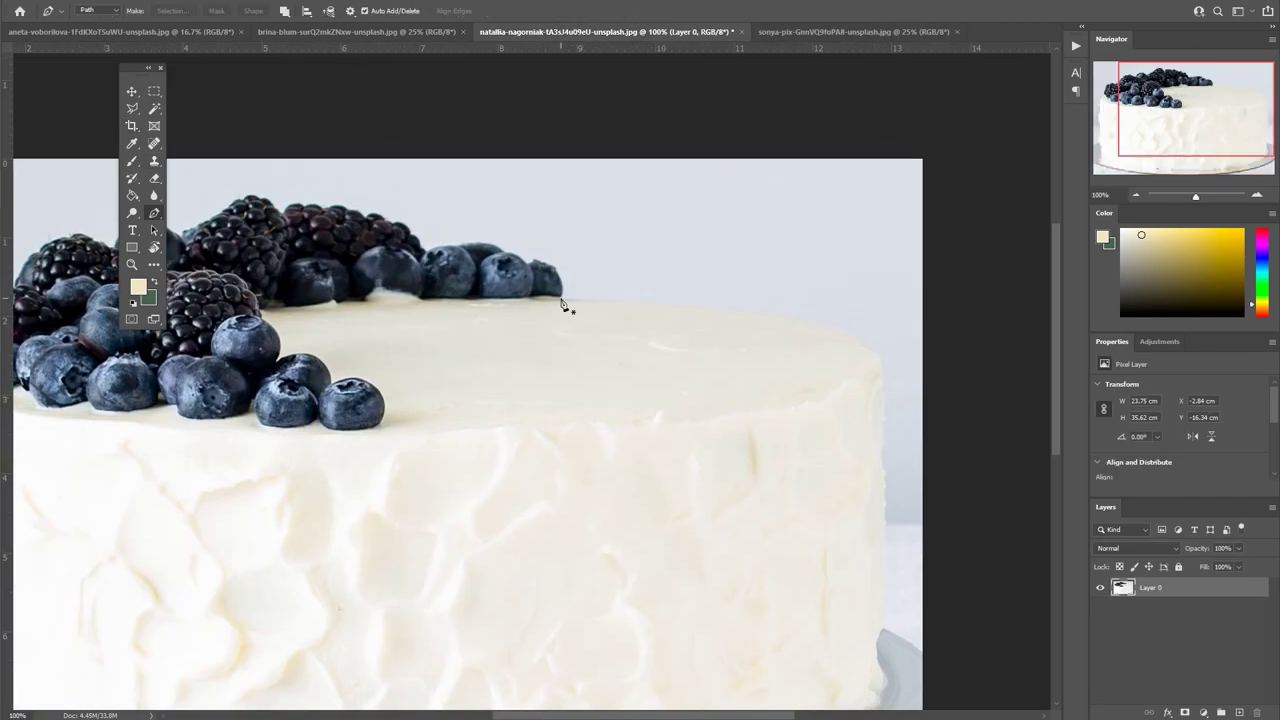
Start the pen path at the cake top and trace its right, bottom and left edges.
{"action": "left_click", "coordinate": [561, 297]}
{"action": "left_click_drag", "start_coordinate": [858, 345], "coordinate": [868, 378]}
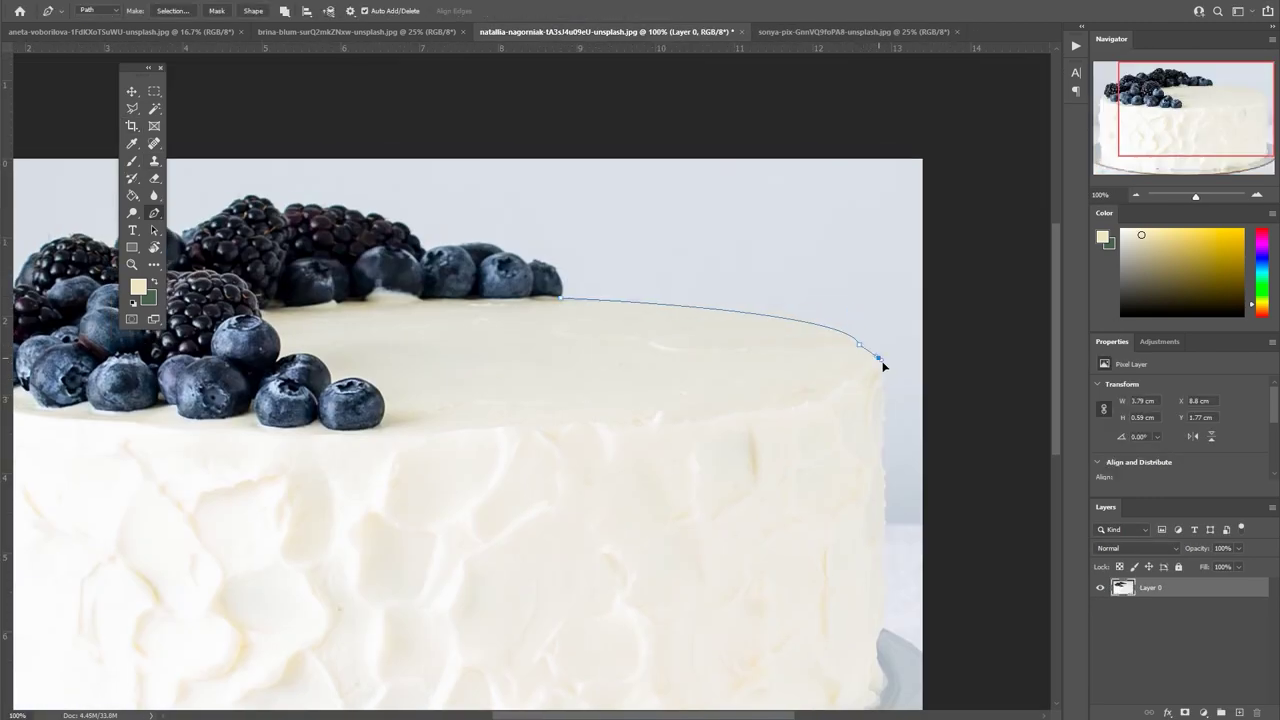
{"action": "scroll", "coordinate": [883, 366], "scroll_direction": "down", "scroll_amount": 3}
{"action": "left_click_drag", "start_coordinate": [884, 515], "coordinate": [895, 525]}
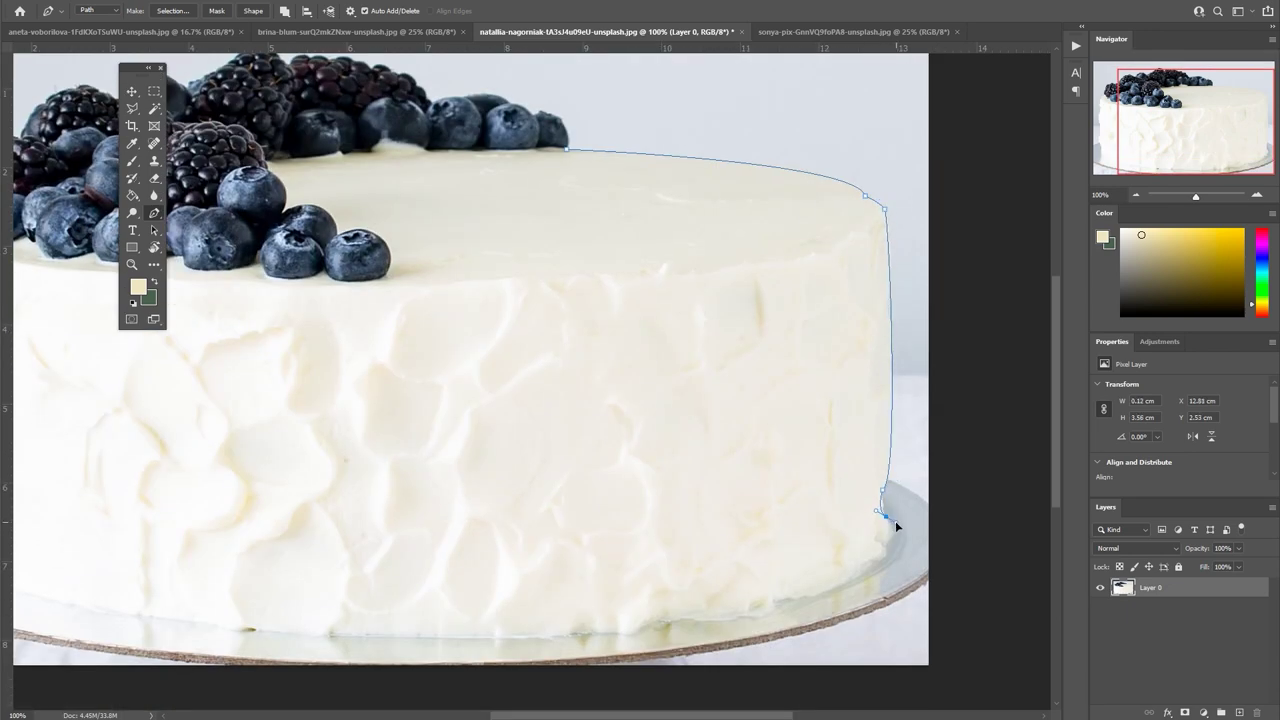
{"action": "left_click_drag", "start_coordinate": [943, 549], "coordinate": [999, 507]}
{"action": "left_click_drag", "start_coordinate": [494, 591], "coordinate": [415, 592]}
{"action": "mouse_move", "coordinate": [16, 485]}
{"action": "left_mouse_down"}
{"action": "mouse_move", "coordinate": [260, 531]}
{"action": "mouse_move", "coordinate": [257, 395]}
{"action": "left_mouse_up"}
{"action": "key", "text": "ctrl+z"}
{"action": "left_click_drag", "start_coordinate": [225, 547], "coordinate": [59, 448]}
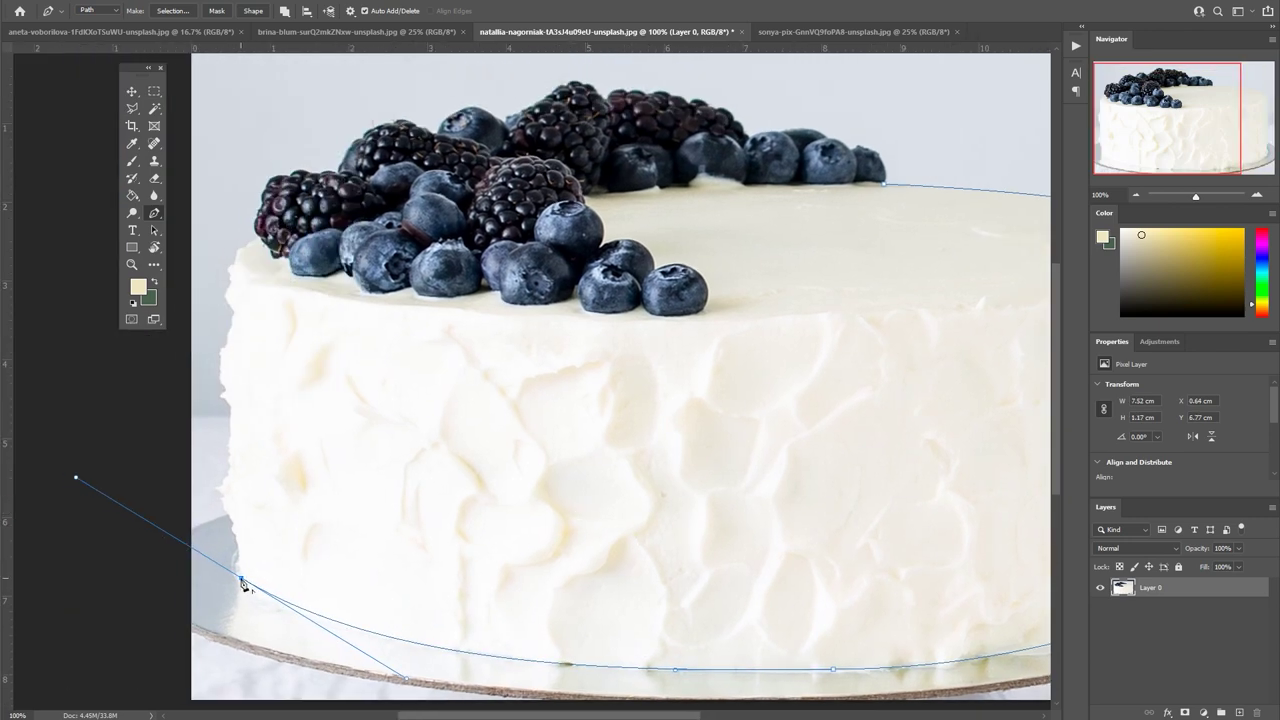
{"action": "left_click_drag", "start_coordinate": [233, 522], "coordinate": [230, 507]}
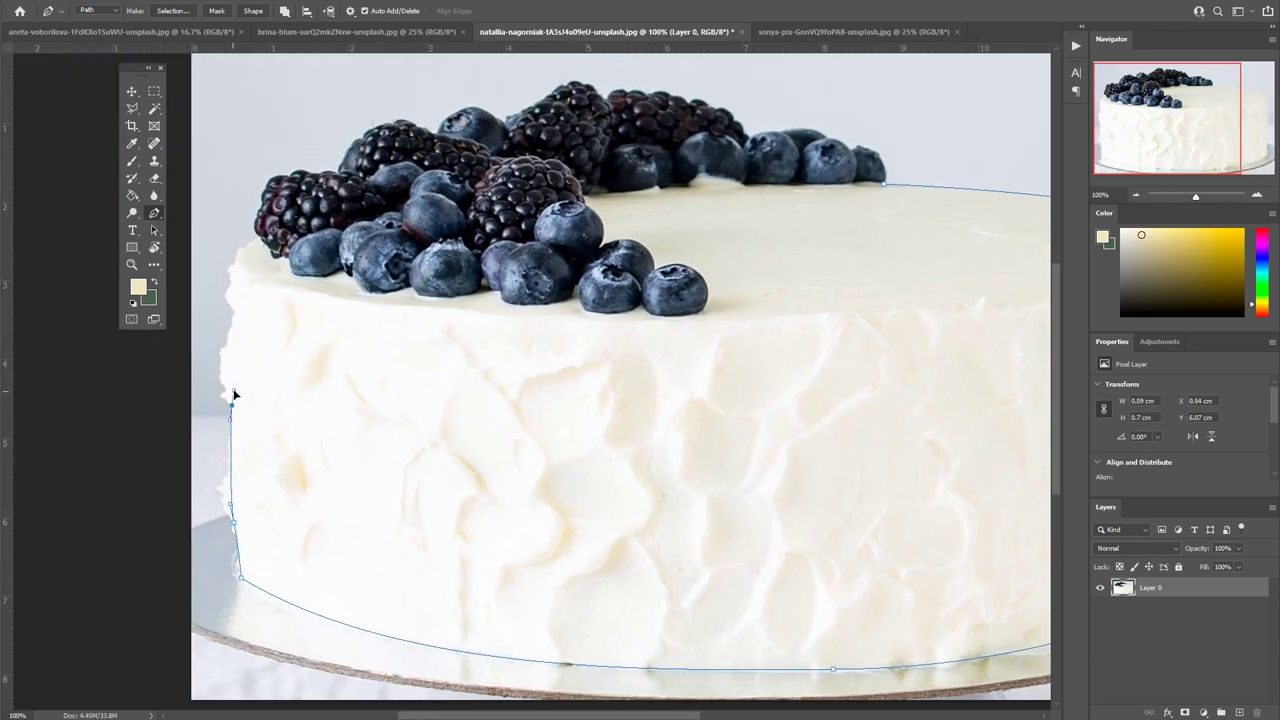
{"action": "left_click_drag", "start_coordinate": [229, 400], "coordinate": [258, 542]}
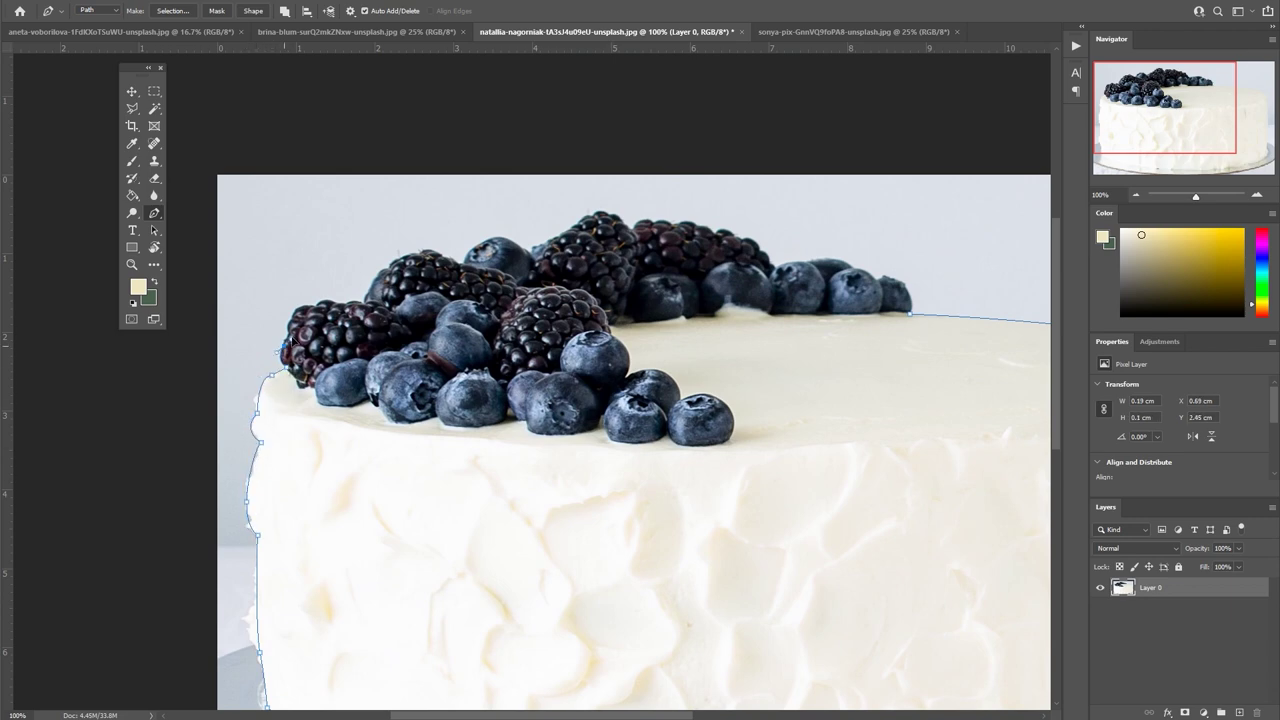
{"action": "left_click_drag", "start_coordinate": [277, 355], "coordinate": [318, 510]}
{"action": "scroll", "coordinate": [238, 478], "scroll_direction": "up", "scroll_amount": 1}
{"action": "scroll", "coordinate": [238, 478], "scroll_direction": "up", "scroll_amount": 1}
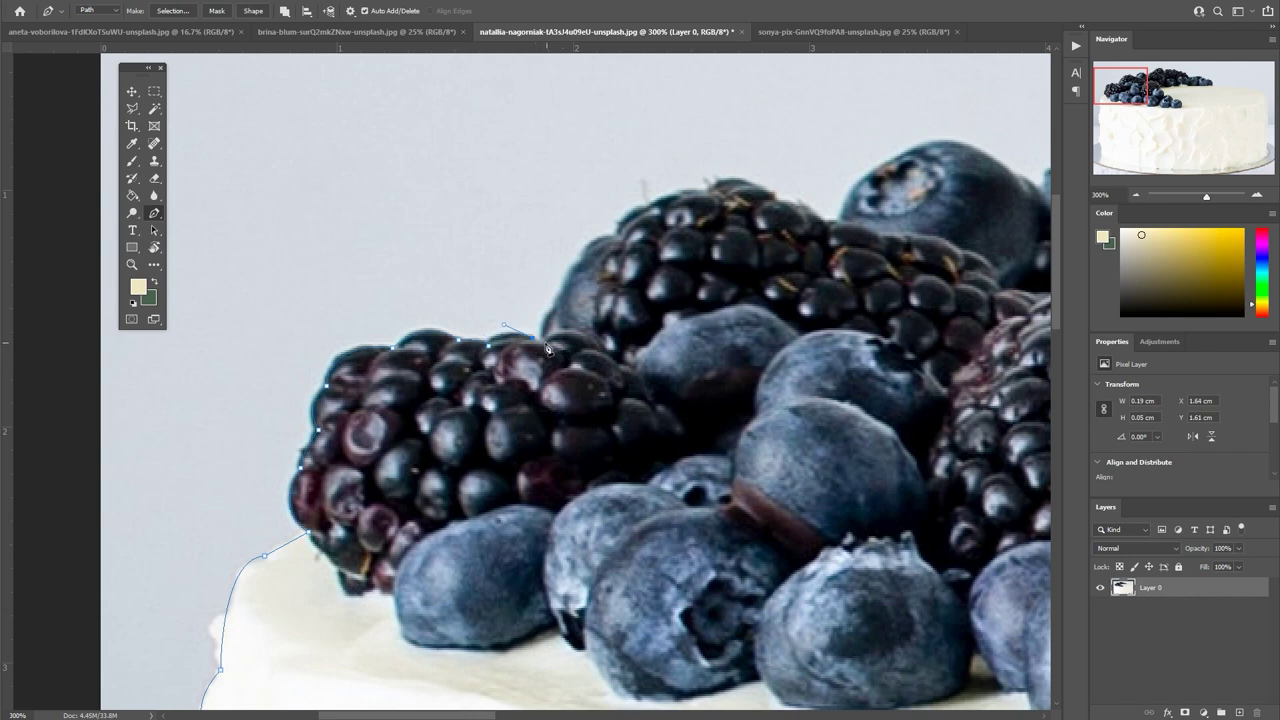
Continue the path over the blackberries and blueberries along the cake top.
{"action": "left_click_drag", "start_coordinate": [574, 325], "coordinate": [419, 500]}
{"action": "left_click_drag", "start_coordinate": [462, 413], "coordinate": [497, 421]}
{"action": "left_click_drag", "start_coordinate": [545, 370], "coordinate": [640, 361]}
{"action": "left_click_drag", "start_coordinate": [655, 411], "coordinate": [733, 487]}
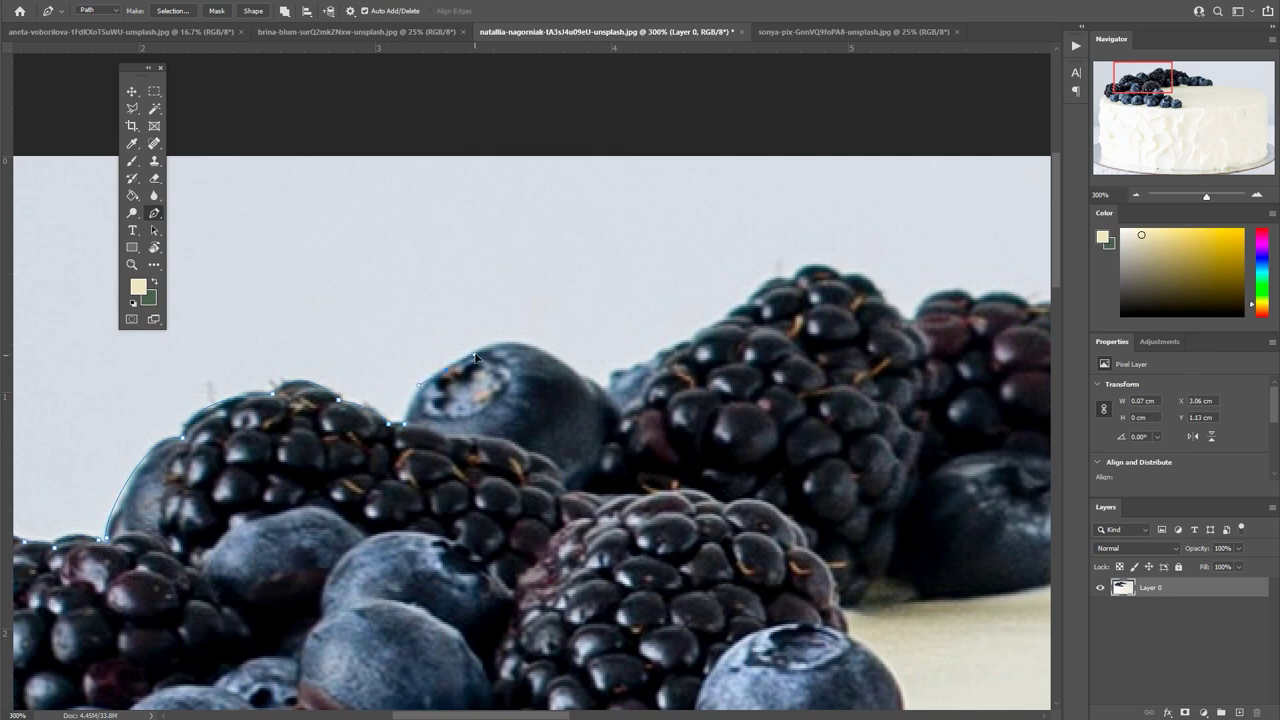
{"action": "left_click_drag", "start_coordinate": [607, 397], "coordinate": [700, 470]}
{"action": "left_click_drag", "start_coordinate": [674, 356], "coordinate": [384, 446]}
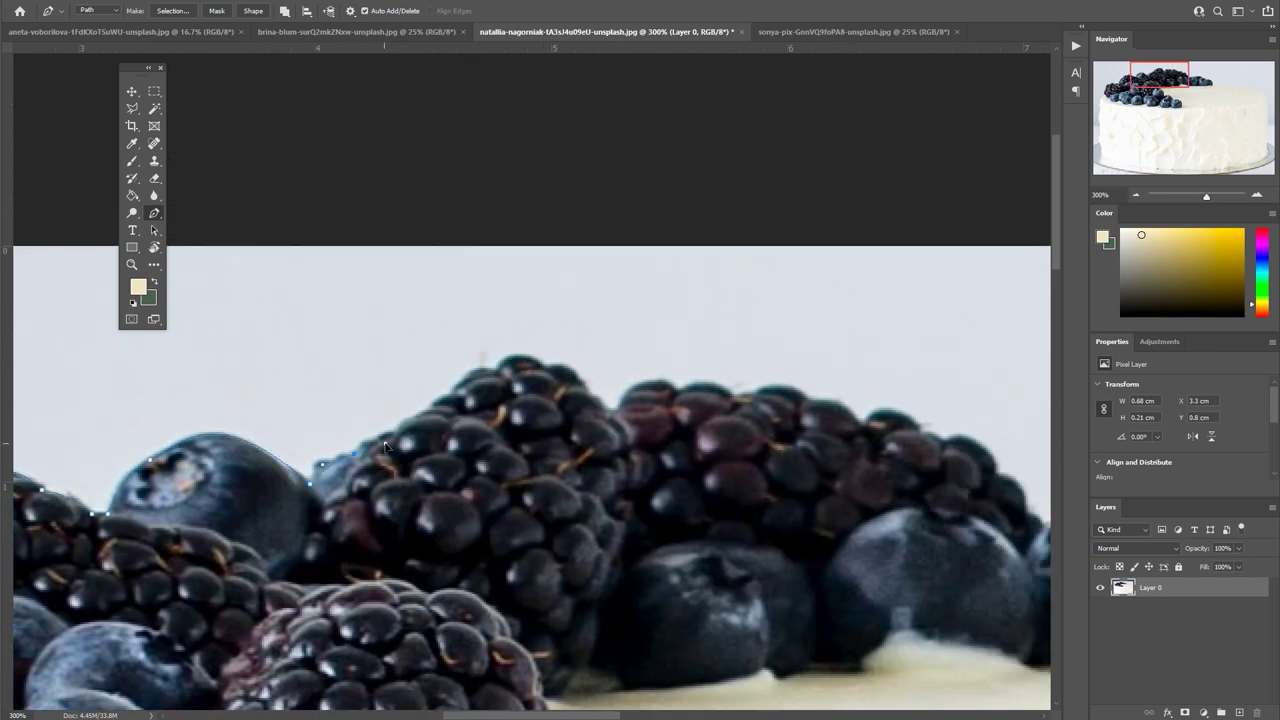
{"action": "left_click_drag", "start_coordinate": [474, 388], "coordinate": [456, 403]}
{"action": "left_click", "coordinate": [614, 406]}
{"action": "left_click_drag", "start_coordinate": [628, 400], "coordinate": [528, 404]}
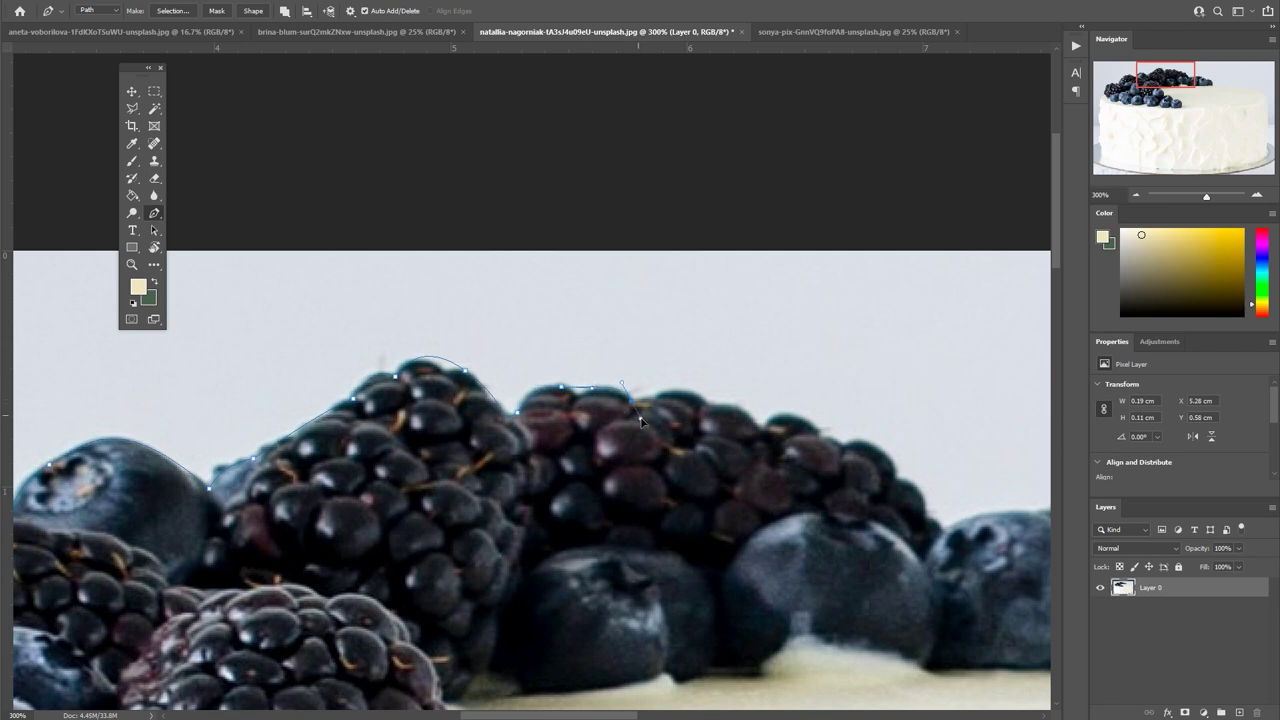
{"action": "left_click_drag", "start_coordinate": [641, 421], "coordinate": [364, 401]}
{"action": "left_click_drag", "start_coordinate": [482, 409], "coordinate": [636, 441]}
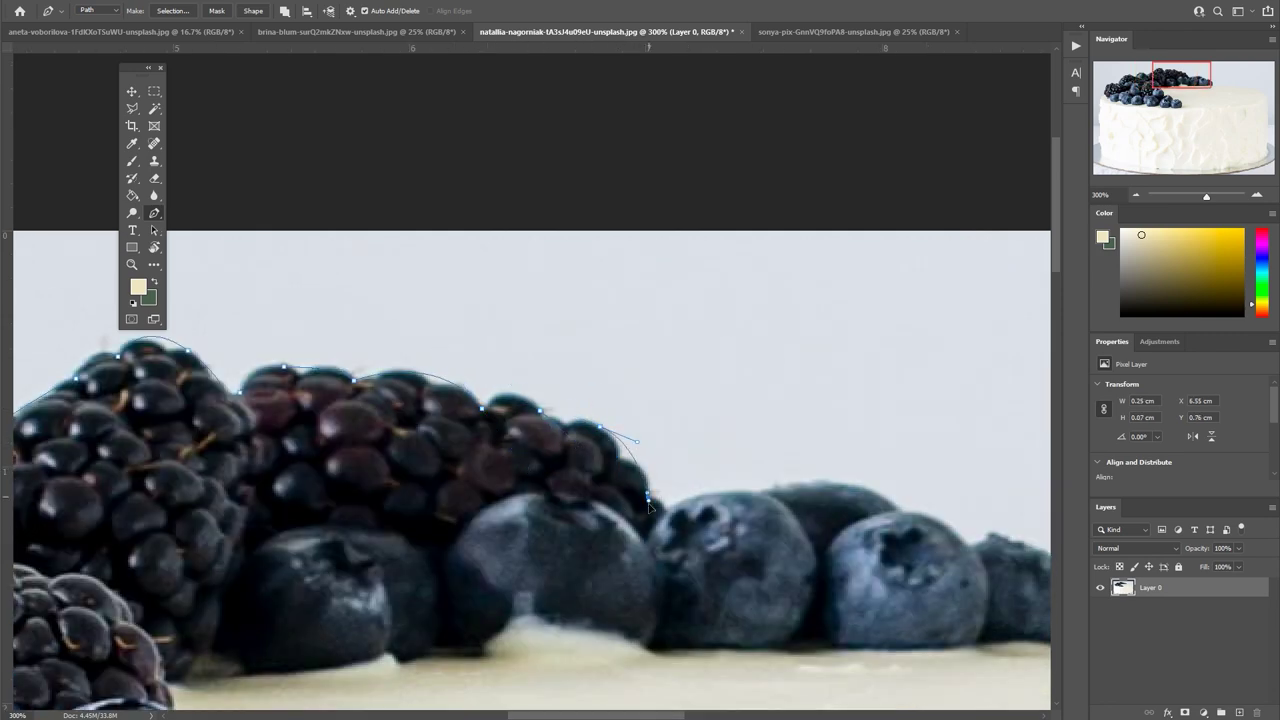
{"action": "left_click_drag", "start_coordinate": [652, 507], "coordinate": [478, 507]}
{"action": "left_click_drag", "start_coordinate": [579, 492], "coordinate": [640, 497]}
{"action": "mouse_move", "coordinate": [730, 520]}
{"action": "left_mouse_down"}
{"action": "mouse_move", "coordinate": [622, 532]}
{"action": "mouse_move", "coordinate": [653, 550]}
{"action": "mouse_move", "coordinate": [475, 470]}
{"action": "left_mouse_up"}
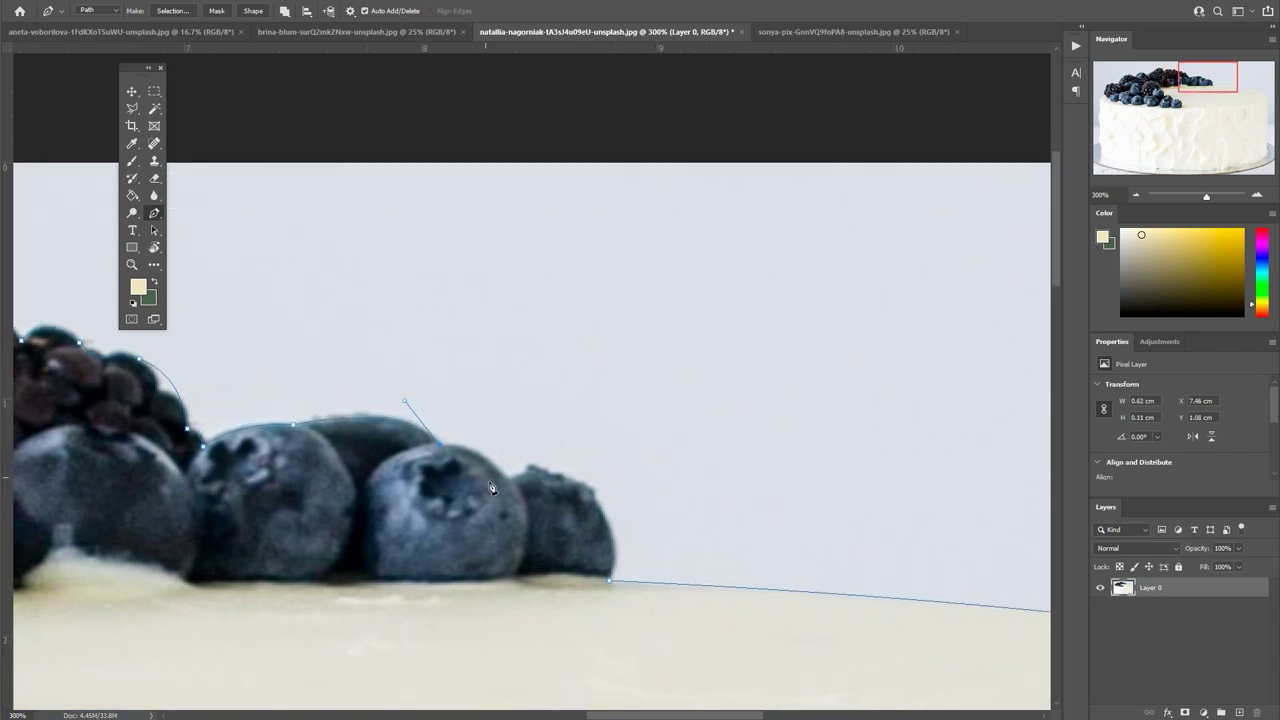
{"action": "left_click_drag", "start_coordinate": [531, 510], "coordinate": [551, 530]}
{"action": "left_click_drag", "start_coordinate": [598, 500], "coordinate": [587, 517]}
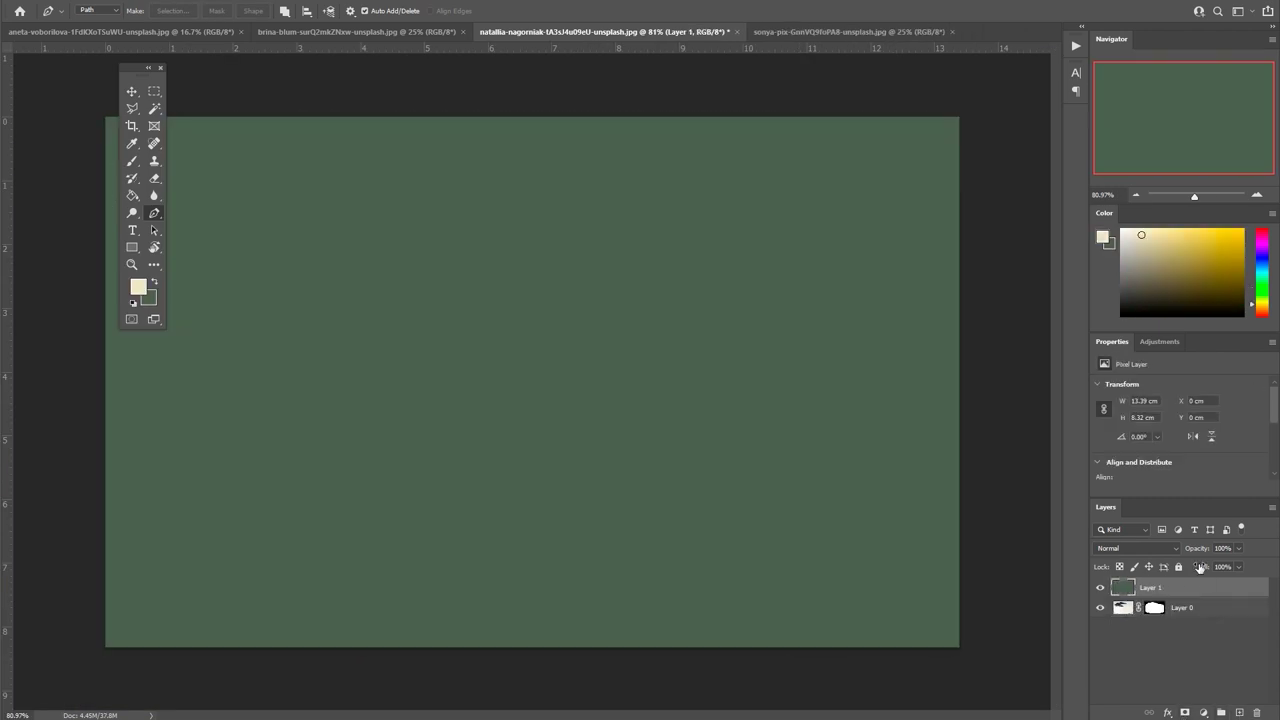
Move the green backdrop under the cake, then check the mask's lower right edge with a small black brush.
{"action": "left_click_drag", "start_coordinate": [1150, 587], "coordinate": [1150, 614]}
{"action": "key", "text": "d"}
{"action": "key", "text": "b"}
{"action": "scroll", "coordinate": [291, 380], "scroll_direction": "up", "scroll_amount": 5}
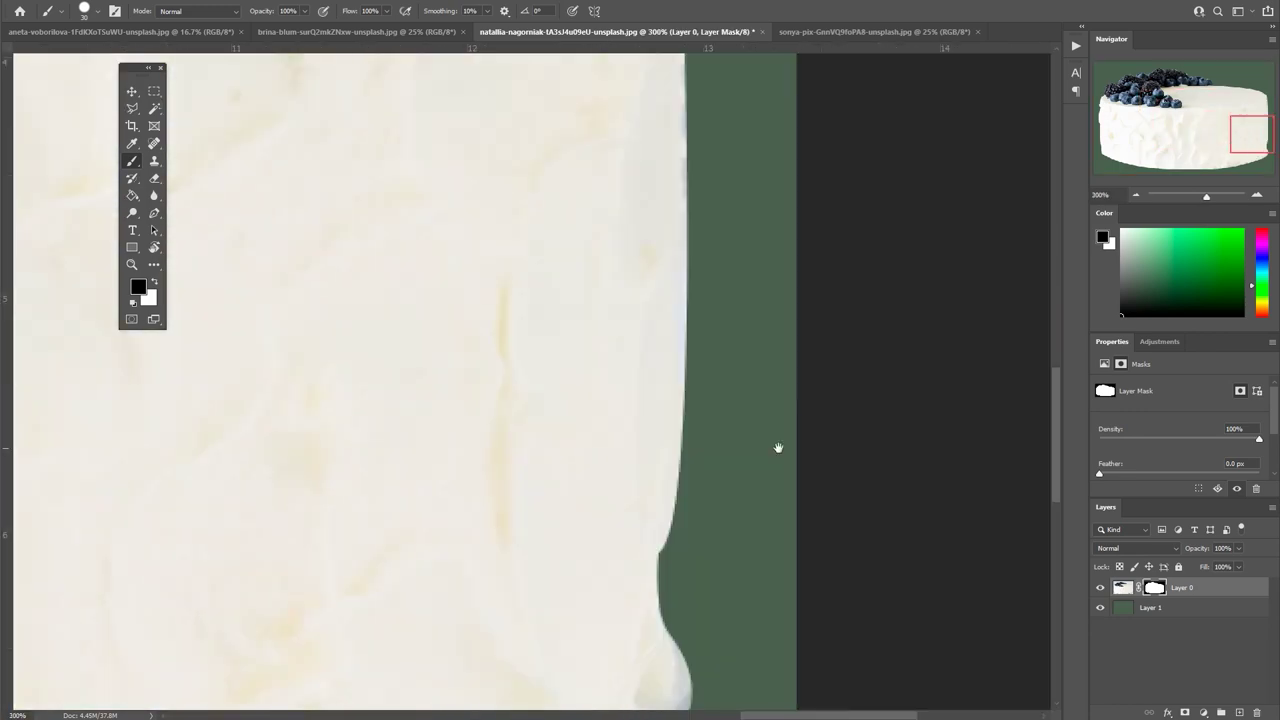
{"action": "key", "text": "bracketleft"}
{"action": "key", "text": "bracketleft"}
{"action": "key", "text": "bracketleft"}
{"action": "left_click_drag", "start_coordinate": [550, 475], "coordinate": [694, 420]}
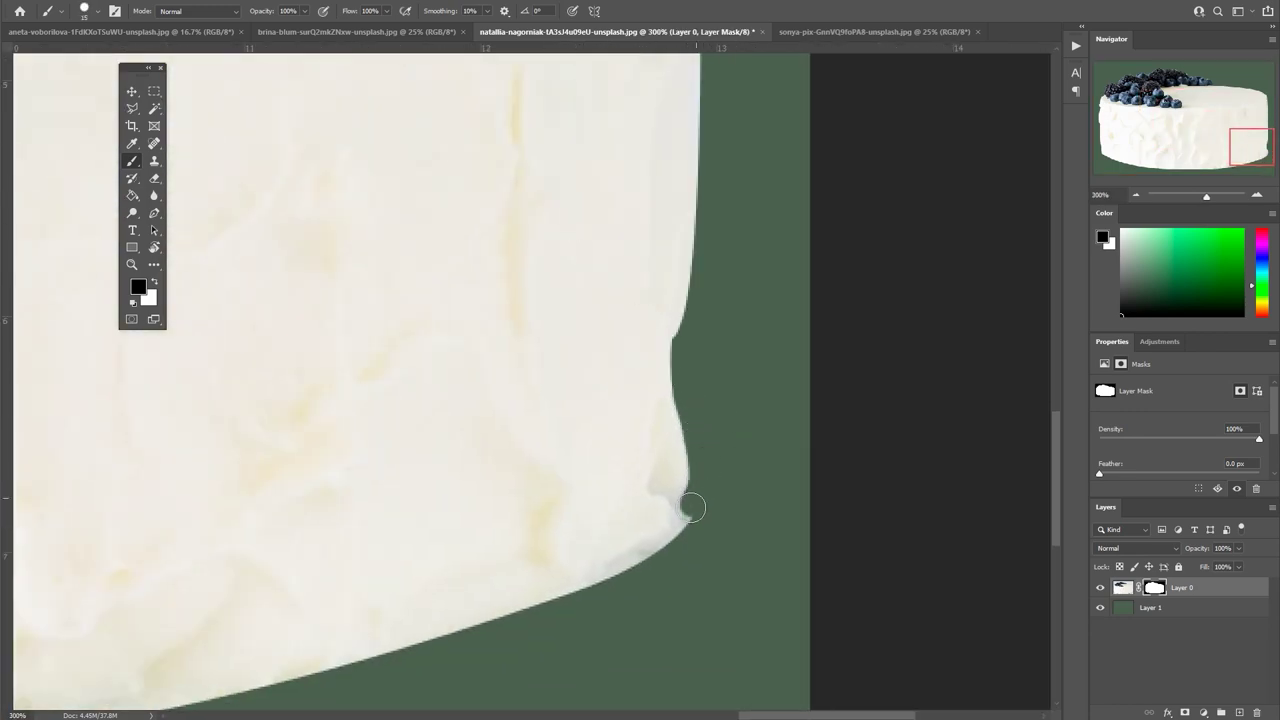
{"action": "left_click_drag", "start_coordinate": [620, 471], "coordinate": [880, 414]}
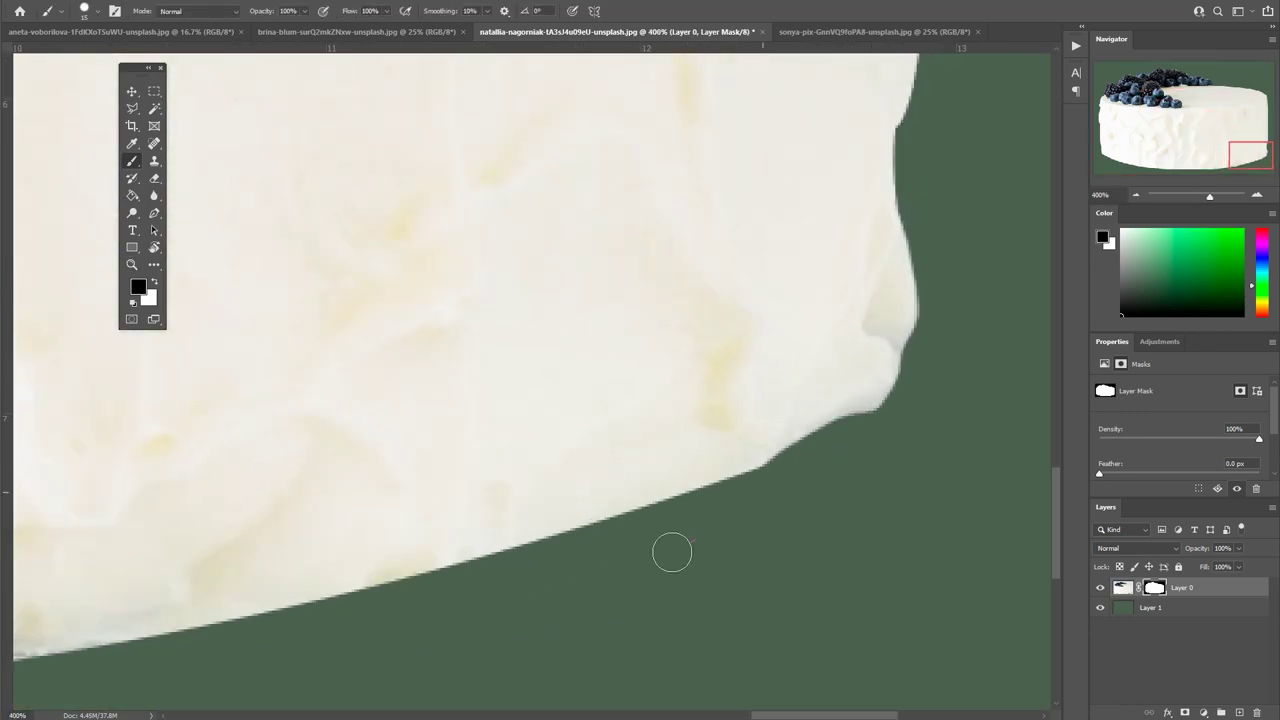
{"action": "scroll", "coordinate": [676, 485], "scroll_direction": "up", "scroll_amount": 1}
{"action": "scroll", "coordinate": [676, 485], "scroll_direction": "down", "scroll_amount": 2}
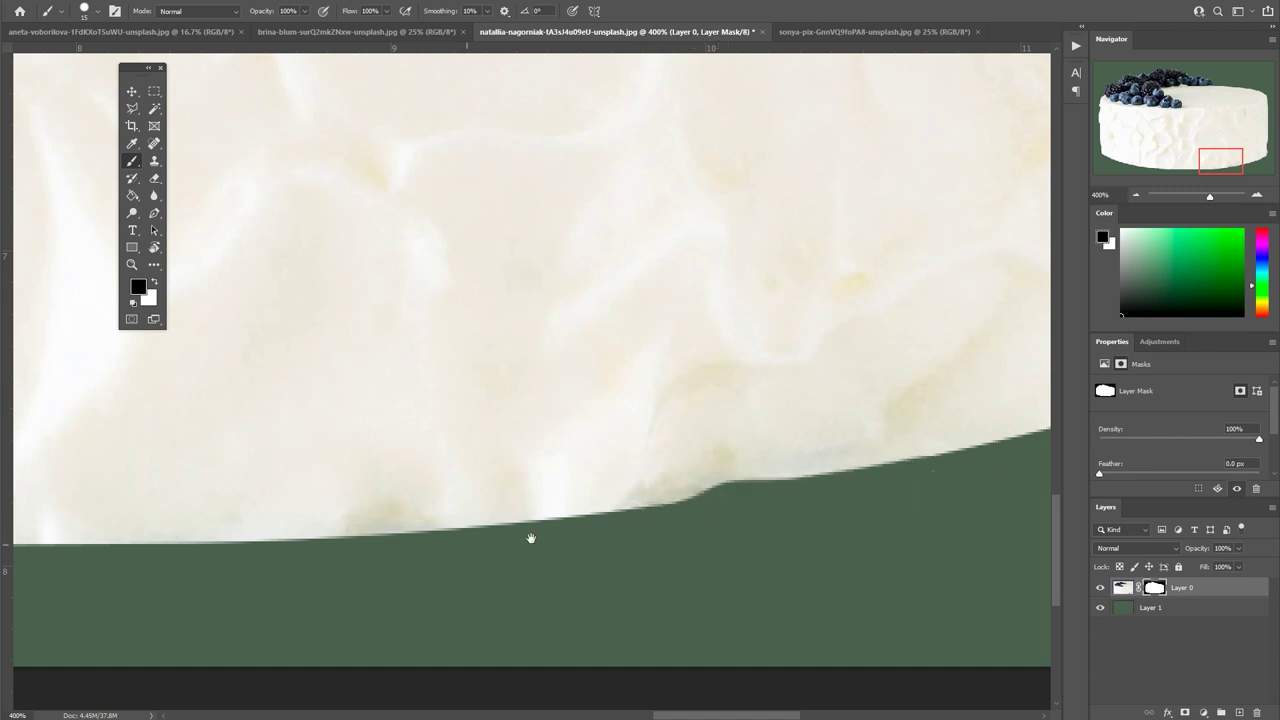
{"action": "scroll", "coordinate": [529, 534], "scroll_direction": "left", "scroll_amount": 5}
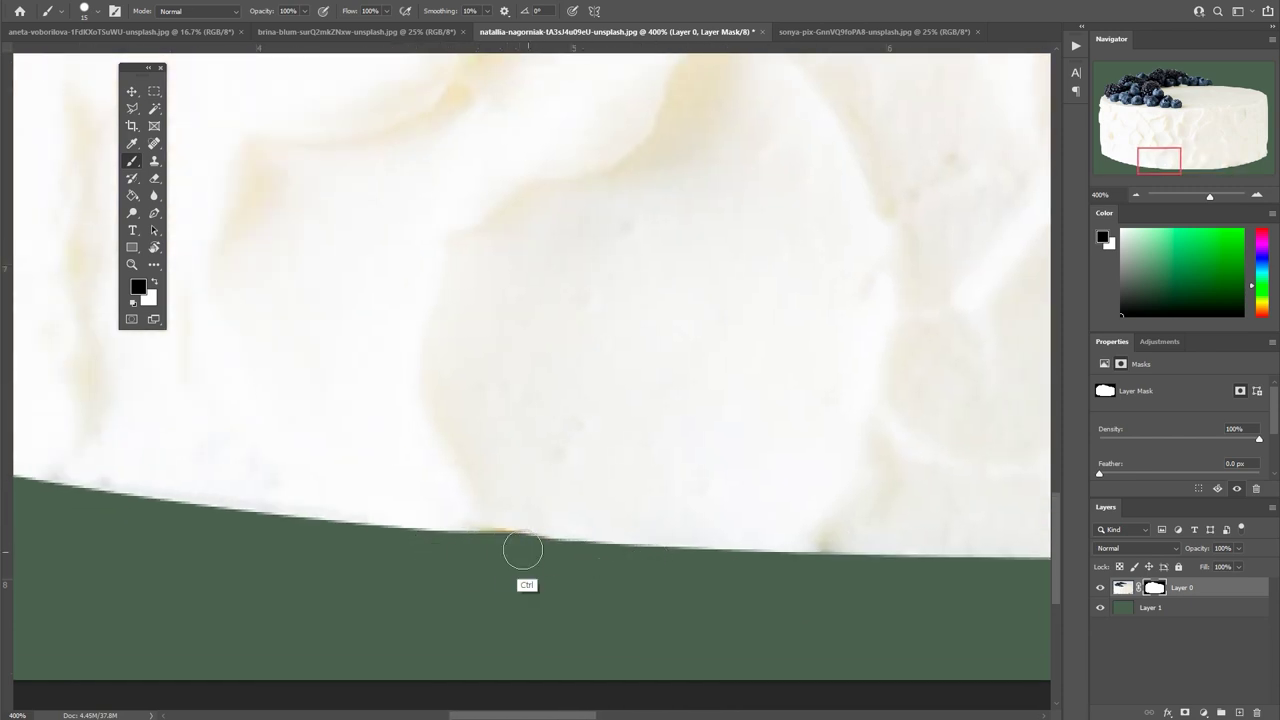
{"action": "scroll", "coordinate": [395, 518], "scroll_direction": "left", "scroll_amount": 5}
{"action": "scroll", "coordinate": [395, 518], "scroll_direction": "up", "scroll_amount": 2}
{"action": "scroll", "coordinate": [395, 518], "scroll_direction": "left", "scroll_amount": 3}
{"action": "scroll", "coordinate": [395, 518], "scroll_direction": "up", "scroll_amount": 1}
{"action": "scroll", "coordinate": [371, 549], "scroll_direction": "up", "scroll_amount": 2}
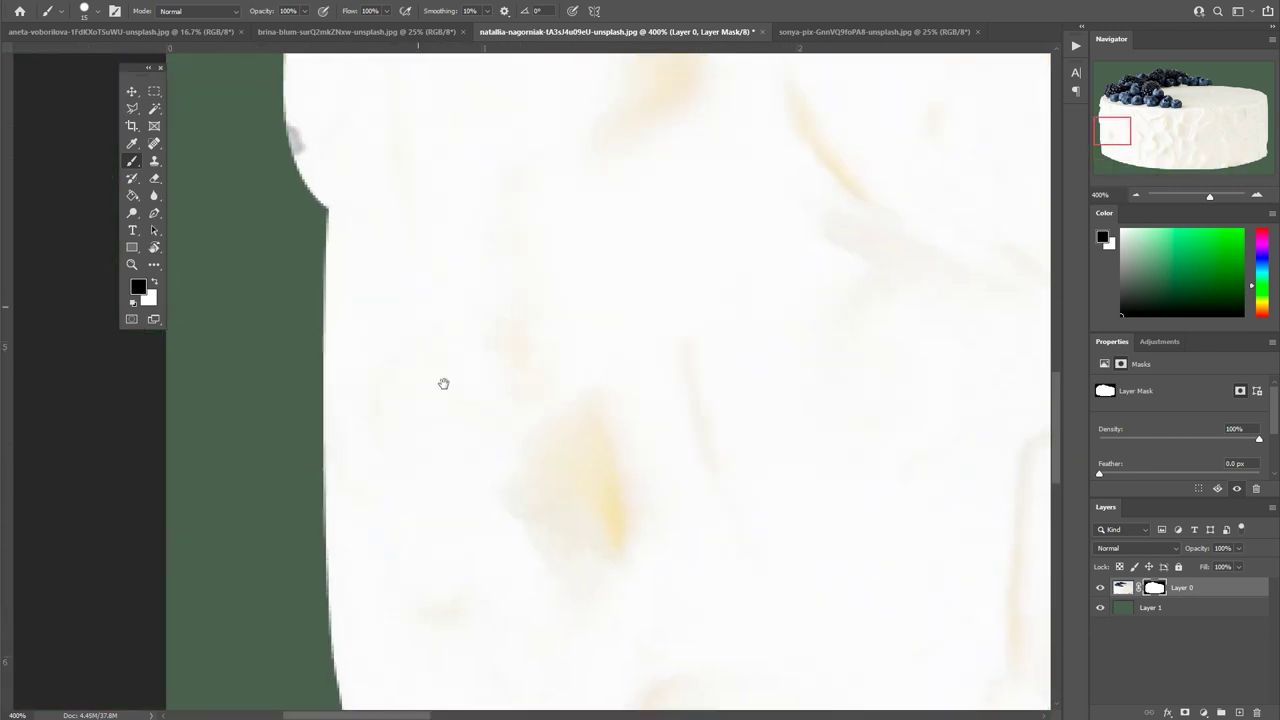
{"action": "scroll", "coordinate": [443, 380], "scroll_direction": "left", "scroll_amount": 1}
{"action": "scroll", "coordinate": [380, 409], "scroll_direction": "up", "scroll_amount": 2}
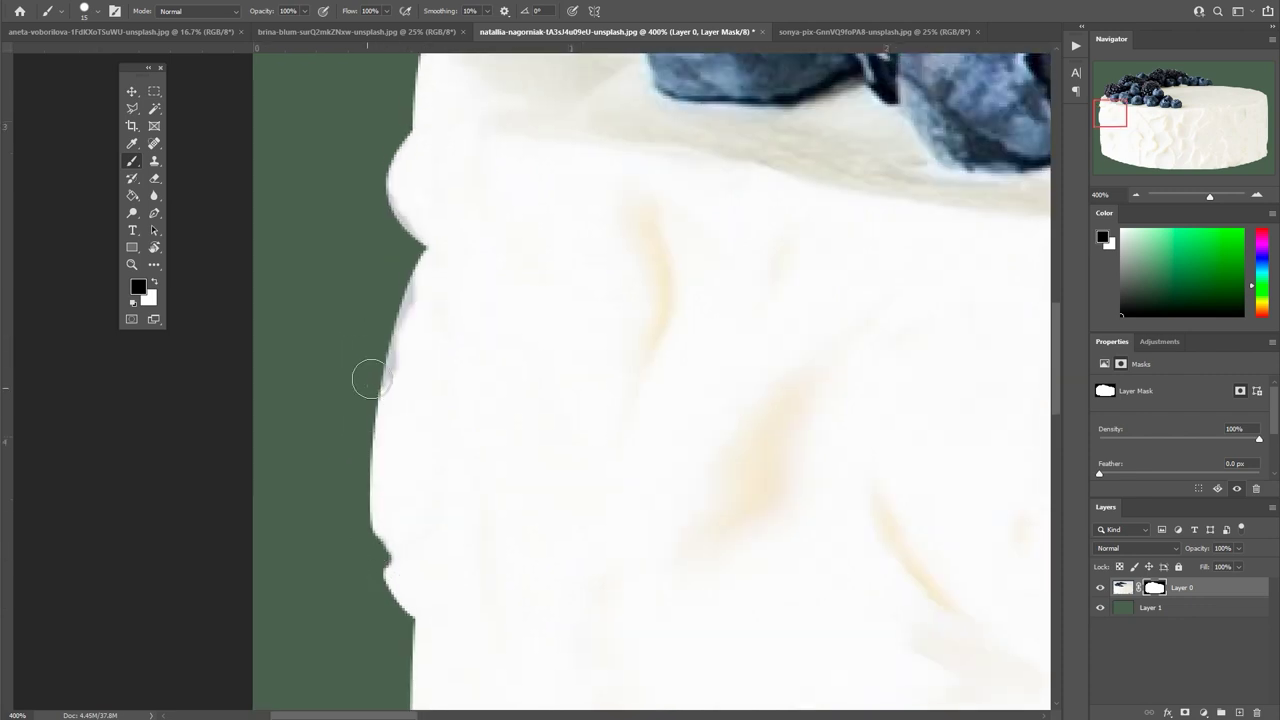
{"action": "scroll", "coordinate": [400, 272], "scroll_direction": "up", "scroll_amount": 3}
{"action": "scroll", "coordinate": [363, 457], "scroll_direction": "left", "scroll_amount": 2}
{"action": "scroll", "coordinate": [363, 457], "scroll_direction": "up", "scroll_amount": 2}
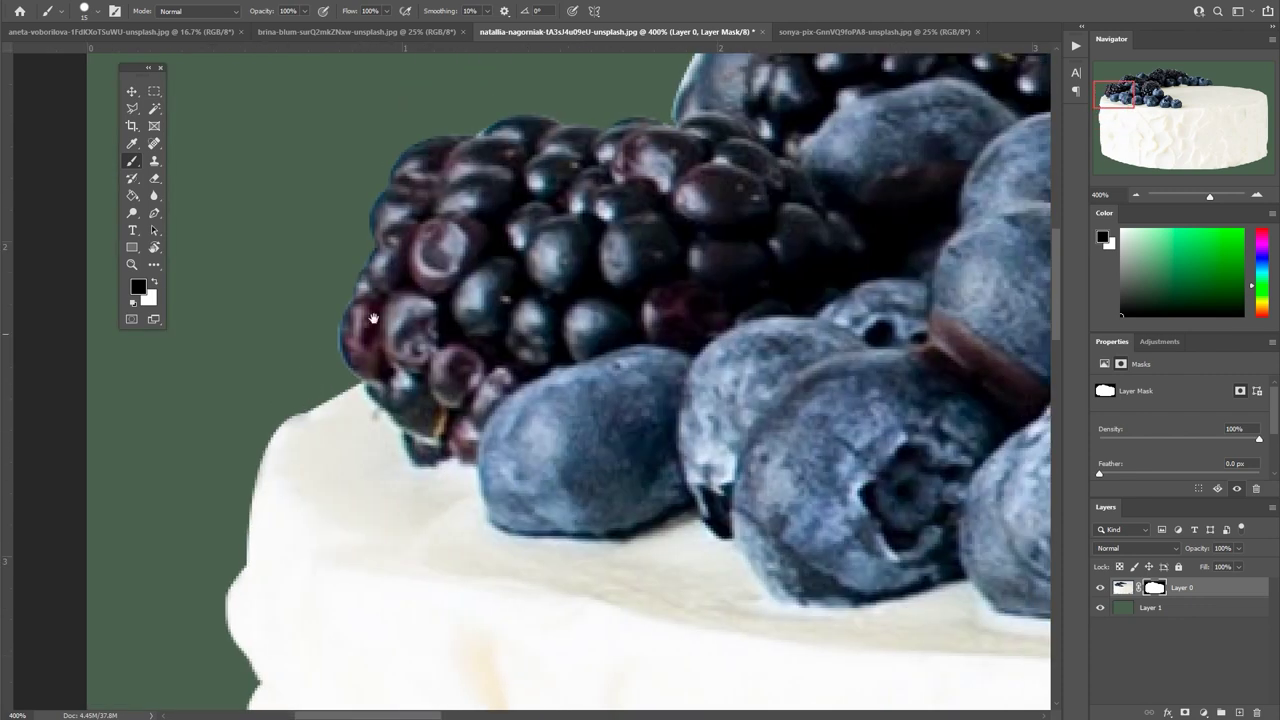
{"action": "scroll", "coordinate": [450, 360], "scroll_direction": "left", "scroll_amount": 2}
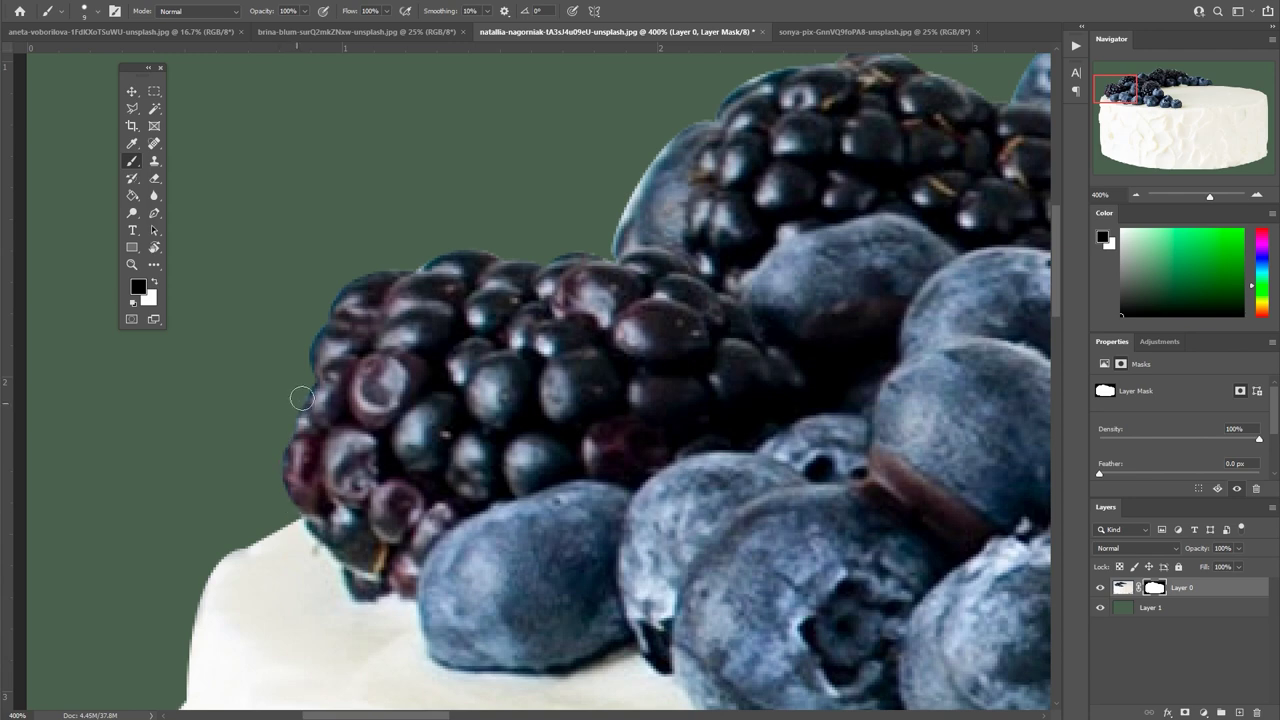
{"action": "scroll", "coordinate": [251, 468], "scroll_direction": "up", "scroll_amount": 2}
{"action": "scroll", "coordinate": [251, 468], "scroll_direction": "right", "scroll_amount": 1}
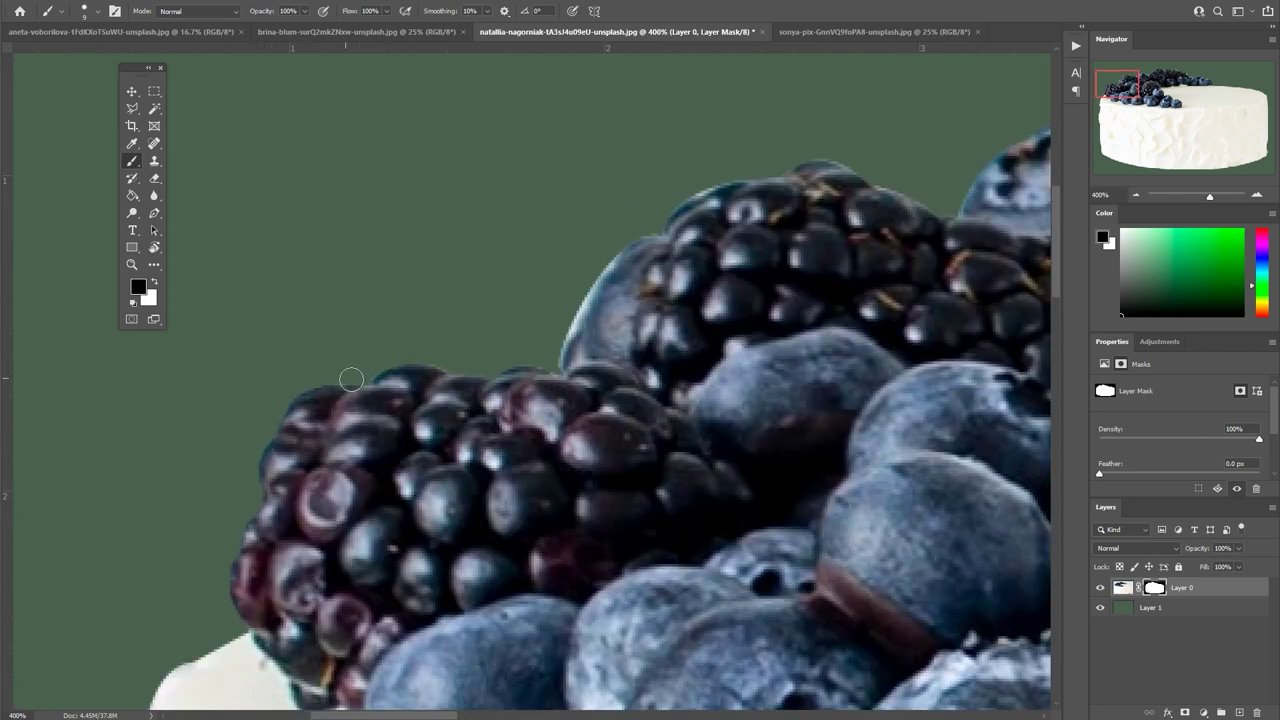
Pan along the berry outline to inspect the mask edge up to the last blueberries.
{"action": "left_click_drag", "start_coordinate": [572, 308], "coordinate": [430, 395]}
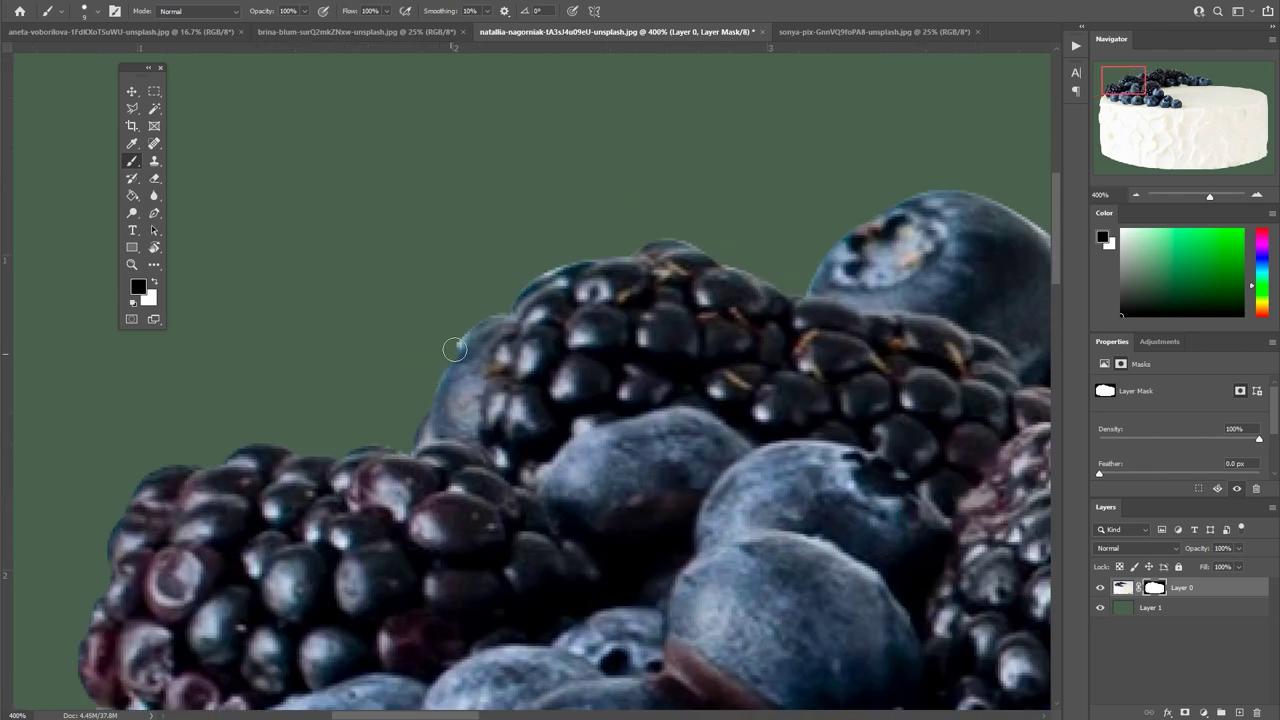
{"action": "left_click_drag", "start_coordinate": [606, 251], "coordinate": [405, 381]}
{"action": "left_click_drag", "start_coordinate": [485, 350], "coordinate": [414, 336]}
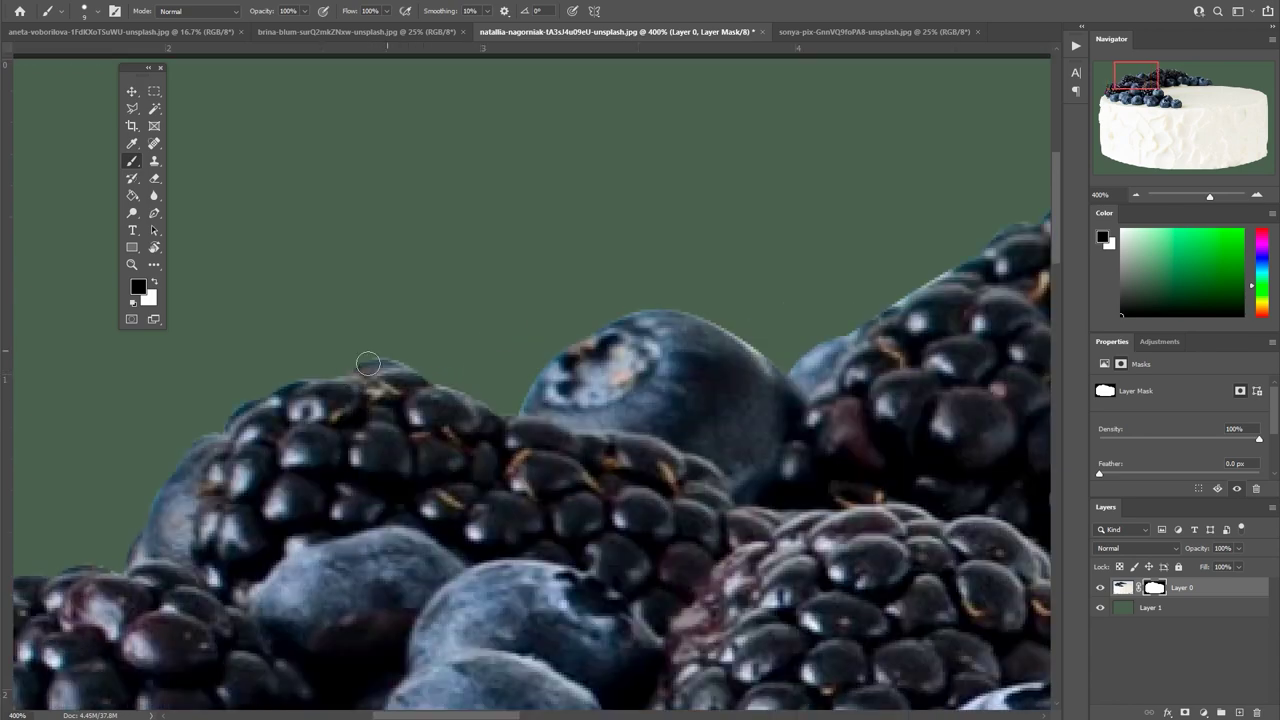
{"action": "left_click_drag", "start_coordinate": [509, 423], "coordinate": [335, 433]}
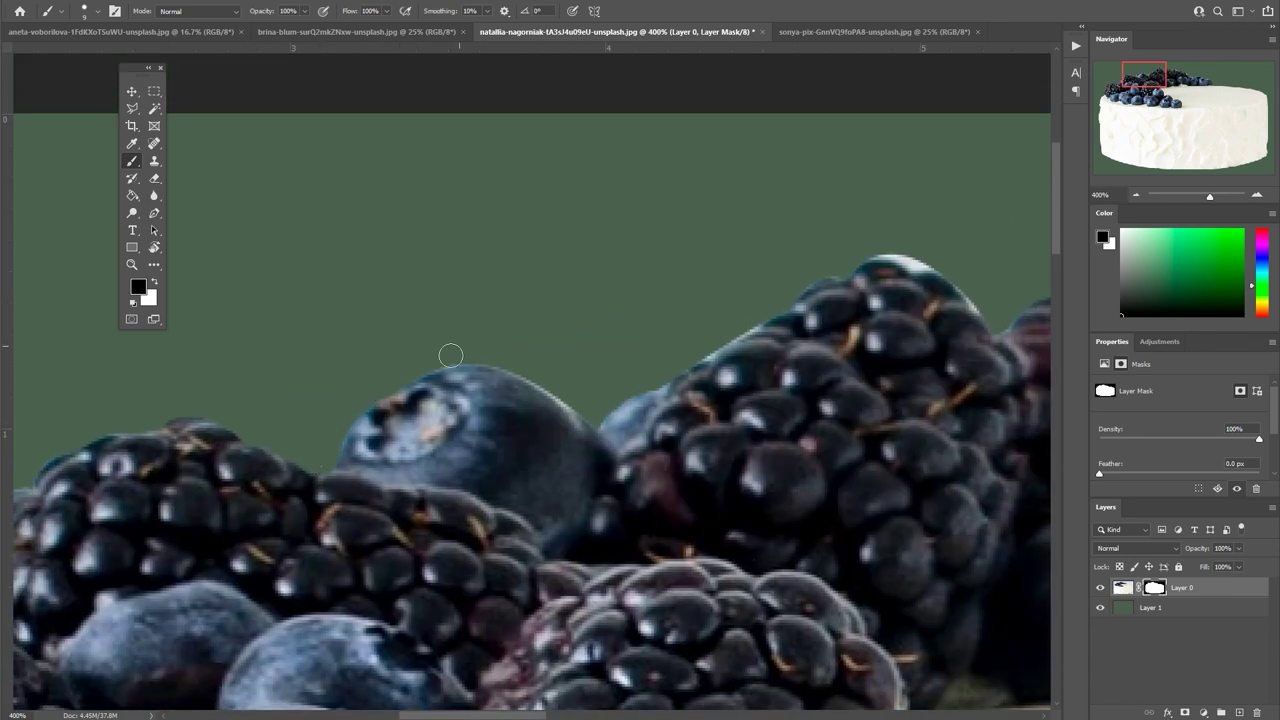
{"action": "left_click_drag", "start_coordinate": [558, 390], "coordinate": [408, 438]}
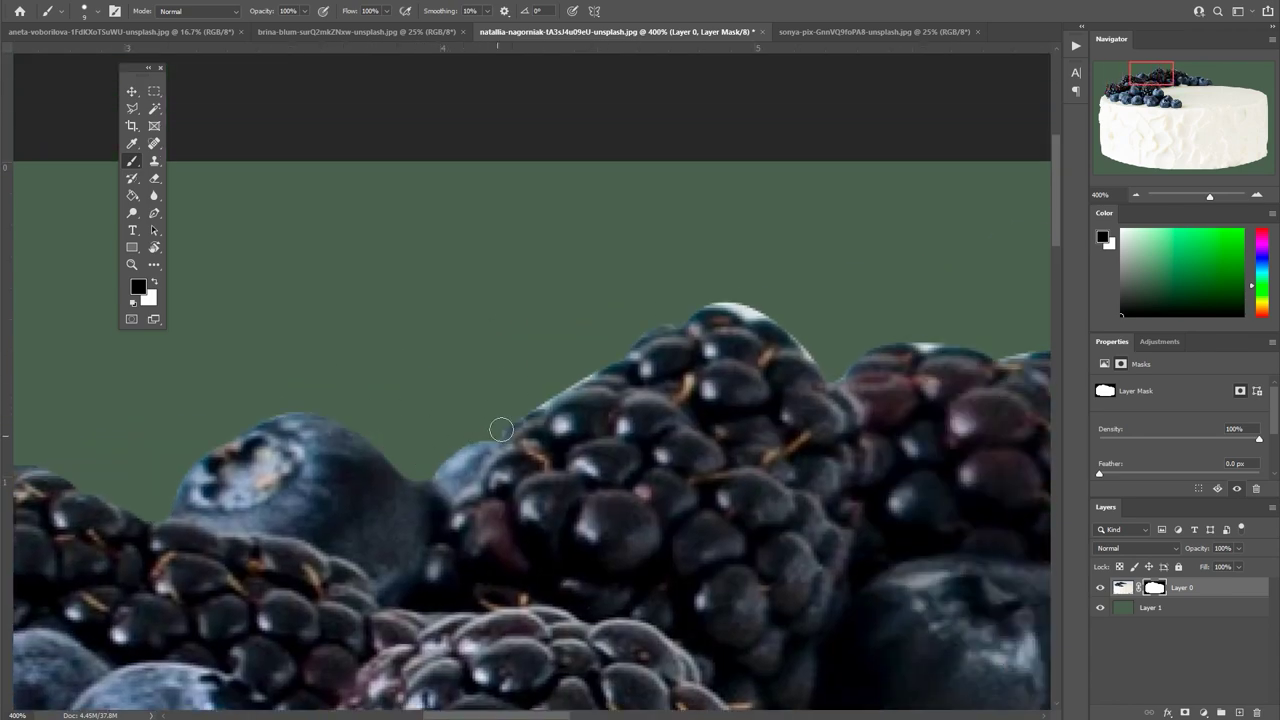
{"action": "left_click_drag", "start_coordinate": [590, 370], "coordinate": [503, 361]}
{"action": "left_click_drag", "start_coordinate": [672, 358], "coordinate": [559, 348]}
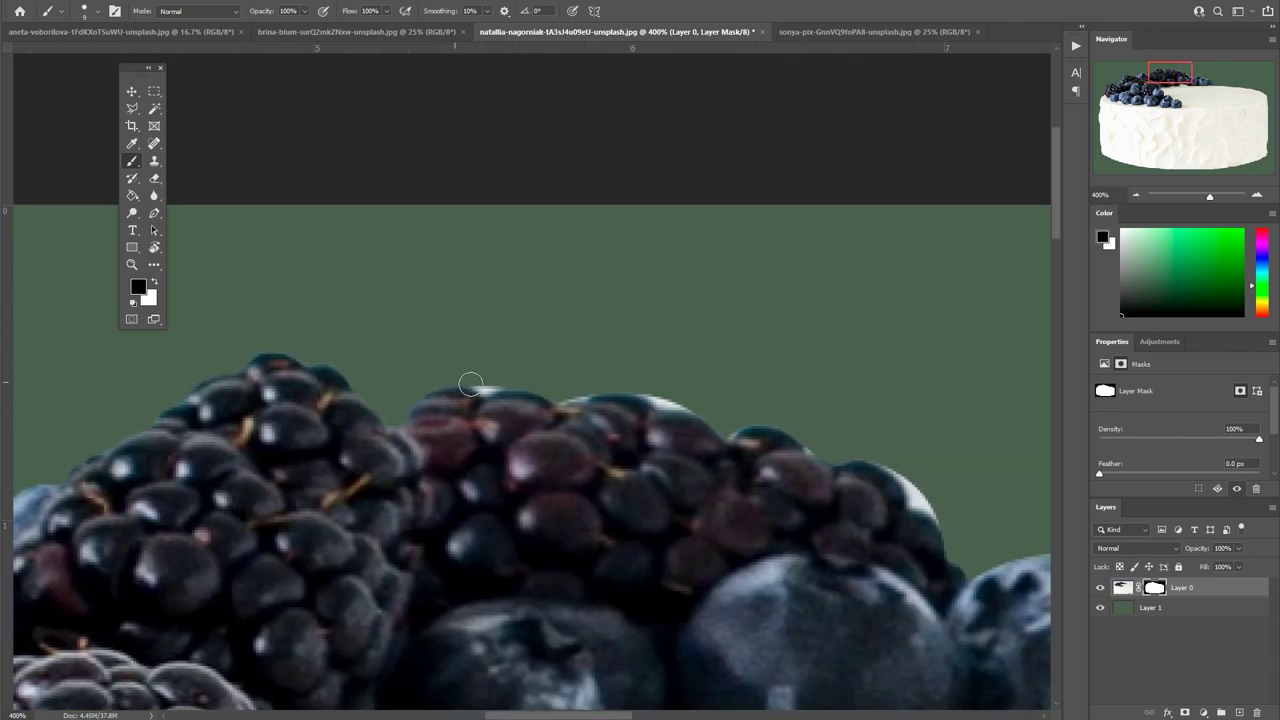
{"action": "left_click_drag", "start_coordinate": [570, 403], "coordinate": [460, 417]}
{"action": "left_click_drag", "start_coordinate": [680, 380], "coordinate": [500, 366]}
{"action": "left_click_drag", "start_coordinate": [652, 385], "coordinate": [614, 429]}
{"action": "mouse_move", "coordinate": [686, 480]}
{"action": "left_mouse_down"}
{"action": "mouse_move", "coordinate": [549, 451]}
{"action": "mouse_move", "coordinate": [545, 429]}
{"action": "left_mouse_up"}
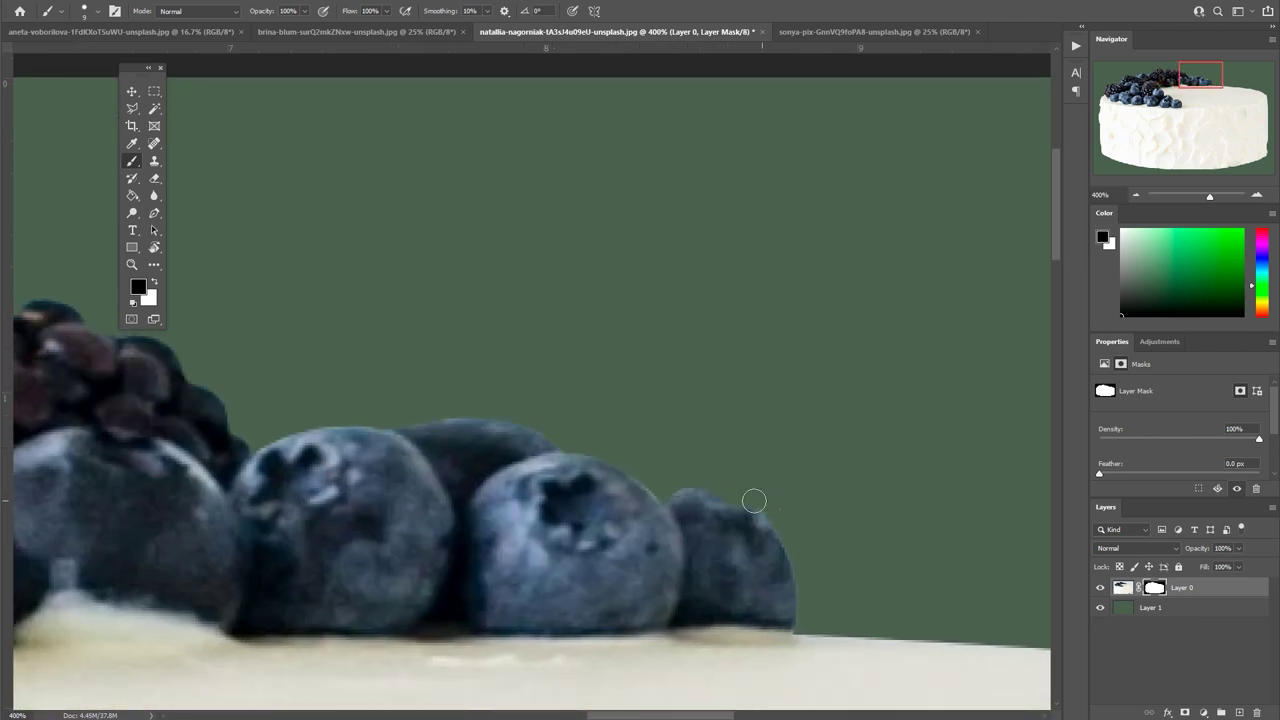
{"action": "left_click_drag", "start_coordinate": [886, 545], "coordinate": [371, 471]}
Export the cake as a transparent PNG-24 with the backdrop hidden, then crop the cheesecake photo to the plated slice.
{"action": "key", "text": "ctrl+0"}
{"action": "key", "text": "x"}
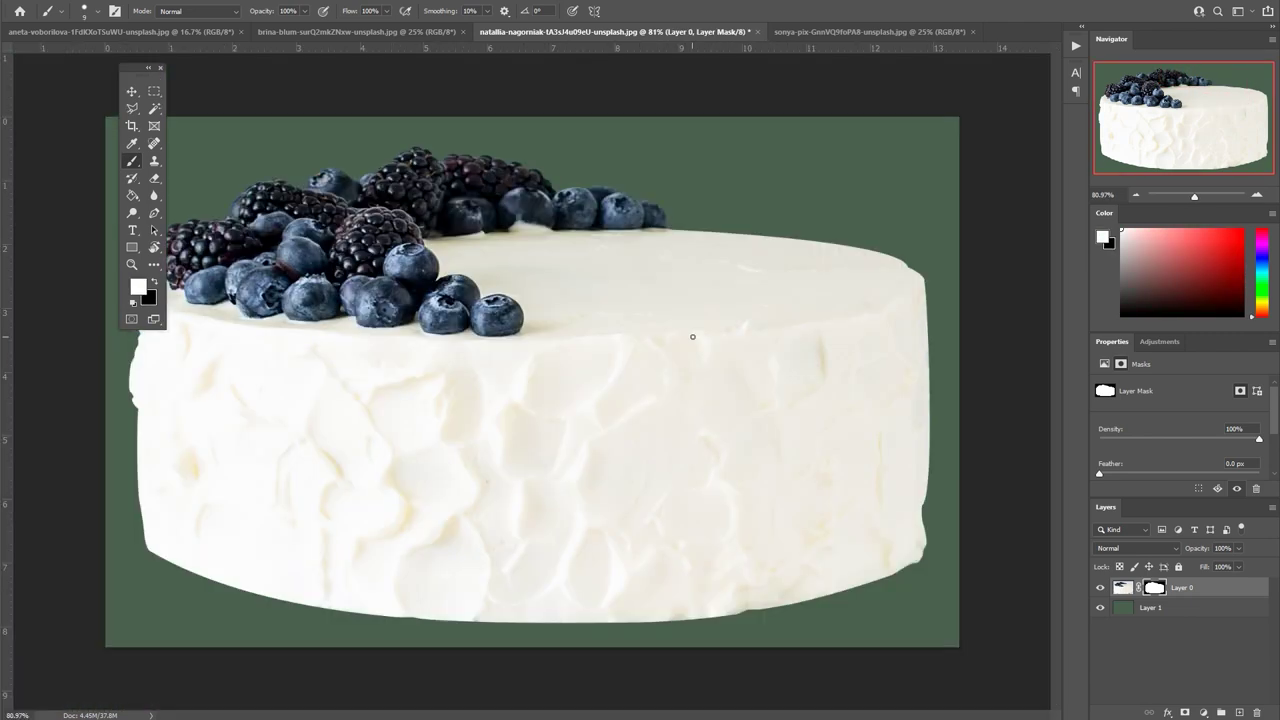
{"action": "left_click", "coordinate": [1100, 607]}
{"action": "key", "text": "ctrl+alt+shift+s"}
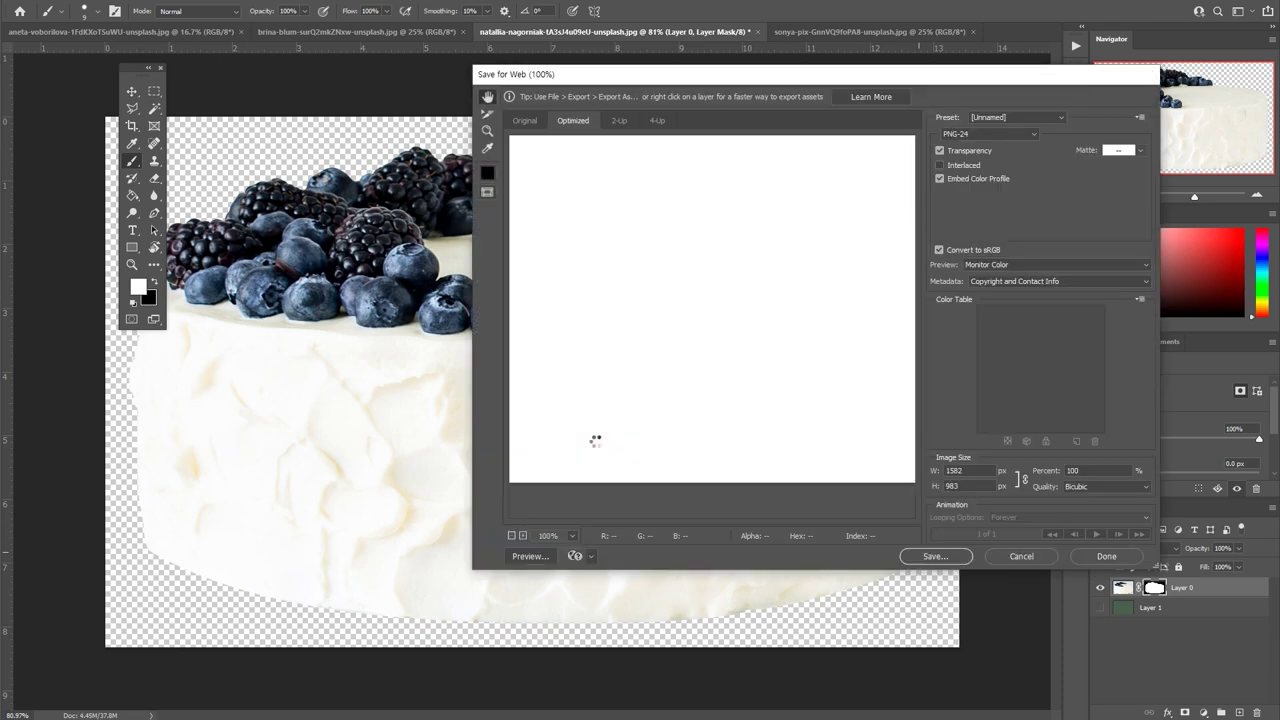
{"action": "key", "text": "Return"}
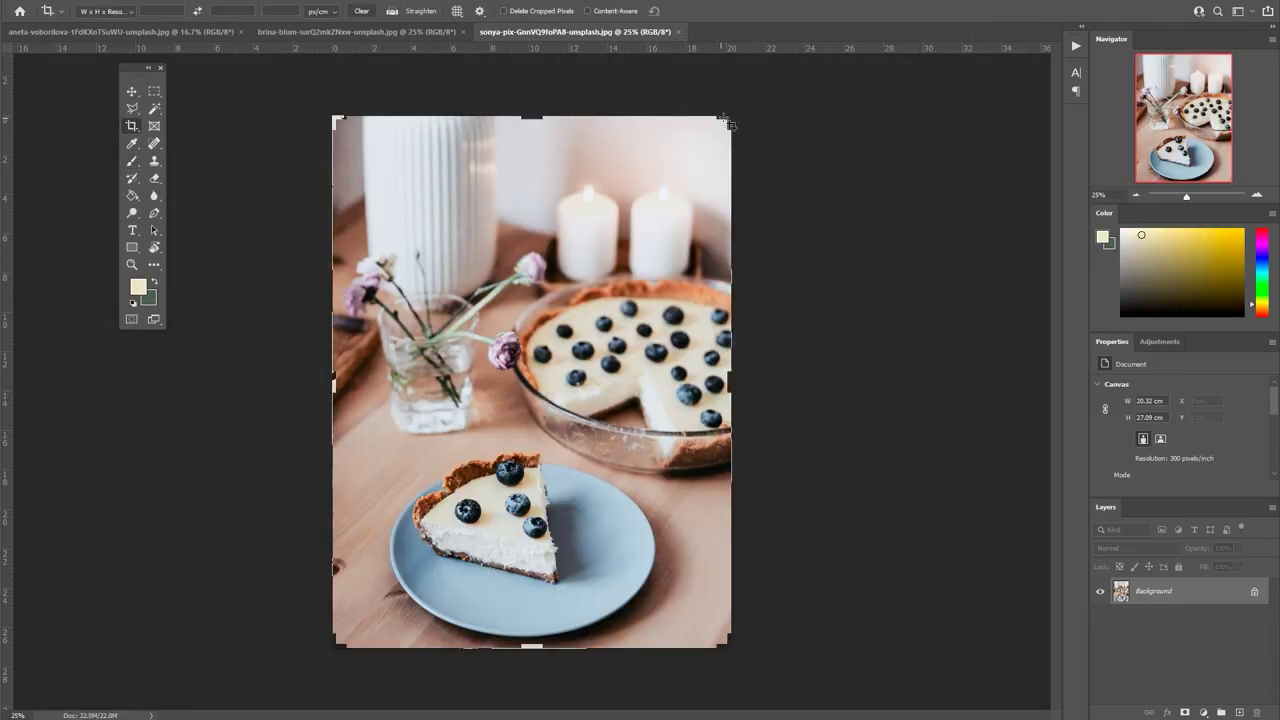
{"action": "left_click_drag", "start_coordinate": [729, 123], "coordinate": [697, 285]}
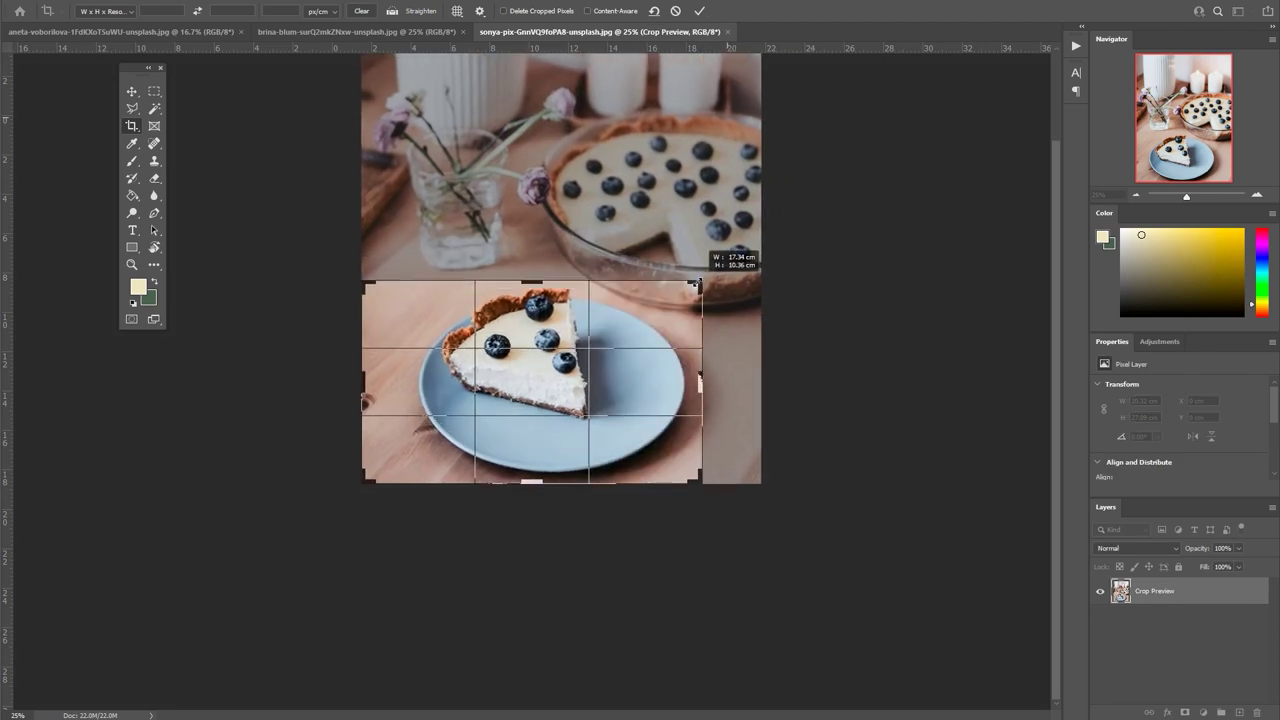
{"action": "key", "text": "Return"}
Trace a pen outline around the plate rim, from the top rim round to the left edge.
{"action": "key", "text": "p"}
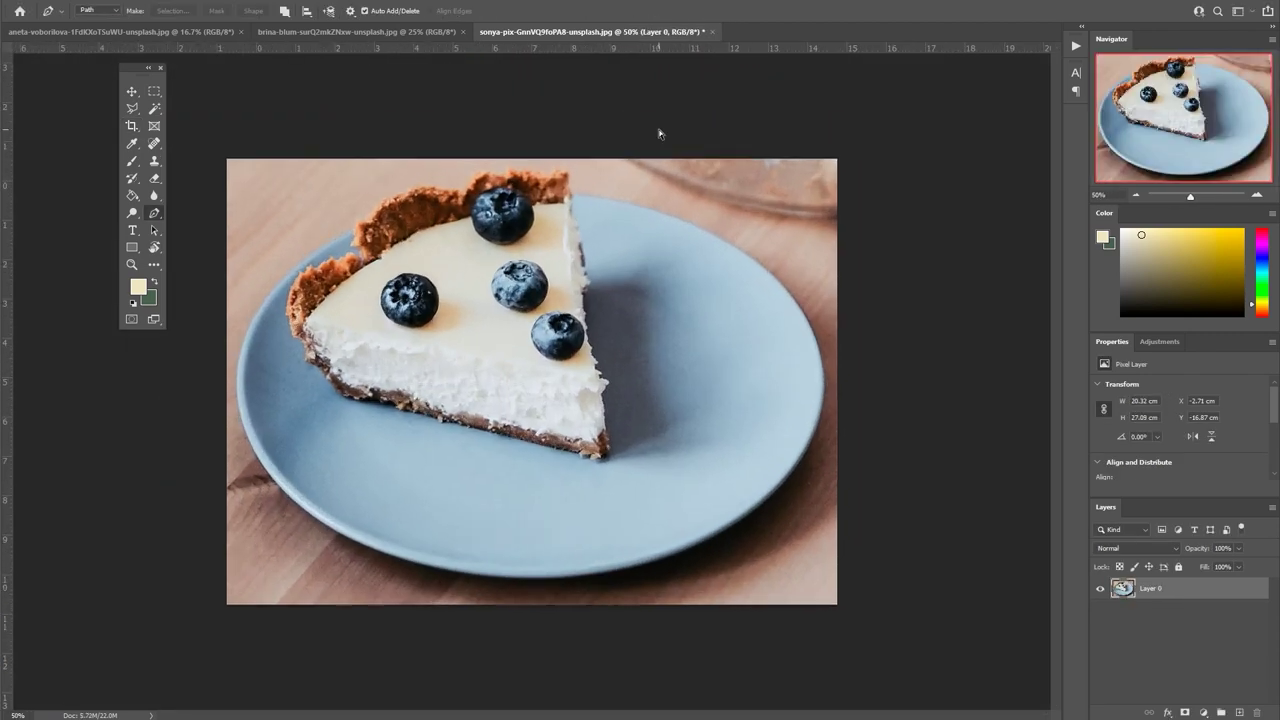
{"action": "scroll", "coordinate": [782, 182], "scroll_direction": "up", "scroll_amount": 2}
{"action": "left_click", "coordinate": [420, 206]}
{"action": "left_click", "coordinate": [741, 310]}
{"action": "left_click", "coordinate": [890, 416]}
{"action": "left_click_drag", "start_coordinate": [889, 423], "coordinate": [809, 315]}
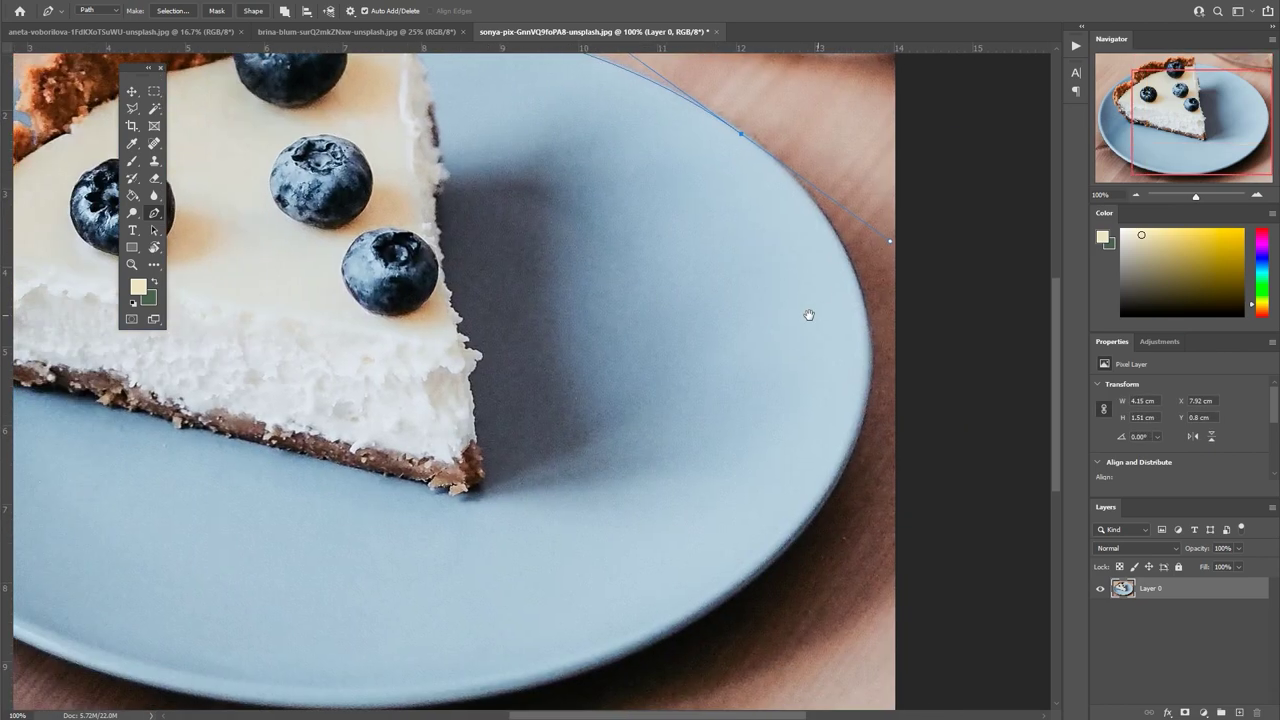
{"action": "key", "text": "ctrl+minus"}
{"action": "left_click_drag", "start_coordinate": [823, 510], "coordinate": [737, 603]}
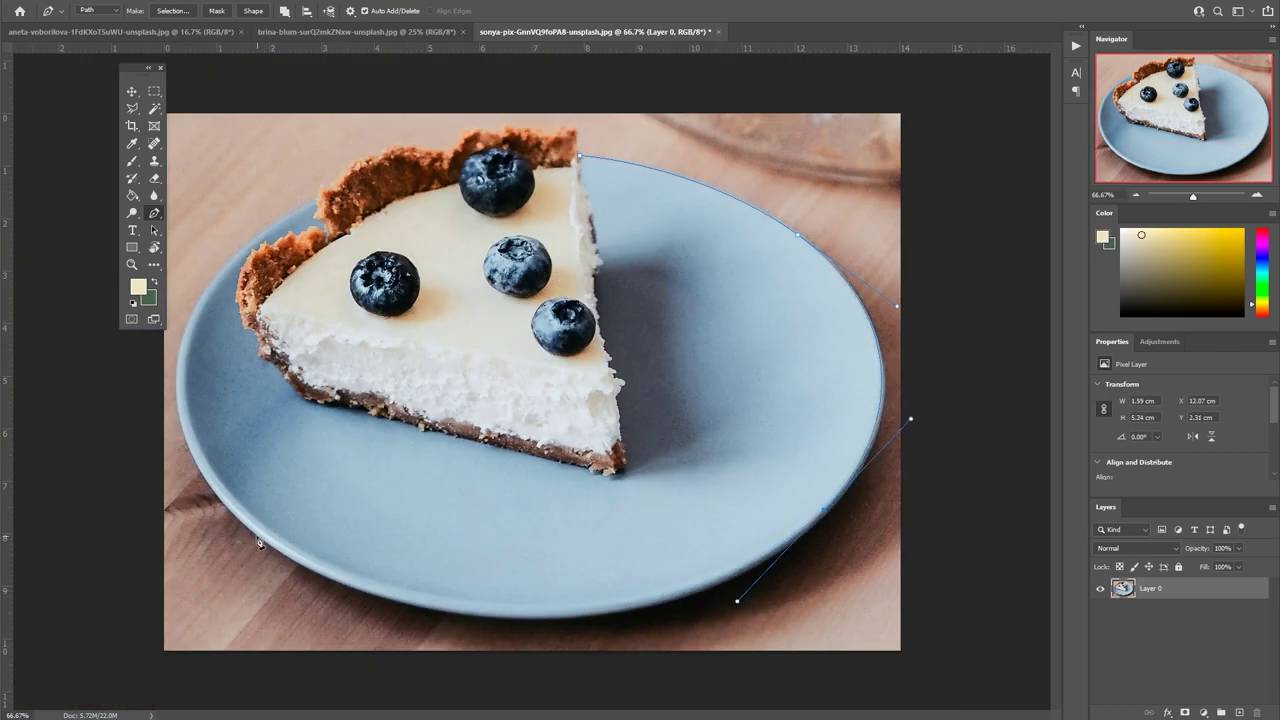
{"action": "mouse_move", "coordinate": [327, 577]}
{"action": "left_mouse_down"}
{"action": "mouse_move", "coordinate": [143, 496]}
{"action": "mouse_move", "coordinate": [118, 498]}
{"action": "left_mouse_up"}
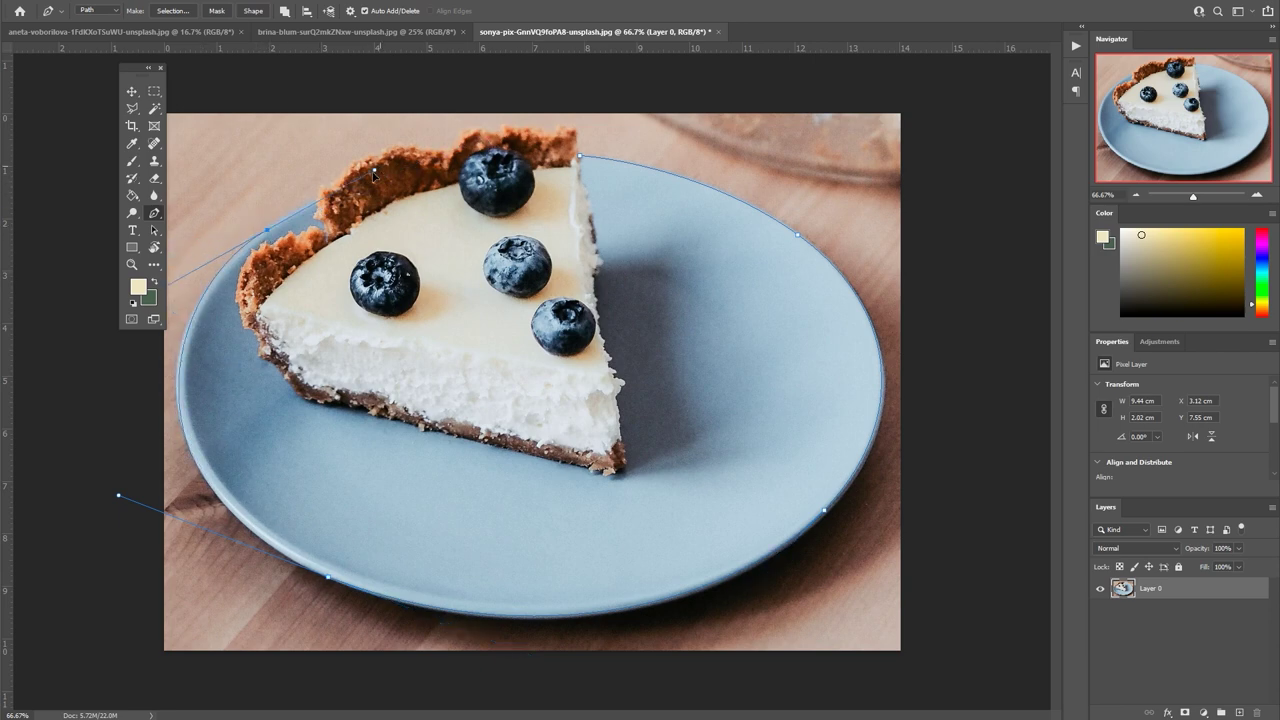
{"action": "left_click_drag", "start_coordinate": [191, 322], "coordinate": [255, 149]}
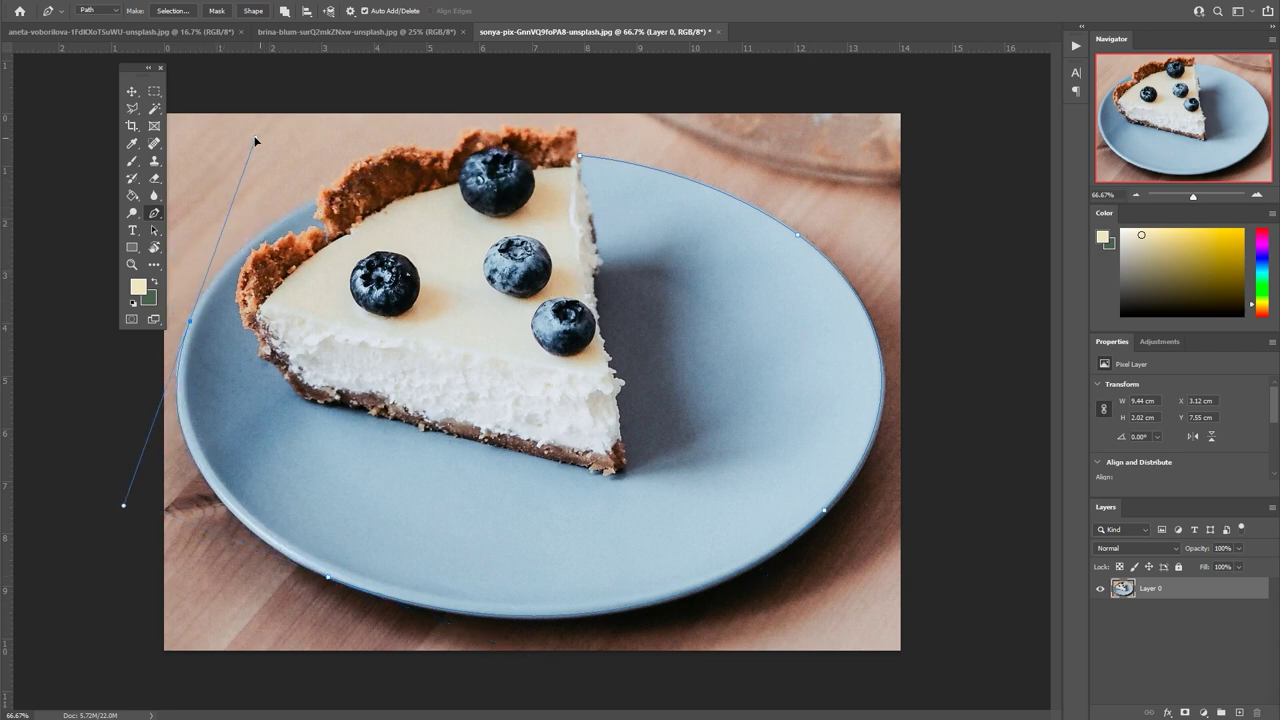
Continue the path along the crust's top edge and ridge with curved and corner anchors.
{"action": "left_click_drag", "start_coordinate": [317, 201], "coordinate": [418, 153]}
{"action": "scroll", "coordinate": [317, 202], "scroll_direction": "up", "scroll_amount": 2}
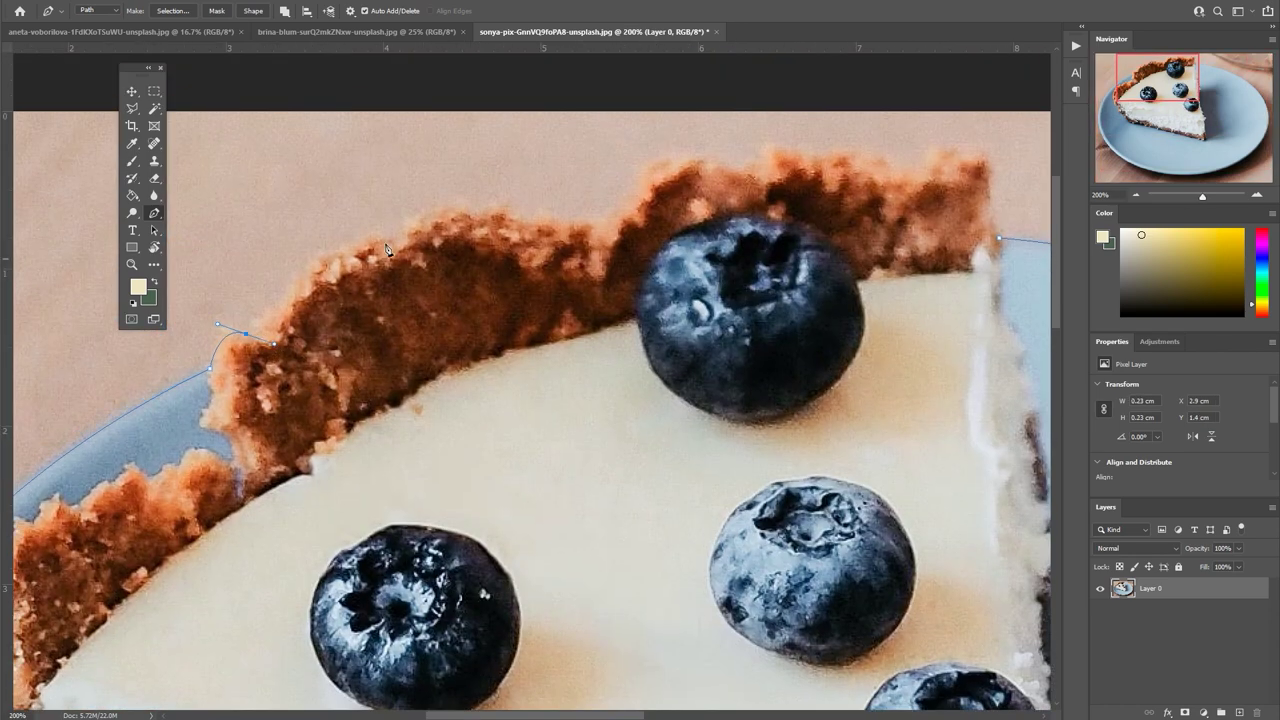
{"action": "left_click_drag", "start_coordinate": [391, 241], "coordinate": [416, 257]}
{"action": "left_click_drag", "start_coordinate": [470, 215], "coordinate": [519, 249]}
{"action": "left_click_drag", "start_coordinate": [598, 228], "coordinate": [676, 264]}
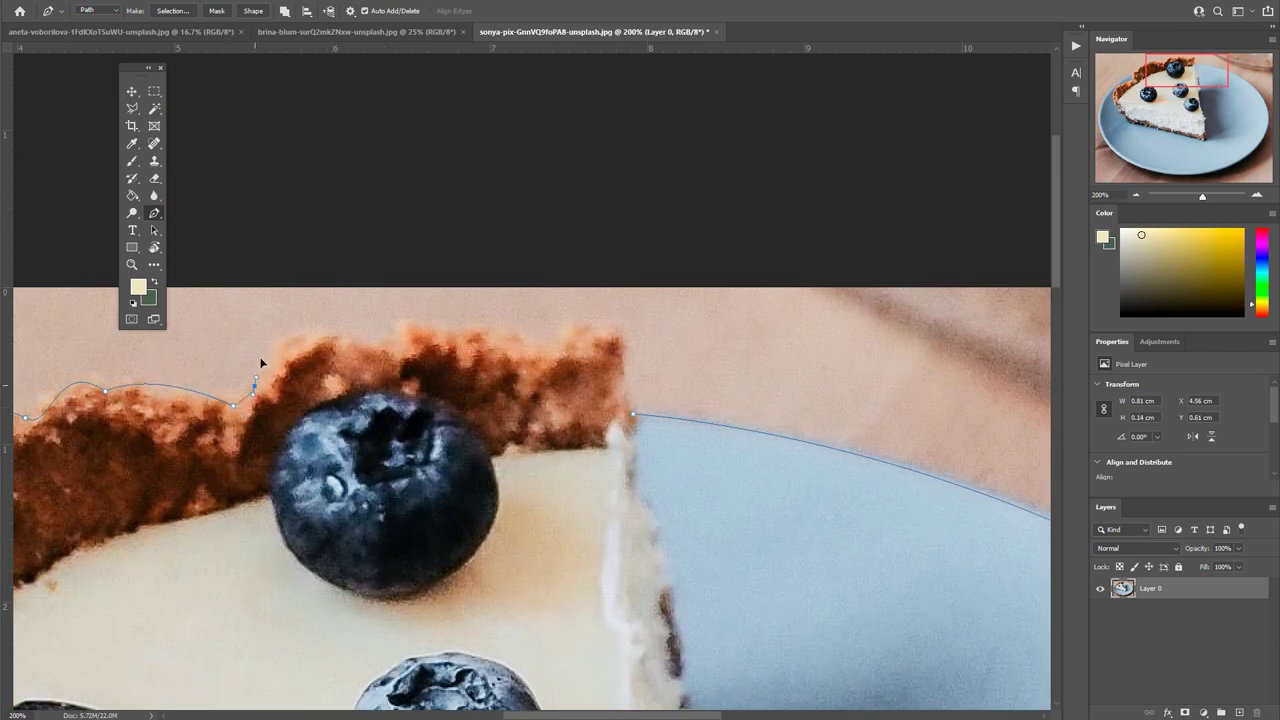
{"action": "left_click_drag", "start_coordinate": [317, 342], "coordinate": [336, 346]}
{"action": "left_click", "coordinate": [397, 346]}
{"action": "left_click_drag", "start_coordinate": [427, 328], "coordinate": [467, 353]}
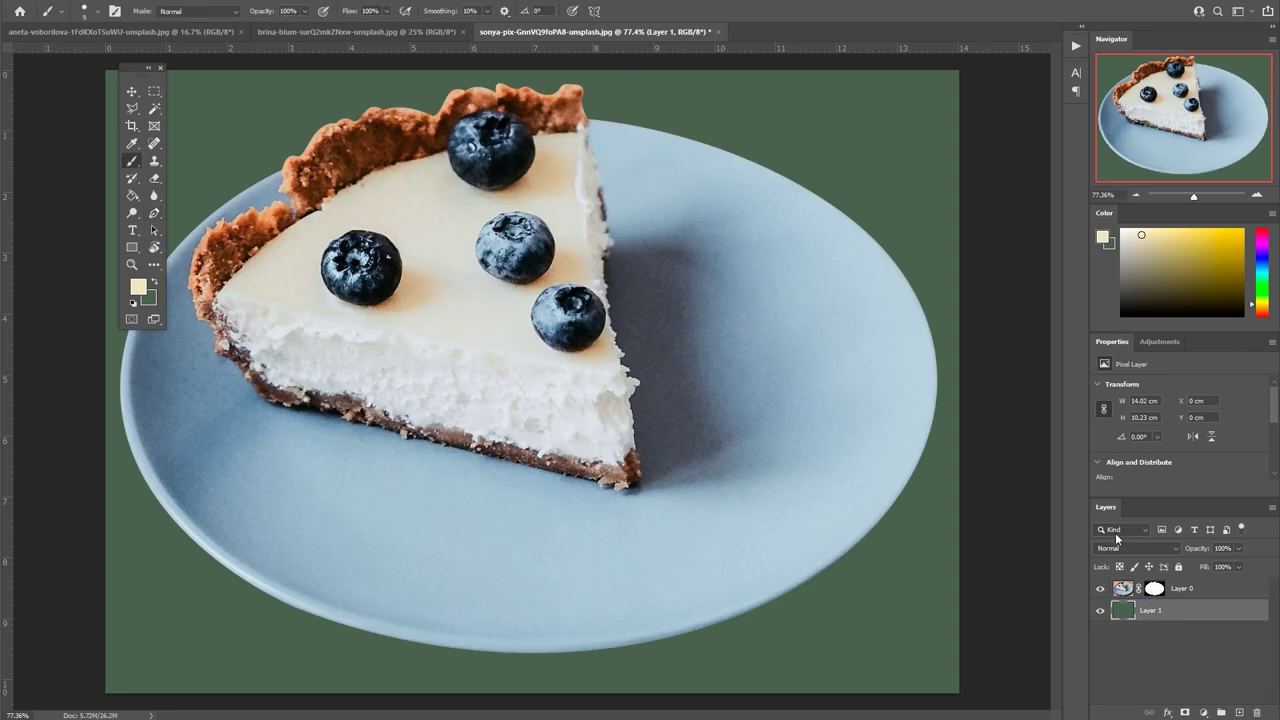
Paint black on Layer 0's mask to remove the background fringe along the slice's crust.
{"action": "left_click", "coordinate": [1154, 588]}
{"action": "scroll", "coordinate": [714, 514], "scroll_direction": "up", "scroll_amount": 3}
{"action": "scroll", "coordinate": [528, 486], "scroll_direction": "up", "scroll_amount": 2}
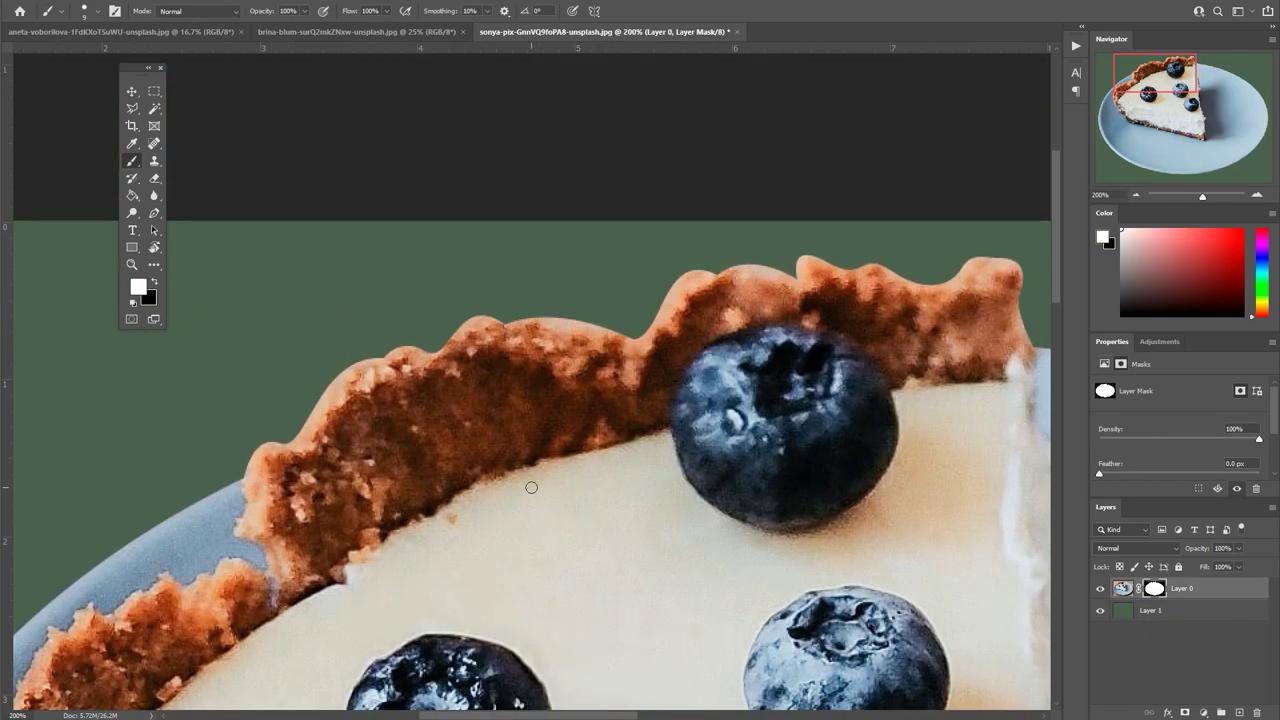
{"action": "left_click_drag", "start_coordinate": [528, 486], "coordinate": [530, 560]}
{"action": "scroll", "coordinate": [530, 560], "scroll_direction": "down", "scroll_amount": 2}
{"action": "key", "text": "x"}
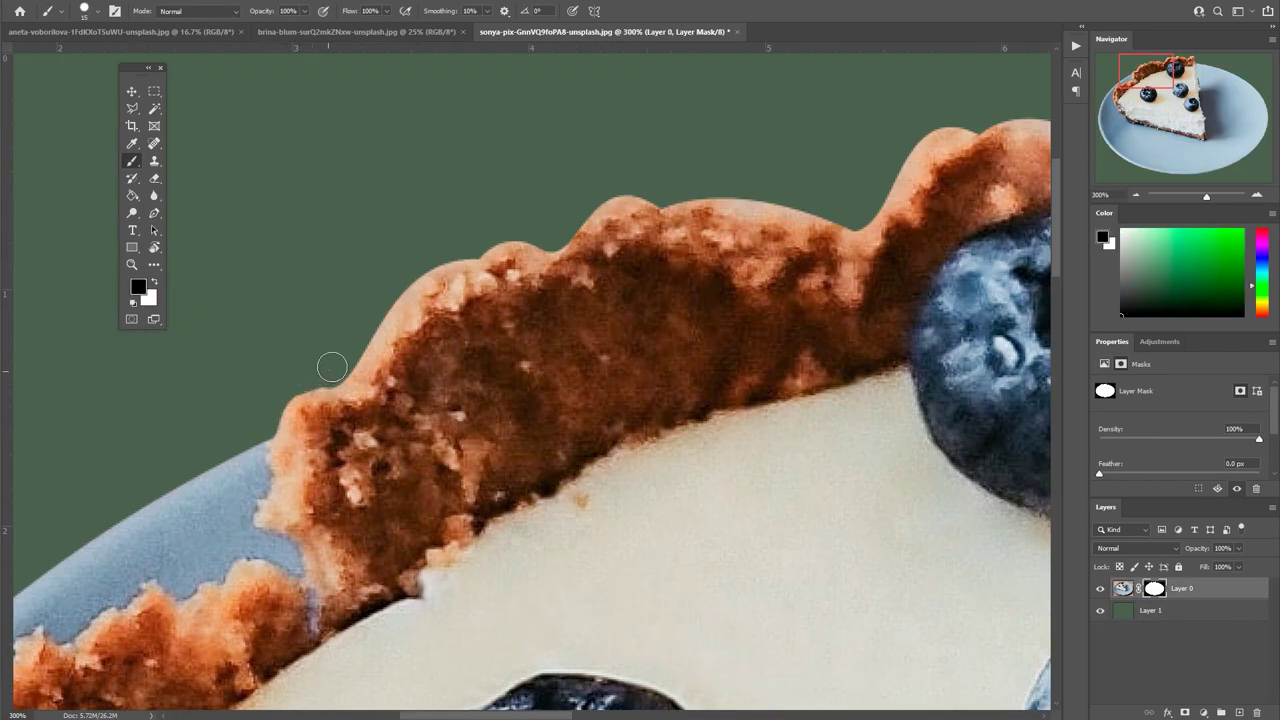
{"action": "scroll", "coordinate": [400, 340], "scroll_direction": "up", "scroll_amount": 2}
{"action": "left_click_drag", "start_coordinate": [421, 331], "coordinate": [590, 362]}
{"action": "left_click_drag", "start_coordinate": [590, 362], "coordinate": [743, 296]}
{"action": "mouse_move", "coordinate": [229, 429]}
{"action": "left_mouse_down"}
{"action": "mouse_move", "coordinate": [309, 349]}
{"action": "mouse_move", "coordinate": [740, 226]}
{"action": "mouse_move", "coordinate": [345, 455]}
{"action": "left_mouse_up"}
{"action": "mouse_move", "coordinate": [361, 509]}
{"action": "left_mouse_down"}
{"action": "mouse_move", "coordinate": [428, 428]}
{"action": "mouse_move", "coordinate": [565, 435]}
{"action": "mouse_move", "coordinate": [751, 354]}
{"action": "mouse_move", "coordinate": [696, 310]}
{"action": "left_mouse_up"}
{"action": "left_click_drag", "start_coordinate": [345, 400], "coordinate": [405, 383]}
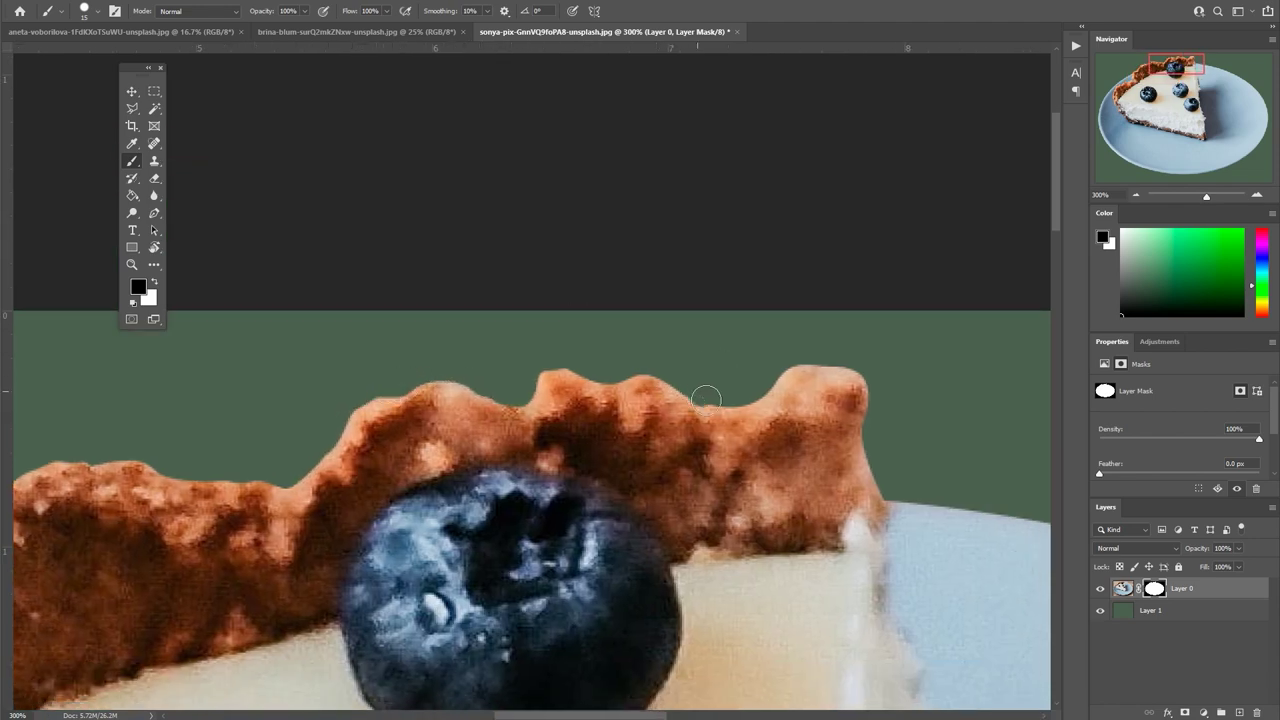
{"action": "left_click_drag", "start_coordinate": [705, 398], "coordinate": [874, 383]}
Hide the green Layer 1 backing and export the pie cutout via Save for Web.
{"action": "key", "text": "ctrl+0"}
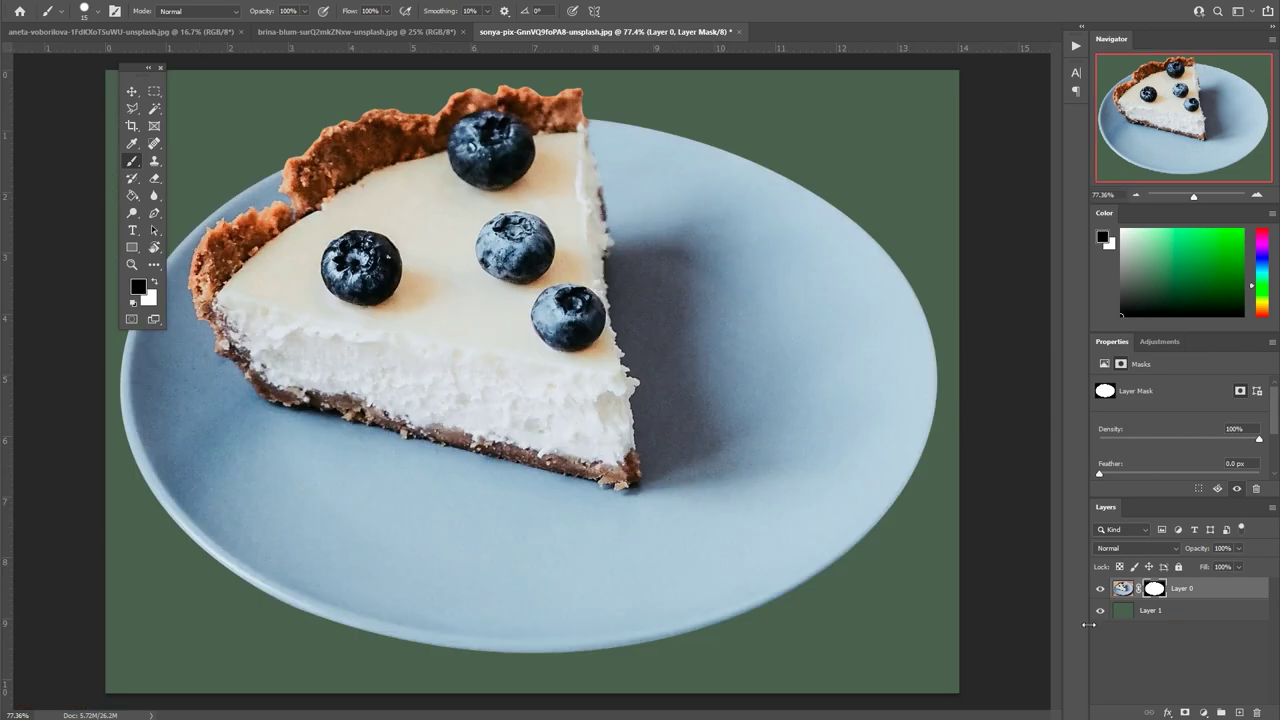
{"action": "left_click", "coordinate": [1100, 610]}
{"action": "key", "text": "ctrl+alt+shift+s"}
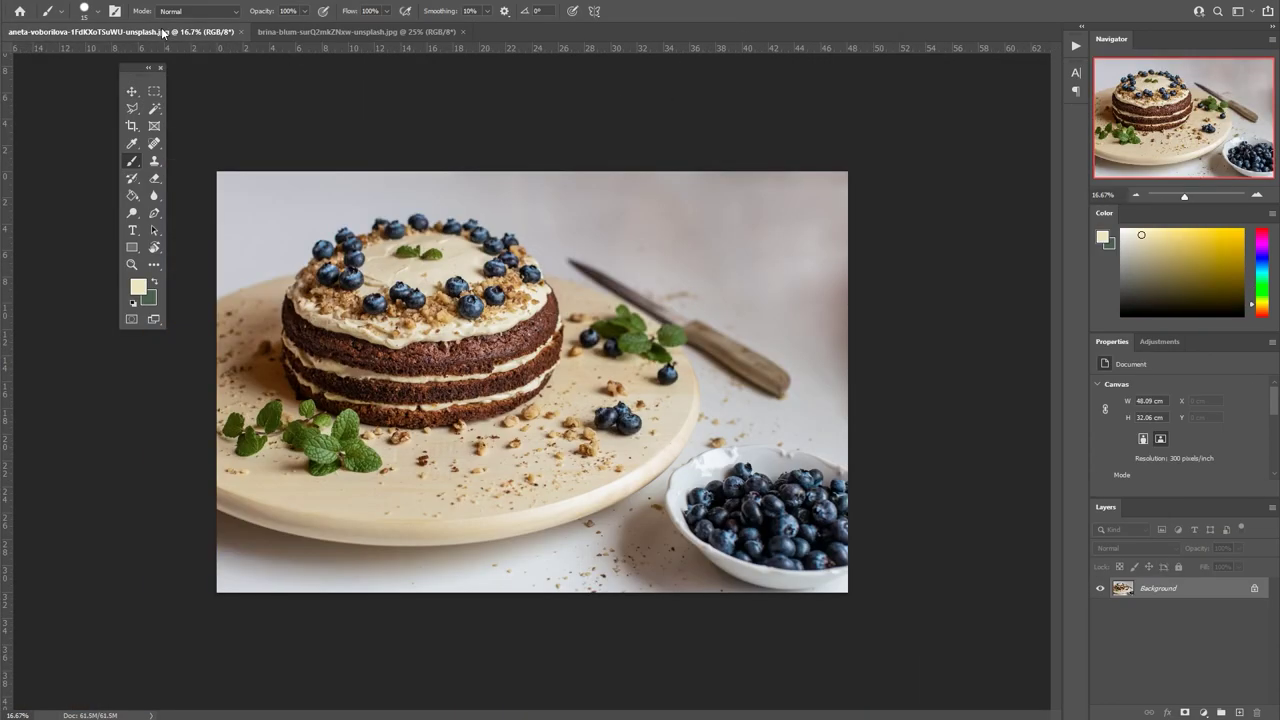
Crop the layered cake photo to frame only the cake.
{"action": "key", "text": "c"}
{"action": "left_click_drag", "start_coordinate": [846, 590], "coordinate": [706, 512]}
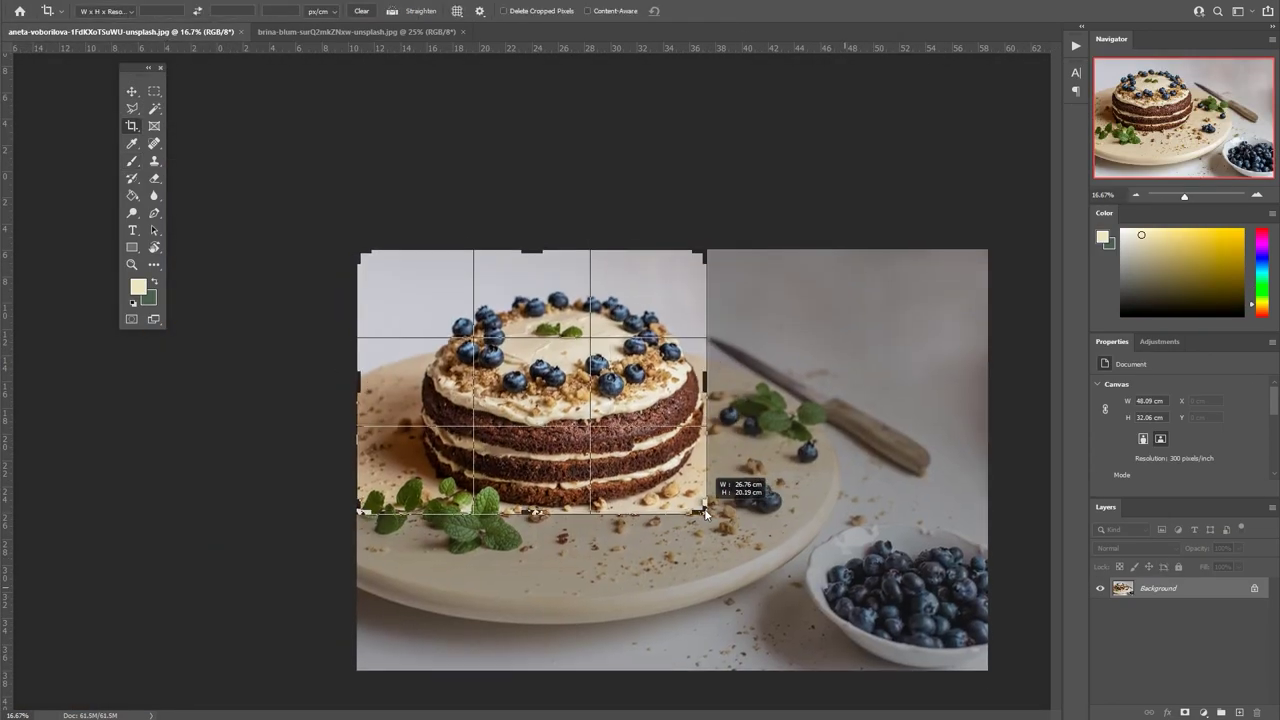
{"action": "left_click_drag", "start_coordinate": [358, 252], "coordinate": [386, 236]}
{"action": "key", "text": "Return"}
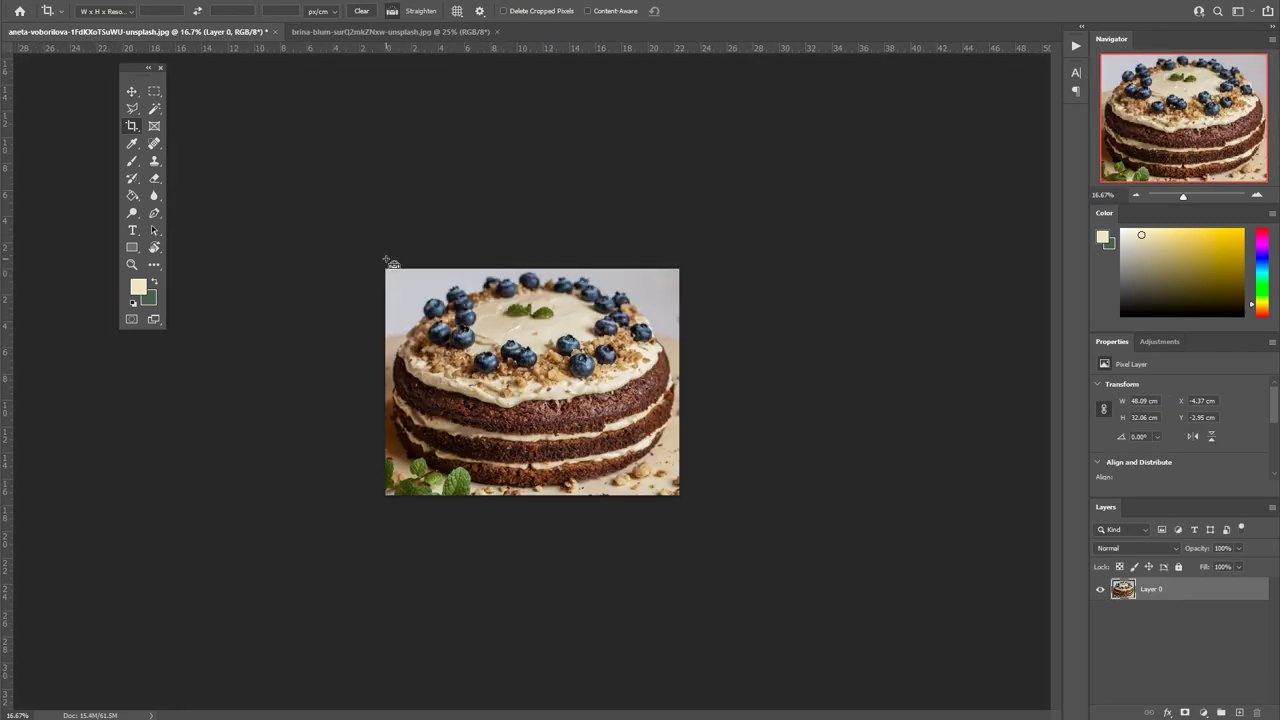
Start a Pen path at the cake's top edge, curving down the frosting.
{"action": "key", "text": "ctrl+1"}
{"action": "key", "text": "p"}
{"action": "left_click", "coordinate": [476, 305]}
{"action": "scroll", "coordinate": [476, 305], "scroll_direction": "down", "scroll_amount": 2}
{"action": "left_click_drag", "start_coordinate": [387, 337], "coordinate": [385, 405]}
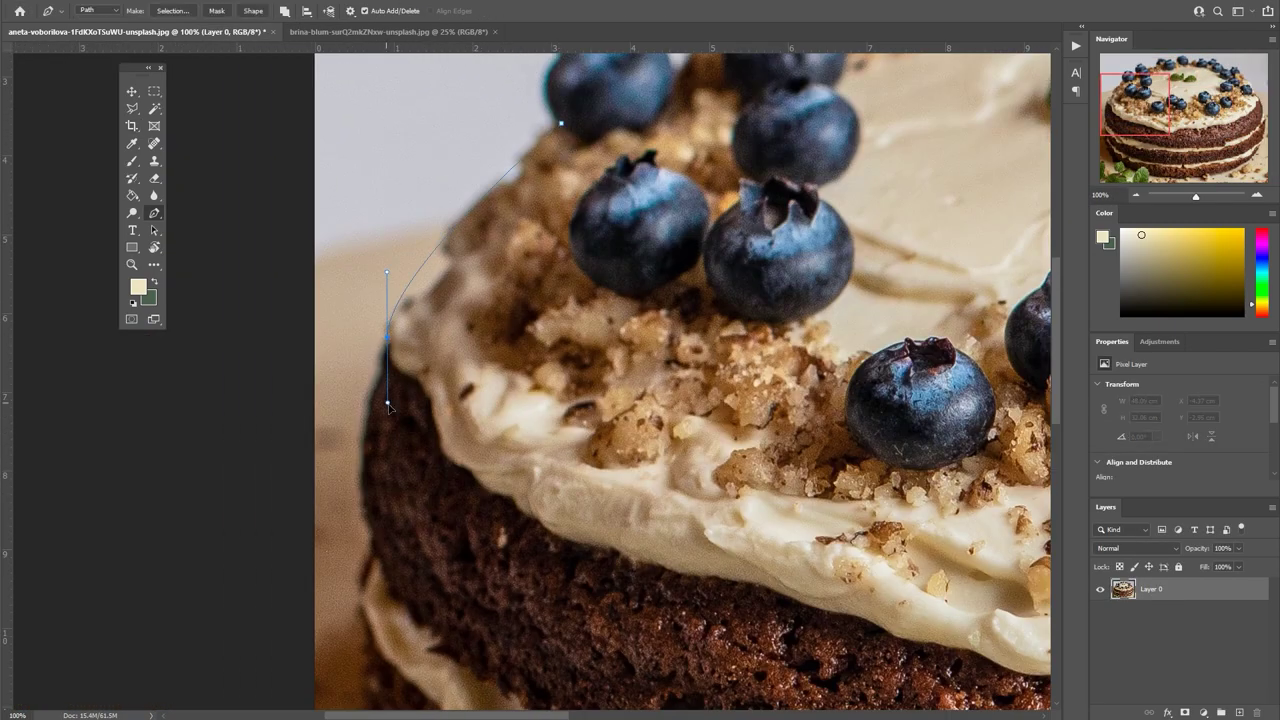
Trace the Pen outline down the cake's left side and along its base.
{"action": "left_click", "coordinate": [373, 552]}
{"action": "scroll", "coordinate": [486, 430], "scroll_direction": "down", "scroll_amount": 5}
{"action": "left_click", "coordinate": [490, 438]}
{"action": "scroll", "coordinate": [363, 409], "scroll_direction": "down", "scroll_amount": 3}
{"action": "left_click", "coordinate": [414, 523]}
{"action": "key", "text": "ctrl+minus"}
{"action": "key", "text": "ctrl+minus"}
{"action": "left_click_drag", "start_coordinate": [575, 504], "coordinate": [630, 510]}
{"action": "scroll", "coordinate": [775, 473], "scroll_direction": "right", "scroll_amount": 5}
{"action": "scroll", "coordinate": [775, 473], "scroll_direction": "up", "scroll_amount": 1}
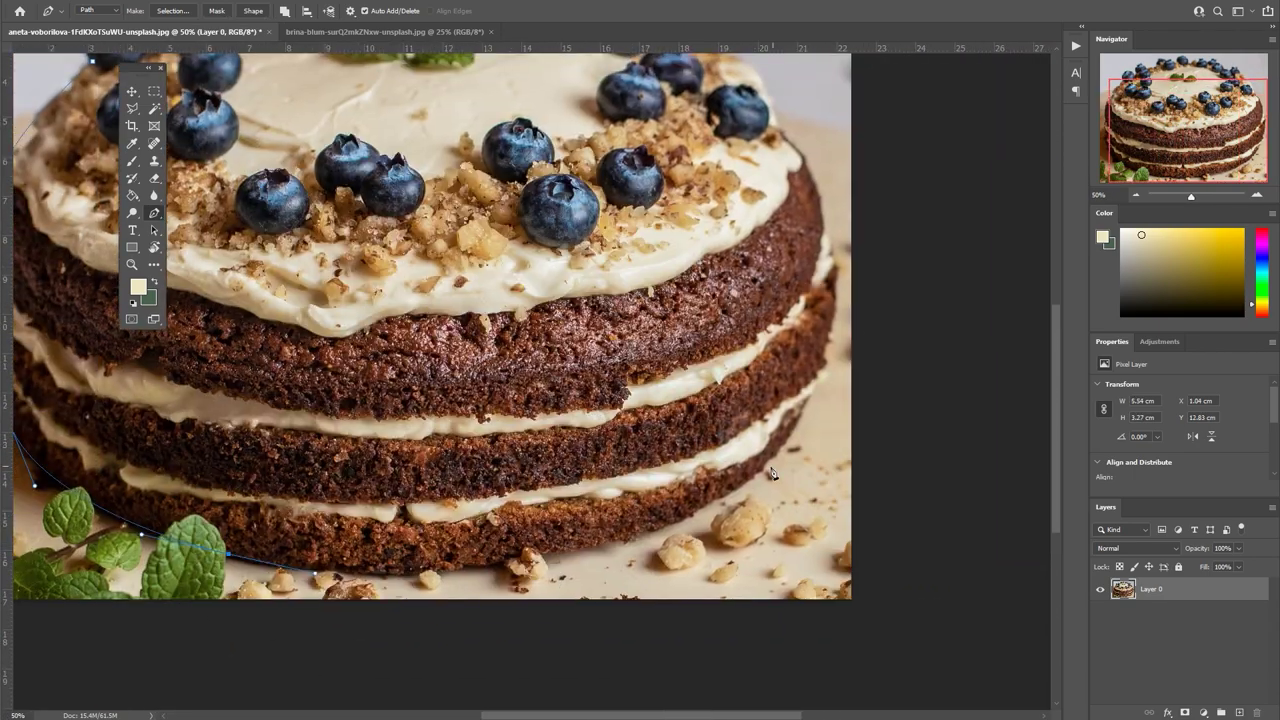
{"action": "scroll", "coordinate": [790, 460], "scroll_direction": "right", "scroll_amount": 1}
{"action": "scroll", "coordinate": [790, 460], "scroll_direction": "up", "scroll_amount": 1}
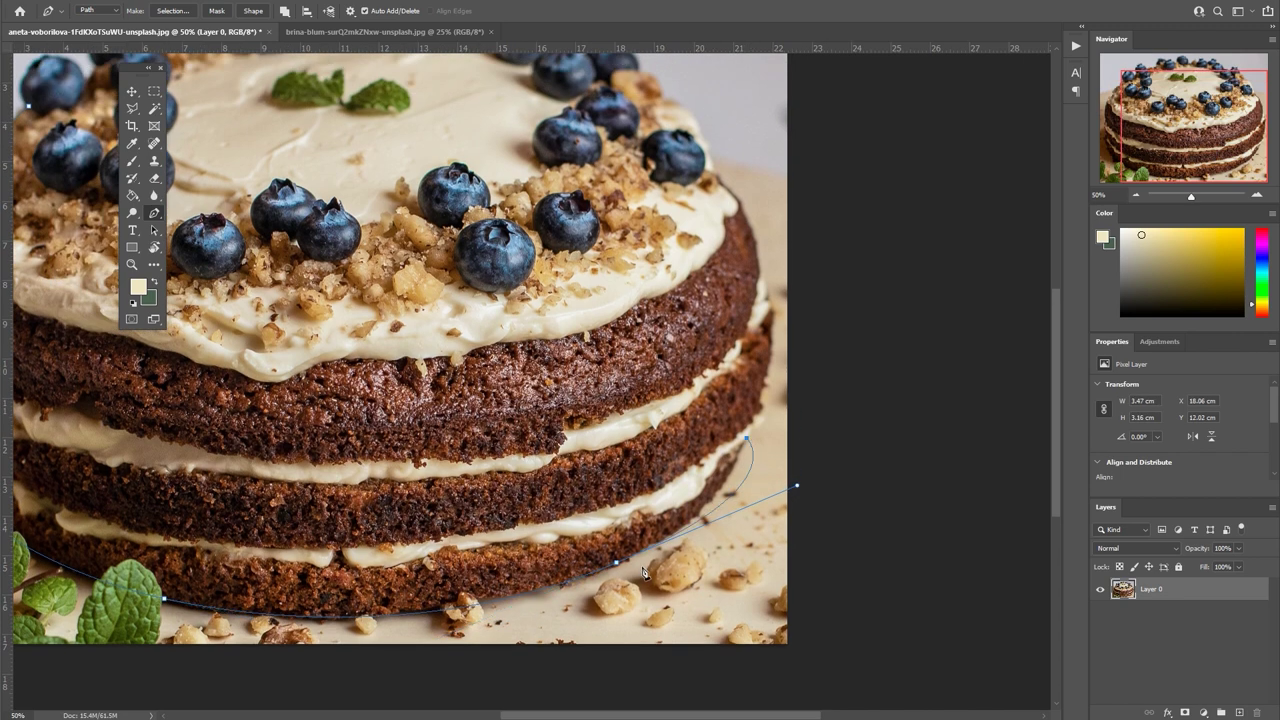
Continue the outline up the right side and around the blueberry-topped top.
{"action": "left_click_drag", "start_coordinate": [745, 445], "coordinate": [771, 358]}
{"action": "scroll", "coordinate": [768, 299], "scroll_direction": "up", "scroll_amount": 2}
{"action": "scroll", "coordinate": [768, 299], "scroll_direction": "right", "scroll_amount": 1}
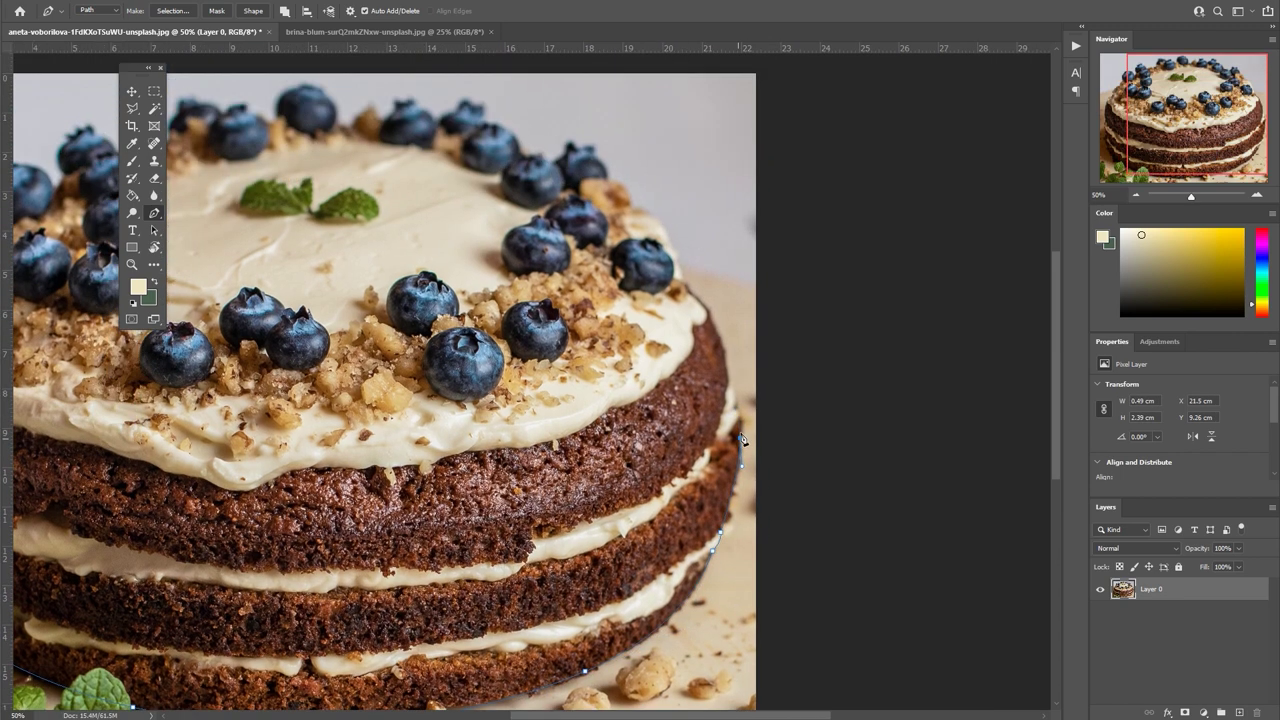
{"action": "left_click_drag", "start_coordinate": [684, 291], "coordinate": [649, 282]}
{"action": "left_click_drag", "start_coordinate": [628, 212], "coordinate": [587, 226]}
{"action": "scroll", "coordinate": [440, 128], "scroll_direction": "up", "scroll_amount": 3}
{"action": "scroll", "coordinate": [440, 128], "scroll_direction": "left", "scroll_amount": 2}
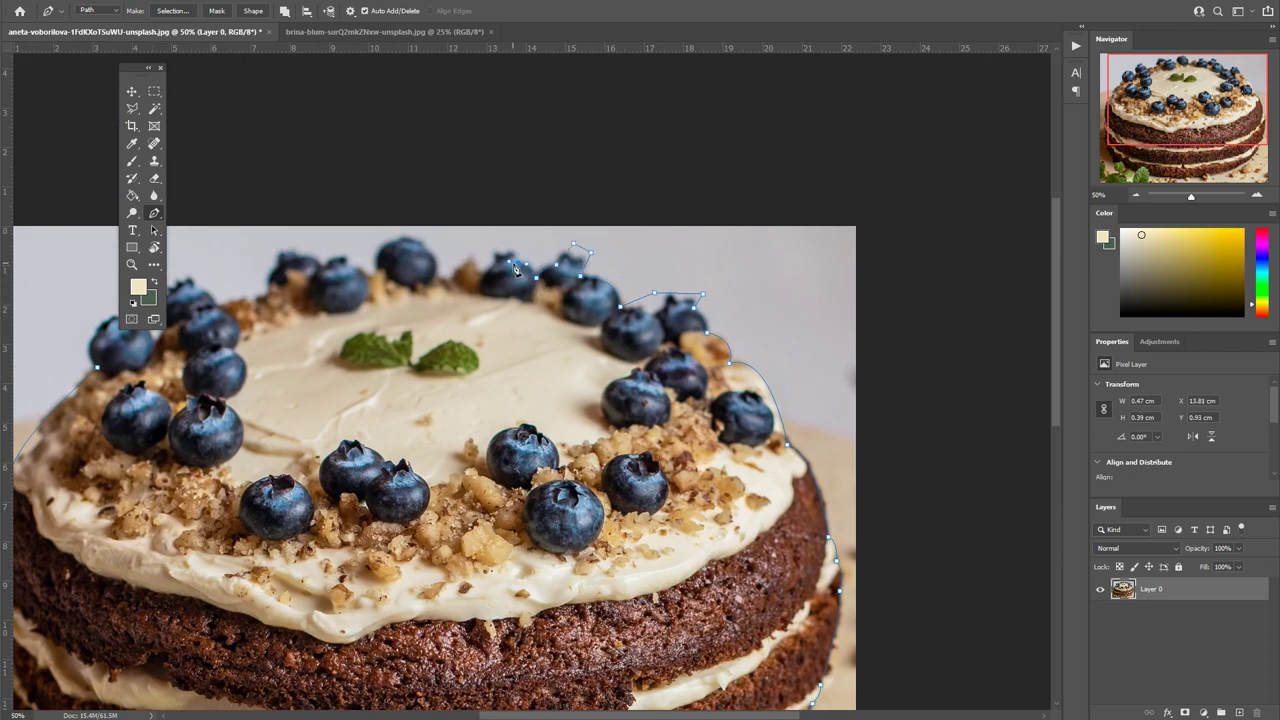
{"action": "left_click_drag", "start_coordinate": [498, 268], "coordinate": [503, 273]}
{"action": "left_click_drag", "start_coordinate": [430, 263], "coordinate": [701, 279]}
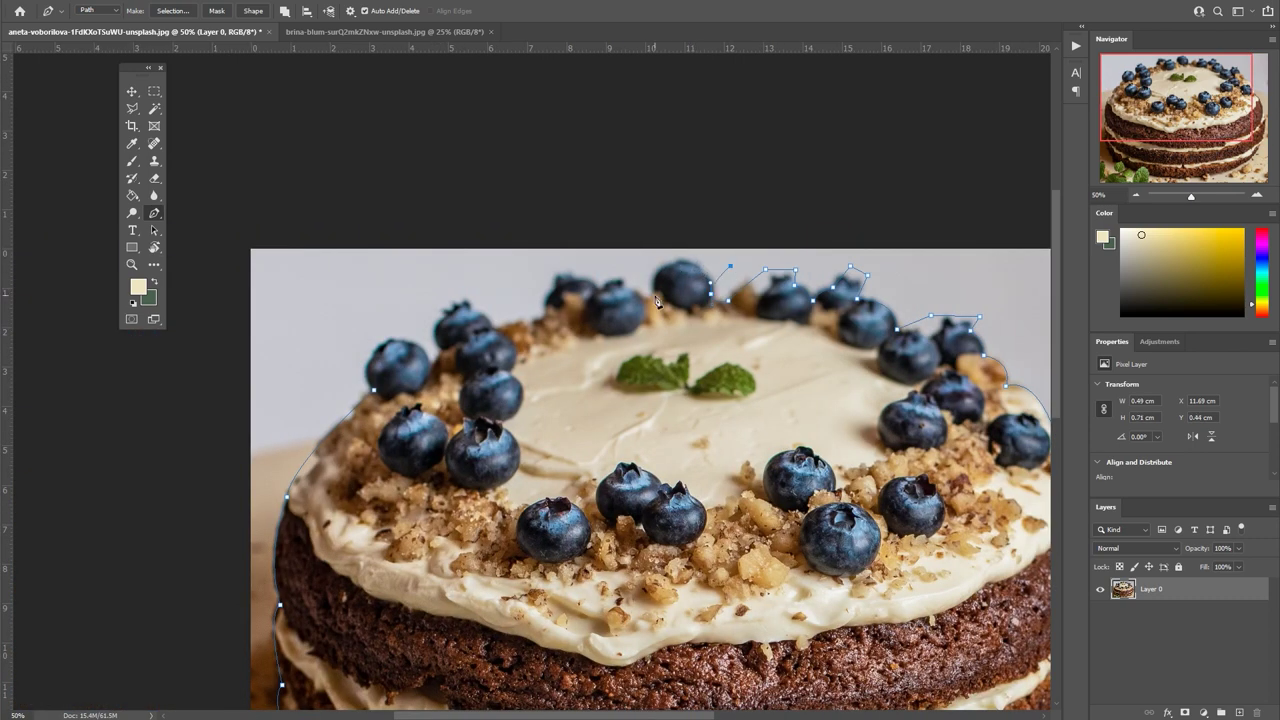
{"action": "left_click_drag", "start_coordinate": [668, 345], "coordinate": [663, 348]}
{"action": "left_click_drag", "start_coordinate": [547, 277], "coordinate": [559, 286]}
{"action": "left_click_drag", "start_coordinate": [387, 350], "coordinate": [400, 346]}
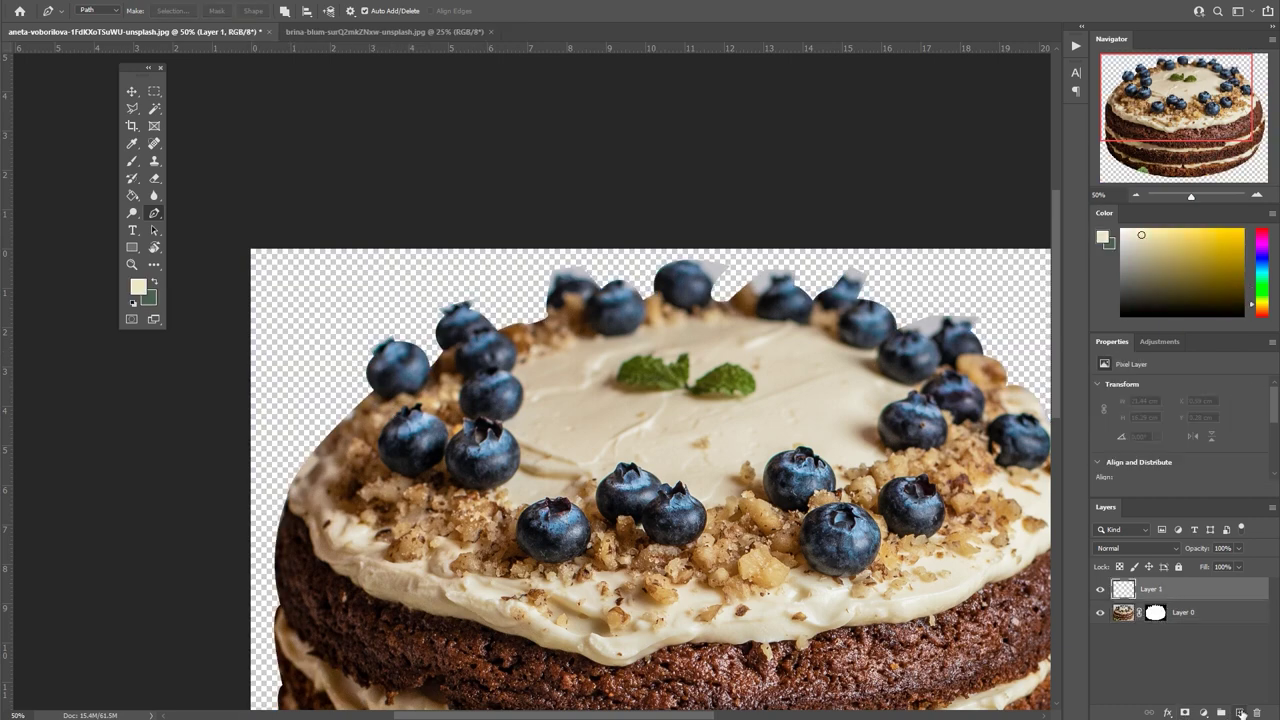
Brush black on the cake's mask to trim the left-edge notch and smooth the bottom edge.
{"action": "scroll", "coordinate": [322, 551], "scroll_direction": "up", "scroll_amount": 1}
{"action": "key", "text": "b"}
{"action": "scroll", "coordinate": [322, 551], "scroll_direction": "up", "scroll_amount": 1}
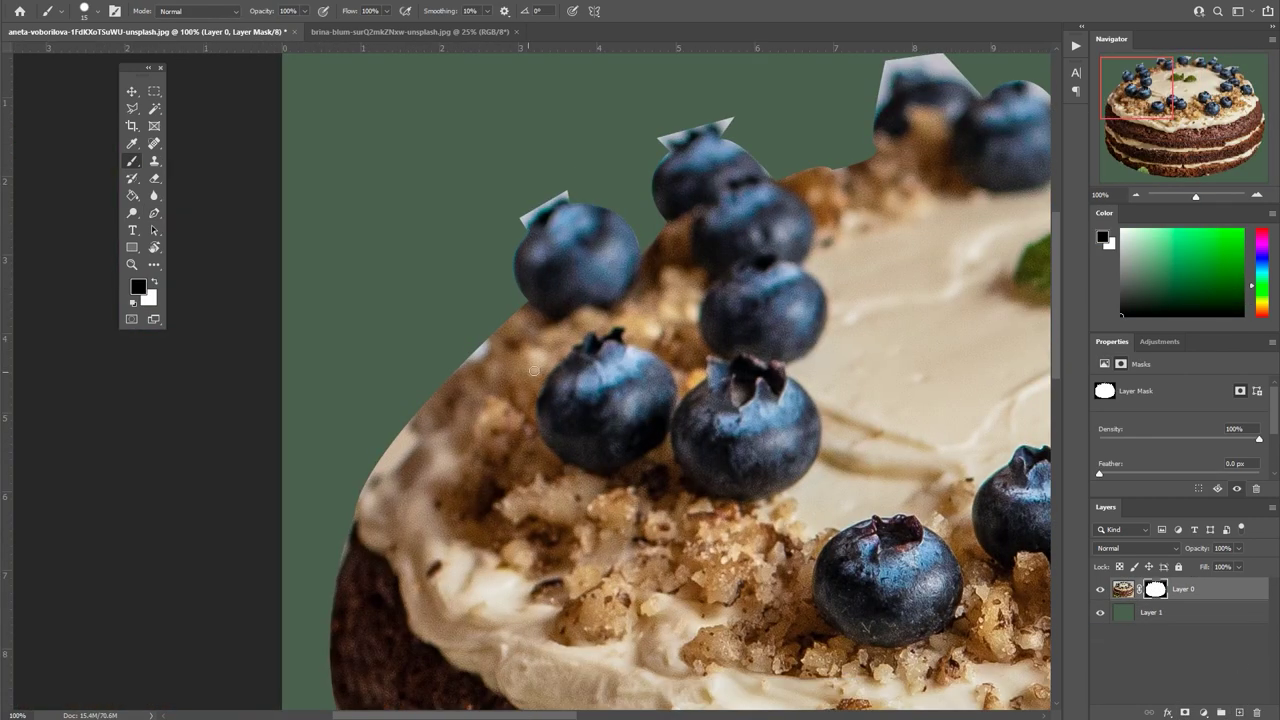
{"action": "scroll", "coordinate": [580, 443], "scroll_direction": "up", "scroll_amount": 1}
{"action": "scroll", "coordinate": [593, 322], "scroll_direction": "up", "scroll_amount": 1}
{"action": "scroll", "coordinate": [491, 429], "scroll_direction": "down", "scroll_amount": 5}
{"action": "scroll", "coordinate": [491, 429], "scroll_direction": "left", "scroll_amount": 2}
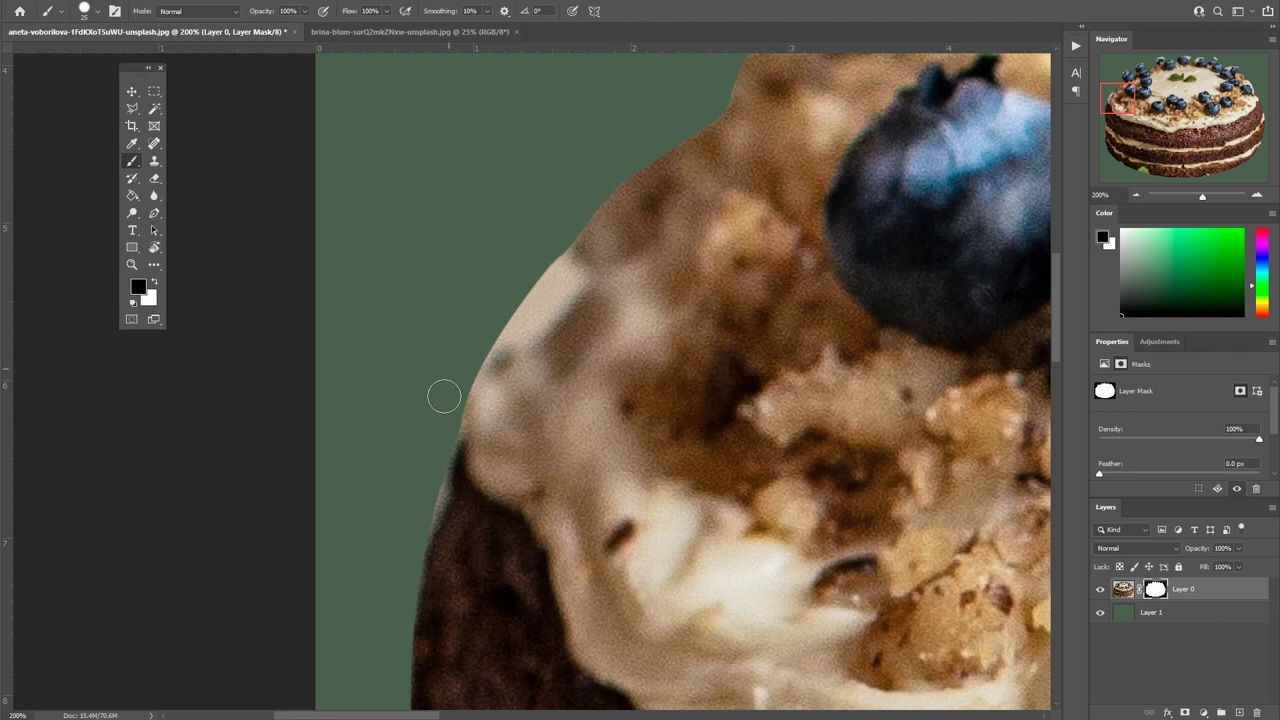
{"action": "scroll", "coordinate": [443, 391], "scroll_direction": "down", "scroll_amount": 3}
{"action": "scroll", "coordinate": [506, 406], "scroll_direction": "down", "scroll_amount": 3}
{"action": "left_click_drag", "start_coordinate": [517, 299], "coordinate": [535, 375]}
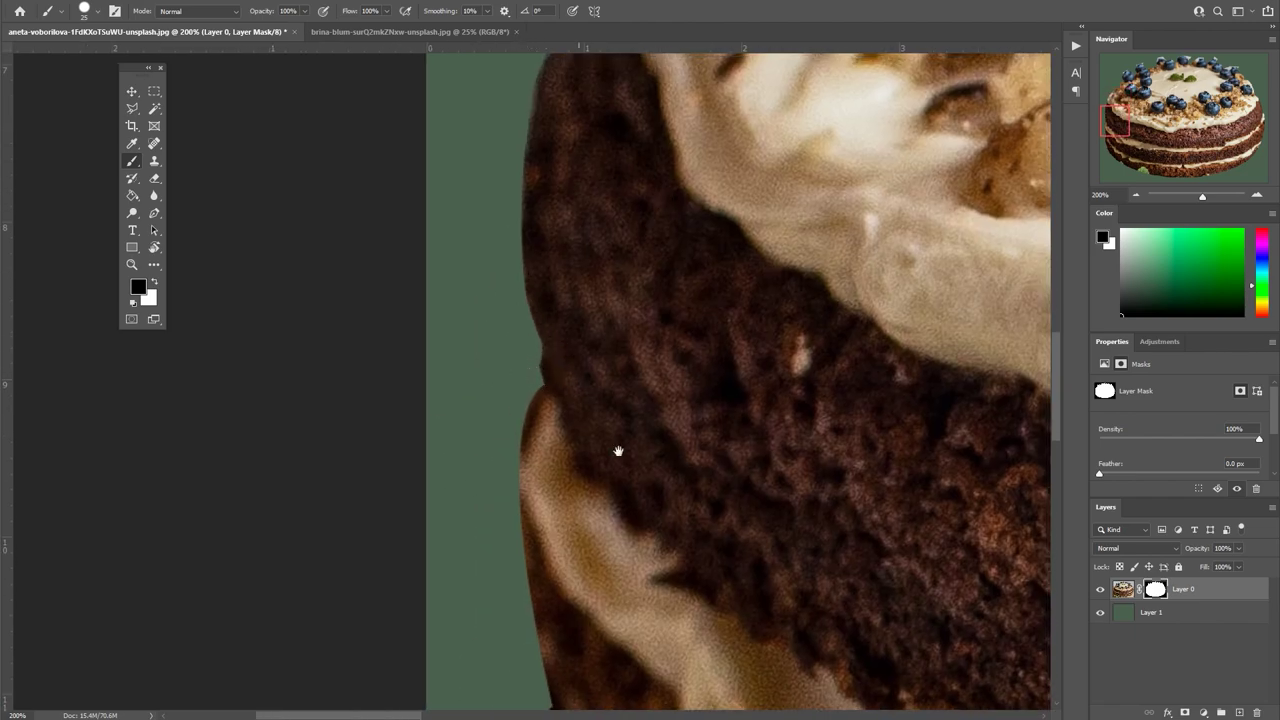
{"action": "left_click_drag", "start_coordinate": [618, 451], "coordinate": [466, 266]}
{"action": "scroll", "coordinate": [497, 529], "scroll_direction": "down", "scroll_amount": 3}
{"action": "scroll", "coordinate": [499, 566], "scroll_direction": "up", "scroll_amount": 1}
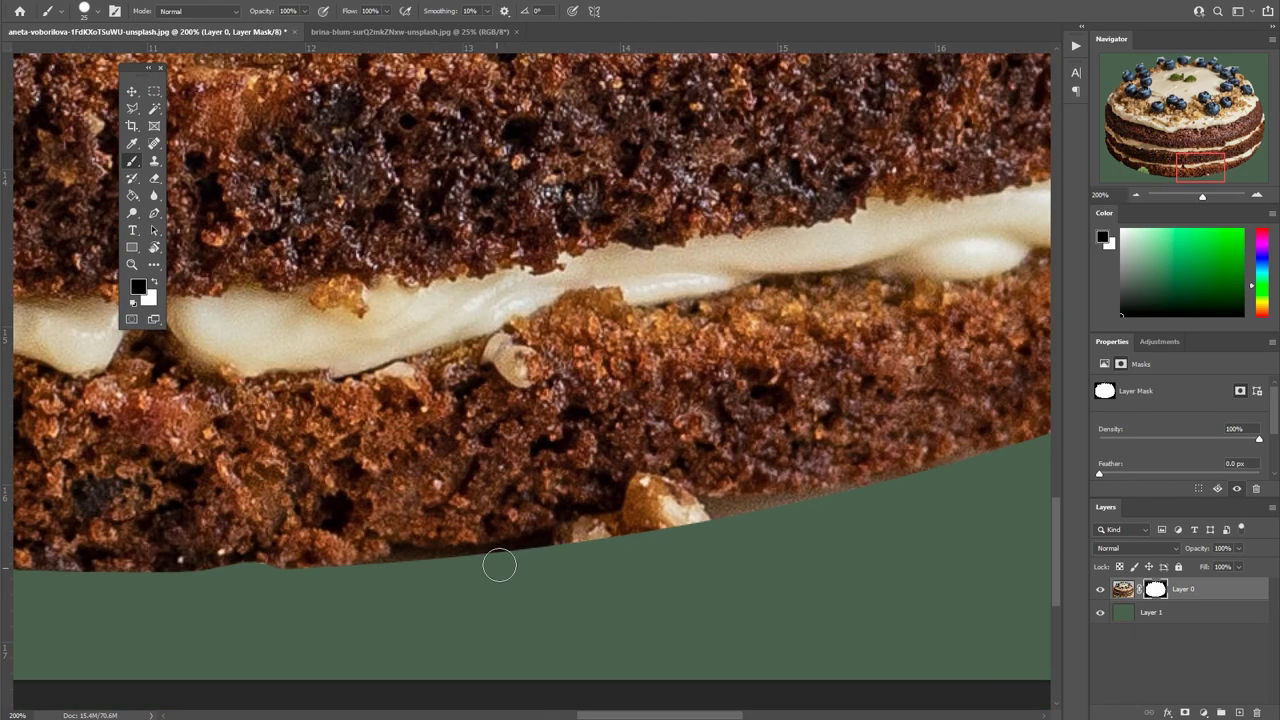
{"action": "left_click_drag", "start_coordinate": [371, 566], "coordinate": [1015, 456]}
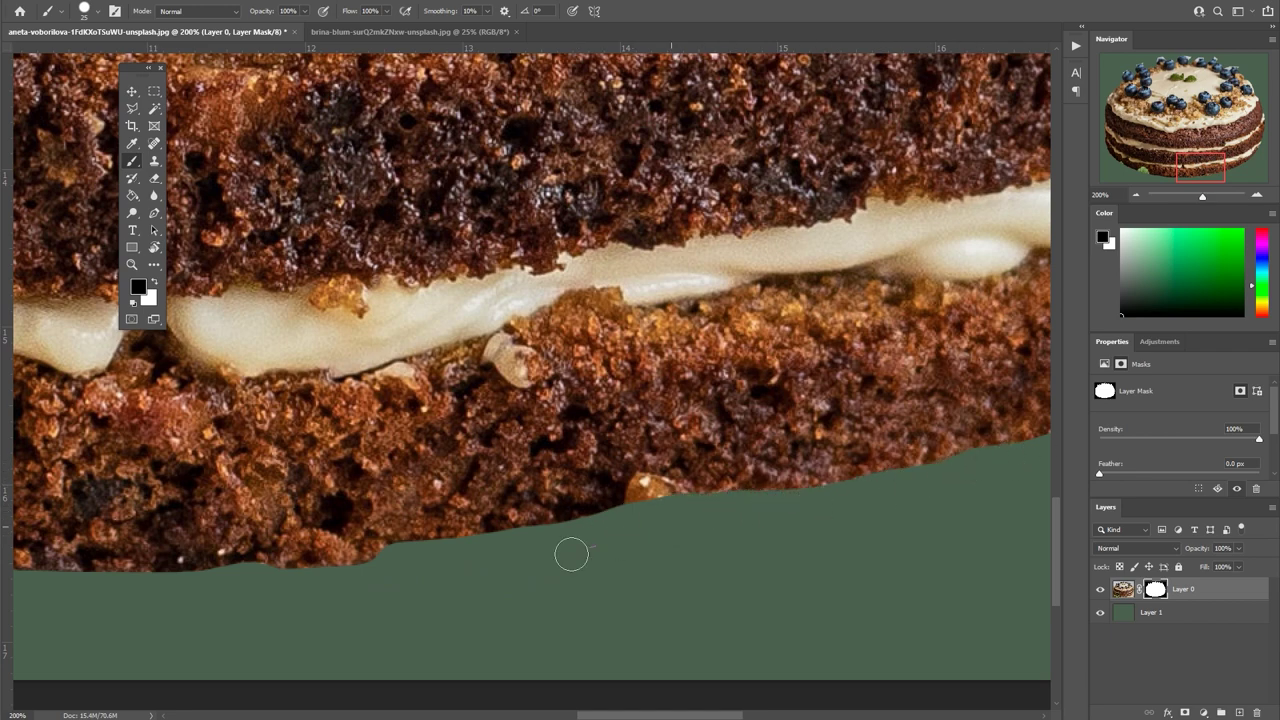
Mask away the grey background patches above the blueberries.
{"action": "scroll", "coordinate": [571, 554], "scroll_direction": "right", "scroll_amount": 5}
{"action": "scroll", "coordinate": [797, 451], "scroll_direction": "up", "scroll_amount": 2}
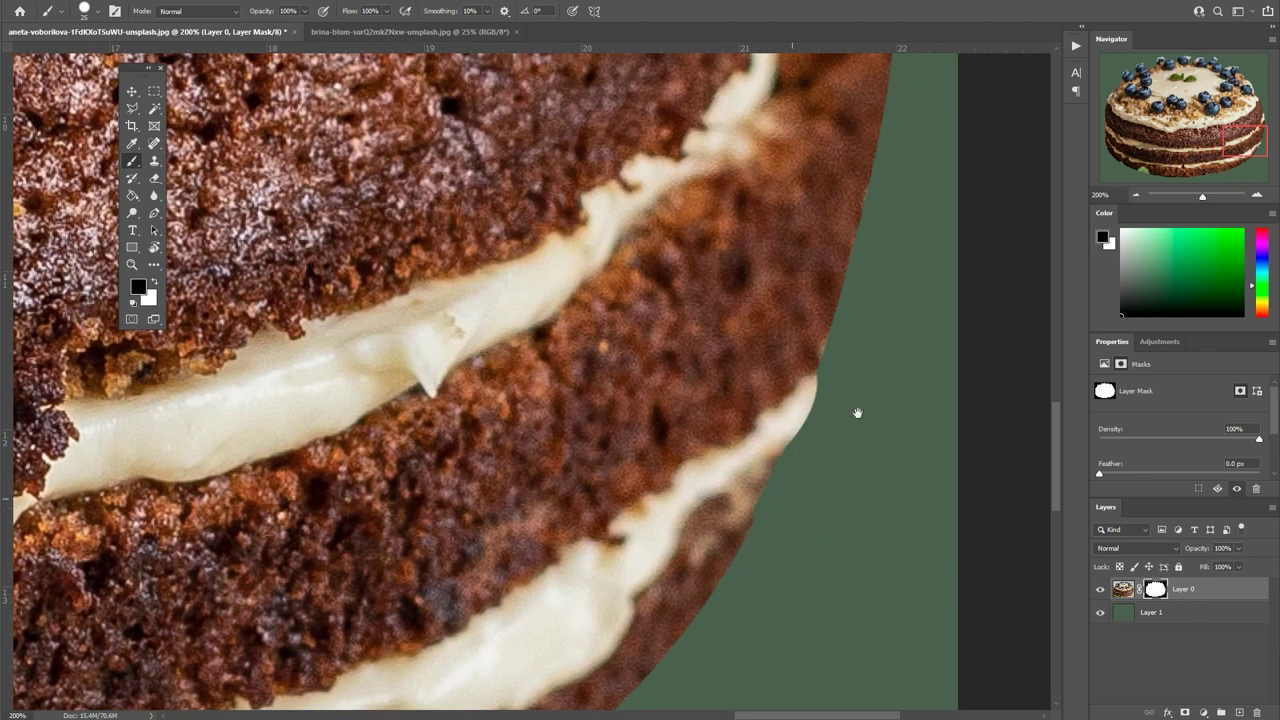
{"action": "scroll", "coordinate": [869, 349], "scroll_direction": "up", "scroll_amount": 1}
{"action": "scroll", "coordinate": [813, 387], "scroll_direction": "up", "scroll_amount": 2}
{"action": "scroll", "coordinate": [811, 591], "scroll_direction": "up", "scroll_amount": 3}
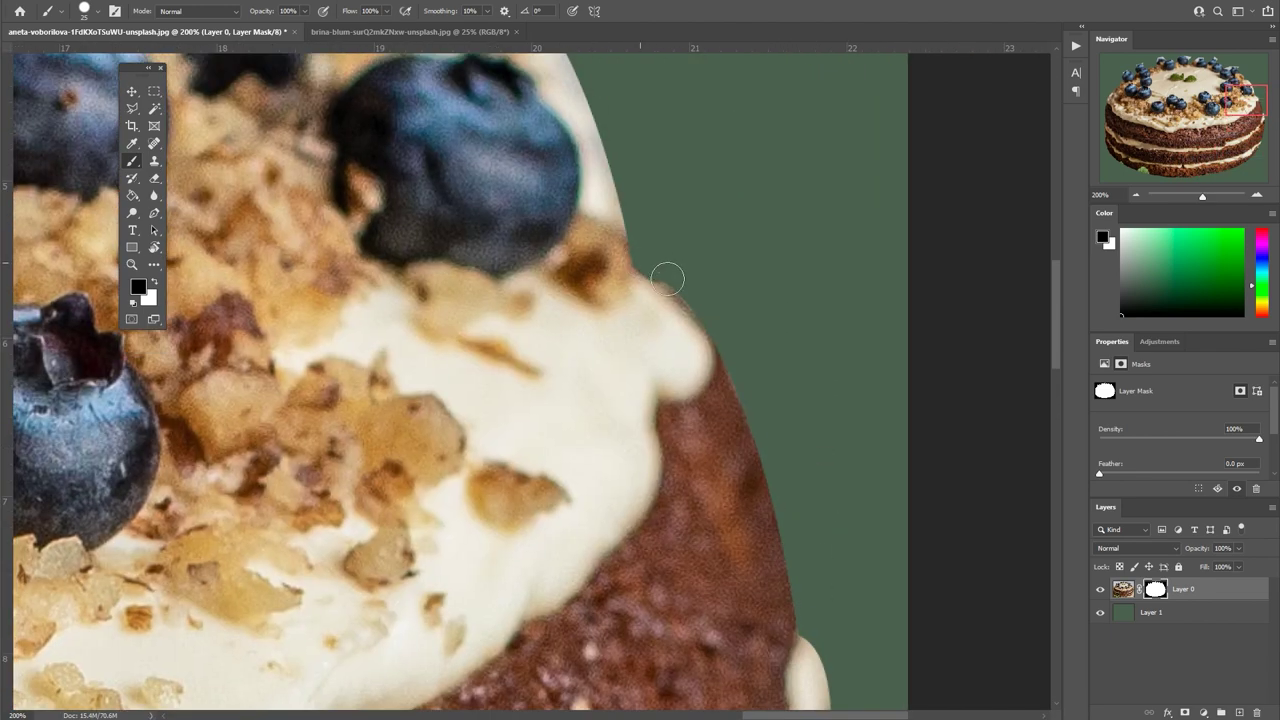
{"action": "scroll", "coordinate": [700, 350], "scroll_direction": "left", "scroll_amount": 2}
{"action": "scroll", "coordinate": [600, 330], "scroll_direction": "up", "scroll_amount": 1}
{"action": "scroll", "coordinate": [600, 330], "scroll_direction": "left", "scroll_amount": 1}
{"action": "mouse_move", "coordinate": [505, 340]}
{"action": "left_mouse_down"}
{"action": "mouse_move", "coordinate": [574, 297]}
{"action": "mouse_move", "coordinate": [583, 346]}
{"action": "left_mouse_up"}
{"action": "left_click_drag", "start_coordinate": [773, 302], "coordinate": [791, 343]}
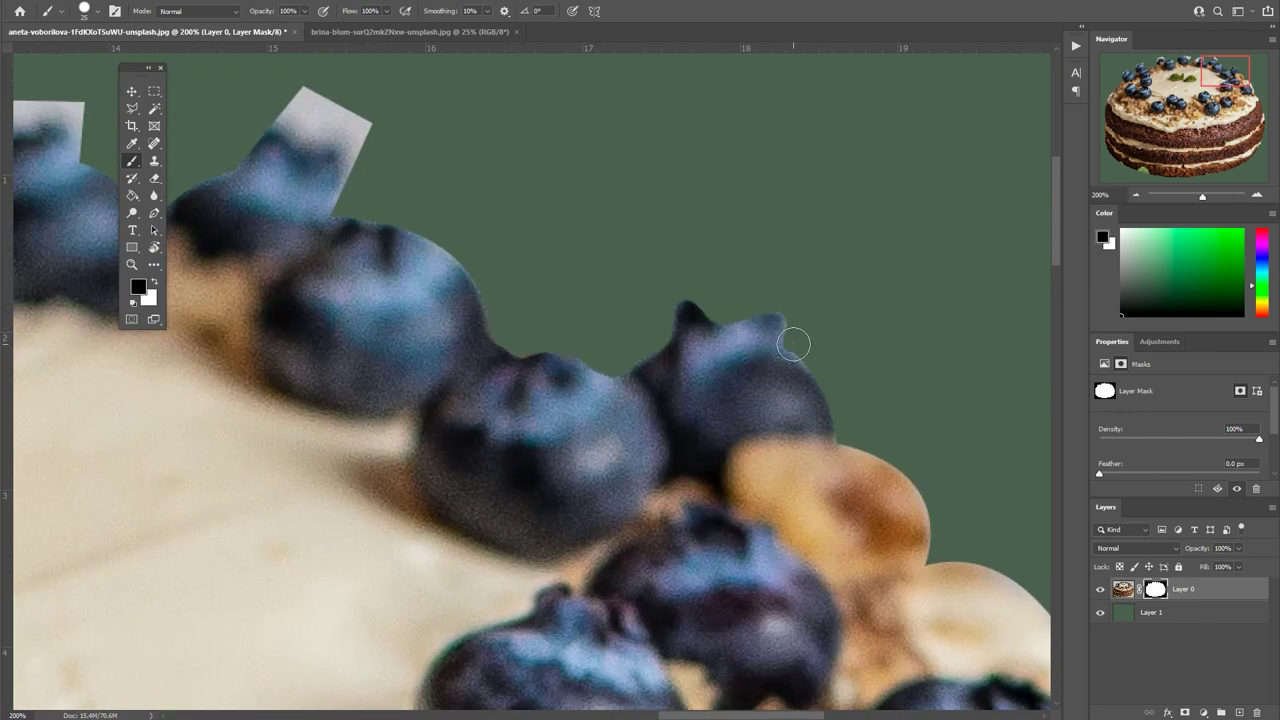
{"action": "scroll", "coordinate": [500, 320], "scroll_direction": "up", "scroll_amount": 2}
{"action": "scroll", "coordinate": [500, 320], "scroll_direction": "left", "scroll_amount": 2}
{"action": "mouse_move", "coordinate": [621, 340]}
{"action": "left_mouse_down"}
{"action": "mouse_move", "coordinate": [650, 325]}
{"action": "mouse_move", "coordinate": [614, 366]}
{"action": "left_mouse_up"}
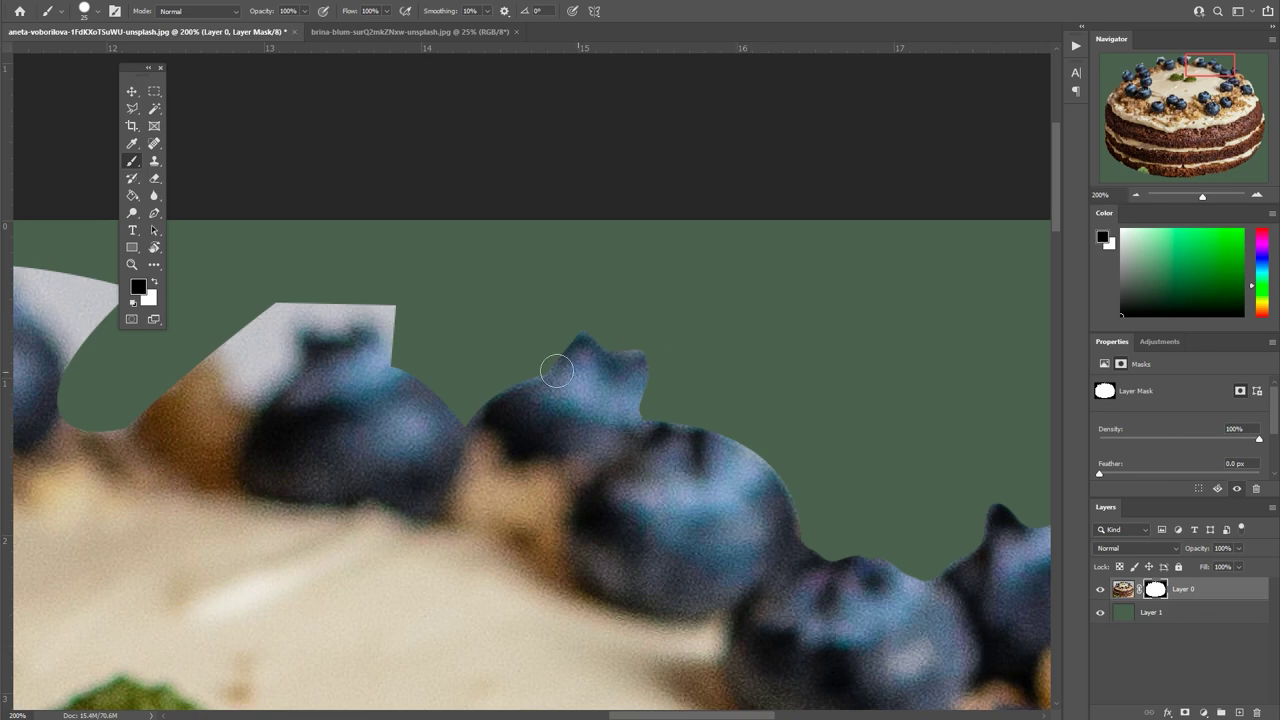
{"action": "scroll", "coordinate": [614, 366], "scroll_direction": "left", "scroll_amount": 3}
{"action": "mouse_move", "coordinate": [443, 366]}
{"action": "left_mouse_down"}
{"action": "mouse_move", "coordinate": [663, 360]}
{"action": "mouse_move", "coordinate": [514, 366]}
{"action": "left_mouse_up"}
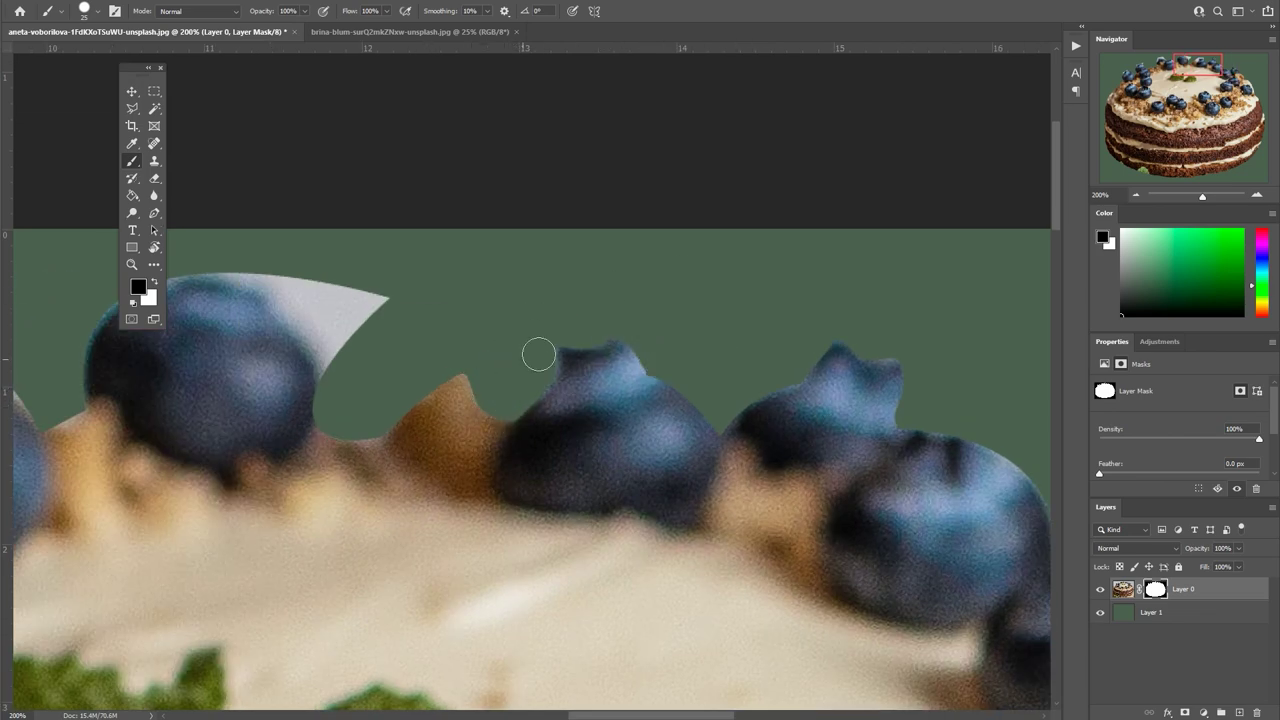
{"action": "scroll", "coordinate": [586, 443], "scroll_direction": "up", "scroll_amount": 1}
{"action": "scroll", "coordinate": [586, 443], "scroll_direction": "left", "scroll_amount": 2}
{"action": "scroll", "coordinate": [424, 318], "scroll_direction": "left", "scroll_amount": 1}
Mask the remaining grey patches on and beside the blueberries.
{"action": "left_click_drag", "start_coordinate": [424, 318], "coordinate": [677, 326]}
{"action": "scroll", "coordinate": [541, 437], "scroll_direction": "left", "scroll_amount": 2}
{"action": "scroll", "coordinate": [541, 437], "scroll_direction": "down", "scroll_amount": 1}
{"action": "scroll", "coordinate": [531, 386], "scroll_direction": "left", "scroll_amount": 2}
{"action": "left_click_drag", "start_coordinate": [543, 403], "coordinate": [669, 374]}
{"action": "scroll", "coordinate": [669, 374], "scroll_direction": "left", "scroll_amount": 3}
{"action": "mouse_move", "coordinate": [385, 440]}
{"action": "left_mouse_down"}
{"action": "mouse_move", "coordinate": [395, 380]}
{"action": "mouse_move", "coordinate": [543, 386]}
{"action": "mouse_move", "coordinate": [369, 363]}
{"action": "left_mouse_up"}
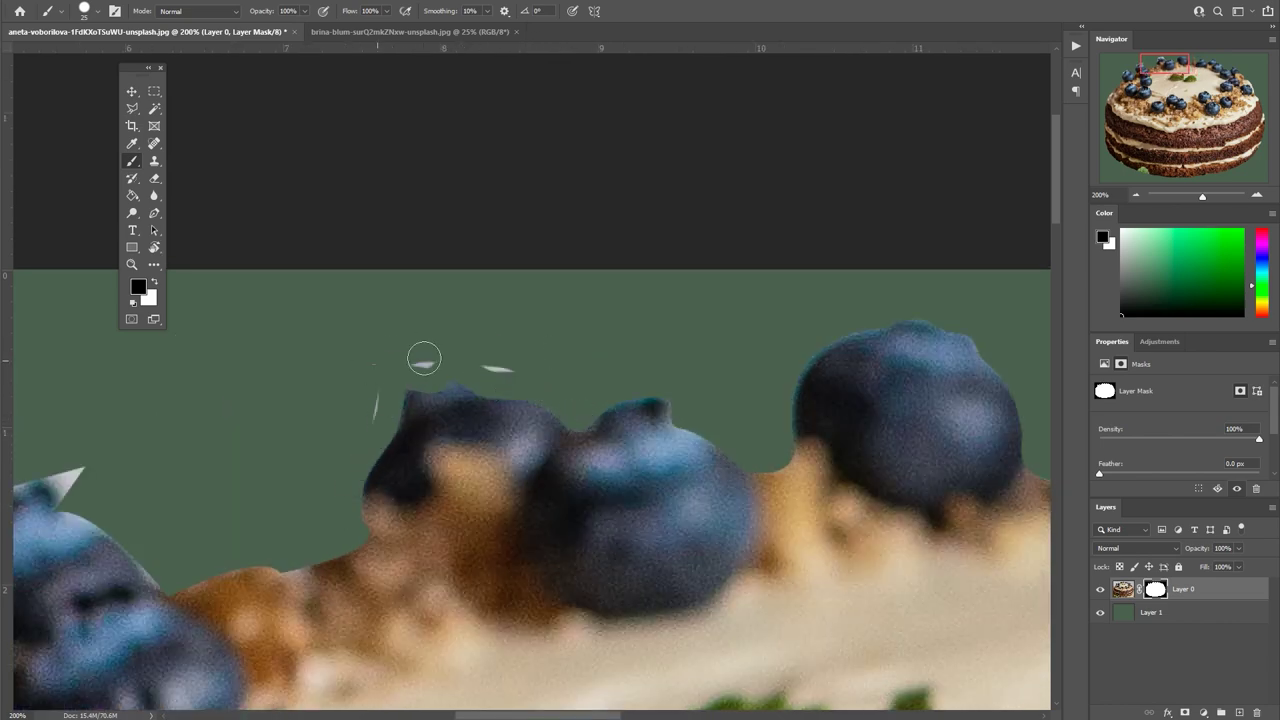
{"action": "scroll", "coordinate": [369, 363], "scroll_direction": "left", "scroll_amount": 2}
{"action": "scroll", "coordinate": [369, 363], "scroll_direction": "down", "scroll_amount": 1}
{"action": "scroll", "coordinate": [628, 389], "scroll_direction": "left", "scroll_amount": 2}
{"action": "scroll", "coordinate": [628, 389], "scroll_direction": "down", "scroll_amount": 1}
{"action": "left_click_drag", "start_coordinate": [439, 431], "coordinate": [471, 454]}
{"action": "scroll", "coordinate": [471, 454], "scroll_direction": "left", "scroll_amount": 1}
{"action": "mouse_move", "coordinate": [345, 392]}
{"action": "left_mouse_down"}
{"action": "mouse_move", "coordinate": [371, 371]}
{"action": "mouse_move", "coordinate": [480, 371]}
{"action": "mouse_move", "coordinate": [472, 336]}
{"action": "left_mouse_up"}
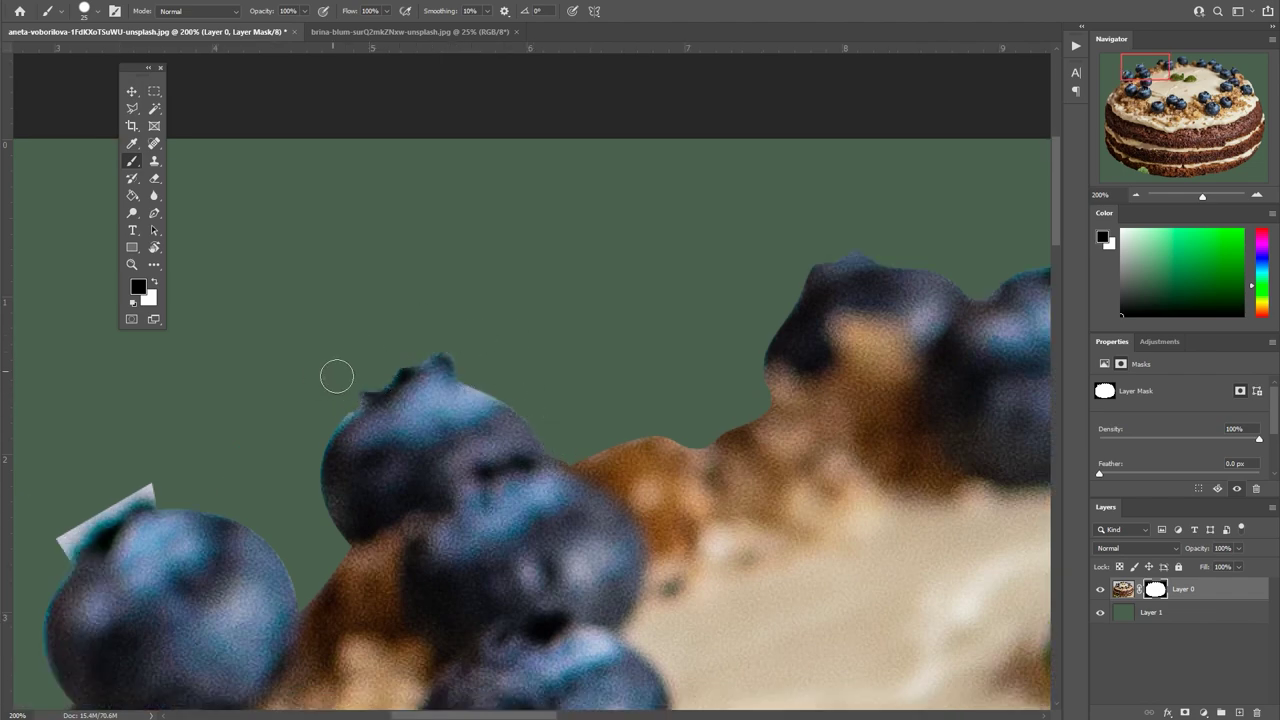
{"action": "scroll", "coordinate": [531, 276], "scroll_direction": "left", "scroll_amount": 2}
{"action": "scroll", "coordinate": [531, 276], "scroll_direction": "down", "scroll_amount": 3}
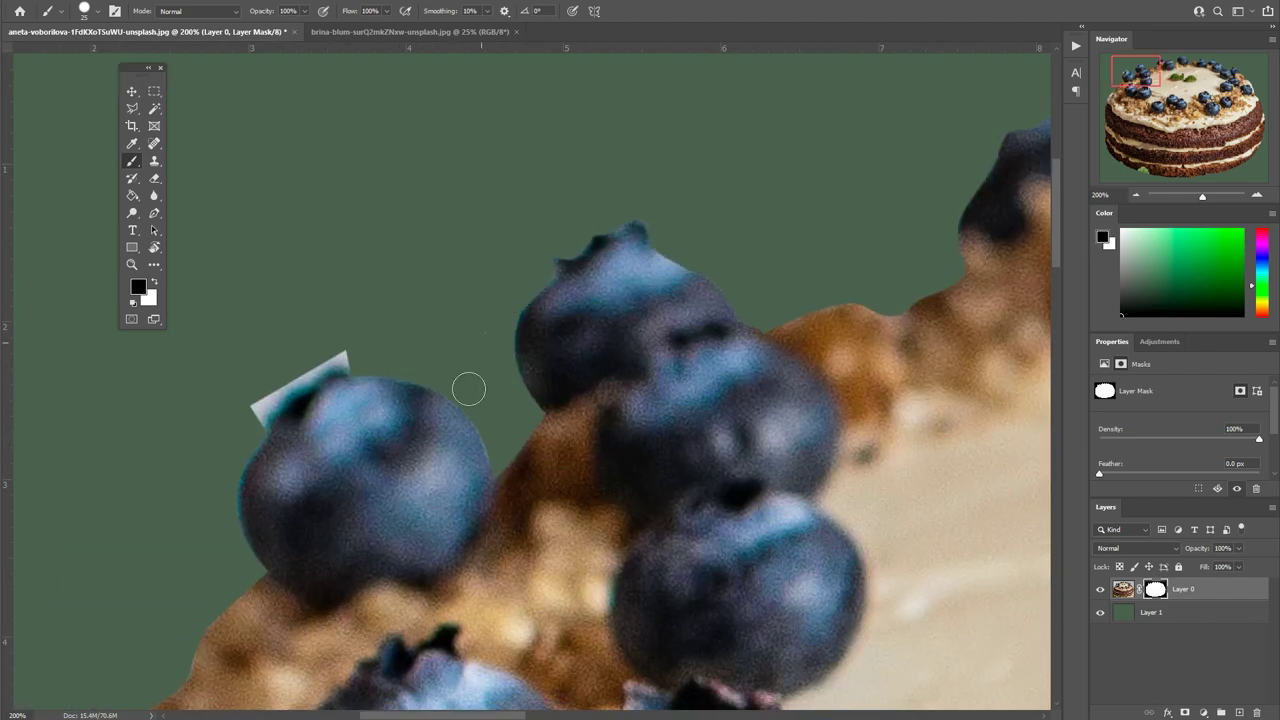
{"action": "scroll", "coordinate": [469, 388], "scroll_direction": "left", "scroll_amount": 1}
{"action": "scroll", "coordinate": [469, 388], "scroll_direction": "down", "scroll_amount": 1}
{"action": "left_click_drag", "start_coordinate": [328, 374], "coordinate": [400, 337]}
{"action": "scroll", "coordinate": [560, 250], "scroll_direction": "left", "scroll_amount": 4}
{"action": "scroll", "coordinate": [560, 250], "scroll_direction": "down", "scroll_amount": 6}
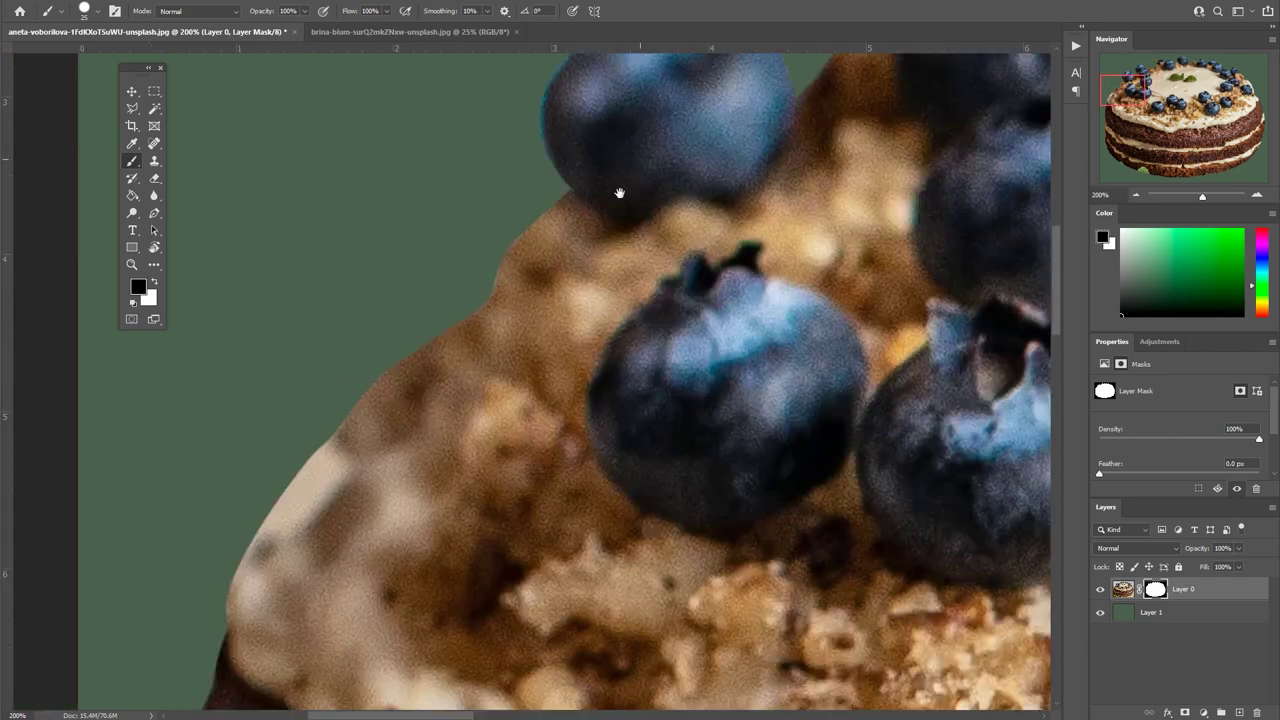
Clone Stamp out the mint leaf at the cake's bottom with a 250 brush.
{"action": "key", "text": "ctrl+0"}
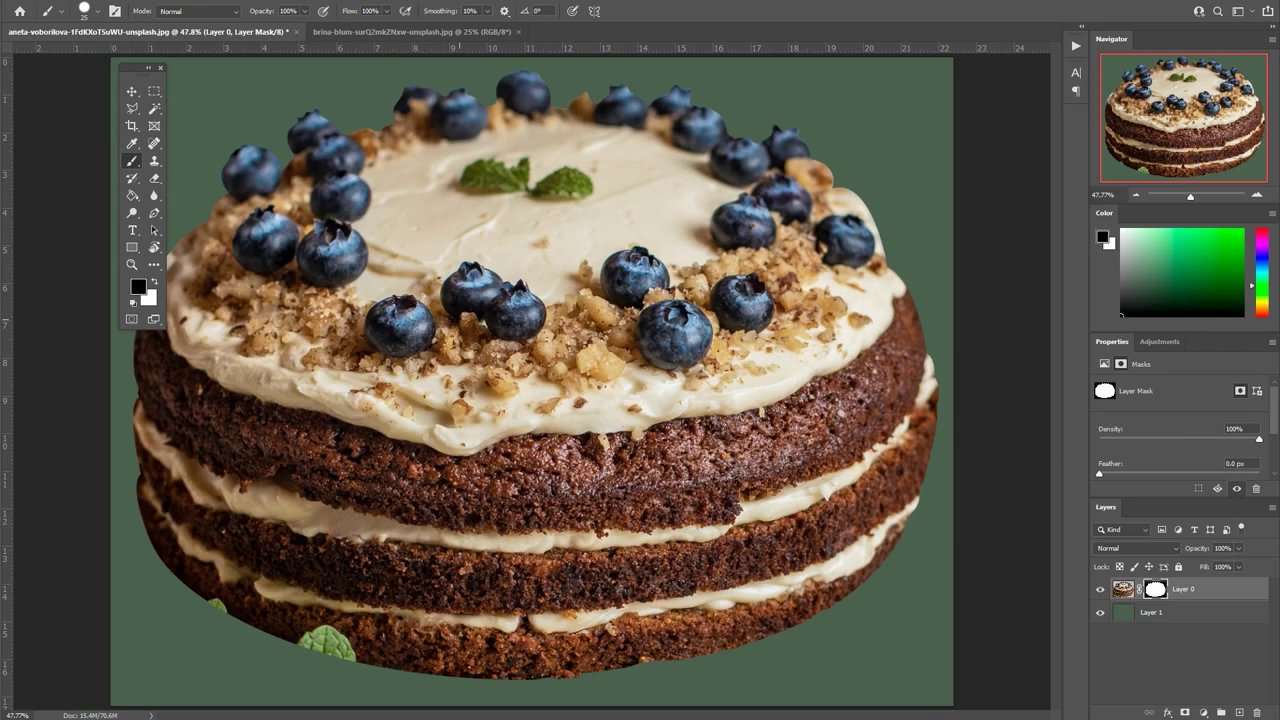
{"action": "left_click", "coordinate": [1155, 589], "text": "ctrl"}
{"action": "left_click", "coordinate": [1122, 589]}
{"action": "key", "text": "s"}
{"action": "left_click", "coordinate": [394, 663]}
{"action": "key", "text": "Return"}
{"action": "left_click", "coordinate": [198, 595], "text": "alt"}
{"action": "left_click_drag", "start_coordinate": [329, 643], "coordinate": [329, 651]}
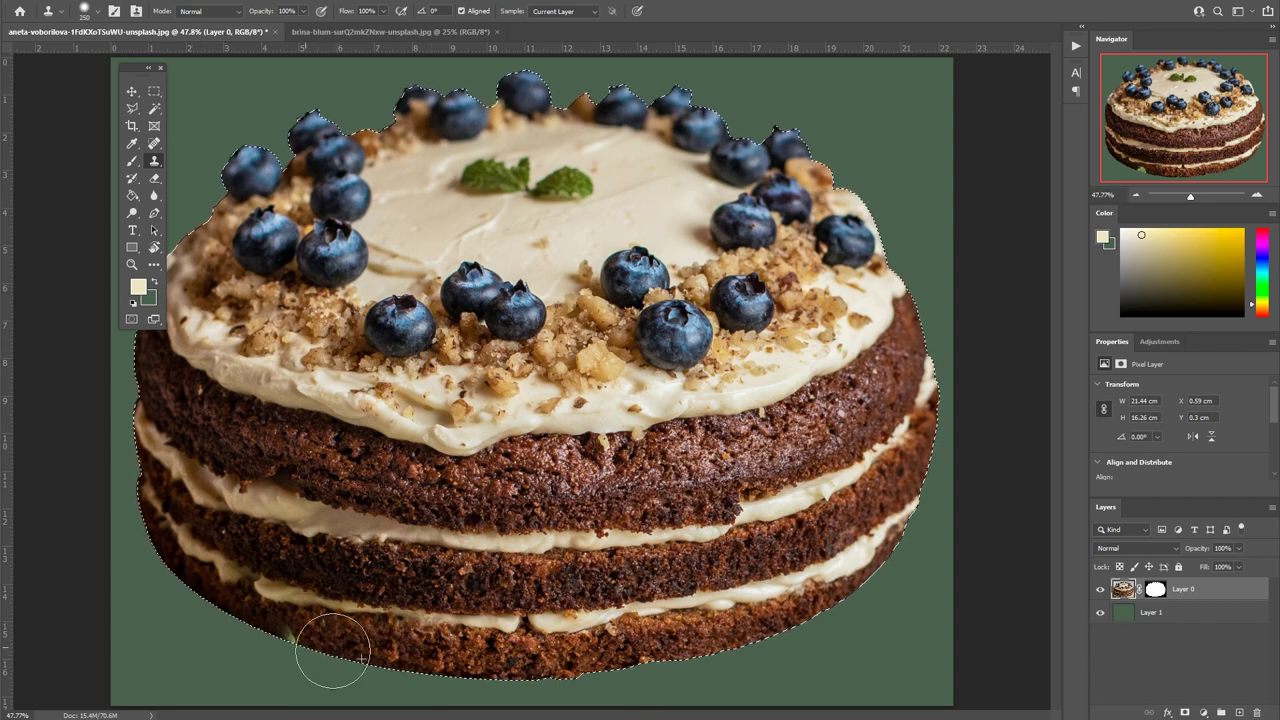
Hide the green layer, Save for Web as transparent PNG-24, and close without saving.
{"action": "key", "text": "ctrl+minus"}
{"action": "left_click", "coordinate": [1101, 613]}
{"action": "key", "text": "ctrl+alt+shift+s"}
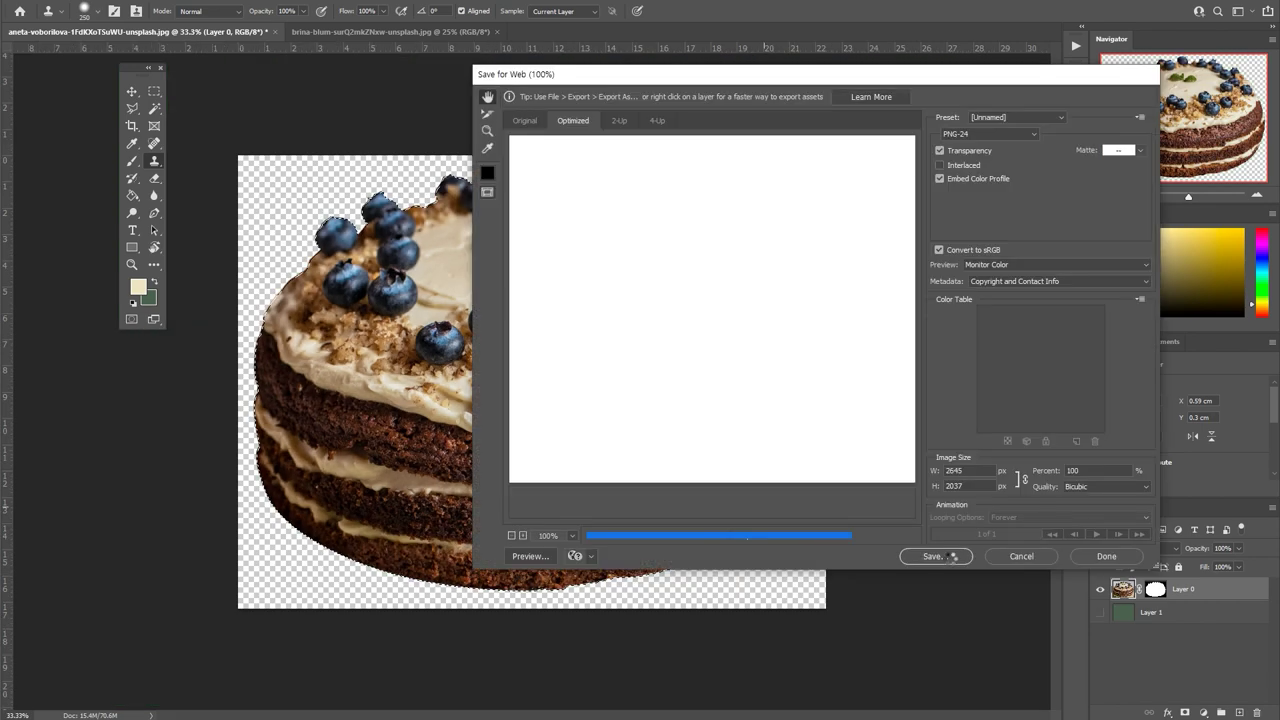
{"action": "key", "text": "Escape"}
{"action": "key", "text": "ctrl+w"}
{"action": "key", "text": "n"}
Crop the glazed slice photo tightly around the front slice.
{"action": "key", "text": "c"}
{"action": "left_click_drag", "start_coordinate": [916, 135], "coordinate": [871, 191]}
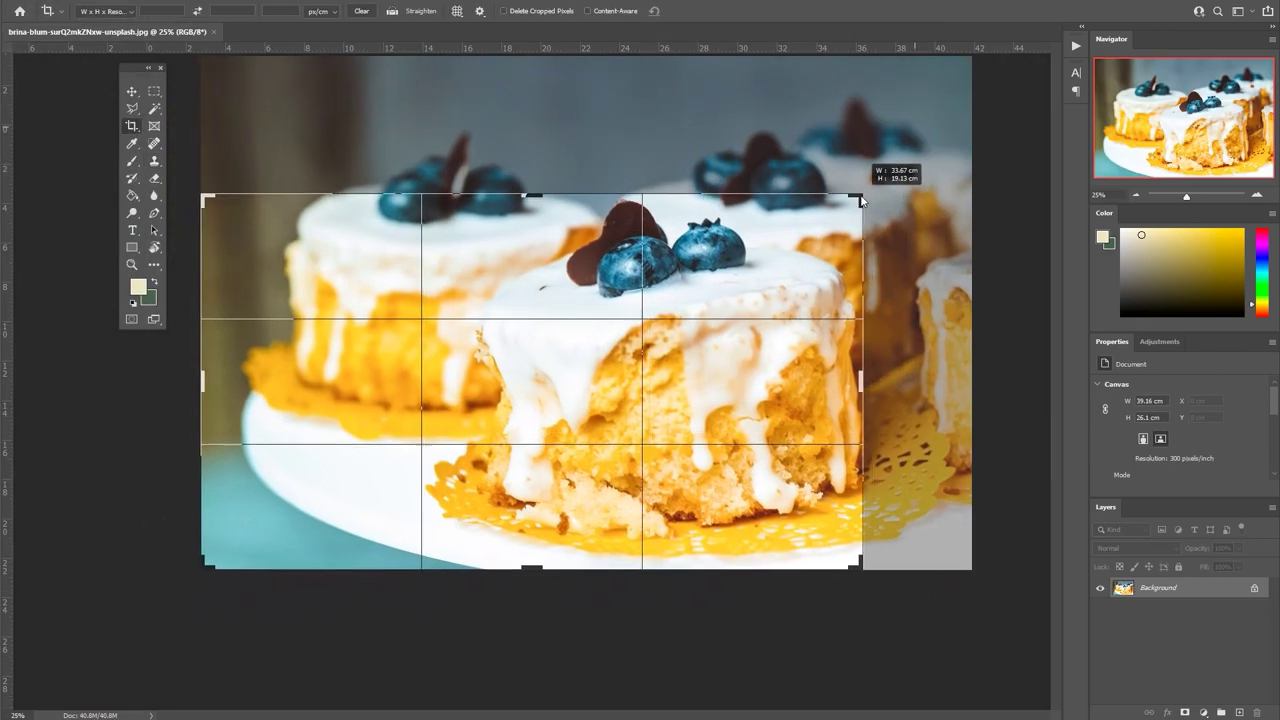
{"action": "left_click_drag", "start_coordinate": [194, 562], "coordinate": [332, 545]}
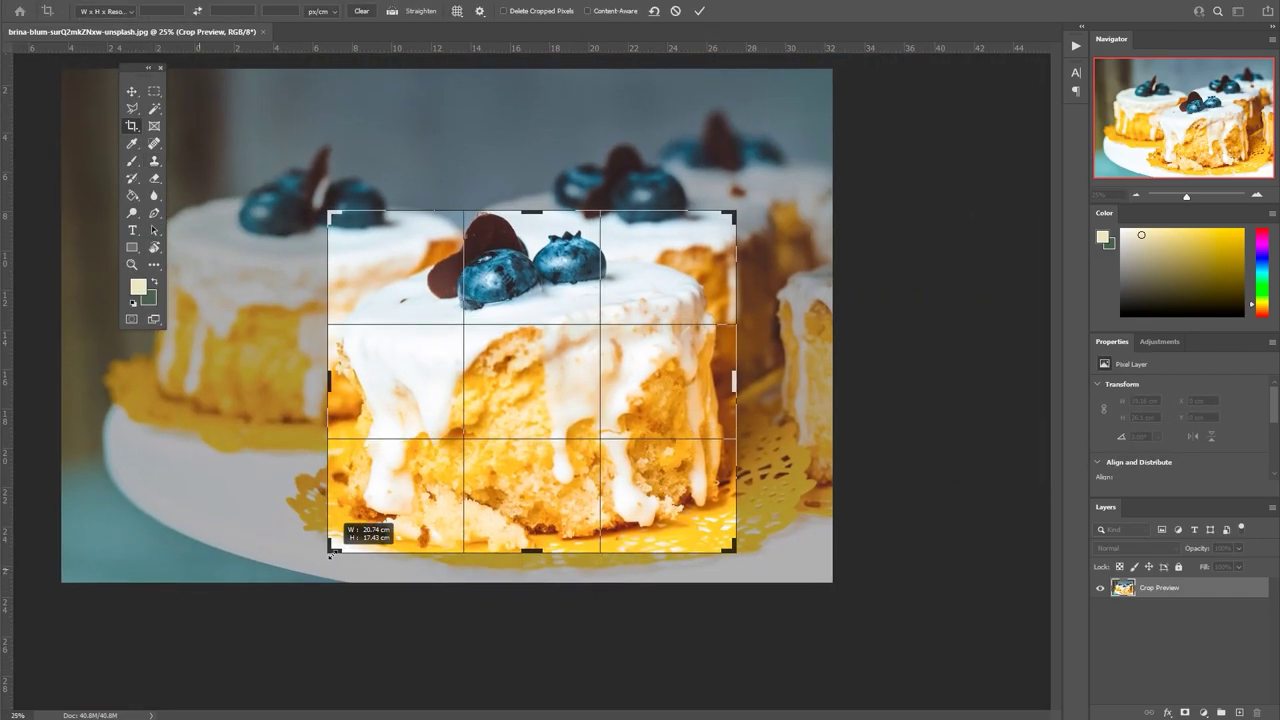
{"action": "key", "text": "Return"}
Start a Pen path at the blueberry's edge on the slice top.
{"action": "key", "text": "ctrl+plus"}
{"action": "key", "text": "ctrl+plus"}
{"action": "key", "text": "ctrl+plus"}
{"action": "key", "text": "p"}
{"action": "left_click", "coordinate": [487, 311]}
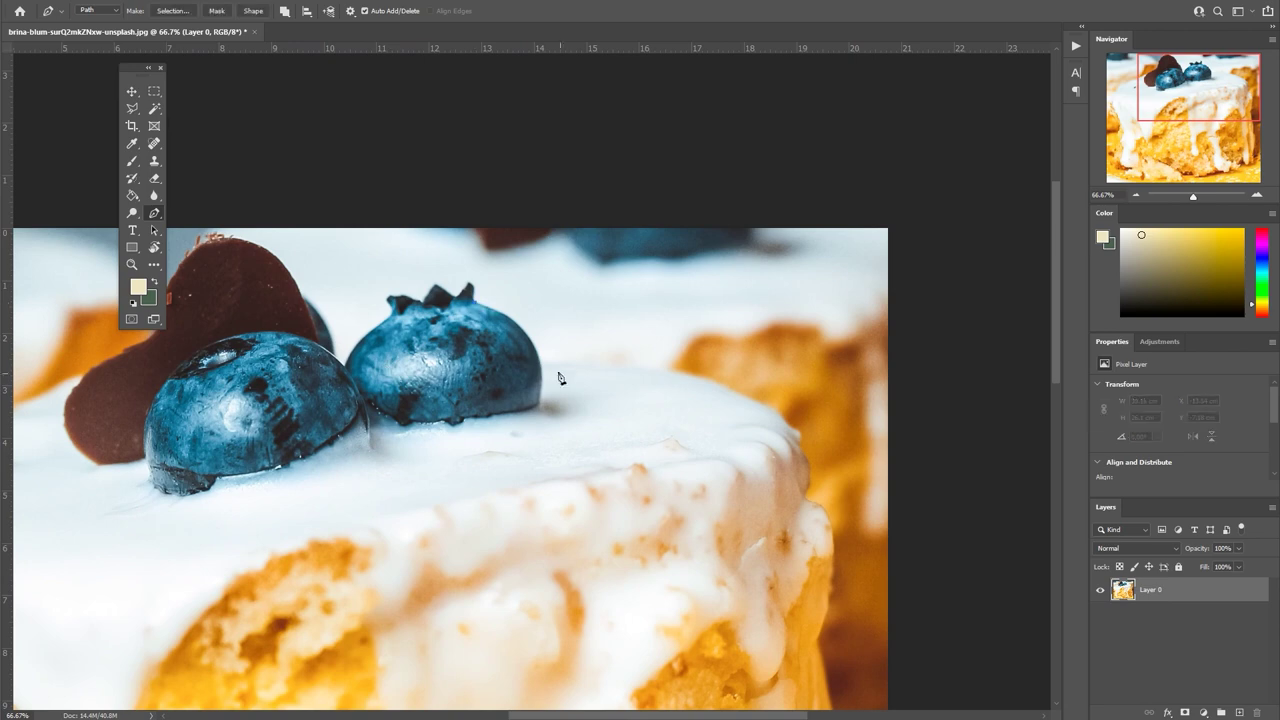
Trace the Pen path along the glaze's top edge and down the slice's right side.
{"action": "left_click_drag", "start_coordinate": [539, 363], "coordinate": [549, 410]}
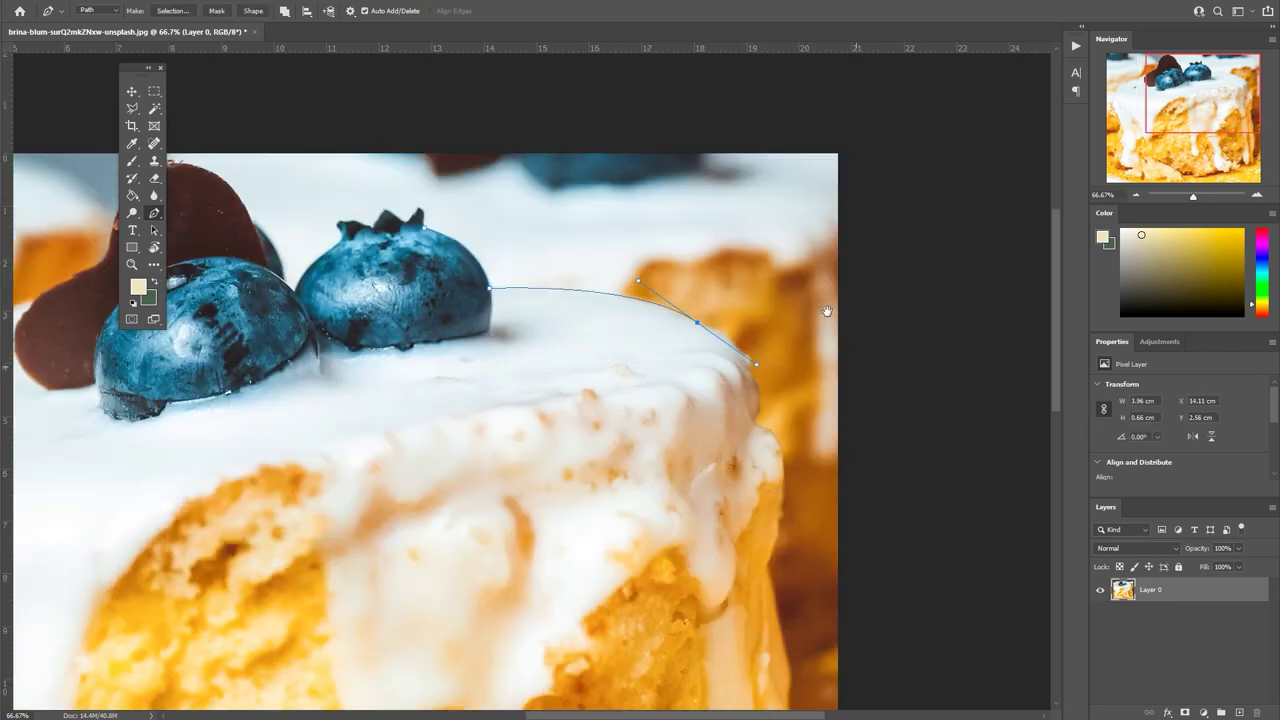
{"action": "left_click_drag", "start_coordinate": [722, 364], "coordinate": [705, 404]}
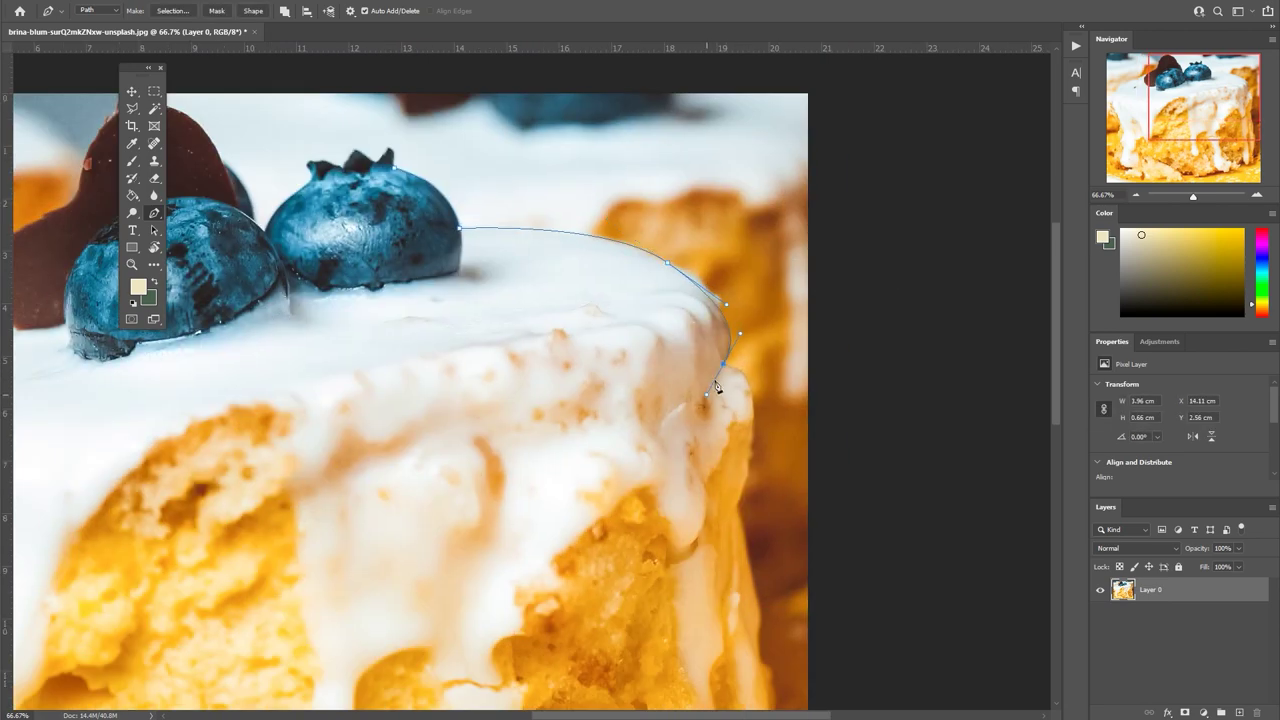
{"action": "scroll", "coordinate": [719, 528], "scroll_direction": "down", "scroll_amount": 3}
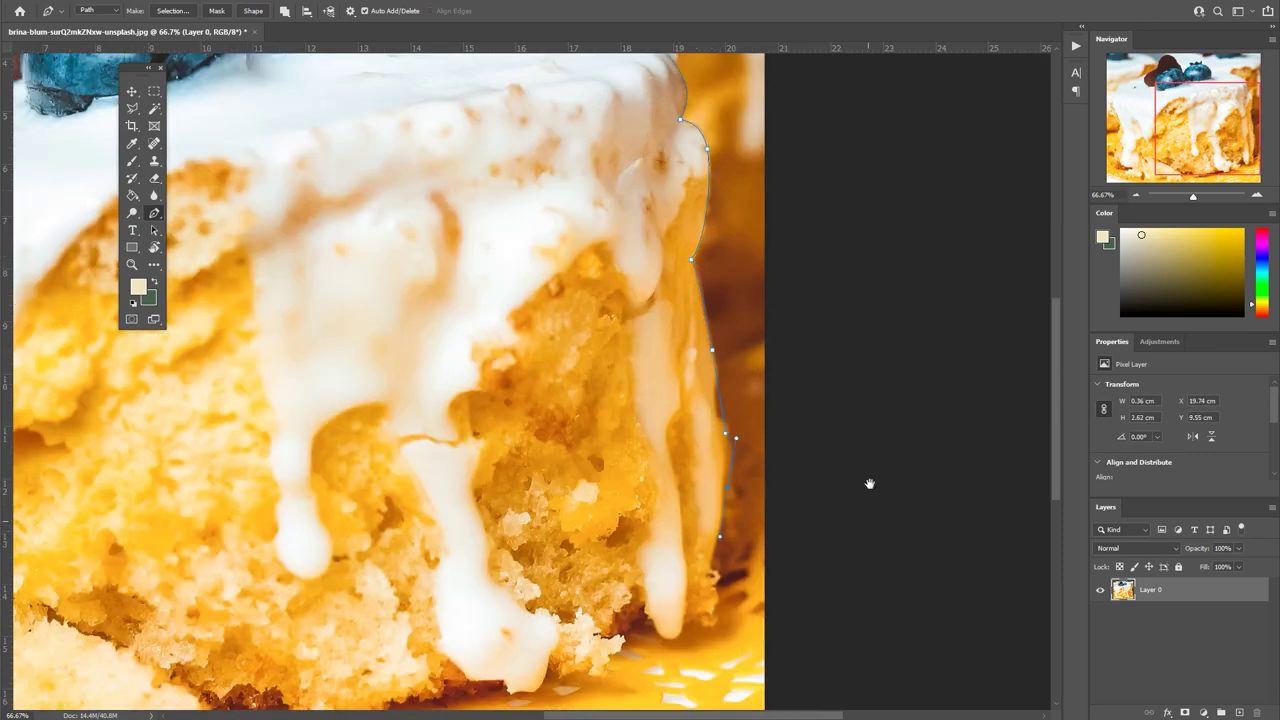
{"action": "left_click_drag", "start_coordinate": [868, 521], "coordinate": [898, 456]}
{"action": "left_click_drag", "start_coordinate": [730, 569], "coordinate": [694, 540]}
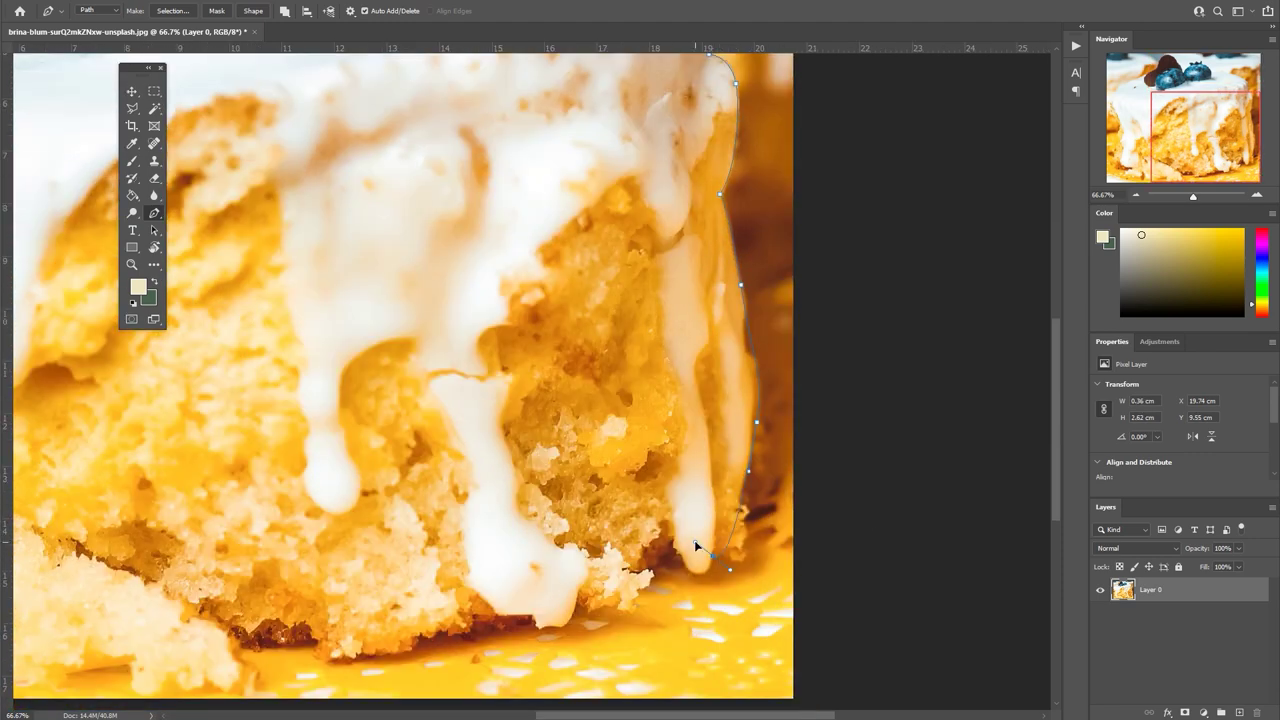
{"action": "left_click", "coordinate": [655, 574]}
{"action": "scroll", "coordinate": [658, 581], "scroll_direction": "down", "scroll_amount": 2}
{"action": "left_click_drag", "start_coordinate": [605, 527], "coordinate": [585, 535]}
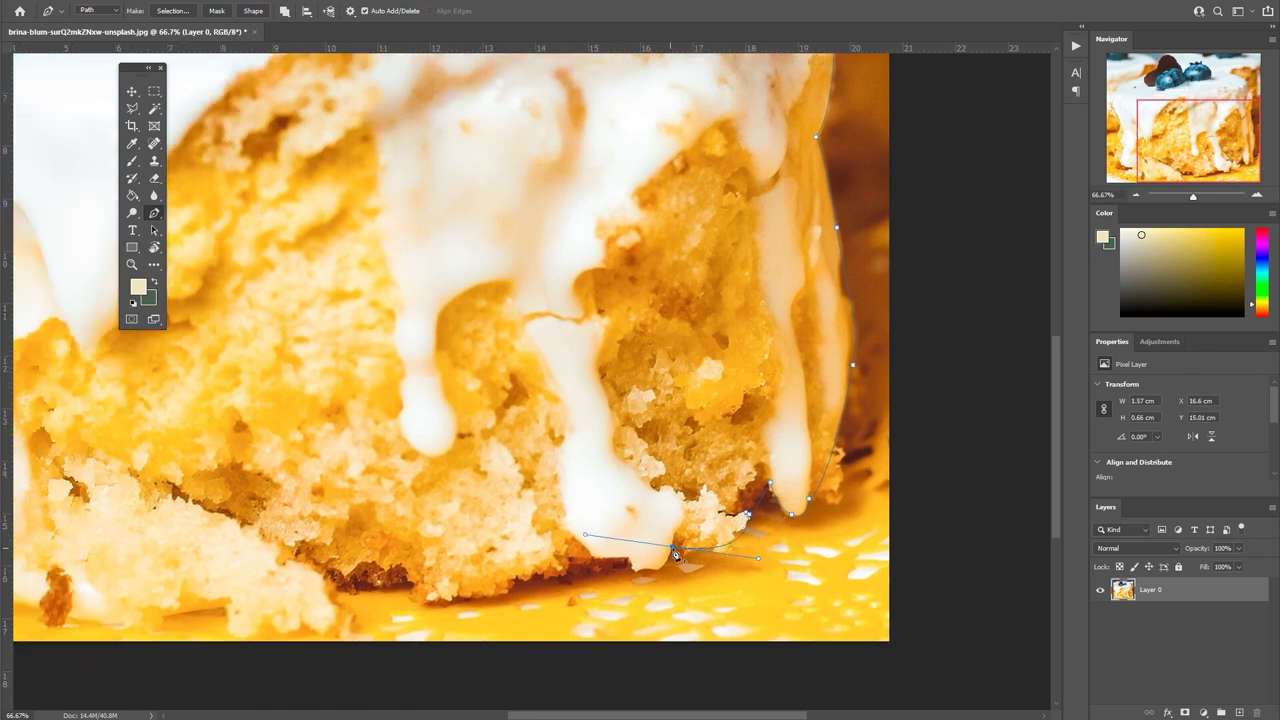
Continue the curved outline along the cake's bottom edge.
{"action": "scroll", "coordinate": [590, 552], "scroll_direction": "left", "scroll_amount": 2}
{"action": "scroll", "coordinate": [652, 580], "scroll_direction": "left", "scroll_amount": 1}
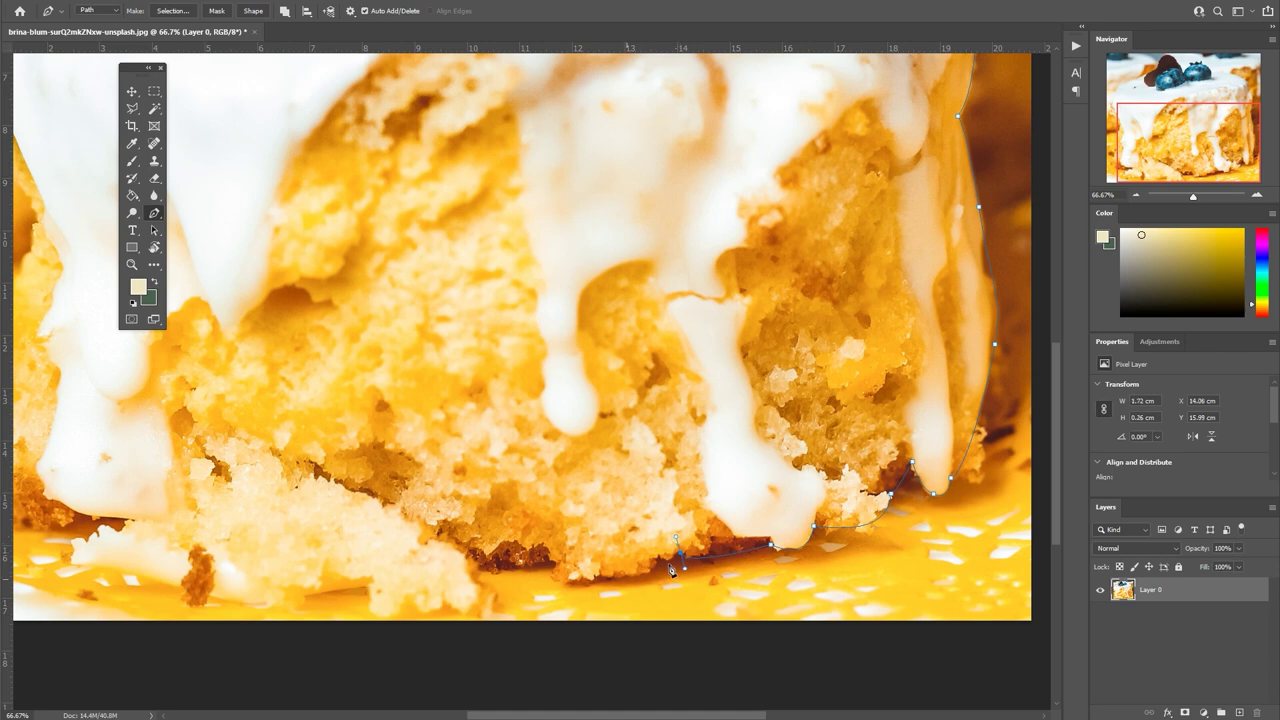
{"action": "scroll", "coordinate": [693, 543], "scroll_direction": "left", "scroll_amount": 4}
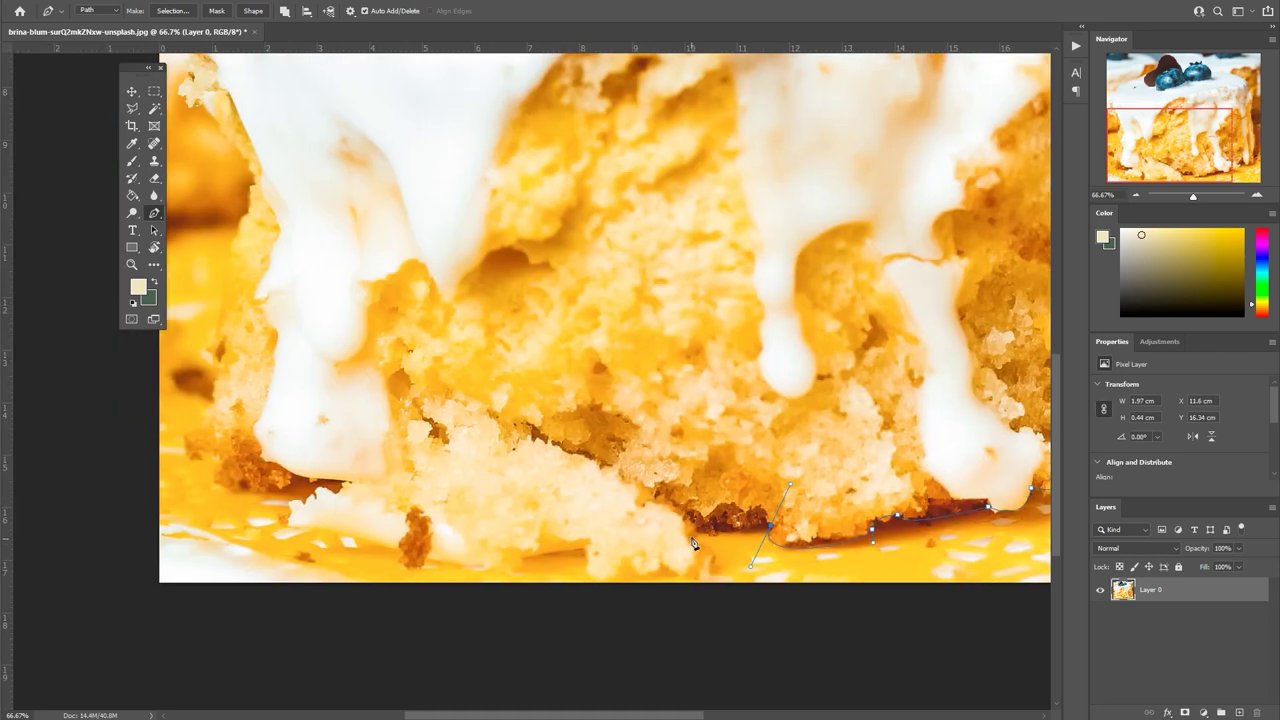
{"action": "scroll", "coordinate": [594, 570], "scroll_direction": "left", "scroll_amount": 1}
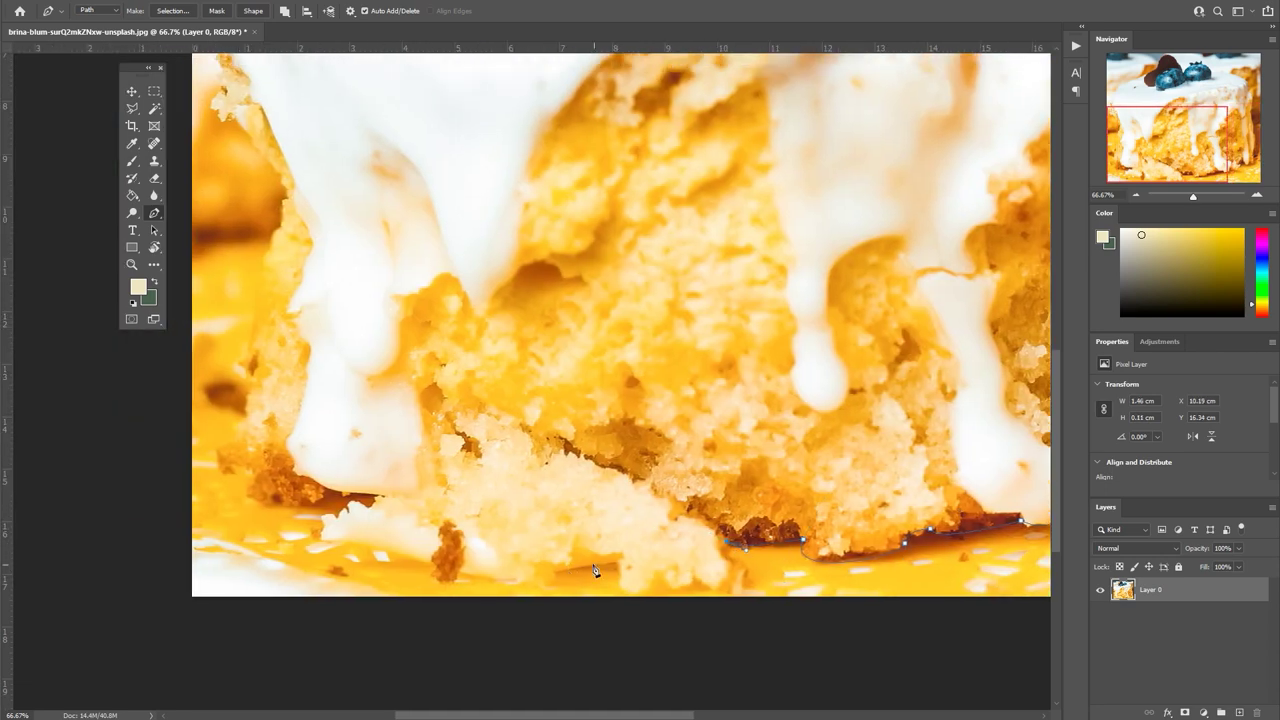
{"action": "left_click_drag", "start_coordinate": [400, 559], "coordinate": [311, 517]}
{"action": "scroll", "coordinate": [608, 585], "scroll_direction": "left", "scroll_amount": 4}
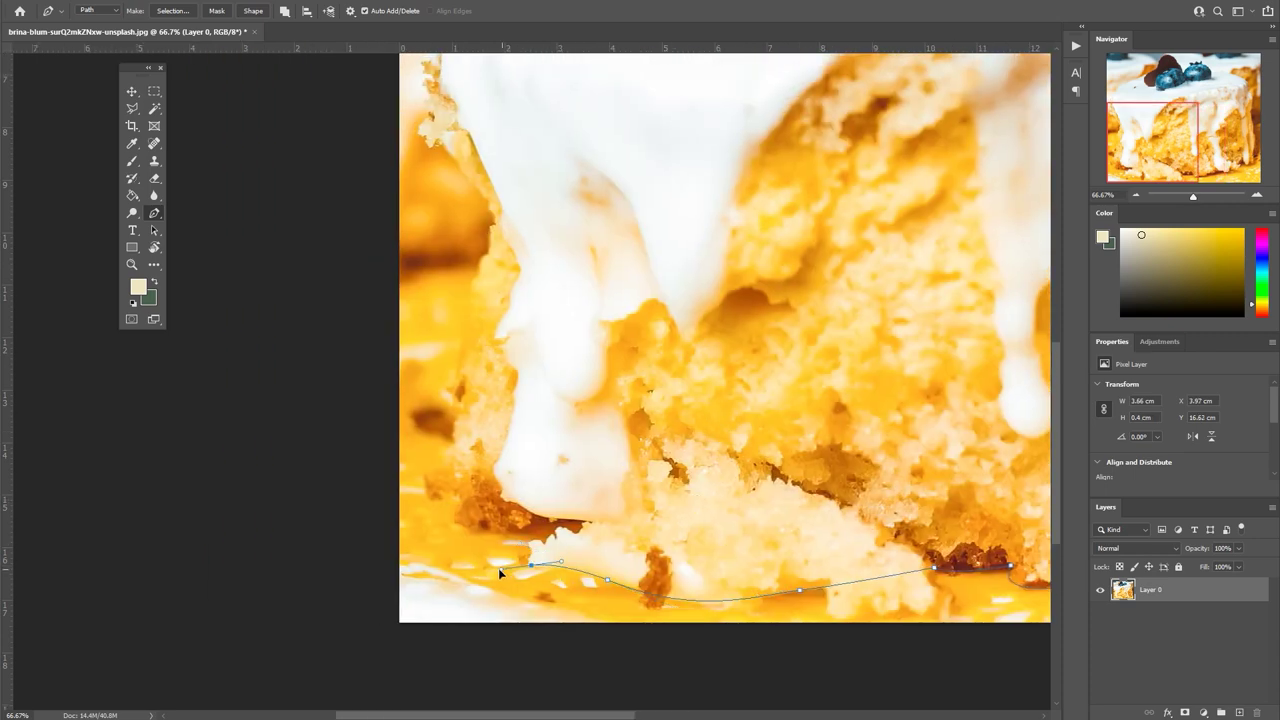
{"action": "left_click_drag", "start_coordinate": [589, 524], "coordinate": [640, 516]}
{"action": "scroll", "coordinate": [483, 364], "scroll_direction": "up", "scroll_amount": 2}
Outline up the icing's left edge, undoing the misplaced points.
{"action": "left_click", "coordinate": [473, 517]}
{"action": "mouse_move", "coordinate": [511, 322]}
{"action": "left_mouse_down"}
{"action": "mouse_move", "coordinate": [531, 257]}
{"action": "mouse_move", "coordinate": [379, 181]}
{"action": "left_mouse_up"}
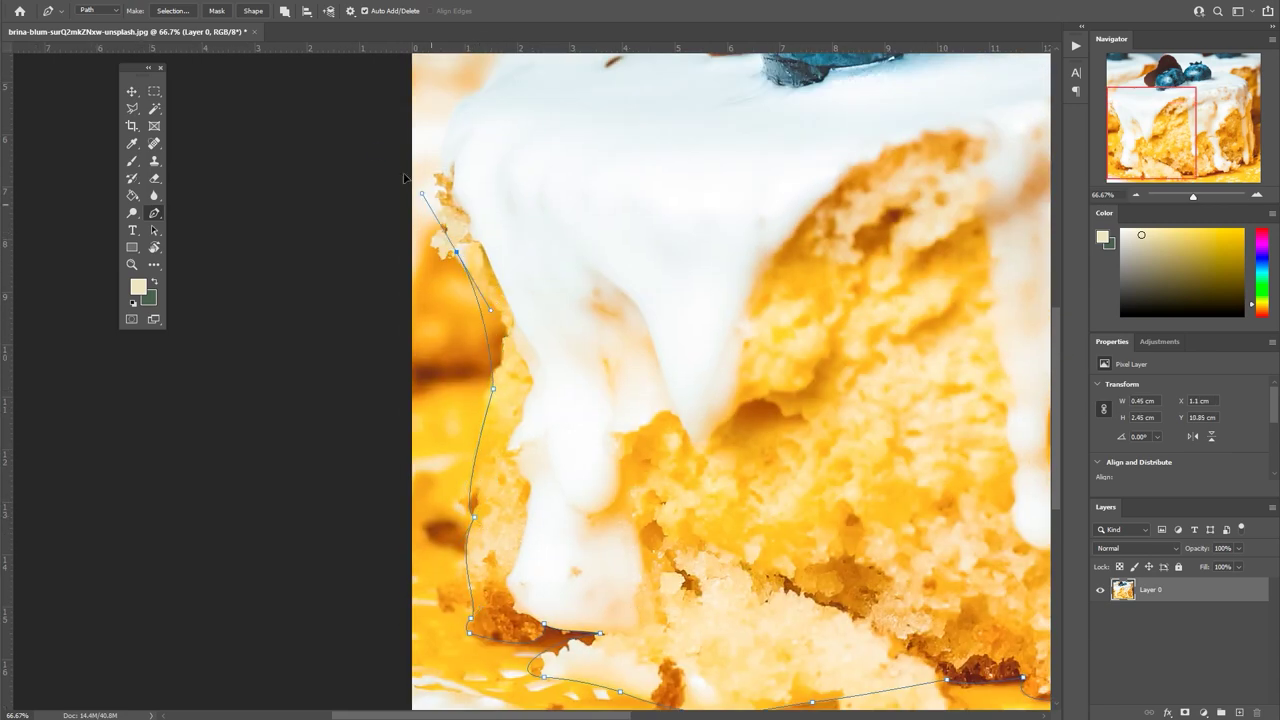
{"action": "key", "text": "ctrl+z"}
{"action": "key", "text": "ctrl+z"}
{"action": "scroll", "coordinate": [440, 268], "scroll_direction": "up", "scroll_amount": 2}
{"action": "left_click", "coordinate": [445, 274]}
{"action": "mouse_move", "coordinate": [485, 216]}
{"action": "left_mouse_down"}
{"action": "mouse_move", "coordinate": [530, 208]}
{"action": "mouse_move", "coordinate": [414, 384]}
{"action": "left_mouse_up"}
Extend the path around the chocolate heart and hug the blueberry's edge.
{"action": "left_click_drag", "start_coordinate": [432, 337], "coordinate": [485, 316]}
{"action": "left_click", "coordinate": [584, 272]}
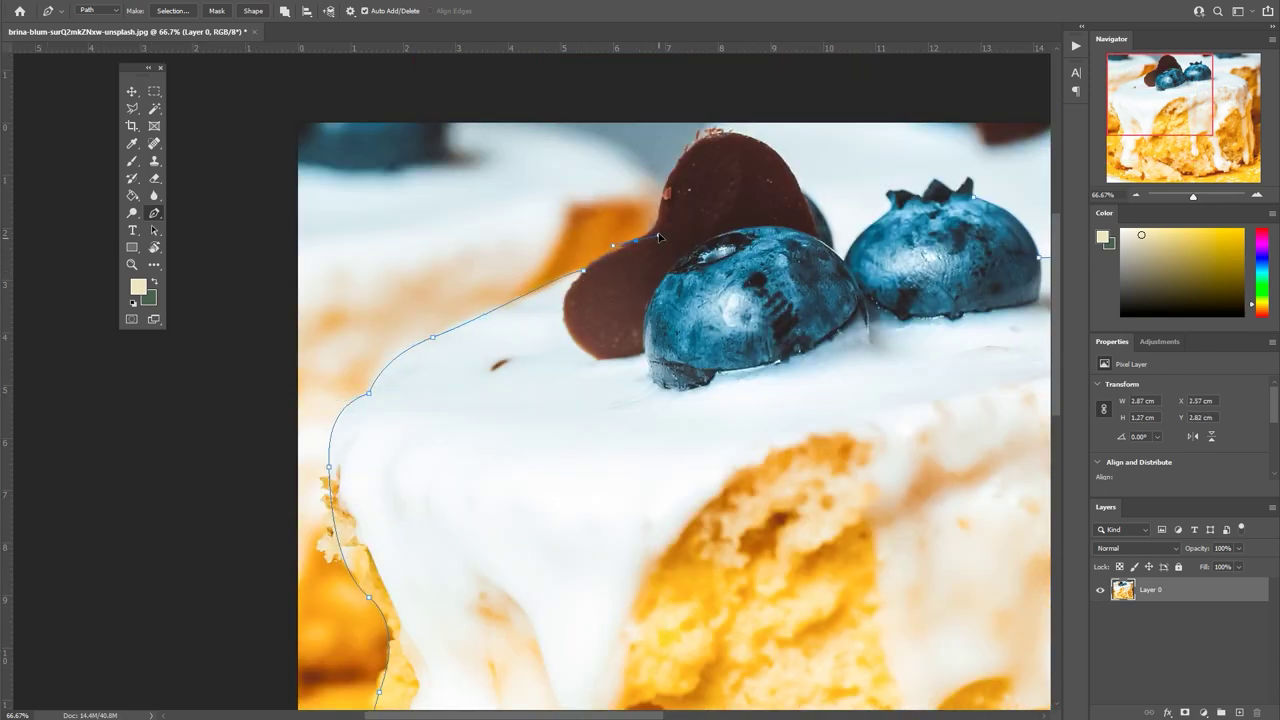
{"action": "left_click_drag", "start_coordinate": [660, 240], "coordinate": [556, 385]}
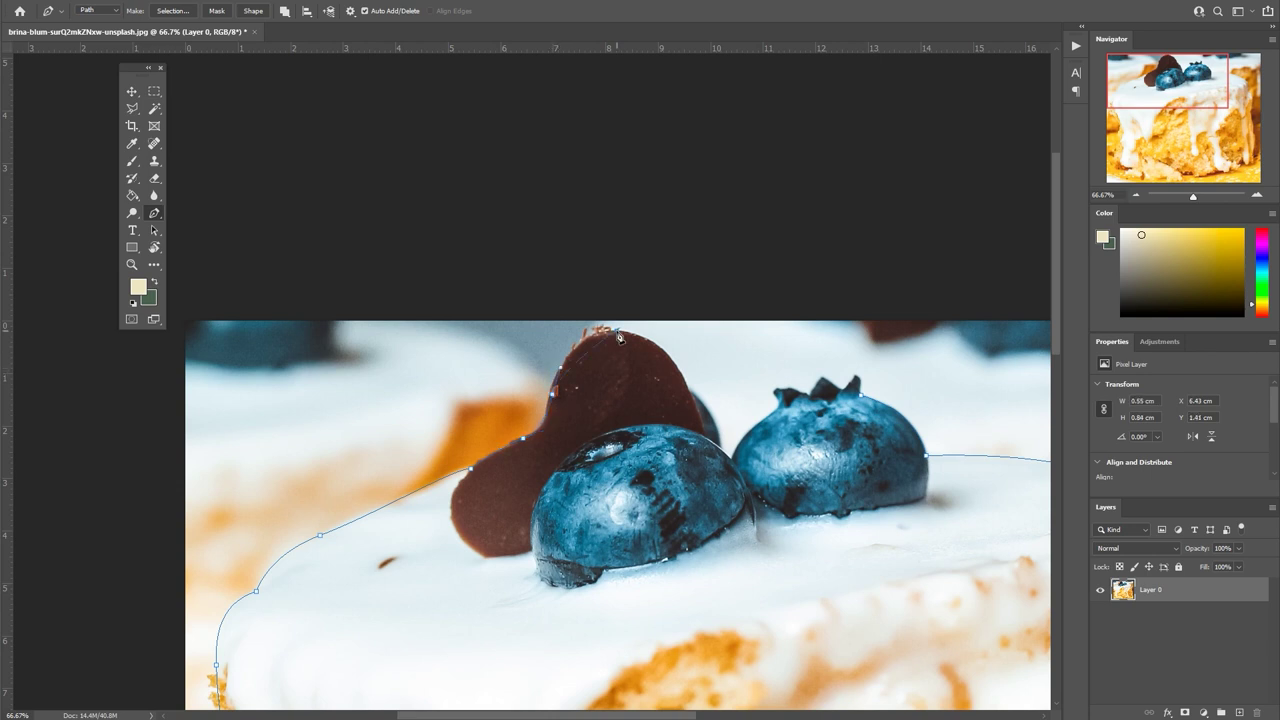
{"action": "left_click_drag", "start_coordinate": [719, 452], "coordinate": [729, 468]}
{"action": "left_click_drag", "start_coordinate": [800, 401], "coordinate": [806, 391]}
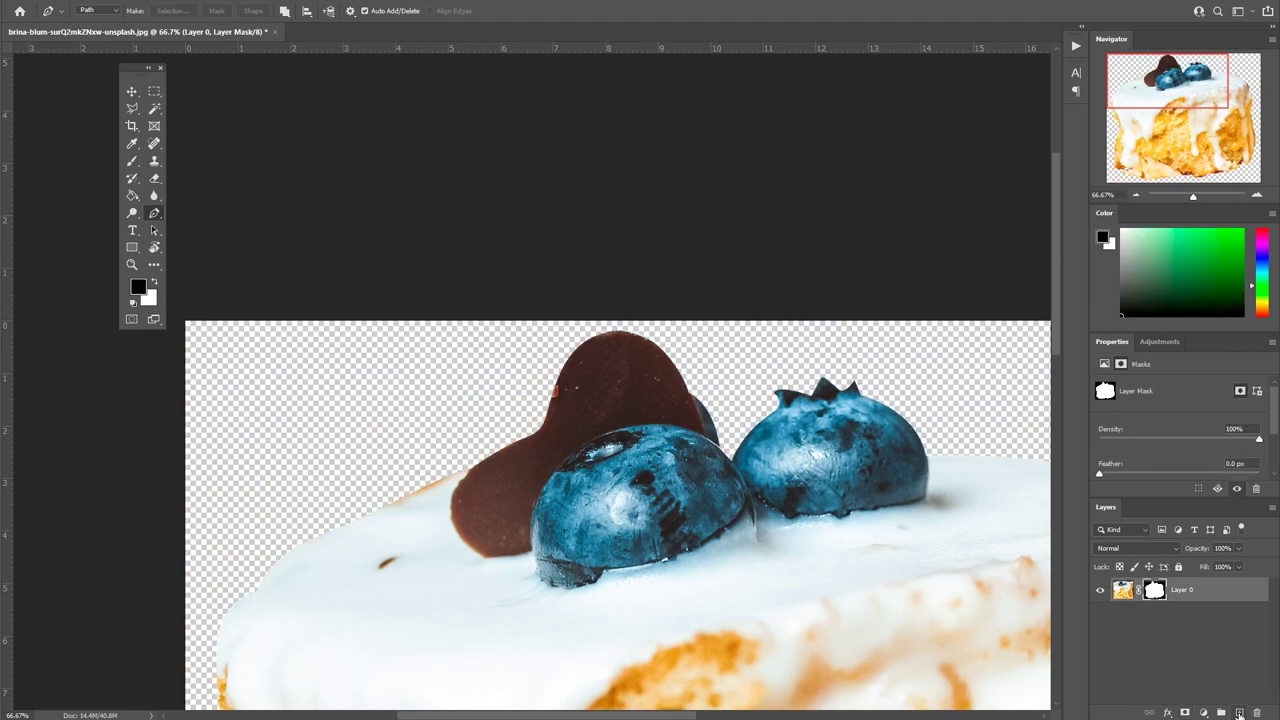
Paint black on the layer mask to hide the leftover cake edge near the glaze.
{"action": "key", "text": "b"}
{"action": "scroll", "coordinate": [729, 366], "scroll_direction": "up", "scroll_amount": 2}
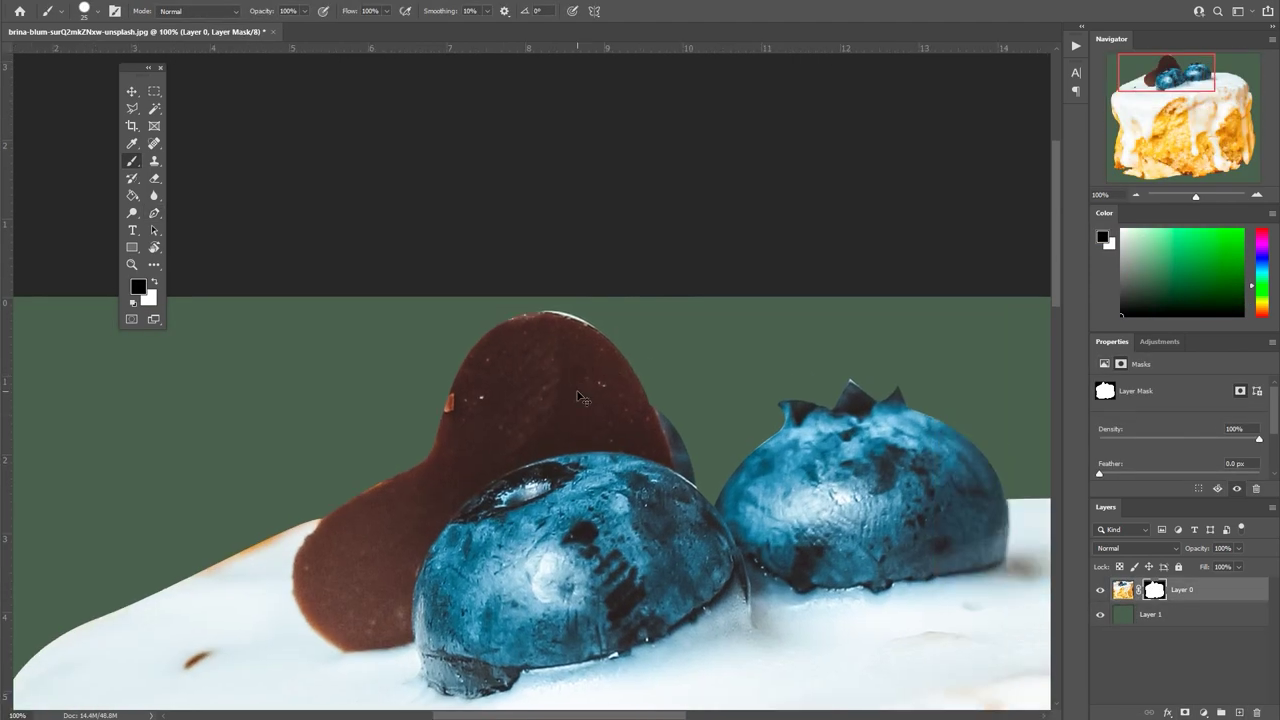
{"action": "scroll", "coordinate": [651, 346], "scroll_direction": "up", "scroll_amount": 3}
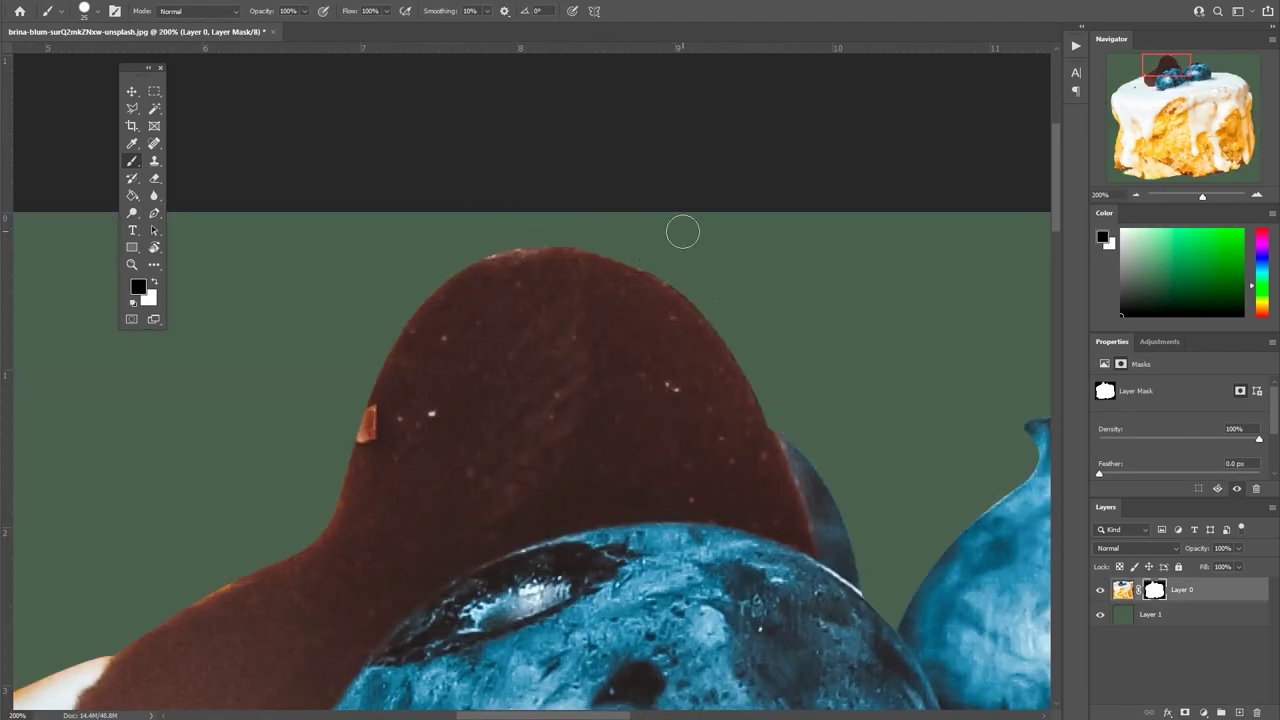
{"action": "left_click_drag", "start_coordinate": [205, 588], "coordinate": [606, 429]}
{"action": "mouse_move", "coordinate": [149, 673]}
{"action": "left_mouse_down"}
{"action": "mouse_move", "coordinate": [398, 532]}
{"action": "mouse_move", "coordinate": [466, 414]}
{"action": "mouse_move", "coordinate": [403, 289]}
{"action": "left_mouse_up"}
{"action": "scroll", "coordinate": [484, 176], "scroll_direction": "down", "scroll_amount": 3}
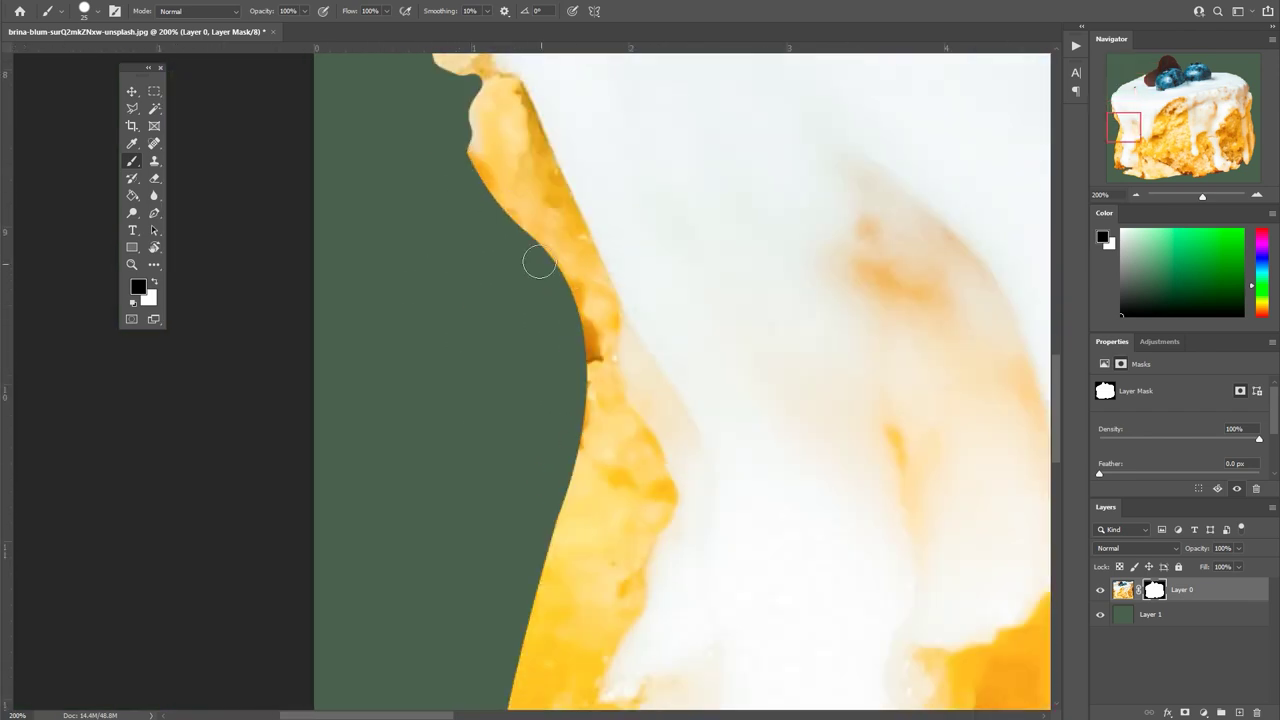
{"action": "scroll", "coordinate": [797, 434], "scroll_direction": "down", "scroll_amount": 10}
{"action": "mouse_move", "coordinate": [650, 443]}
{"action": "left_mouse_down"}
{"action": "mouse_move", "coordinate": [706, 414]}
{"action": "mouse_move", "coordinate": [620, 475]}
{"action": "mouse_move", "coordinate": [530, 573]}
{"action": "mouse_move", "coordinate": [523, 551]}
{"action": "left_mouse_up"}
{"action": "key", "text": "x"}
{"action": "key", "text": "x"}
{"action": "key", "text": "ctrl+z"}
{"action": "key", "text": "ctrl+z"}
{"action": "key", "text": "ctrl+z"}
{"action": "scroll", "coordinate": [814, 397], "scroll_direction": "right", "scroll_amount": 3}
{"action": "key", "text": "ctrl+shift+z"}
{"action": "key", "text": "ctrl+shift+z"}
{"action": "key", "text": "ctrl+shift+z"}
Mask out the wavy edge and ragged strip along the cake's bottom and right side.
{"action": "left_click_drag", "start_coordinate": [491, 432], "coordinate": [343, 494]}
{"action": "scroll", "coordinate": [403, 446], "scroll_direction": "down", "scroll_amount": 5}
{"action": "scroll", "coordinate": [846, 463], "scroll_direction": "right", "scroll_amount": 3}
{"action": "key", "text": "ctrl+minus"}
{"action": "key", "text": "ctrl+minus"}
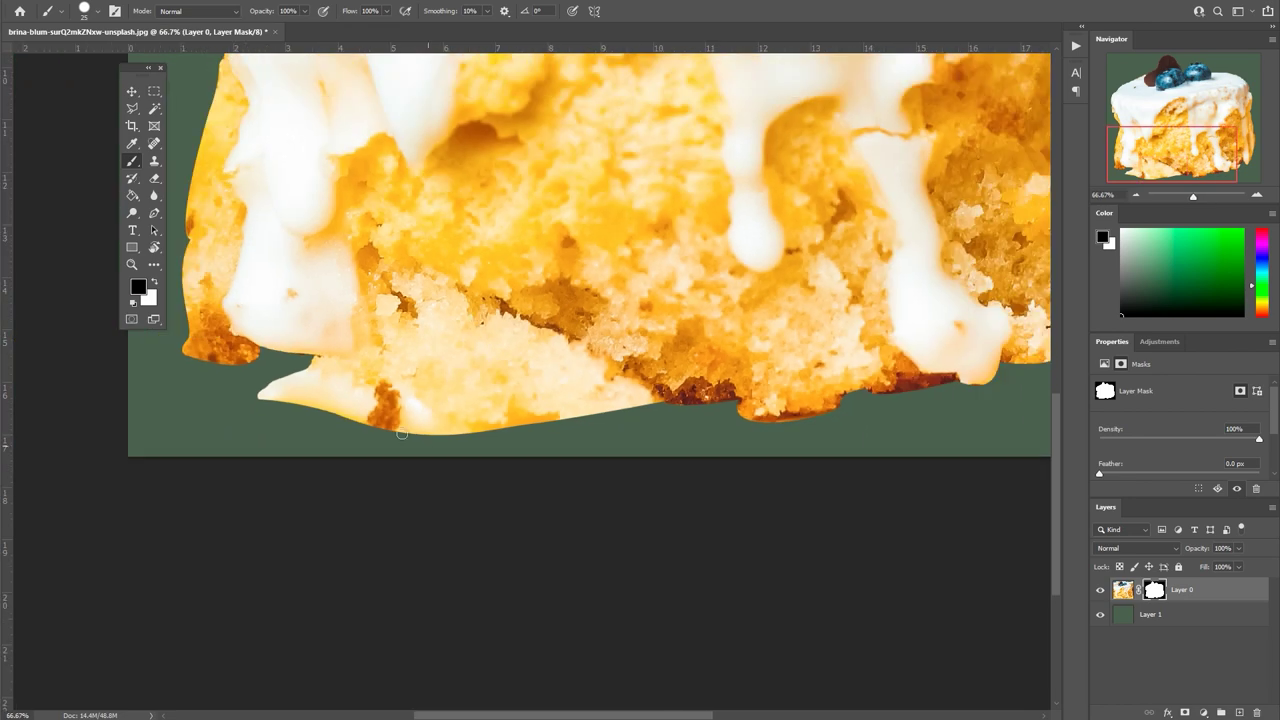
{"action": "mouse_move", "coordinate": [480, 427]}
{"action": "left_mouse_down"}
{"action": "mouse_move", "coordinate": [562, 419]}
{"action": "mouse_move", "coordinate": [248, 492]}
{"action": "left_mouse_up"}
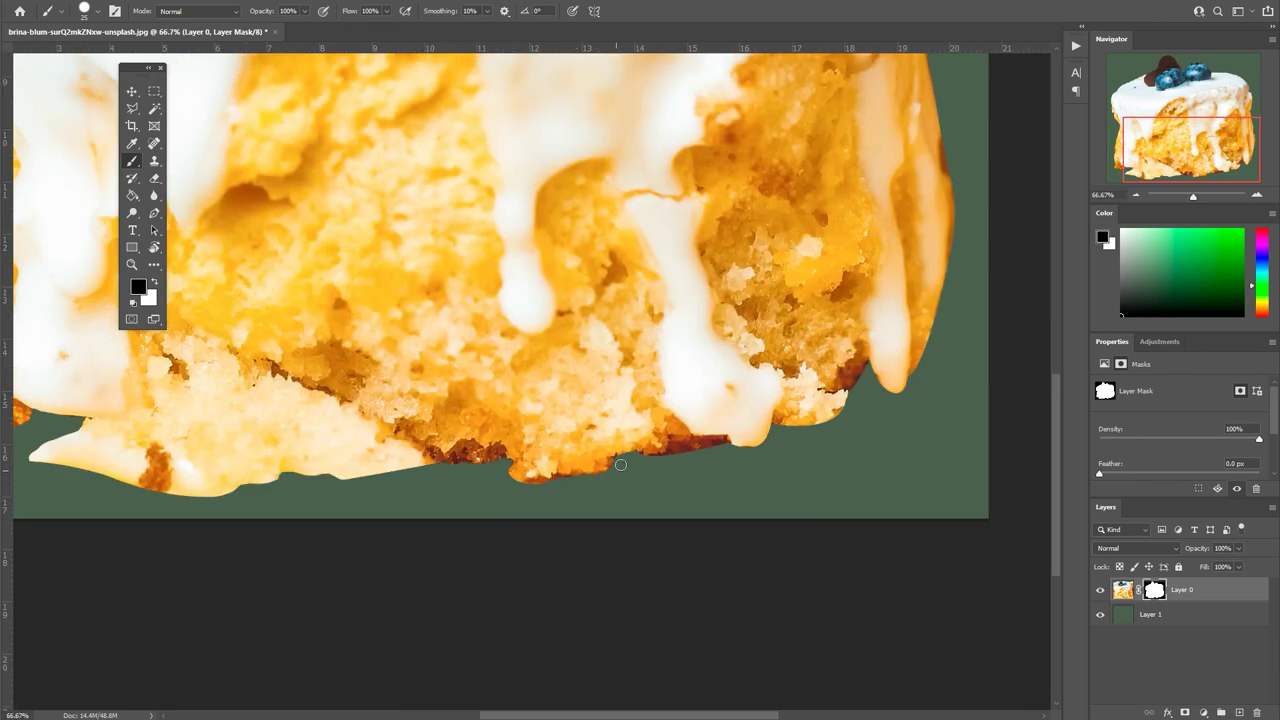
{"action": "left_click_drag", "start_coordinate": [615, 473], "coordinate": [488, 514]}
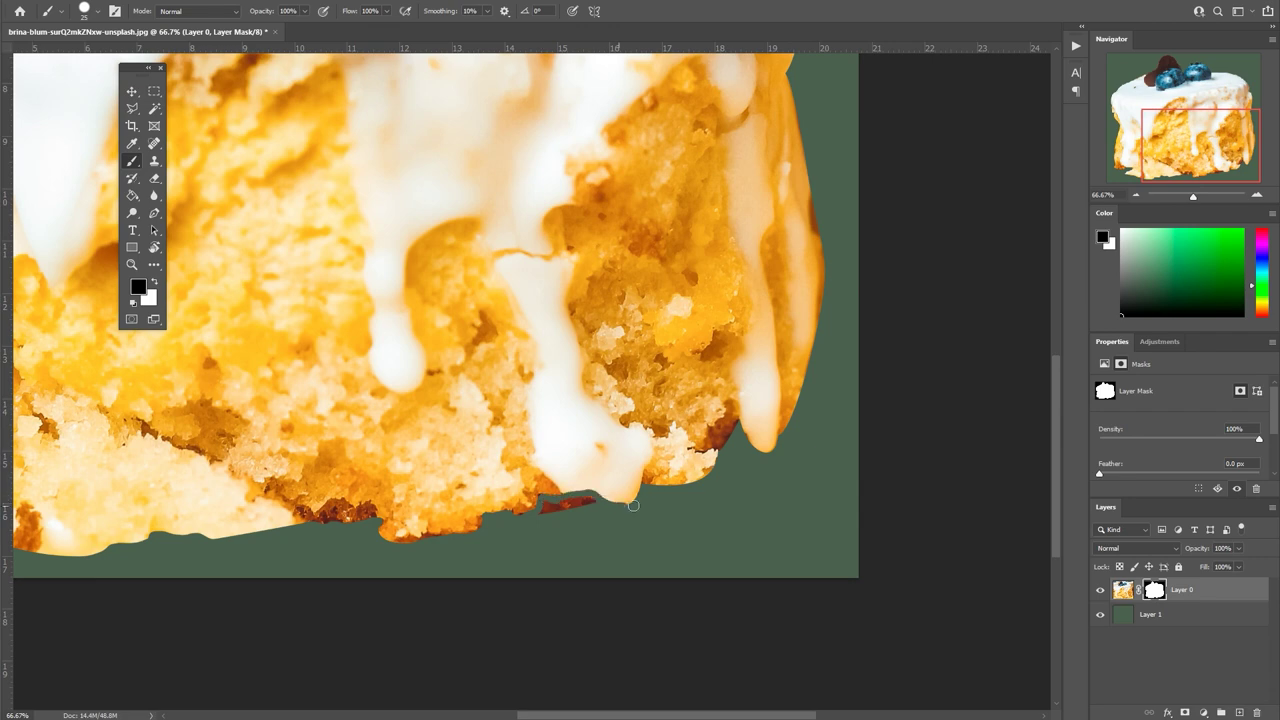
{"action": "left_click_drag", "start_coordinate": [652, 537], "coordinate": [554, 586]}
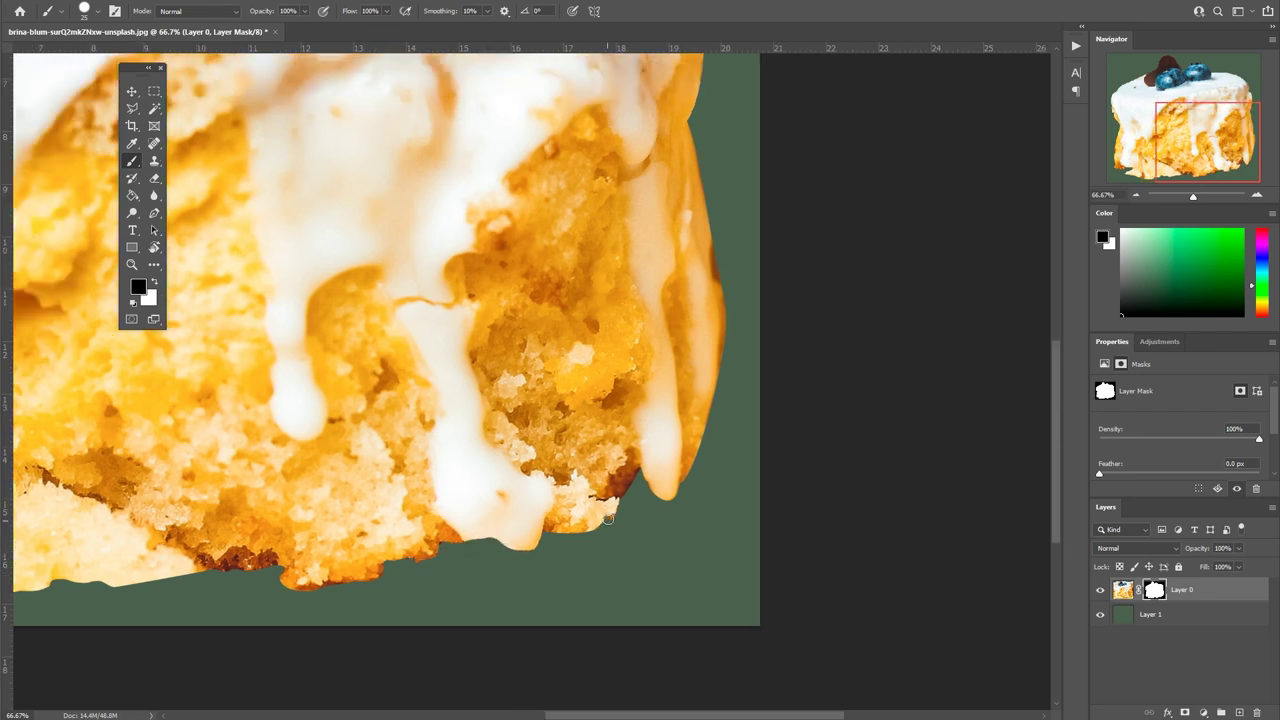
{"action": "scroll", "coordinate": [750, 472], "scroll_direction": "up", "scroll_amount": 3}
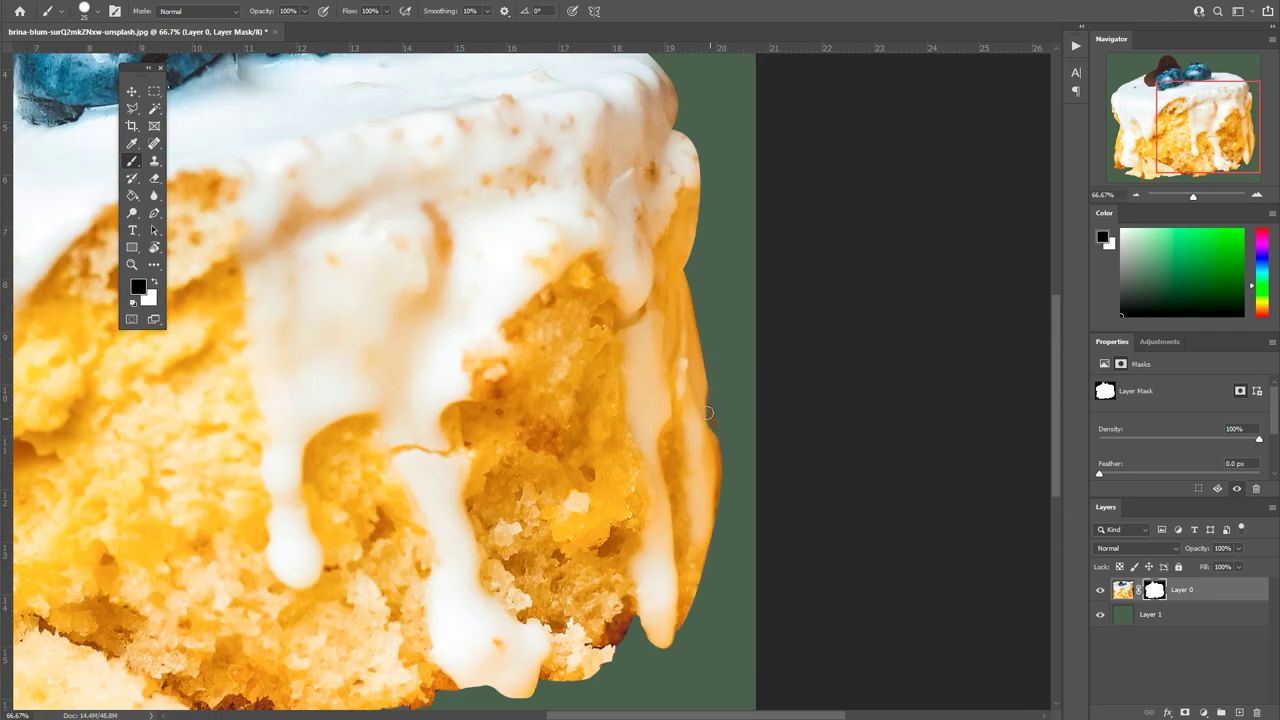
{"action": "scroll", "coordinate": [677, 243], "scroll_direction": "up", "scroll_amount": 5}
{"action": "scroll", "coordinate": [514, 218], "scroll_direction": "up", "scroll_amount": 5}
{"action": "scroll", "coordinate": [514, 218], "scroll_direction": "left", "scroll_amount": 6}
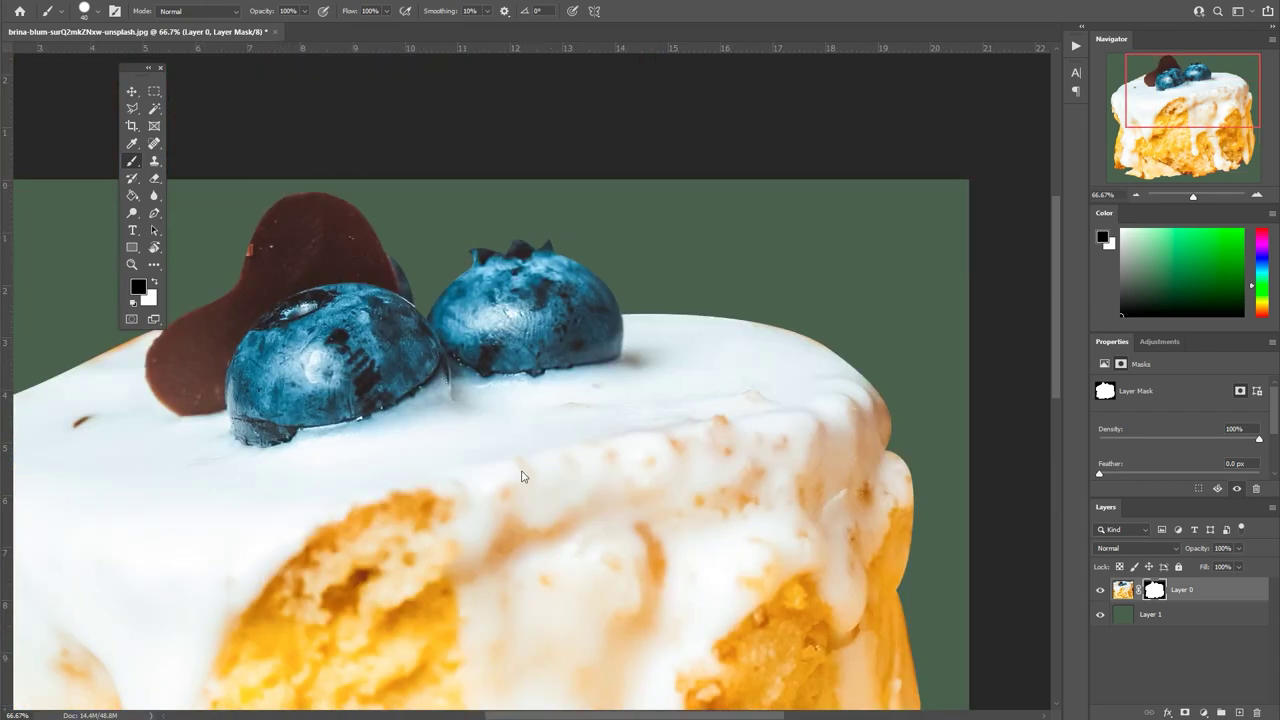
Switch to the Clone Stamp and set a clone source near the cake's edge.
{"action": "key", "text": "bracketleft"}
{"action": "key", "text": "bracketleft"}
{"action": "key", "text": "bracketleft"}
{"action": "key", "text": "bracketleft"}
{"action": "key", "text": "bracketleft"}
{"action": "key", "text": "bracketleft"}
{"action": "scroll", "coordinate": [771, 191], "scroll_direction": "down", "scroll_amount": 6}
{"action": "scroll", "coordinate": [771, 191], "scroll_direction": "right", "scroll_amount": 3}
{"action": "scroll", "coordinate": [895, 425], "scroll_direction": "right", "scroll_amount": 2}
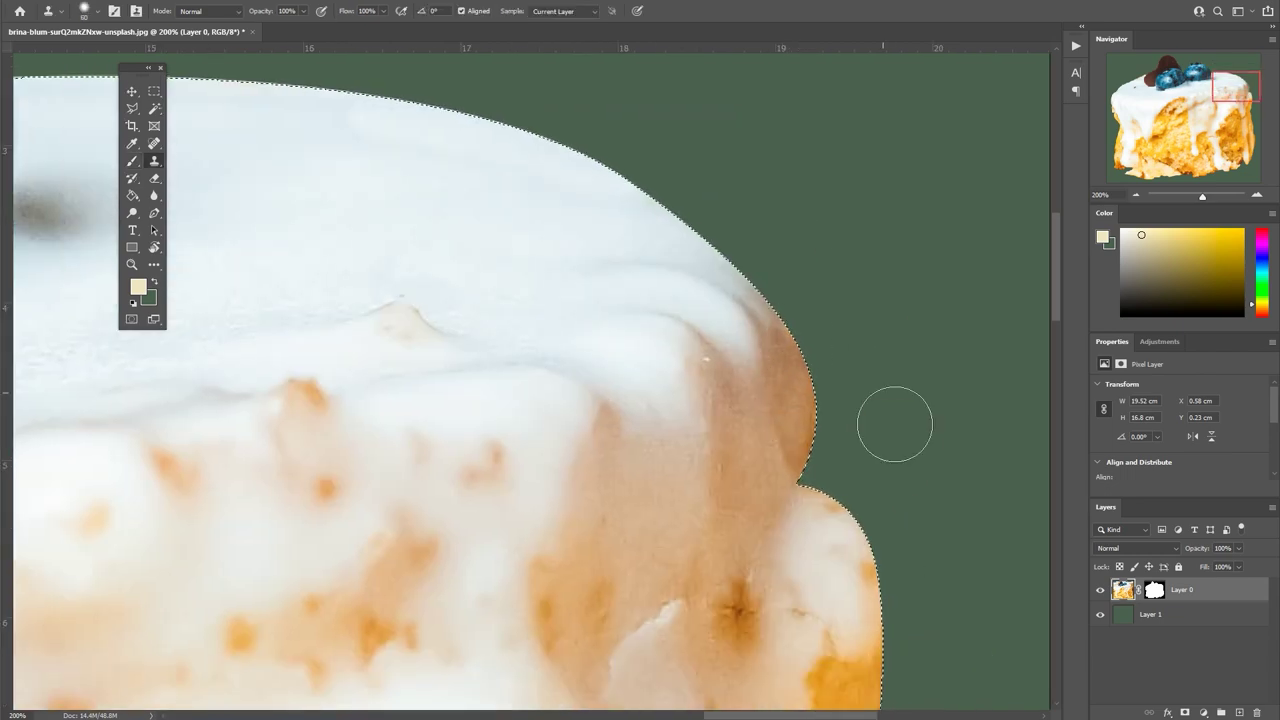
{"action": "scroll", "coordinate": [895, 425], "scroll_direction": "down", "scroll_amount": 3}
{"action": "scroll", "coordinate": [766, 371], "scroll_direction": "down", "scroll_amount": 3}
{"action": "scroll", "coordinate": [931, 277], "scroll_direction": "right", "scroll_amount": 2}
{"action": "scroll", "coordinate": [780, 349], "scroll_direction": "down", "scroll_amount": 3}
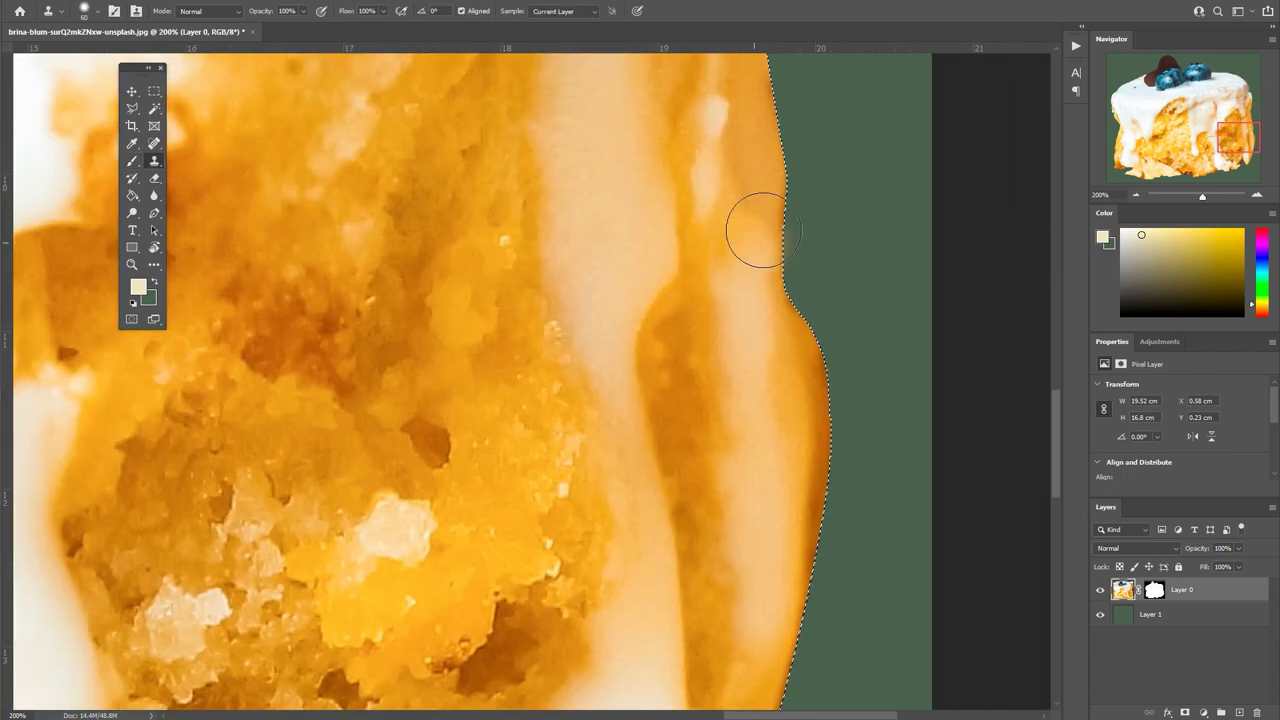
{"action": "scroll", "coordinate": [894, 329], "scroll_direction": "down", "scroll_amount": 5}
{"action": "scroll", "coordinate": [894, 329], "scroll_direction": "left", "scroll_amount": 2}
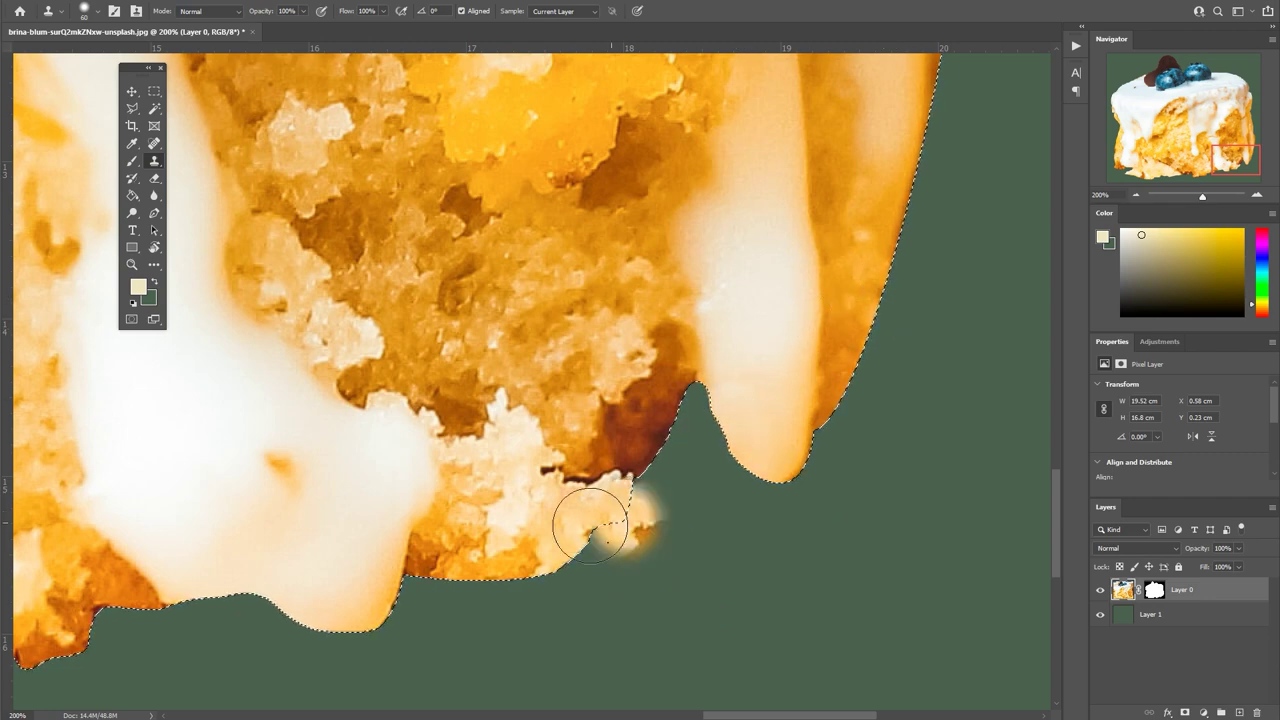
{"action": "scroll", "coordinate": [654, 531], "scroll_direction": "left", "scroll_amount": 3}
{"action": "scroll", "coordinate": [654, 531], "scroll_direction": "down", "scroll_amount": 1}
{"action": "scroll", "coordinate": [460, 394], "scroll_direction": "left", "scroll_amount": 2}
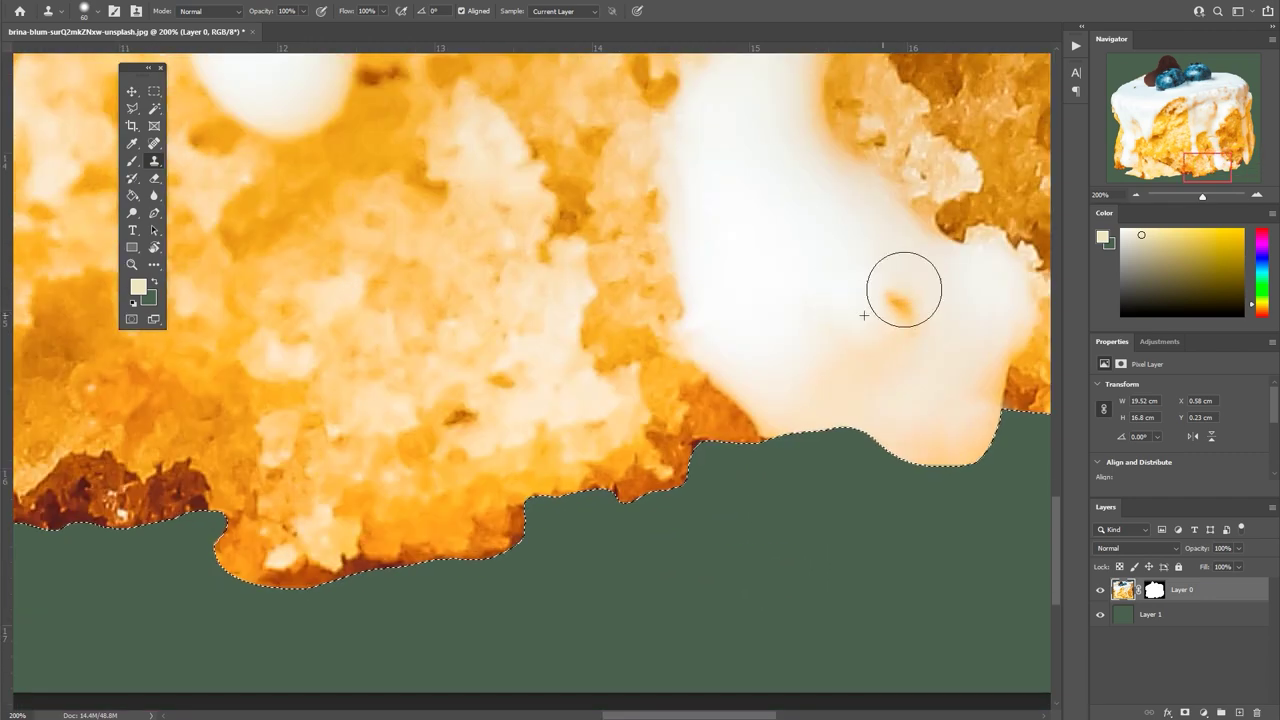
{"action": "scroll", "coordinate": [586, 394], "scroll_direction": "left", "scroll_amount": 1}
{"action": "scroll", "coordinate": [851, 371], "scroll_direction": "left", "scroll_amount": 2}
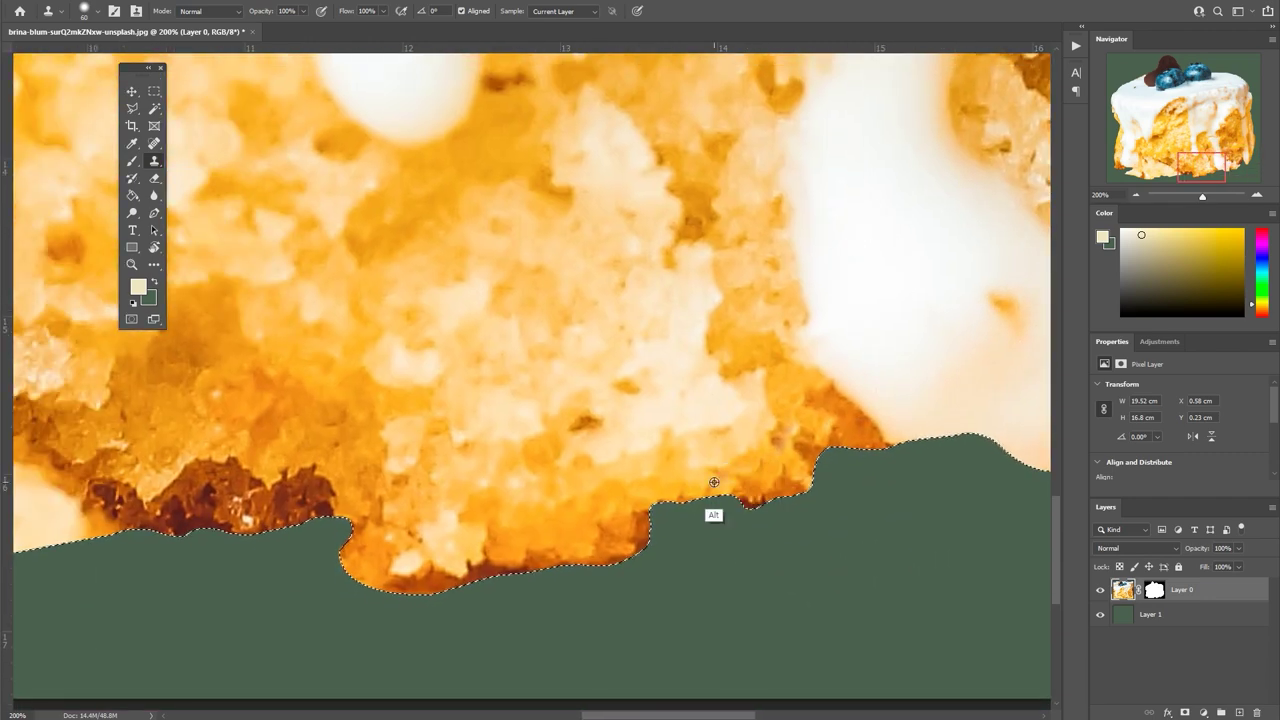
{"action": "scroll", "coordinate": [646, 477], "scroll_direction": "left", "scroll_amount": 4}
{"action": "scroll", "coordinate": [577, 491], "scroll_direction": "left", "scroll_amount": 5}
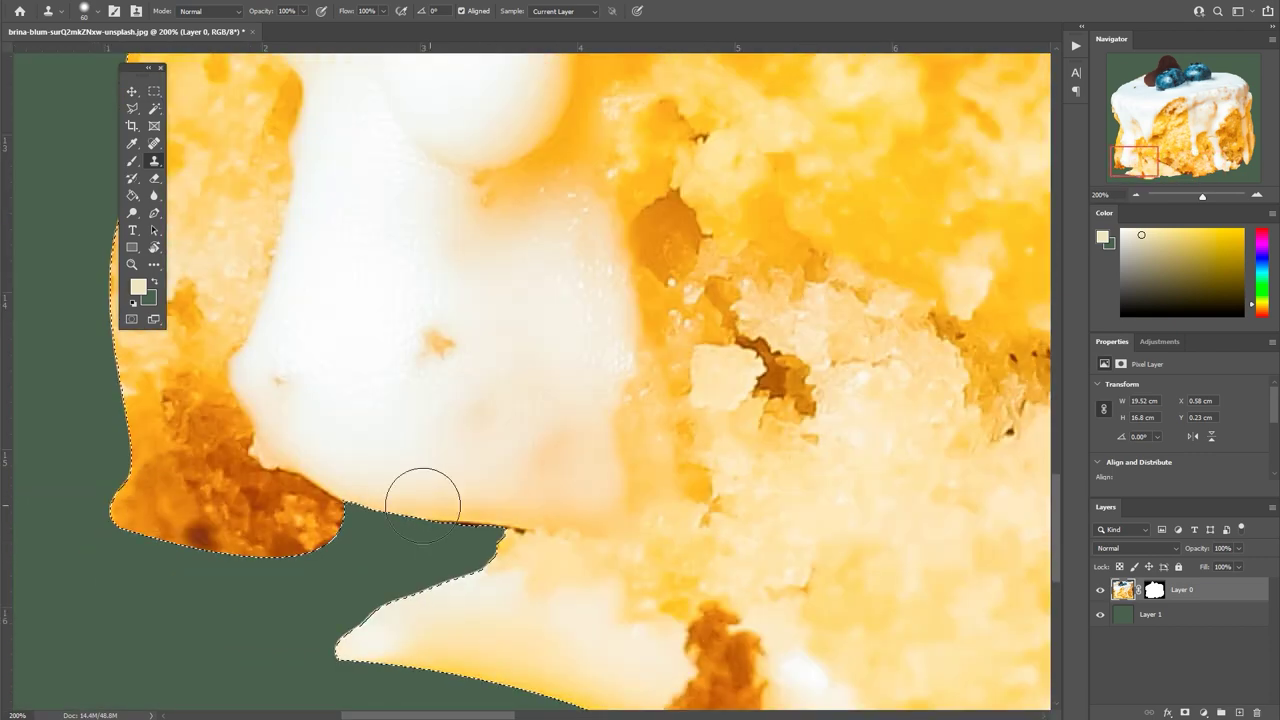
{"action": "left_click", "coordinate": [353, 487], "text": "alt"}
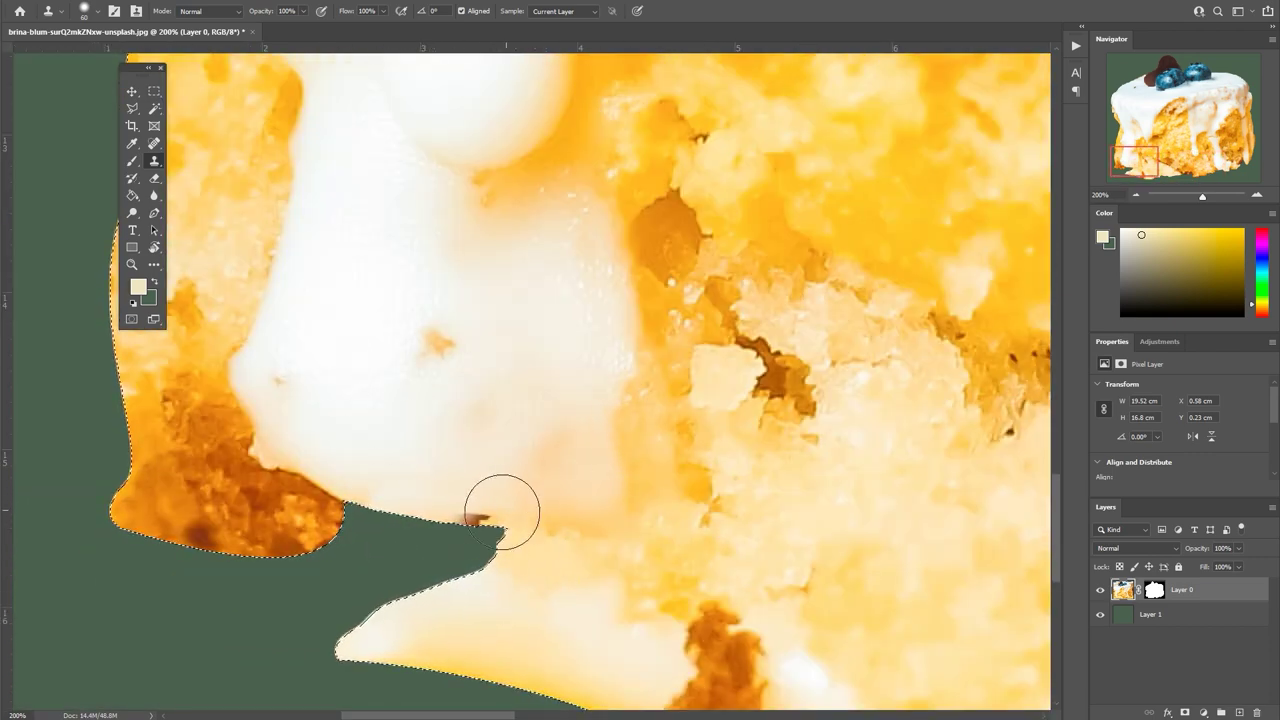
Clone over the frosting blemish and the orange patch on the chocolate heart.
{"action": "scroll", "coordinate": [551, 366], "scroll_direction": "left", "scroll_amount": 1}
{"action": "scroll", "coordinate": [523, 313], "scroll_direction": "up", "scroll_amount": 5}
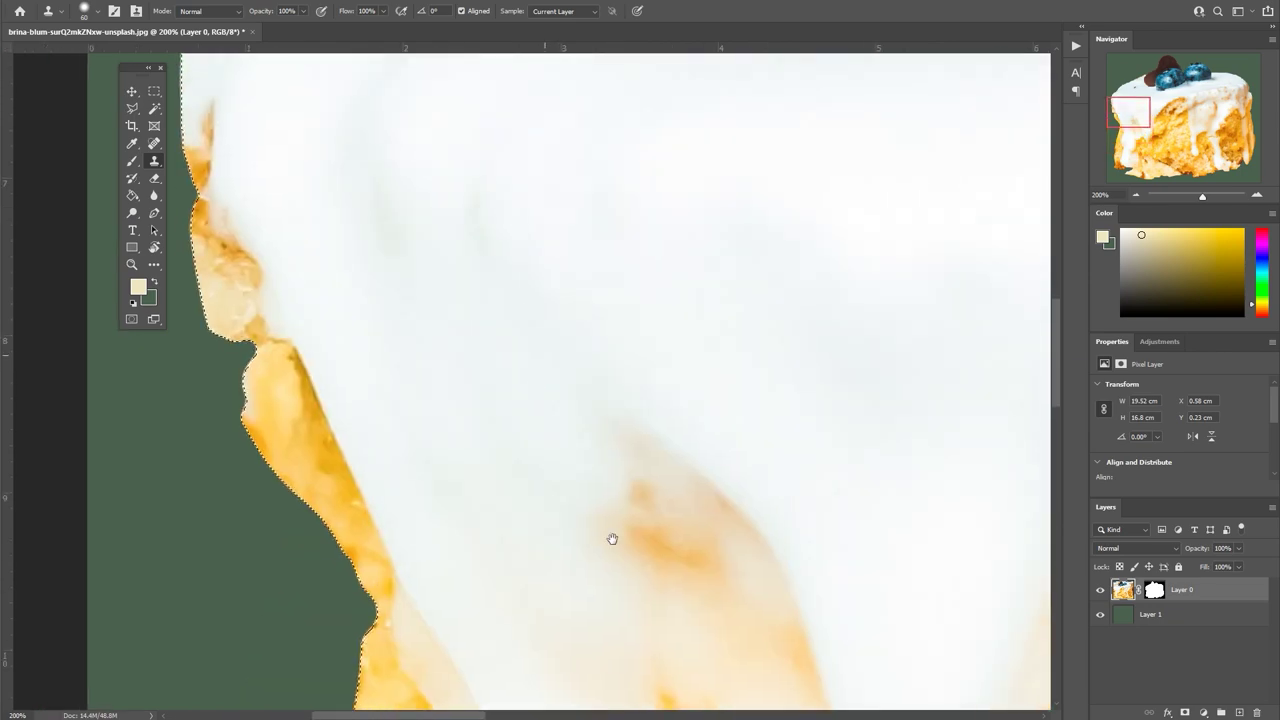
{"action": "scroll", "coordinate": [523, 313], "scroll_direction": "up", "scroll_amount": 5}
{"action": "left_click_drag", "start_coordinate": [549, 320], "coordinate": [605, 288]}
{"action": "scroll", "coordinate": [590, 300], "scroll_direction": "up", "scroll_amount": 2}
{"action": "left_click_drag", "start_coordinate": [755, 387], "coordinate": [677, 426]}
{"action": "left_click_drag", "start_coordinate": [600, 292], "coordinate": [606, 304]}
{"action": "left_click_drag", "start_coordinate": [740, 289], "coordinate": [618, 307]}
{"action": "scroll", "coordinate": [618, 307], "scroll_direction": "right", "scroll_amount": 5}
{"action": "scroll", "coordinate": [663, 451], "scroll_direction": "down", "scroll_amount": 5}
Save the fitted cake slice from Save for Web as a transparent PNG-24 file.
{"action": "key", "text": "ctrl+0"}
{"action": "key", "text": "ctrl+alt+shift+s"}
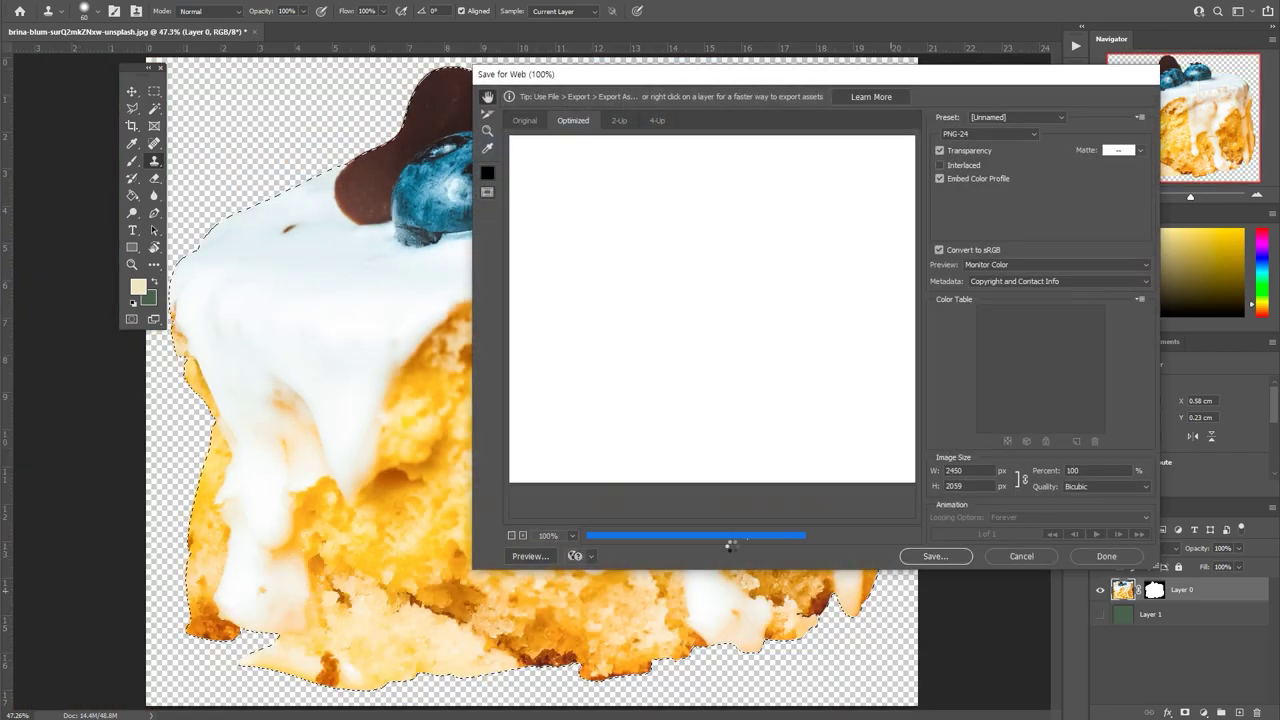
{"action": "left_click", "coordinate": [1021, 556]}
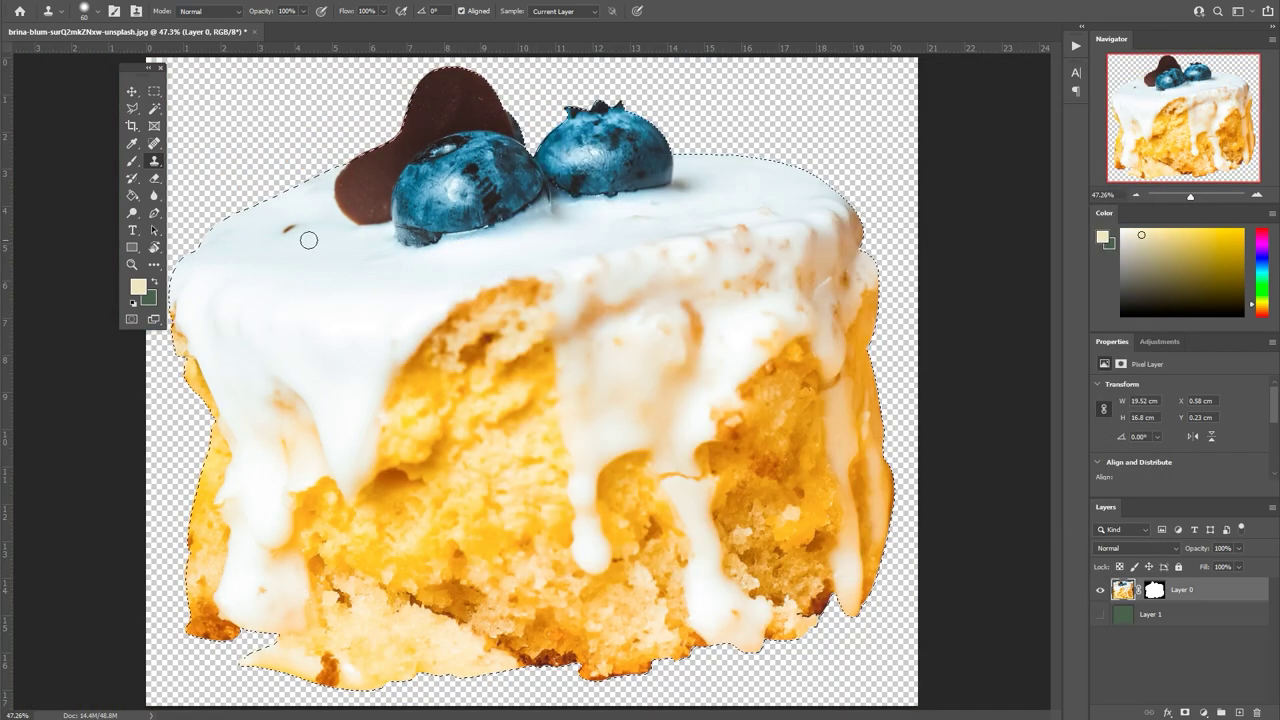
{"action": "key", "text": "ctrl+alt+shift+s"}
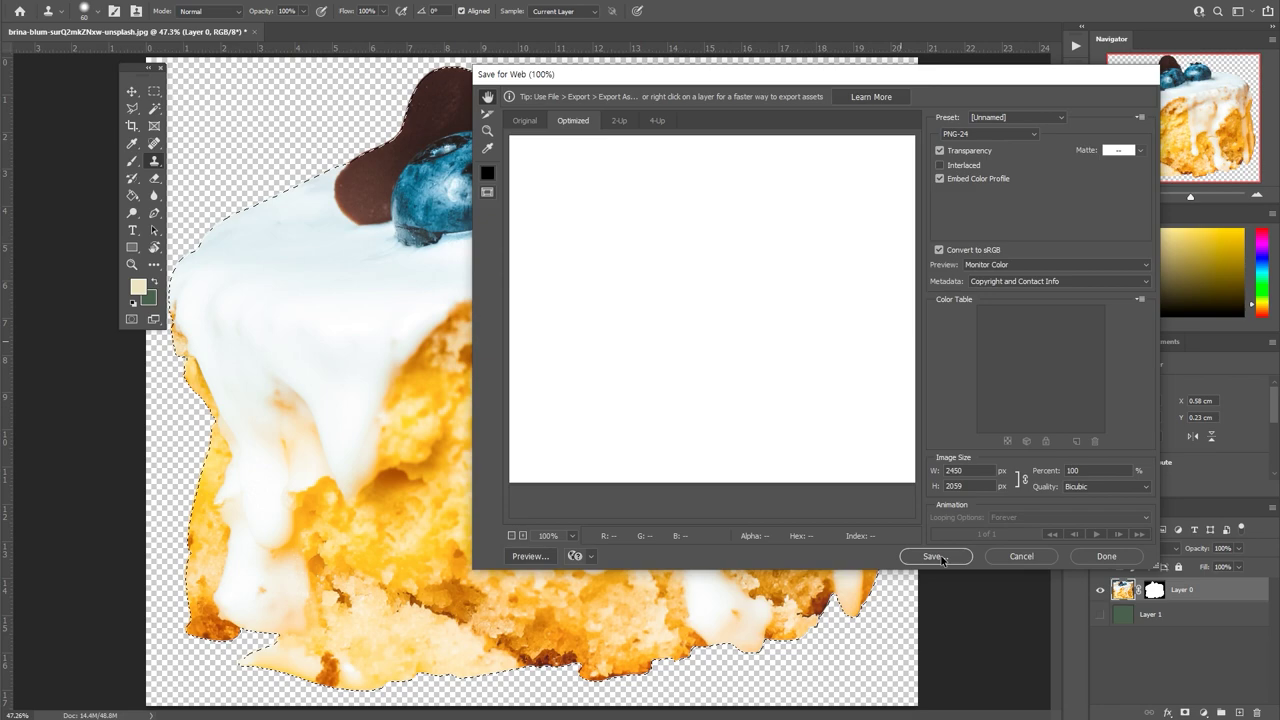
{"action": "left_click", "coordinate": [942, 559]}
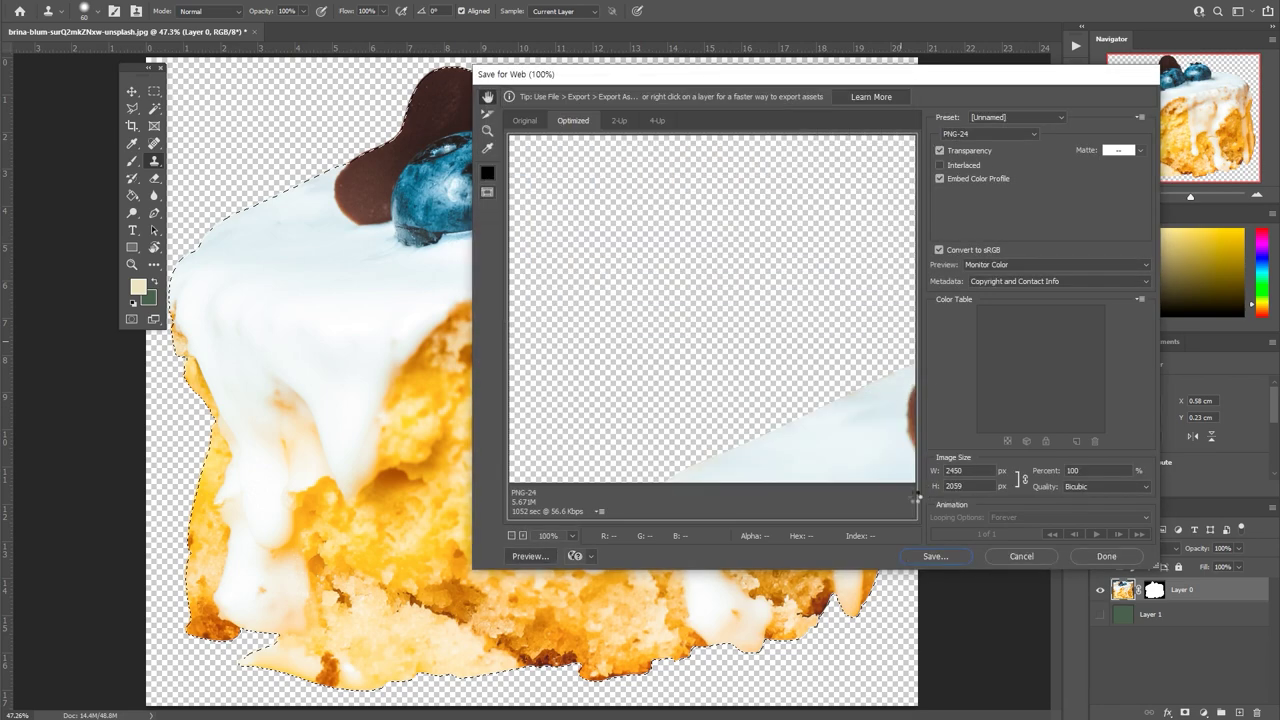